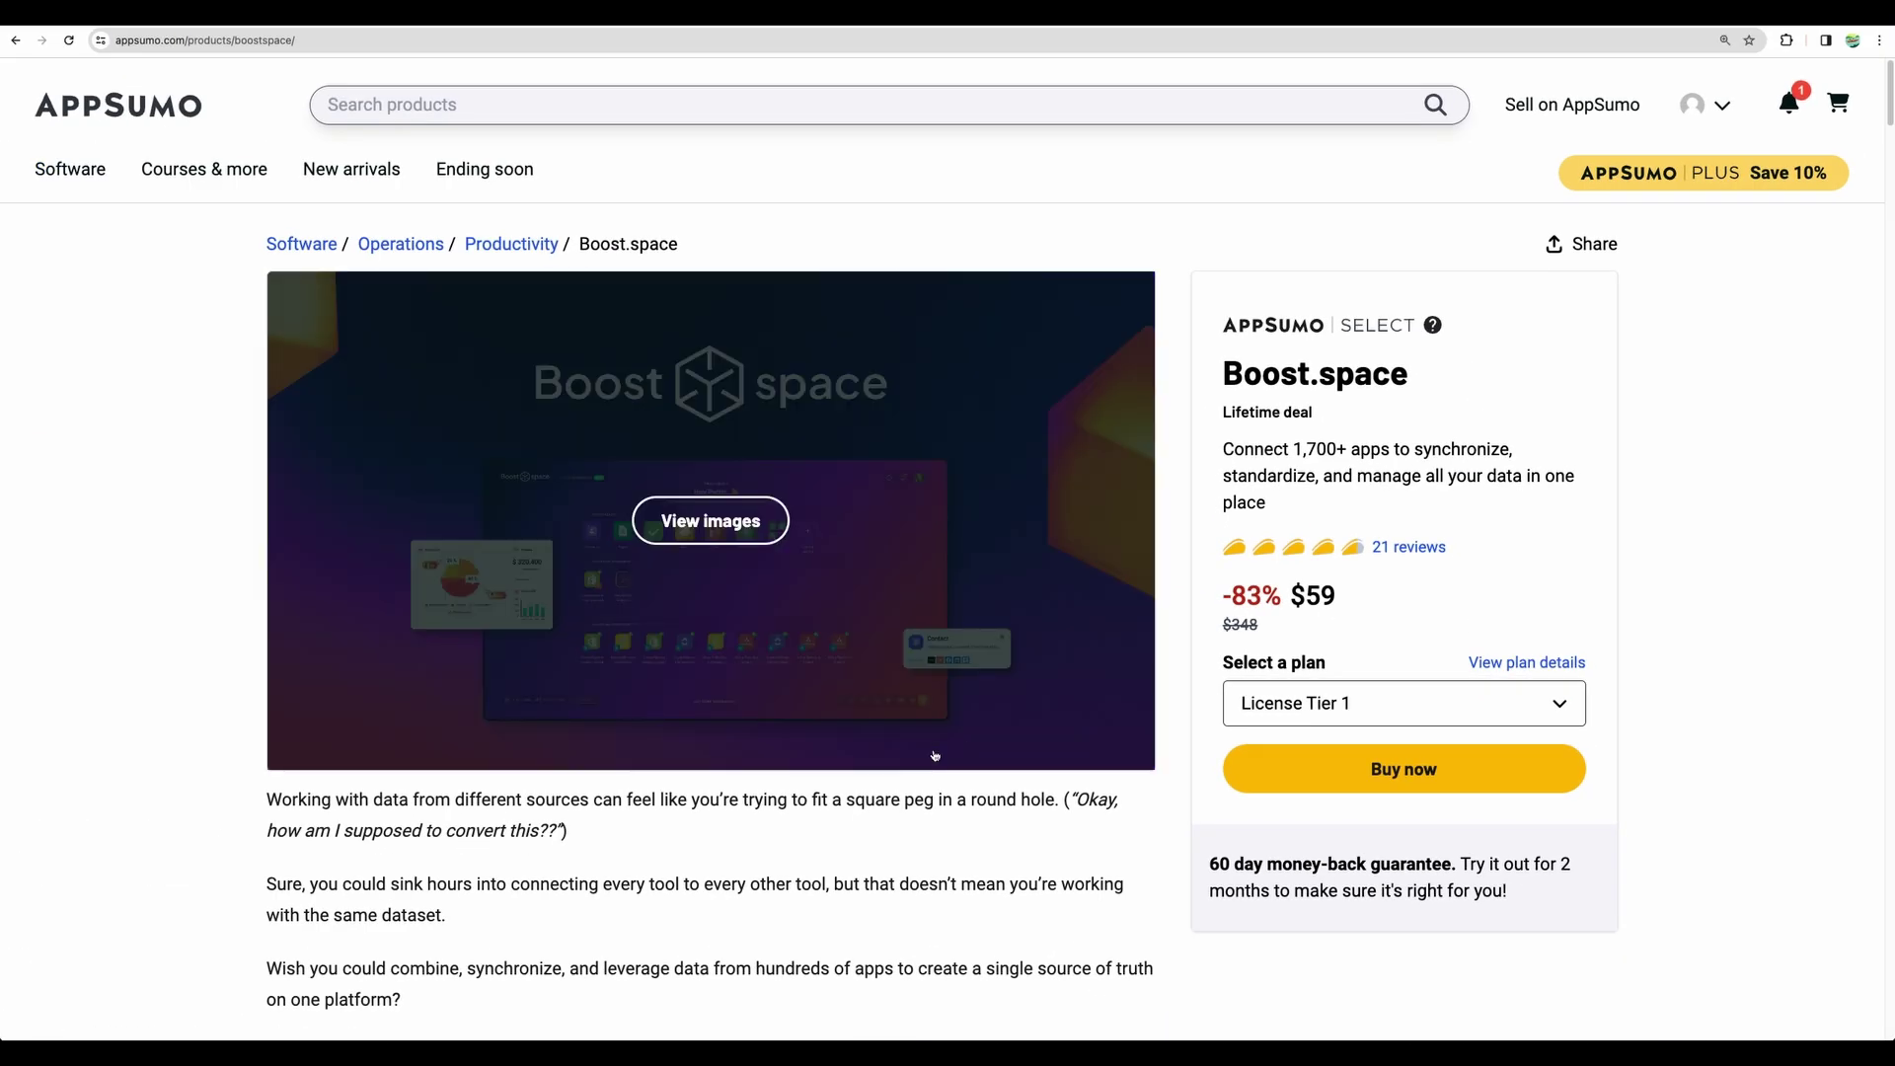
Scroll to At a glance and highlight Airtable and Zapier among the Boost.space alternatives.
{"action": "scroll", "coordinate": [948, 849], "scroll_direction": "down", "scroll_amount": 10}
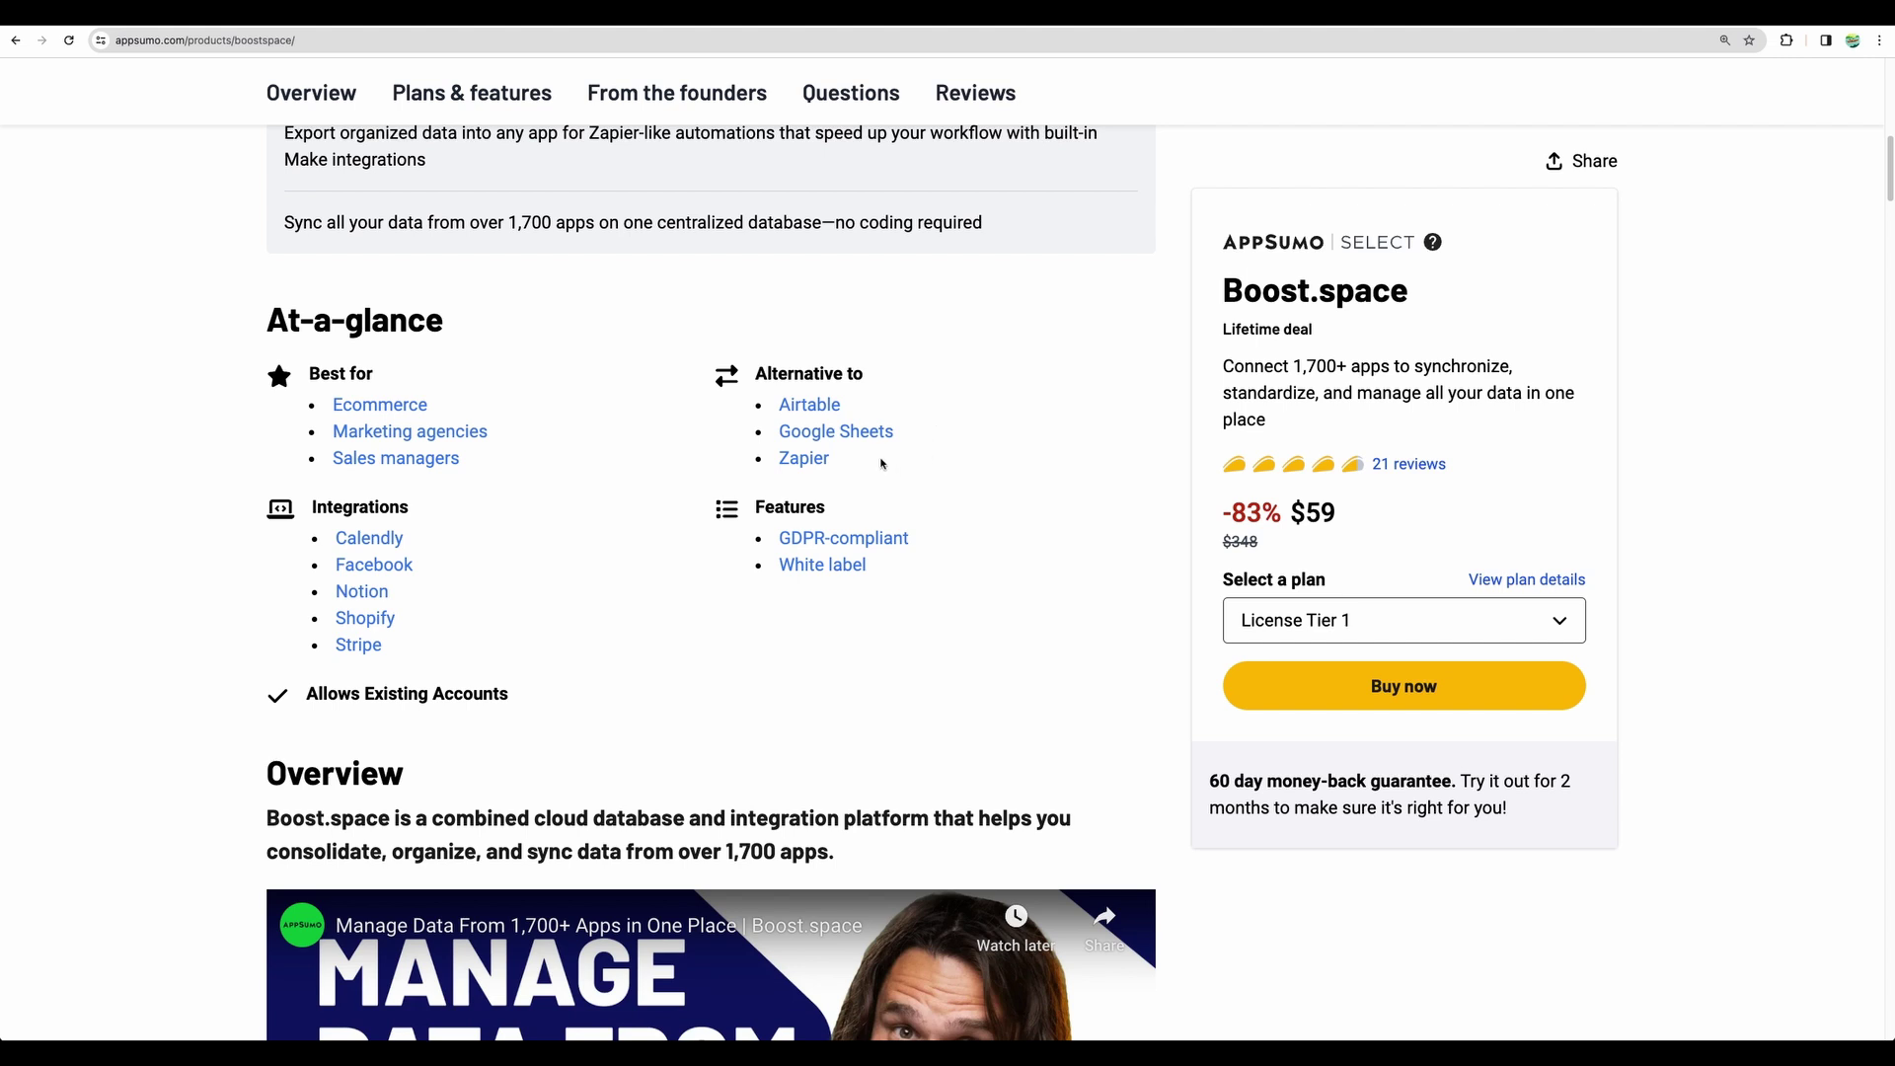
{"action": "left_click_drag", "start_coordinate": [850, 466], "coordinate": [709, 460]}
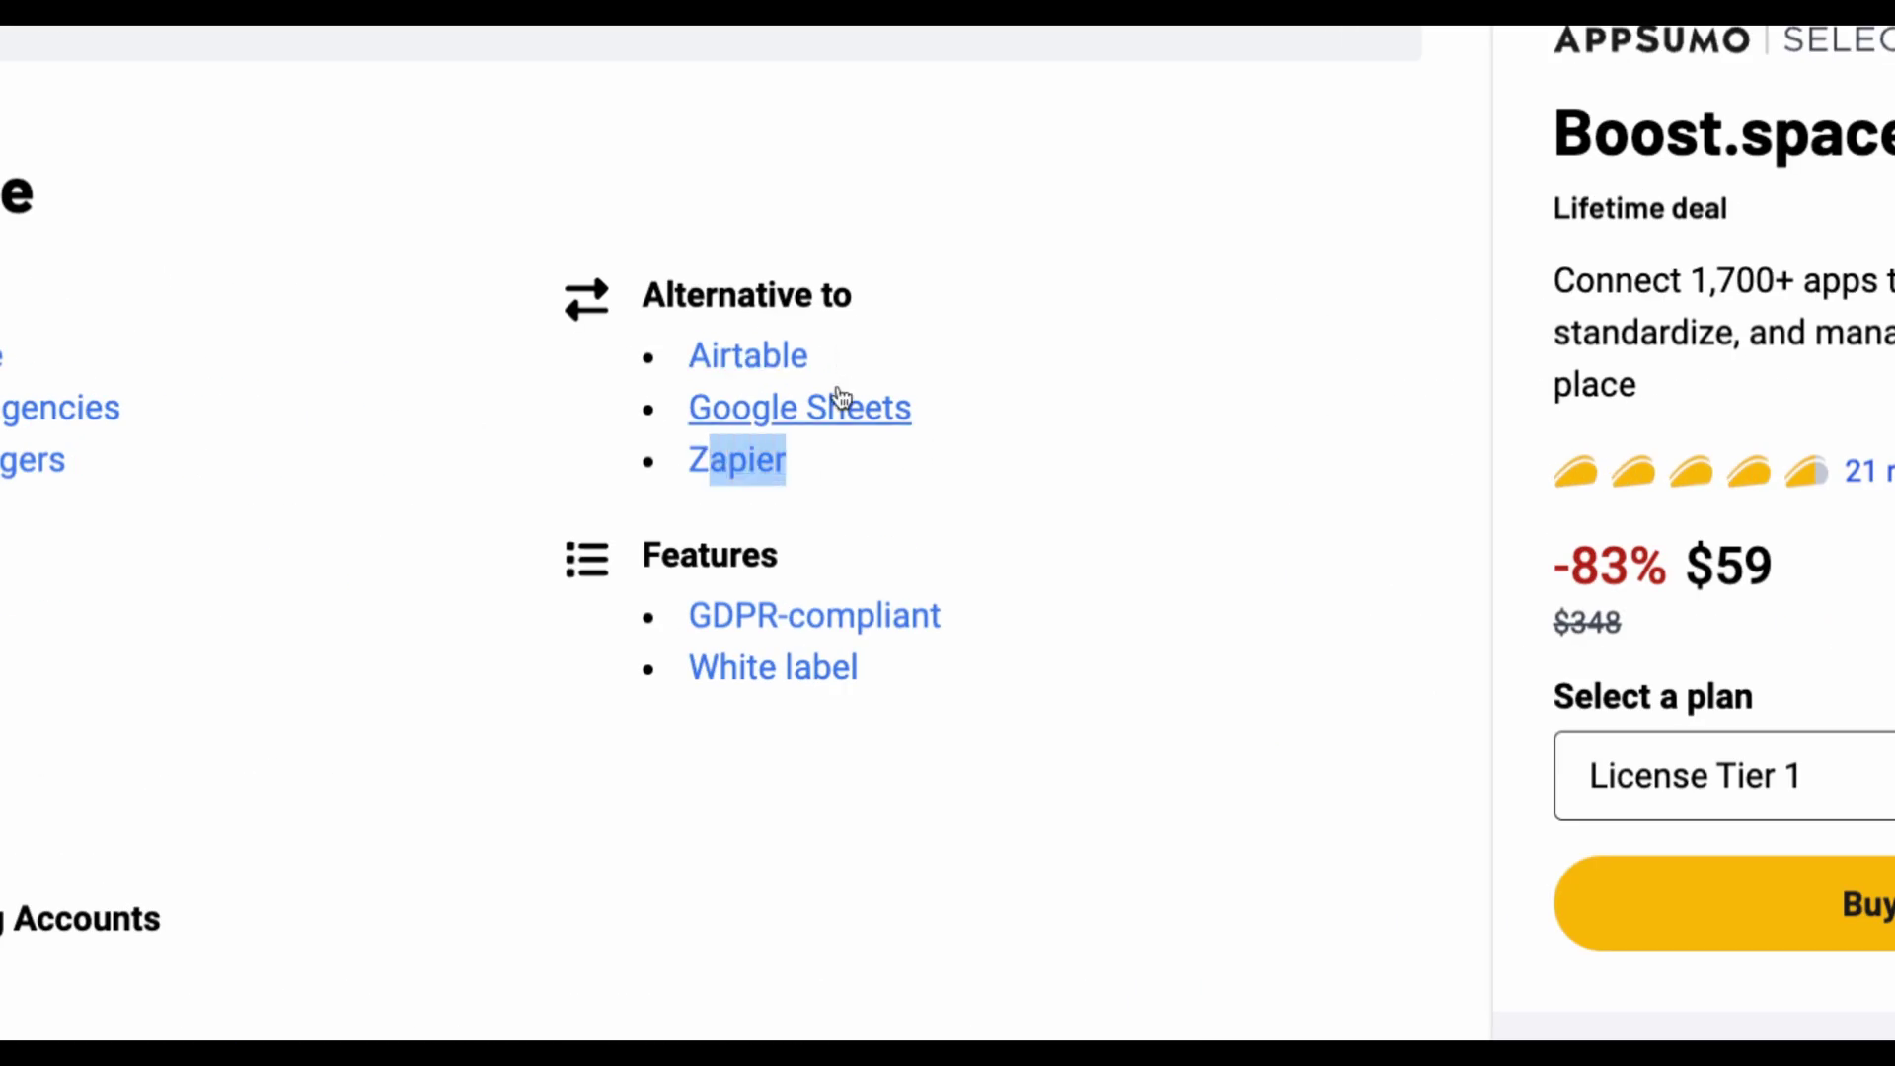
{"action": "left_click_drag", "start_coordinate": [829, 357], "coordinate": [689, 356]}
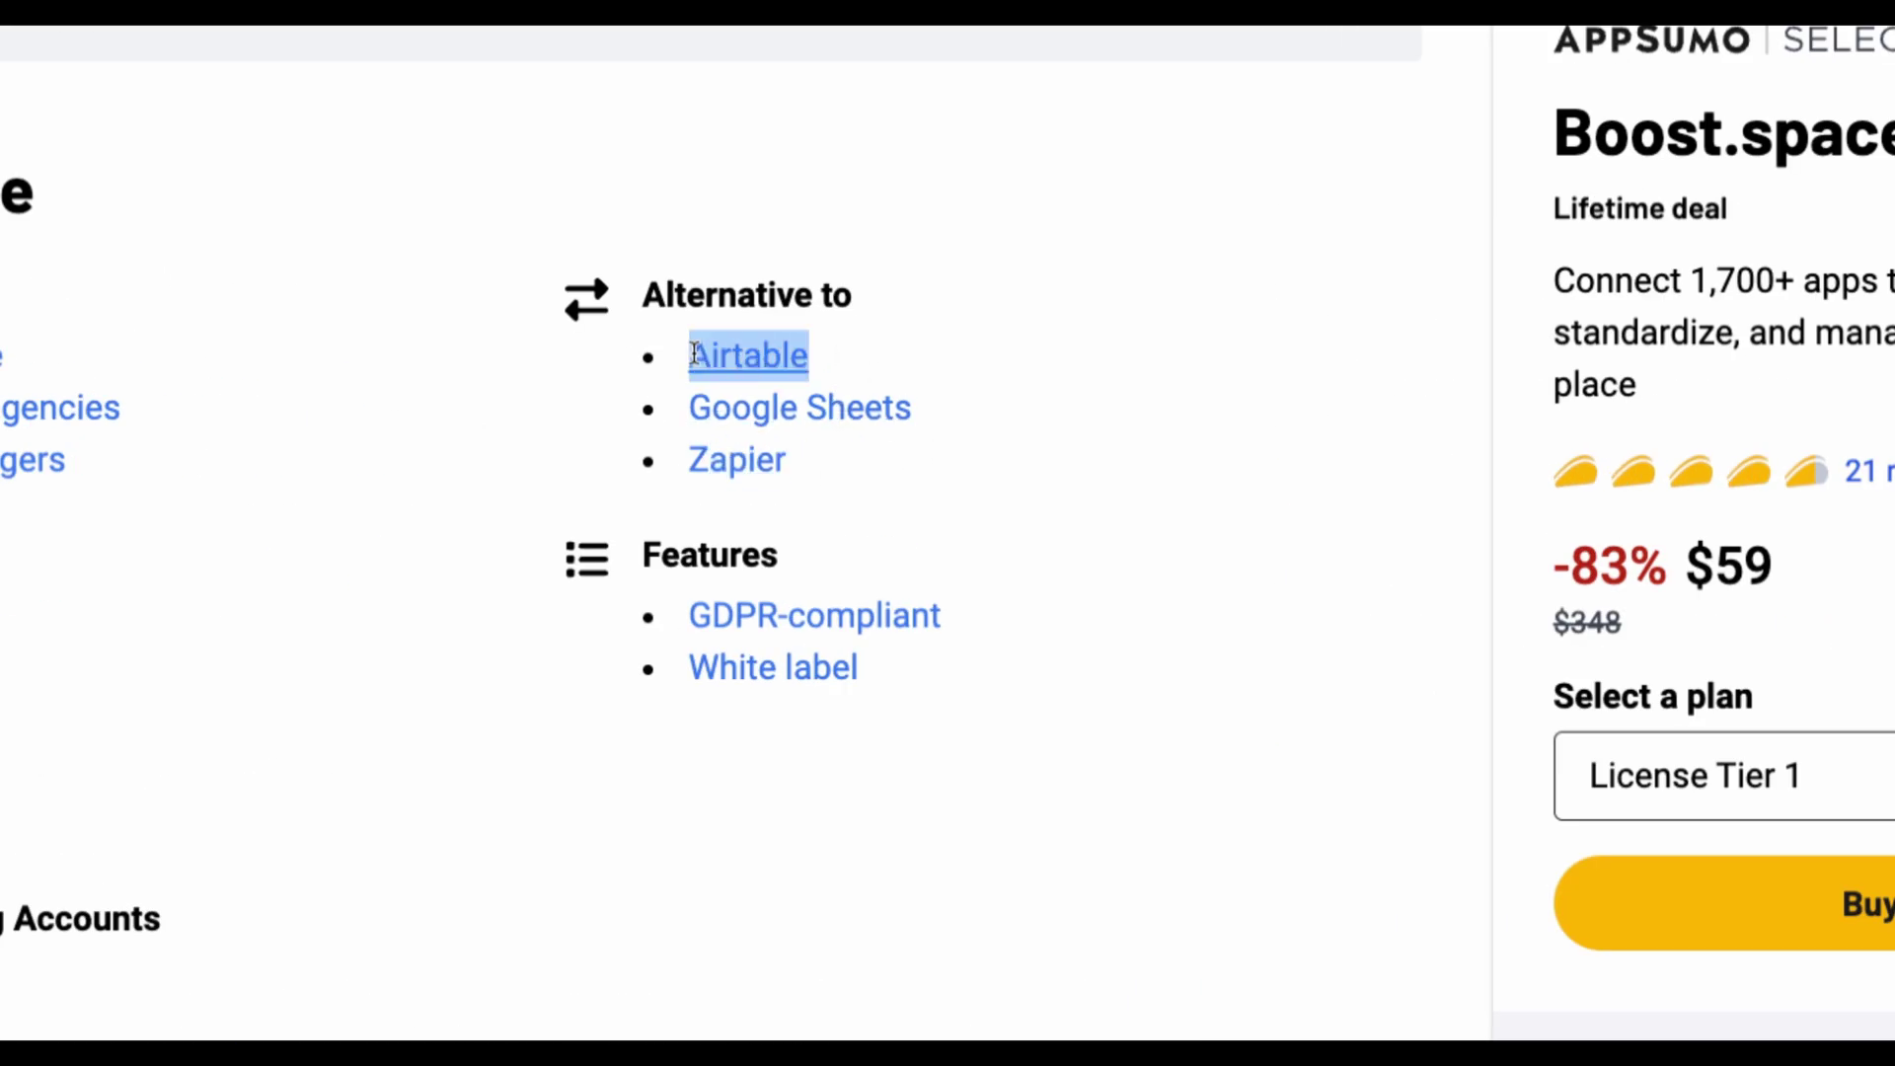
{"action": "left_click", "coordinate": [867, 365]}
{"action": "left_click_drag", "start_coordinate": [893, 368], "coordinate": [690, 355]}
{"action": "left_click_drag", "start_coordinate": [843, 475], "coordinate": [689, 458]}
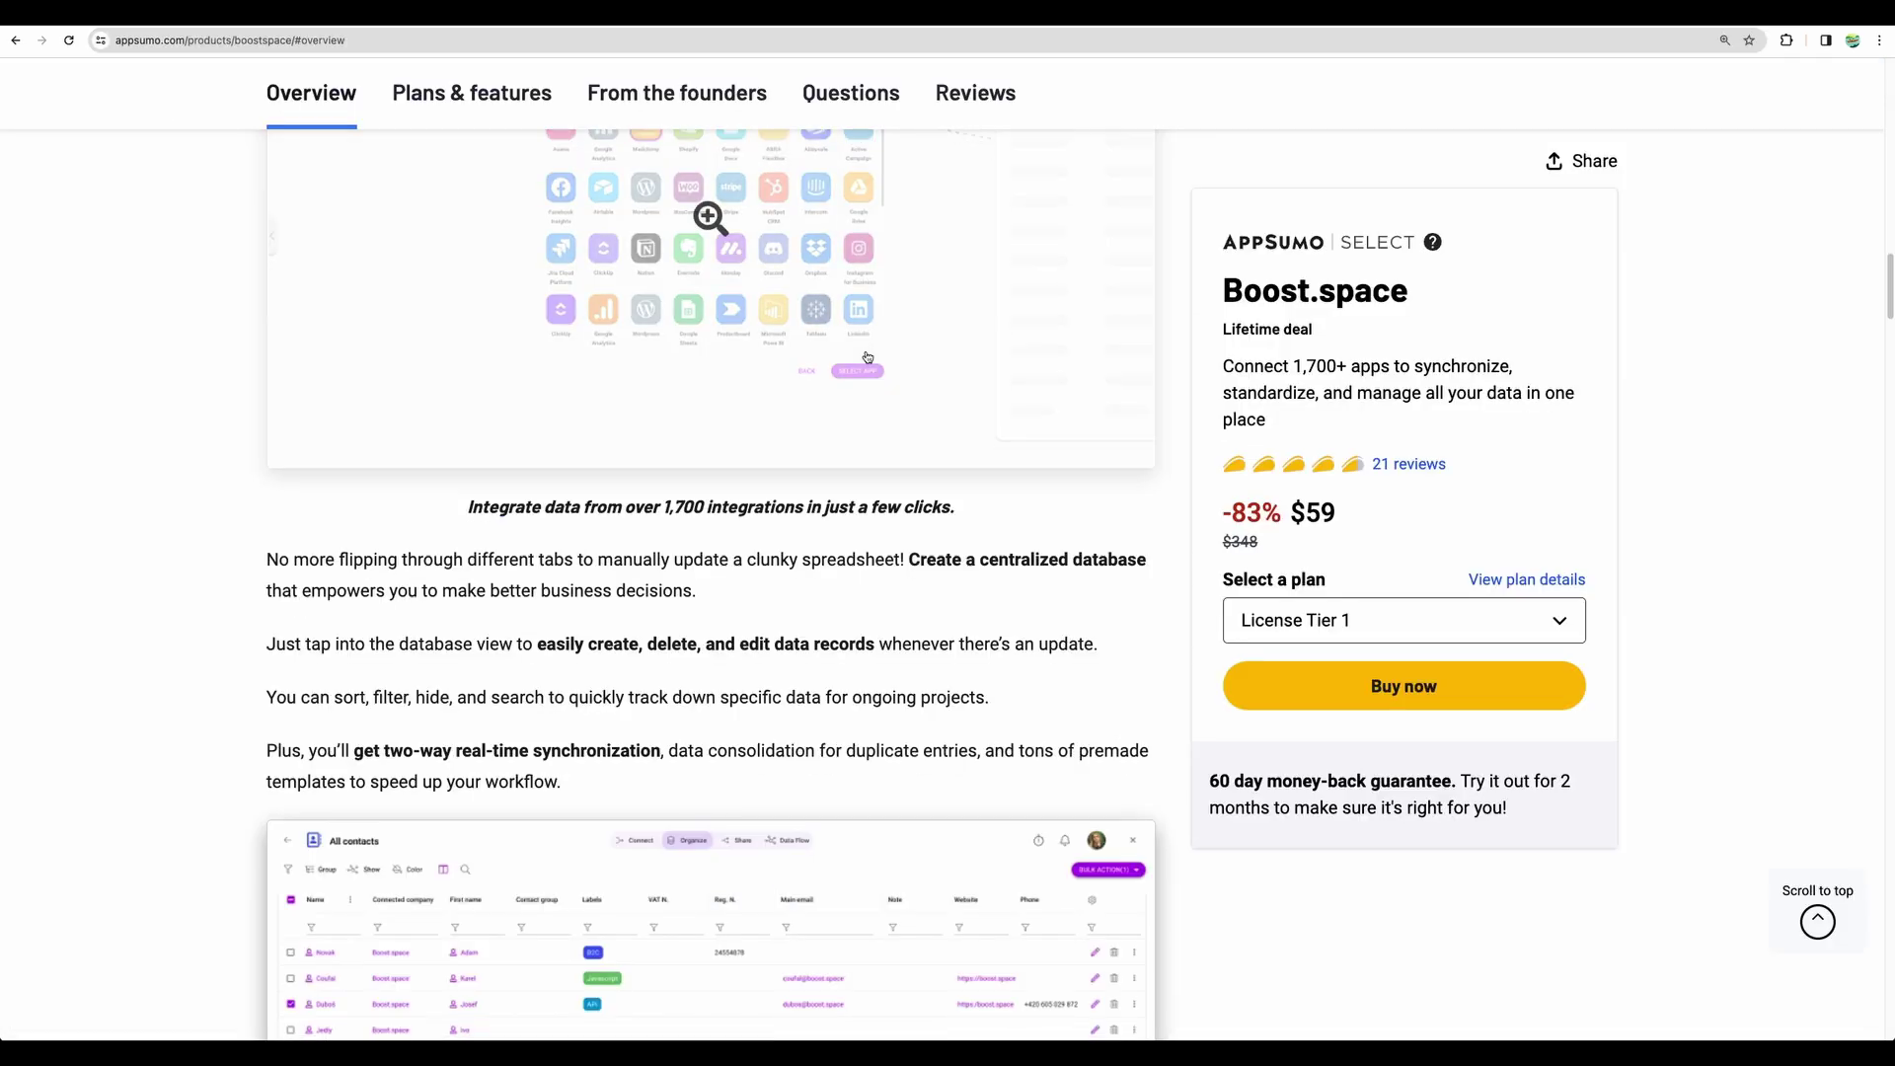
Enlarge the contacts table screenshot, then close the enlarged view.
{"action": "scroll", "coordinate": [866, 357], "scroll_direction": "down", "scroll_amount": 3}
{"action": "scroll", "coordinate": [866, 358], "scroll_direction": "down", "scroll_amount": 3}
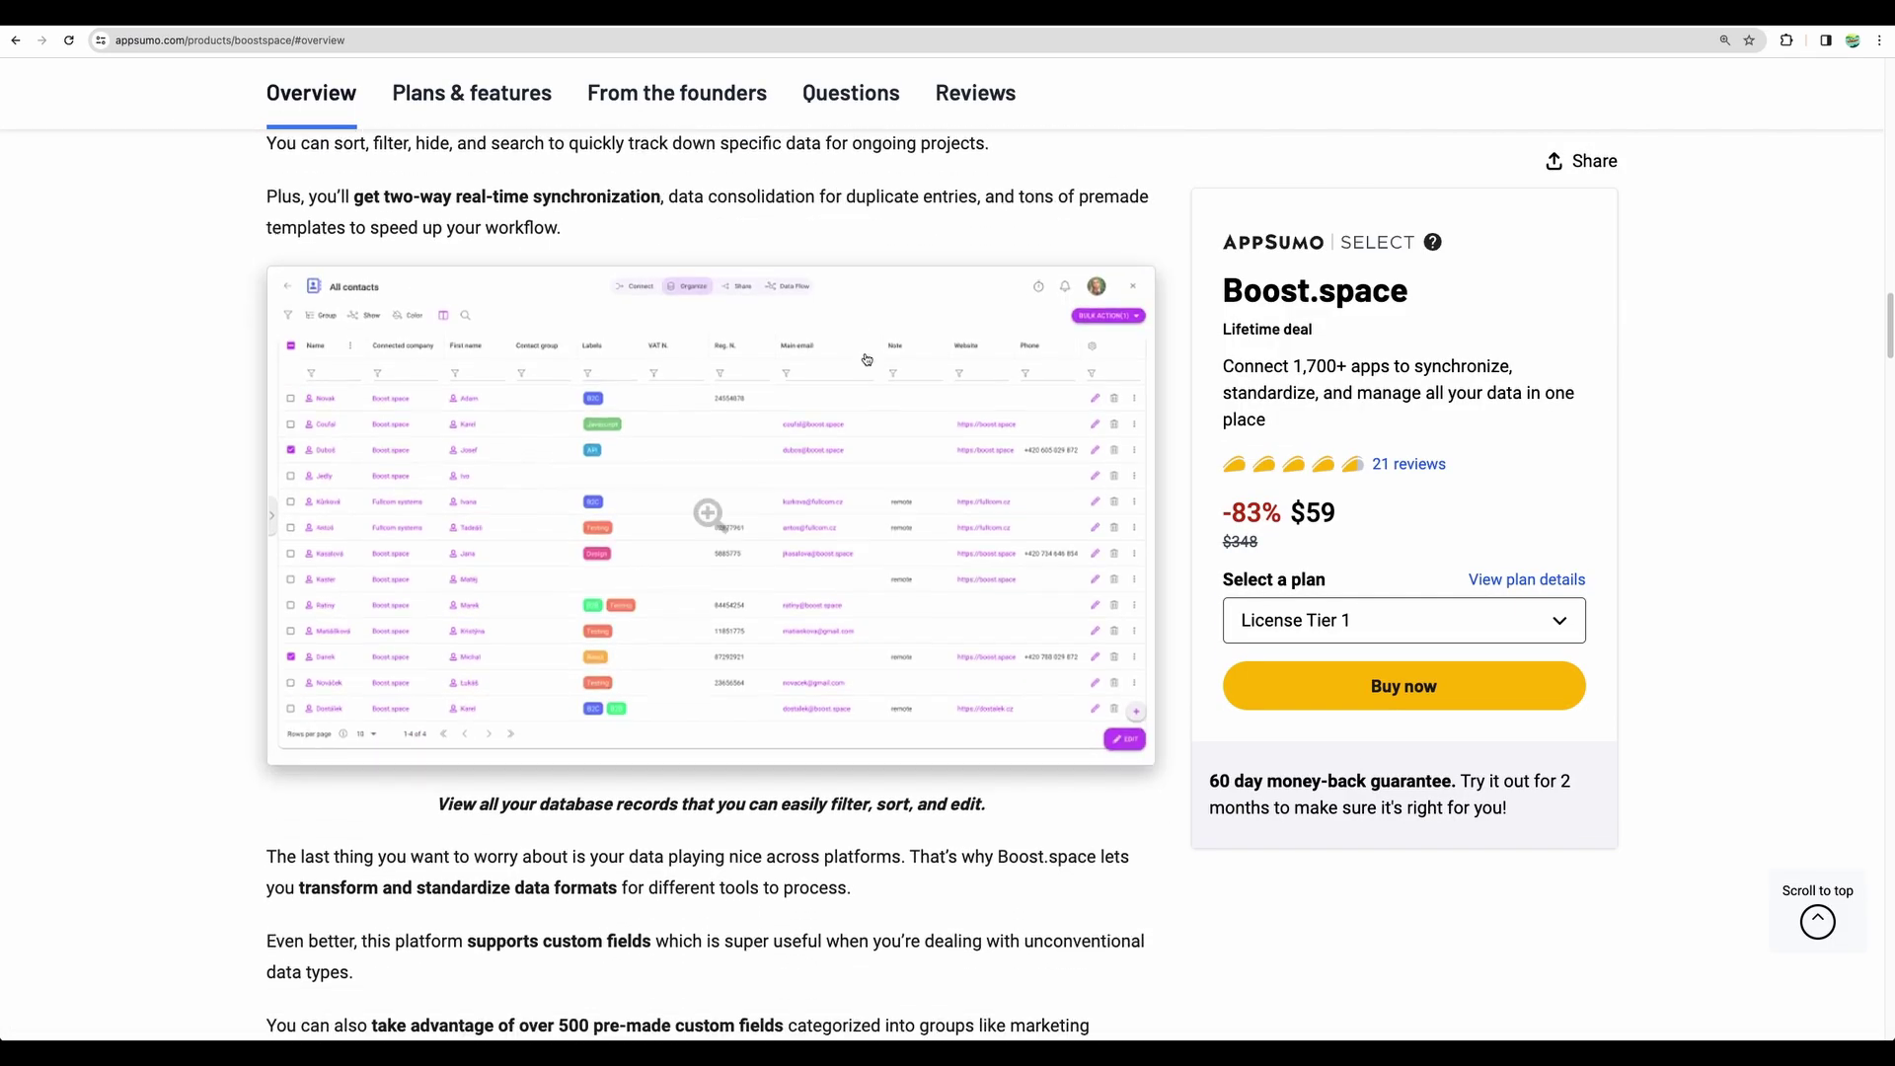
{"action": "left_click", "coordinate": [743, 526]}
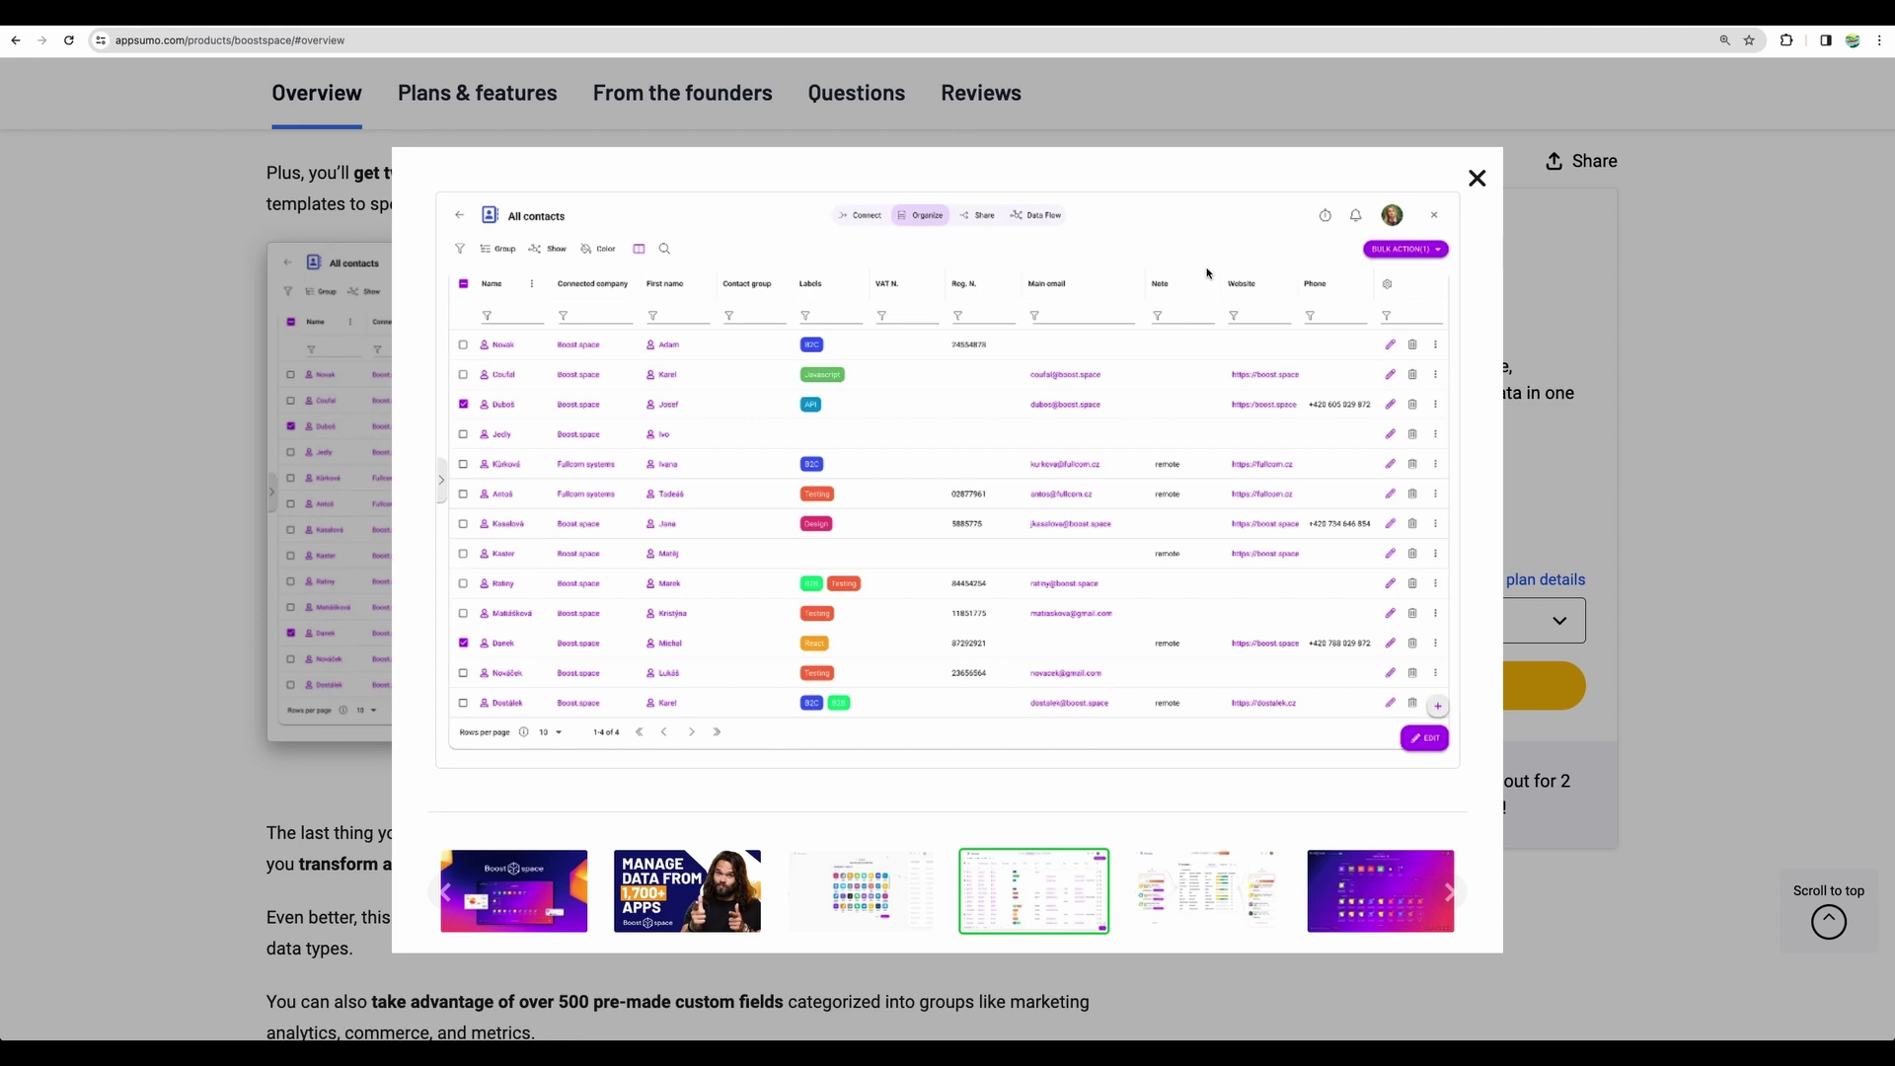
{"action": "key", "text": "Escape"}
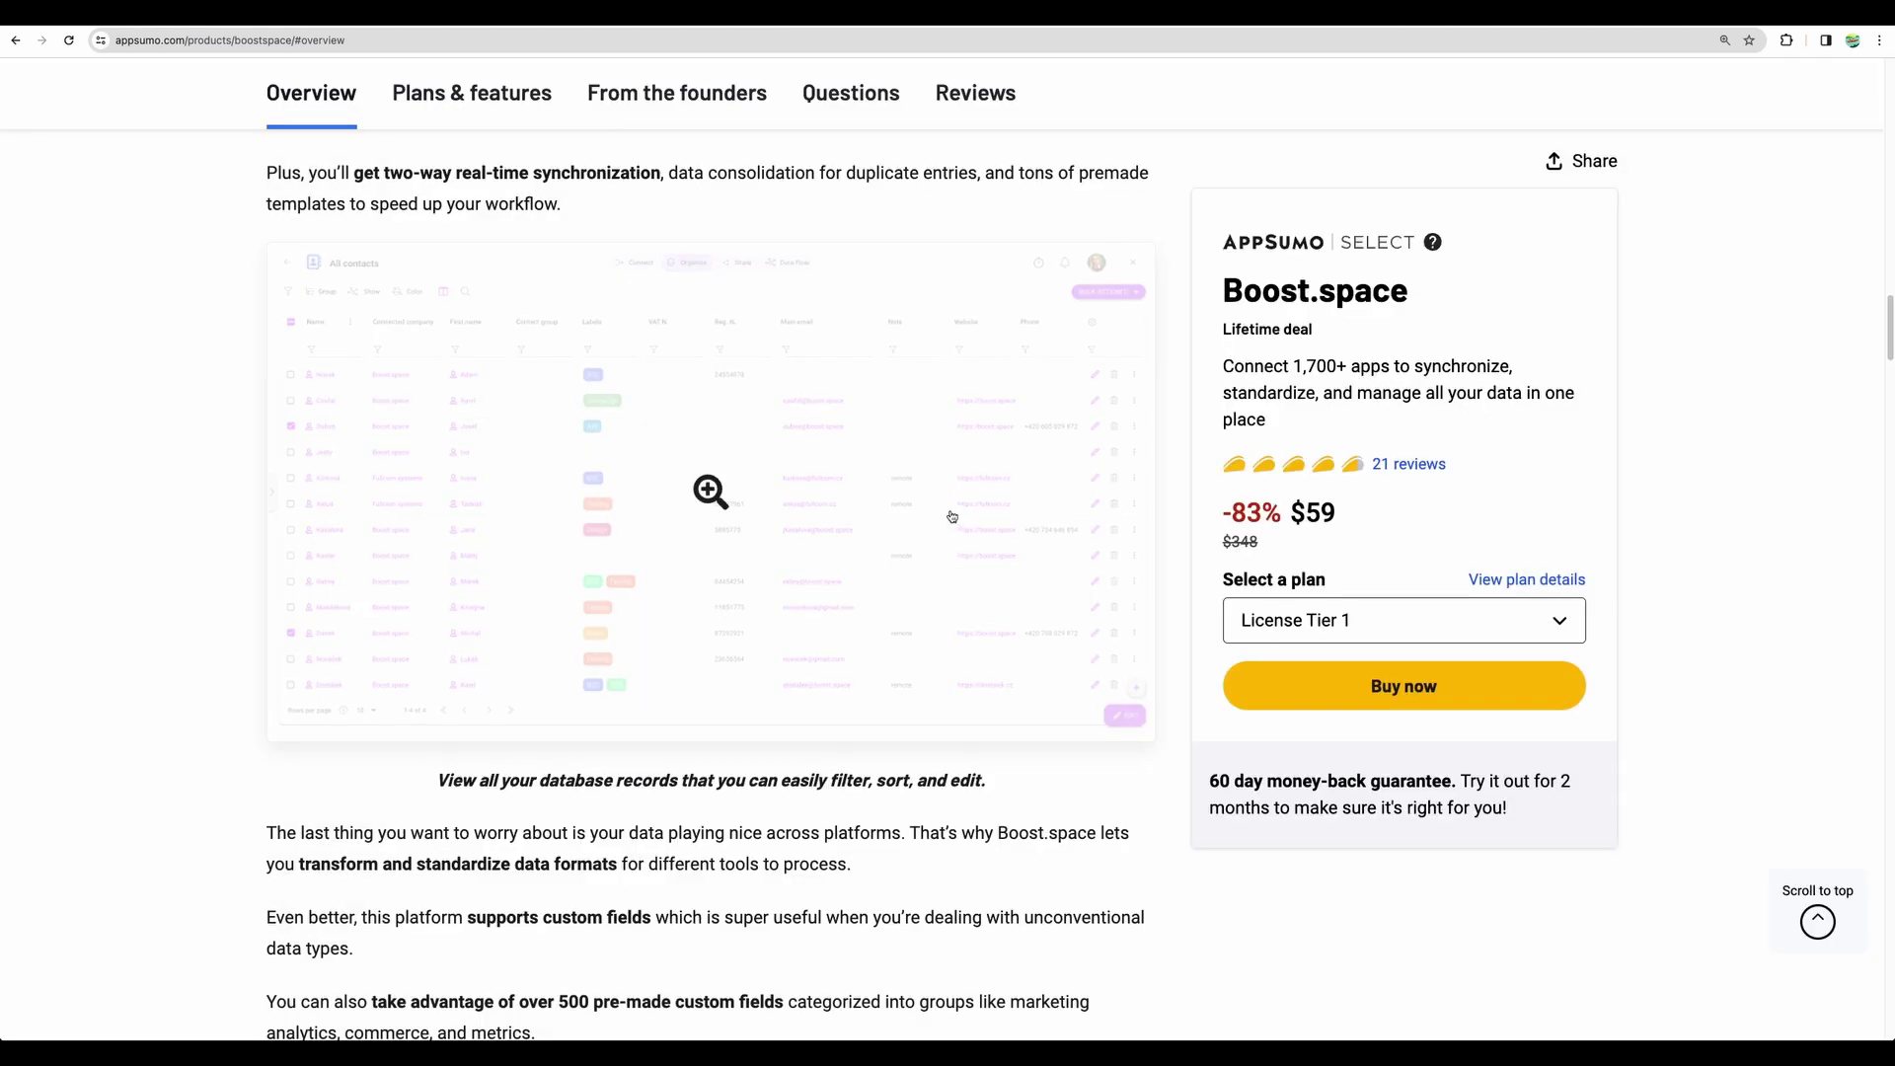
Enlarge the contacts screenshot again and highlight the 1,700+ apps claim and the Boost.space name.
{"action": "scroll", "coordinate": [952, 516], "scroll_direction": "down", "scroll_amount": 5}
{"action": "scroll", "coordinate": [952, 517], "scroll_direction": "down", "scroll_amount": 3}
{"action": "left_click", "coordinate": [710, 607]}
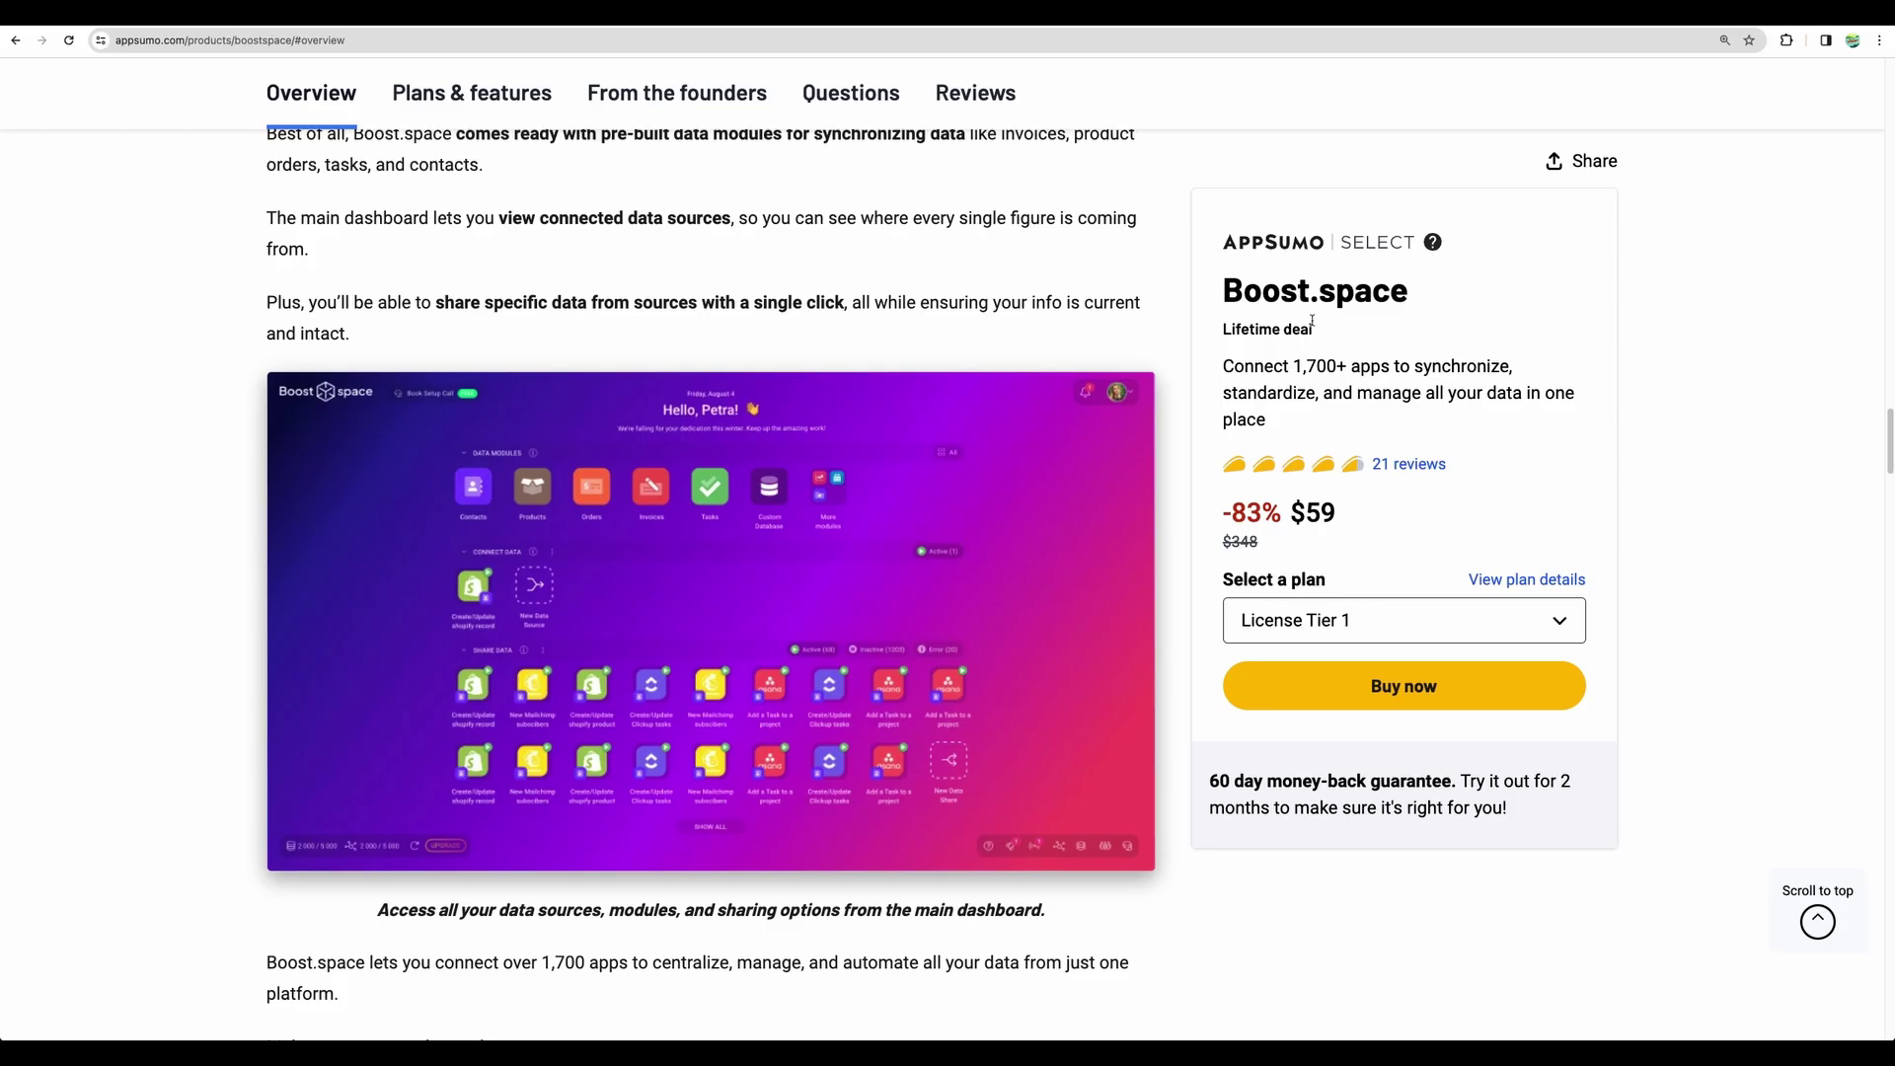
{"action": "left_click_drag", "start_coordinate": [1233, 367], "coordinate": [1375, 357]}
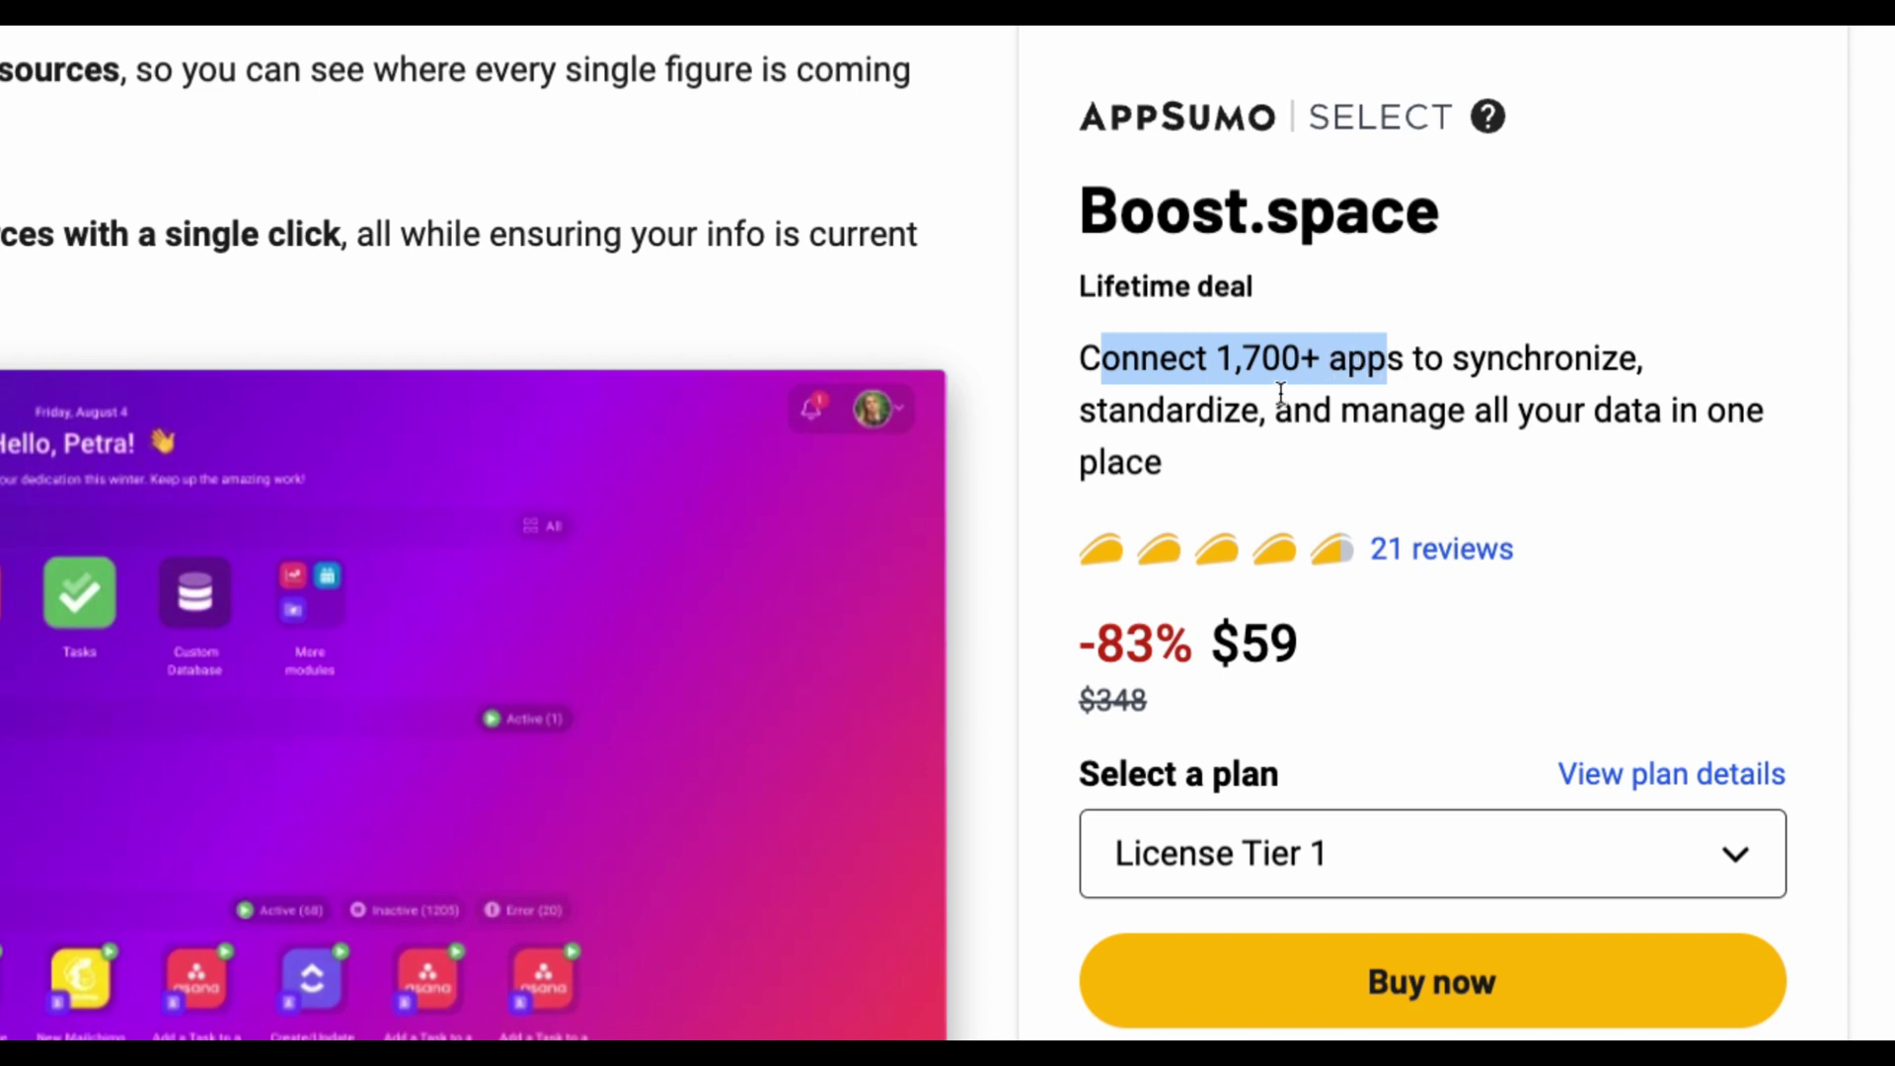
{"action": "left_click_drag", "start_coordinate": [1214, 360], "coordinate": [1309, 360]}
{"action": "left_click_drag", "start_coordinate": [1080, 209], "coordinate": [1443, 235]}
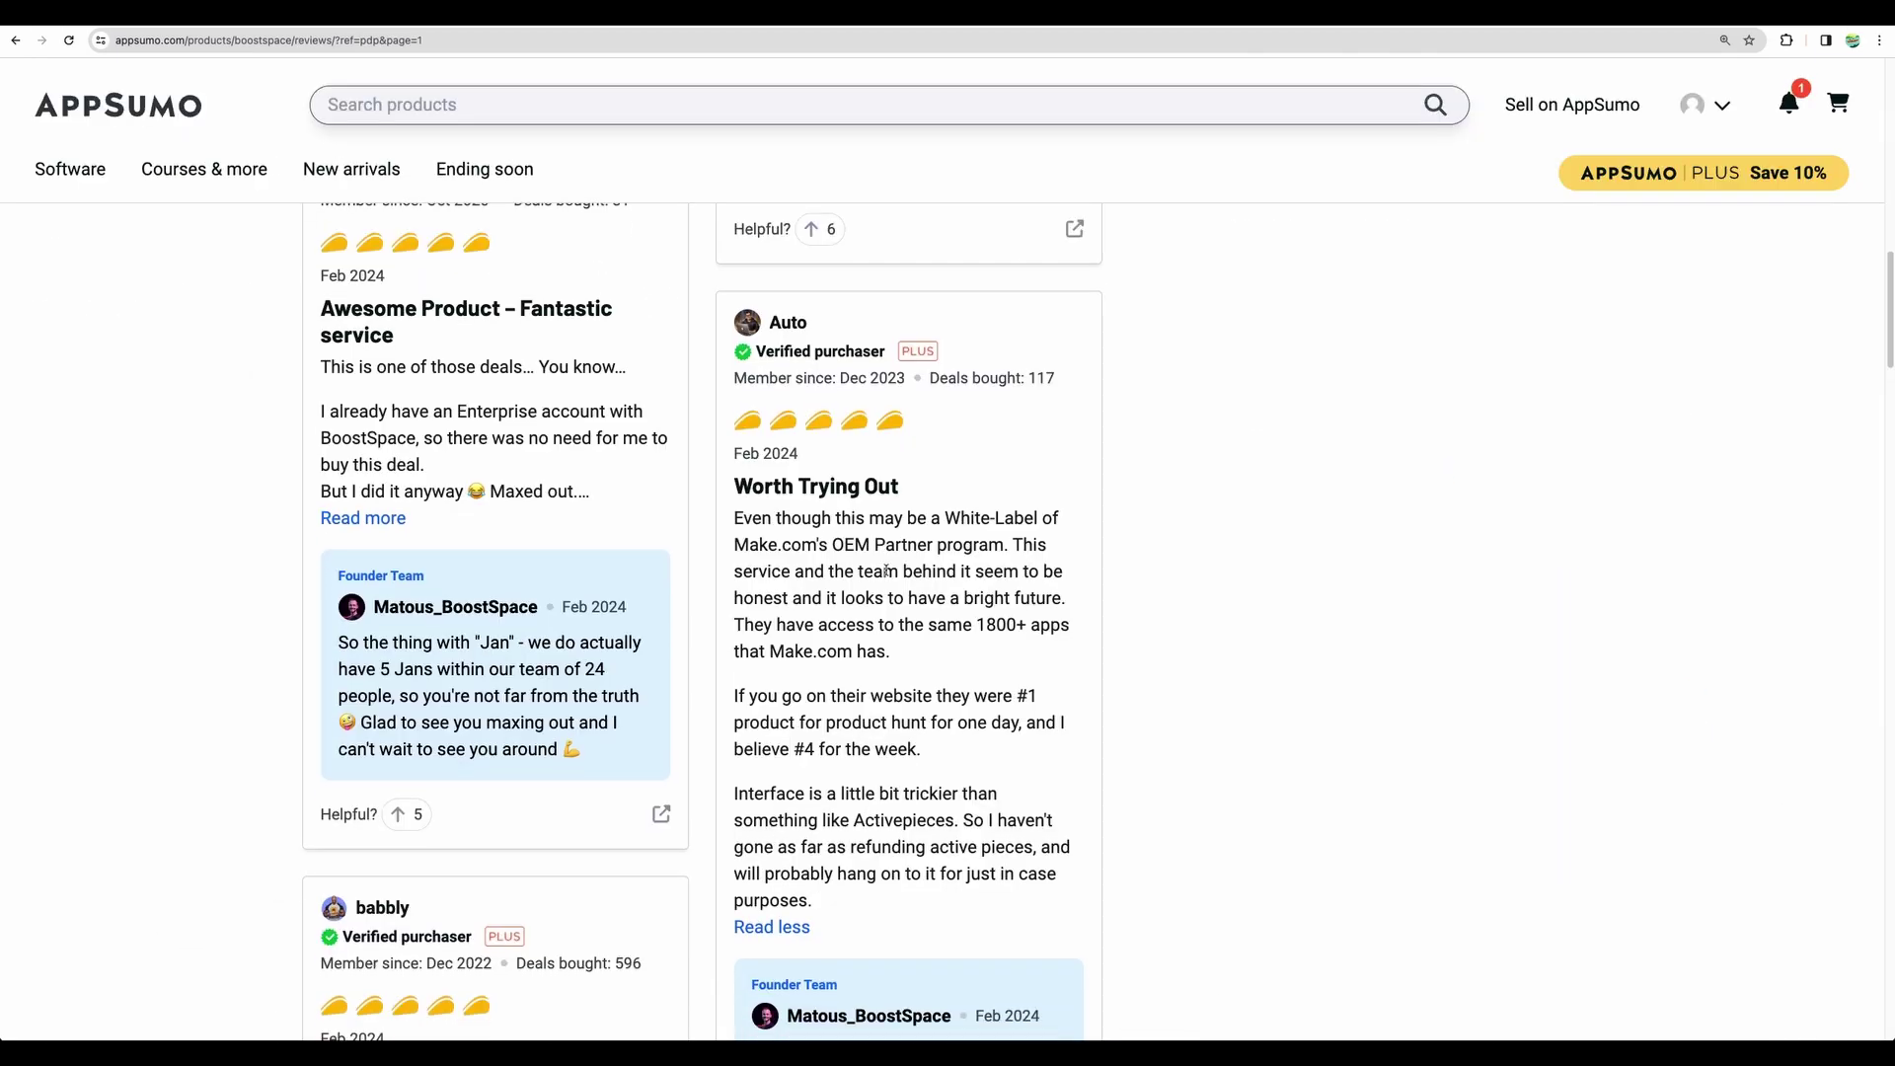
Highlight the review's 'white-label of Make.com' and '1800+ apps' remarks.
{"action": "scroll", "coordinate": [886, 570], "scroll_direction": "down", "scroll_amount": 2}
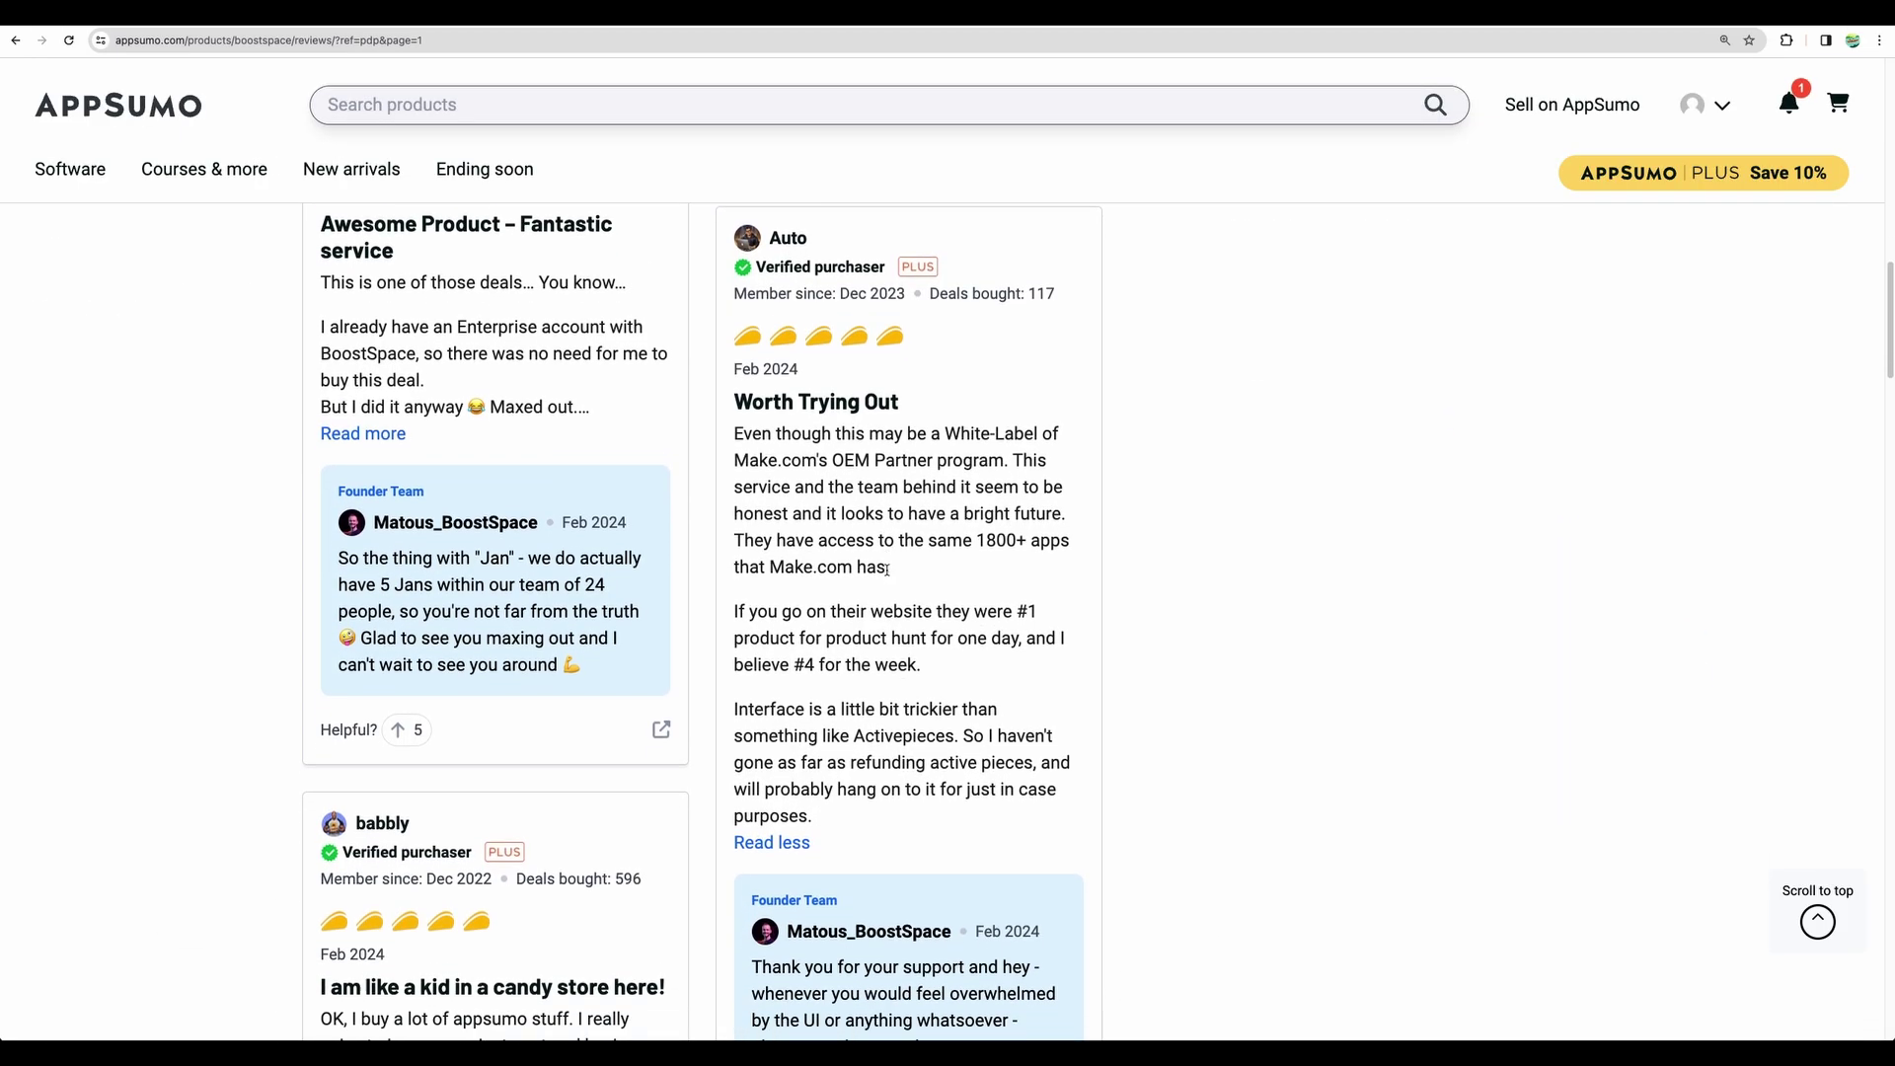
{"action": "scroll", "coordinate": [886, 569], "scroll_direction": "down", "scroll_amount": 1}
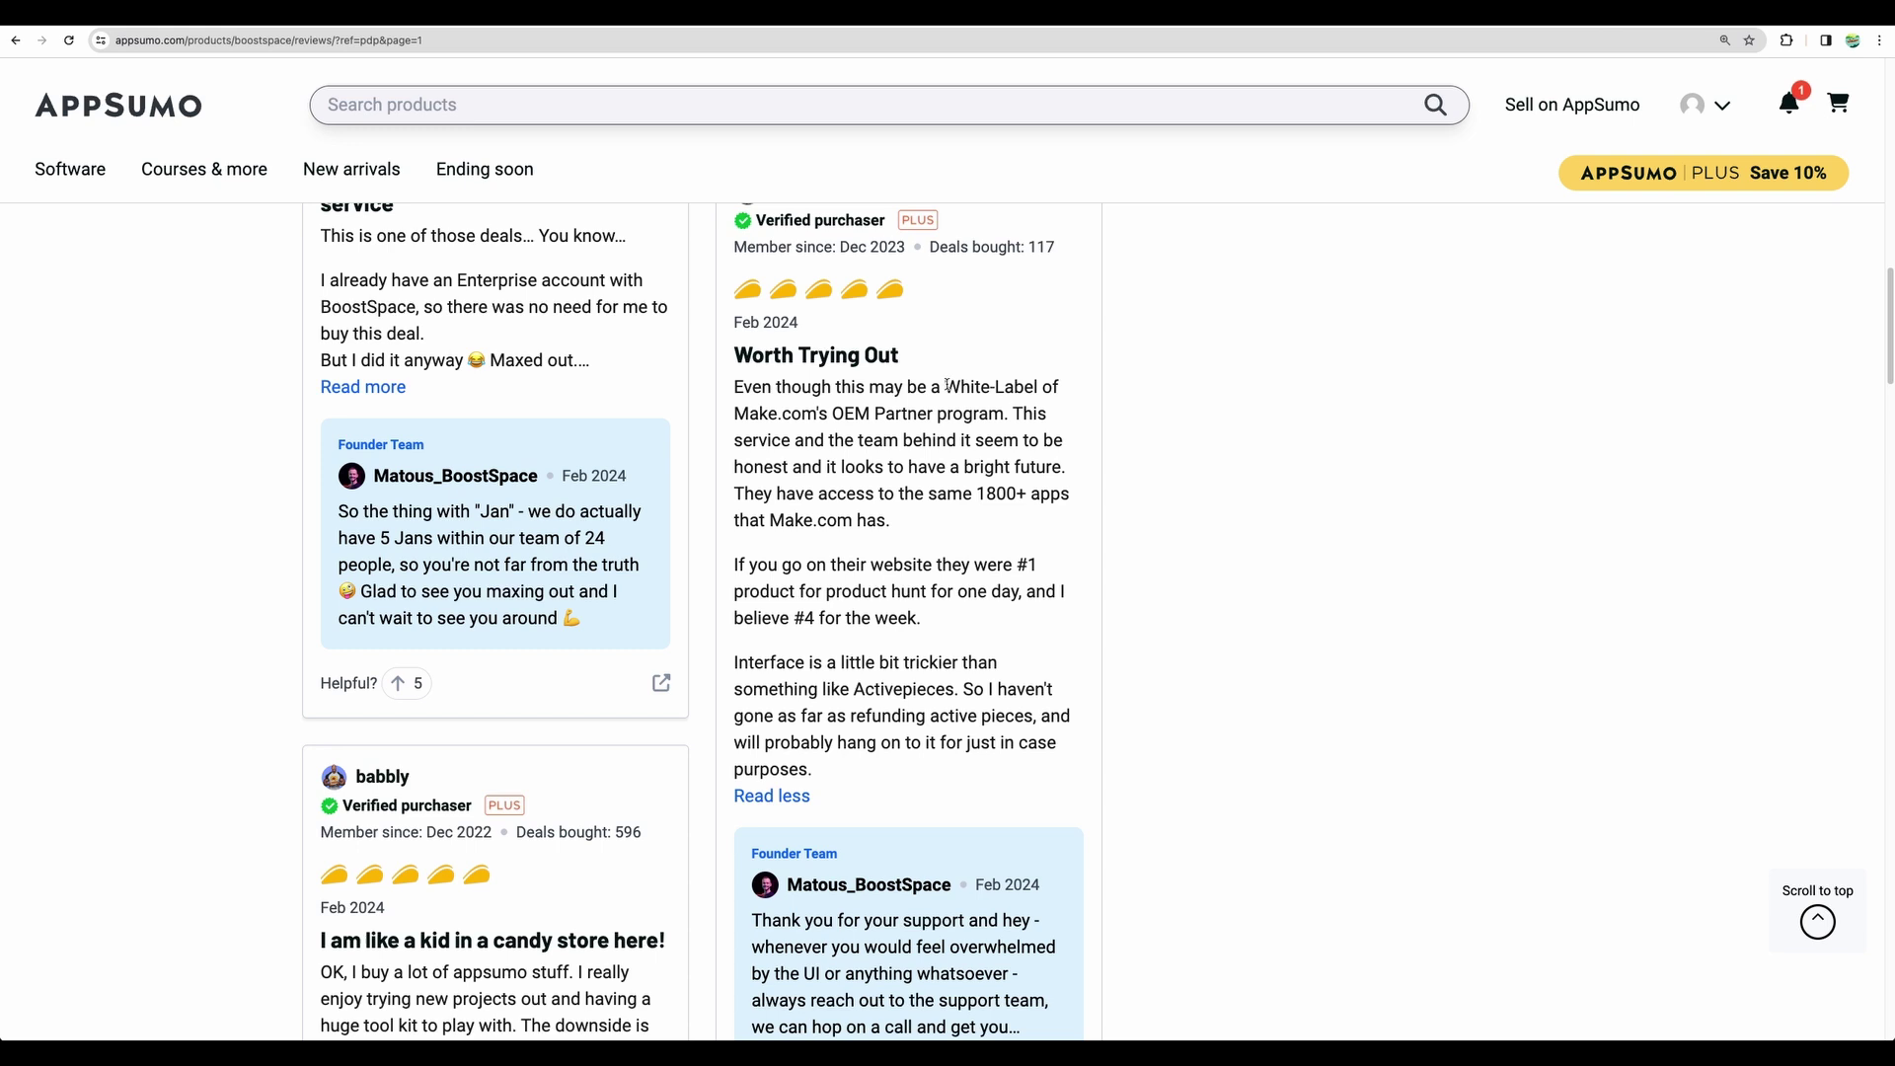
{"action": "left_click_drag", "start_coordinate": [946, 386], "coordinate": [819, 415]}
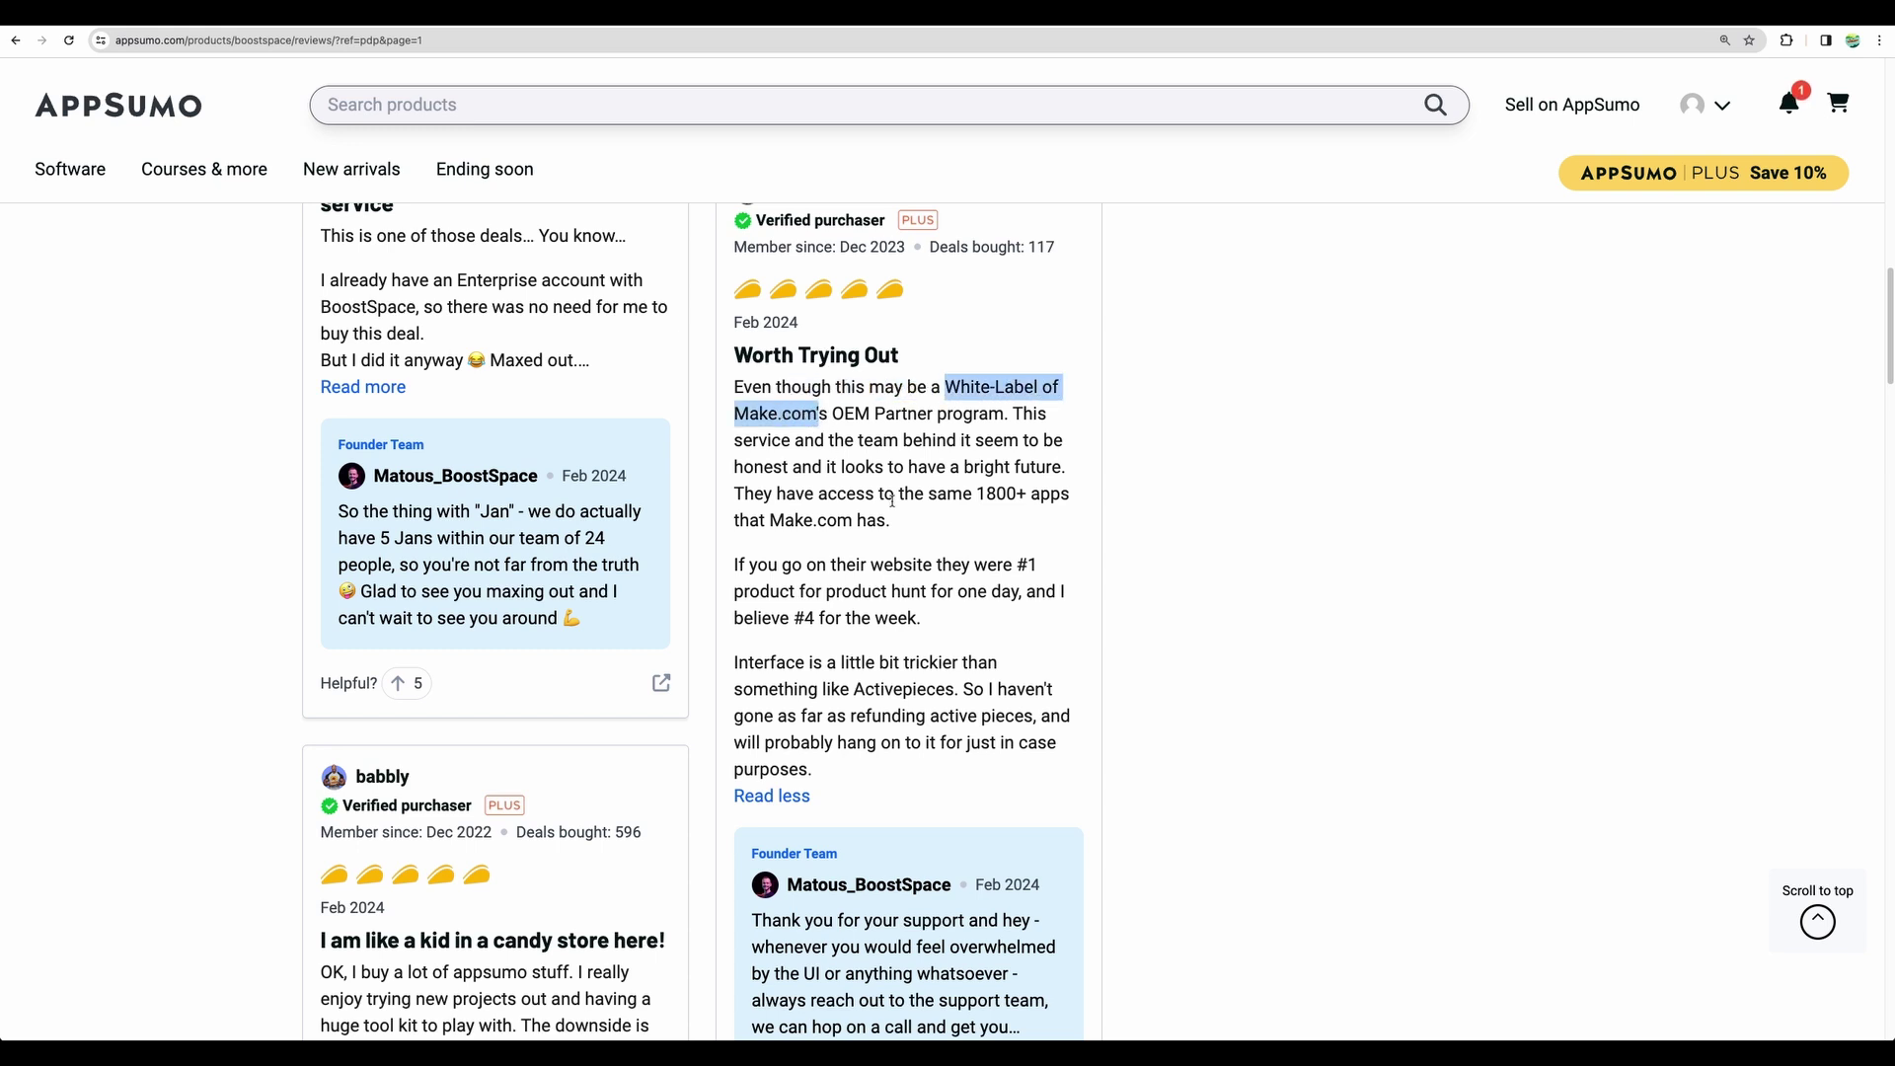
{"action": "left_click_drag", "start_coordinate": [975, 493], "coordinate": [968, 512]}
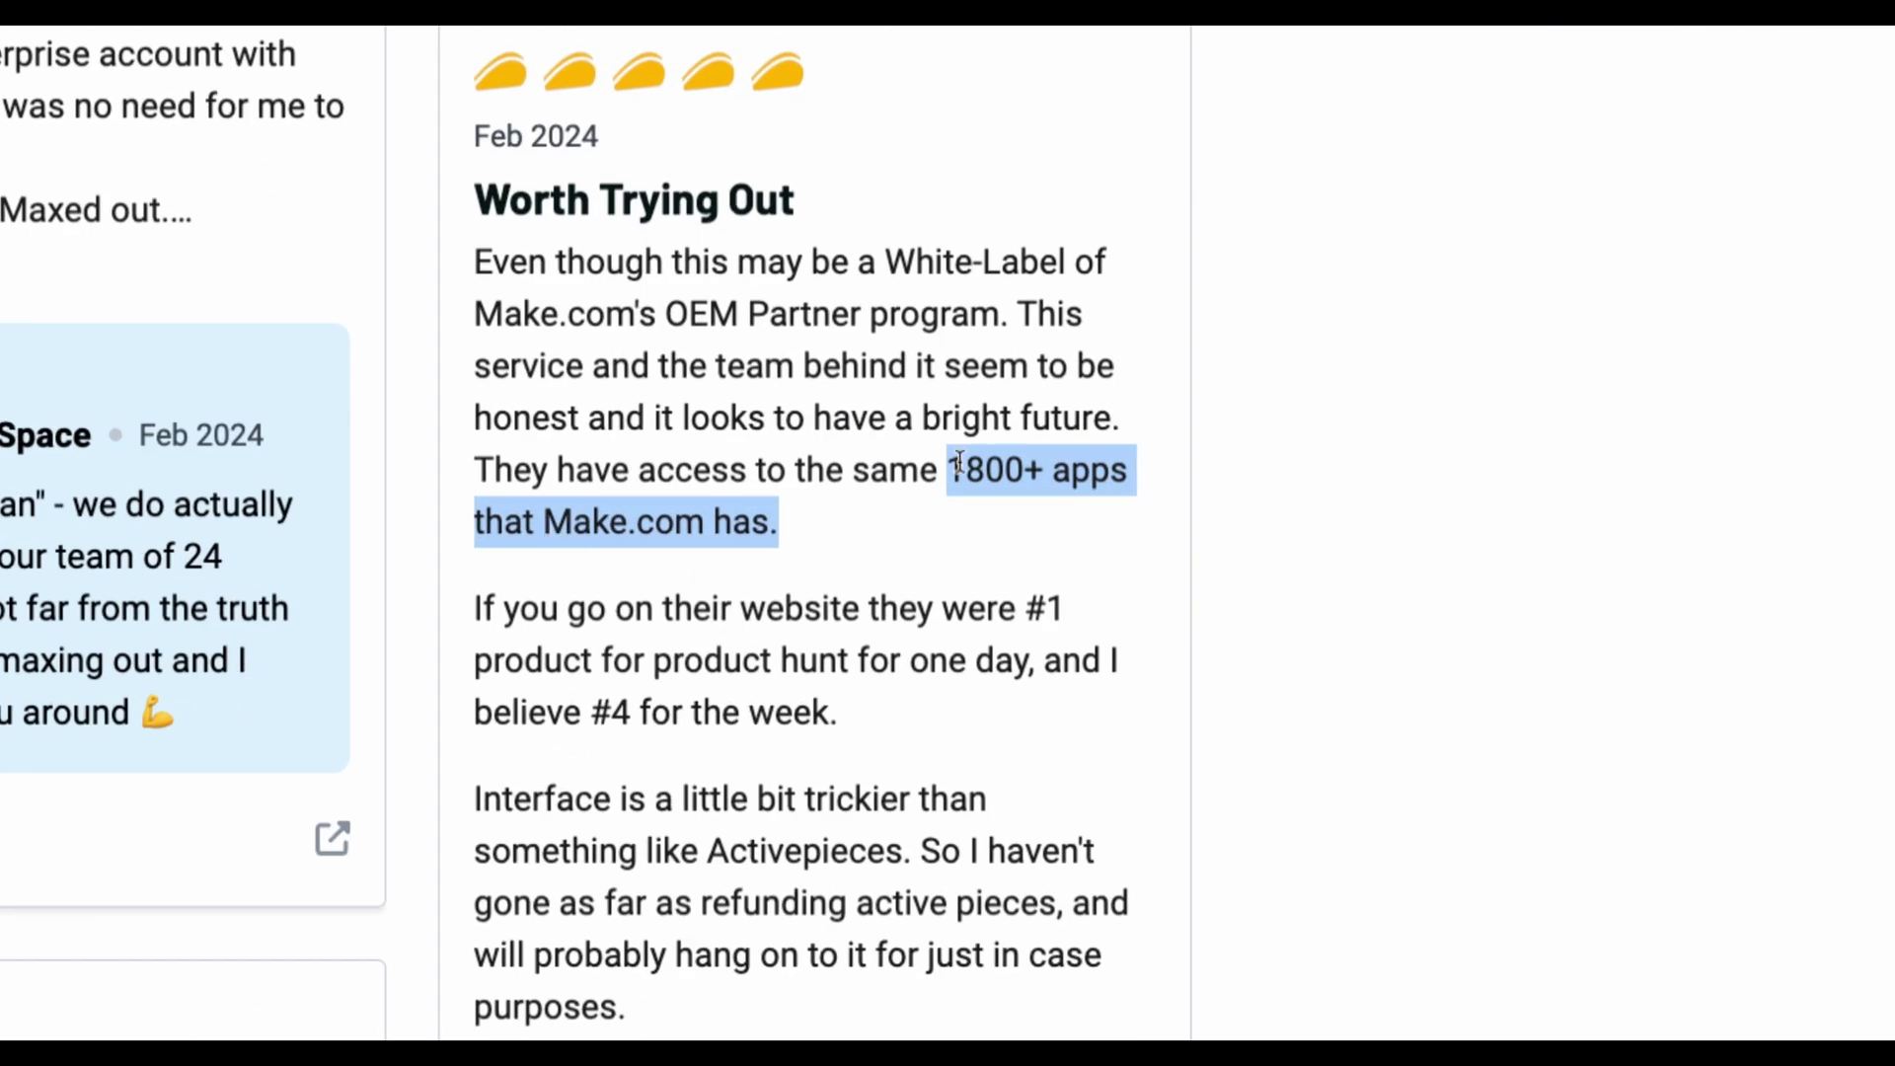
Expand the Founder Team's full reply to the 'Worth Trying Out' review.
{"action": "scroll", "coordinate": [914, 578], "scroll_direction": "down", "scroll_amount": 8}
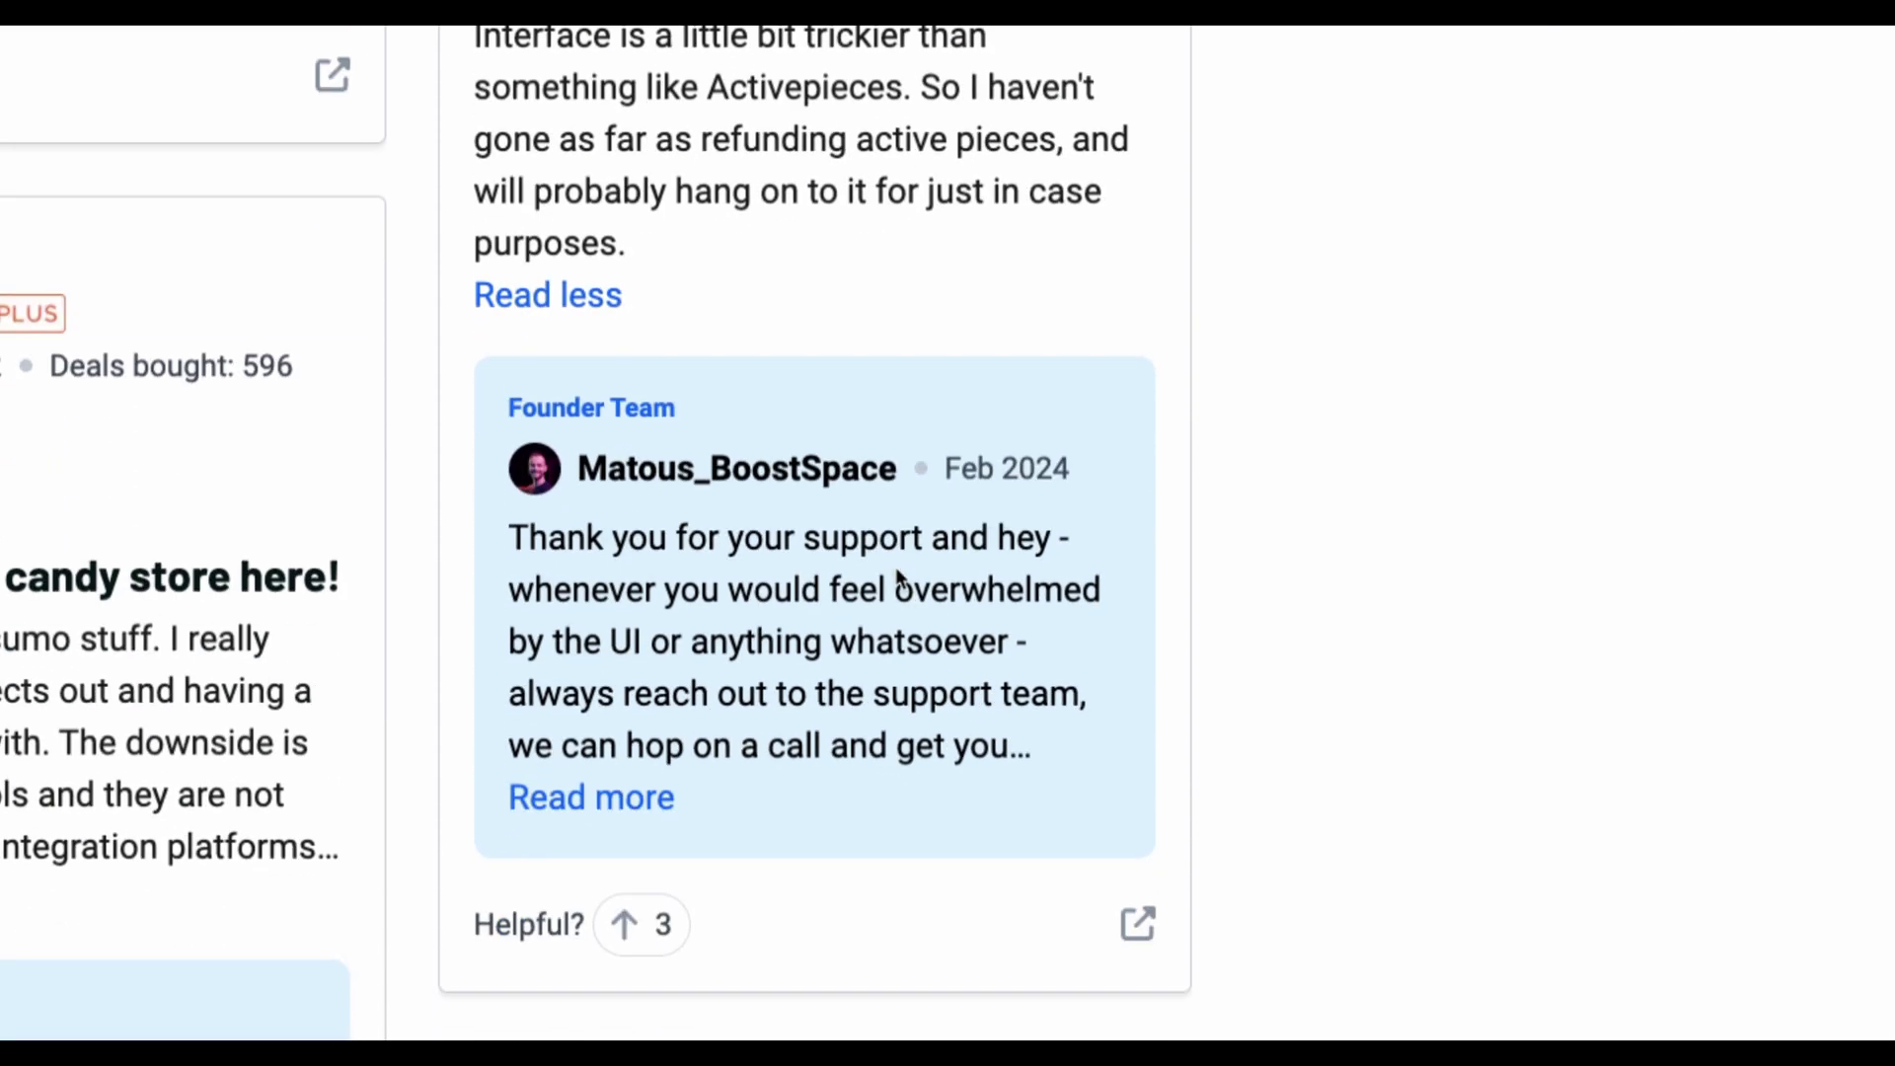
{"action": "left_click", "coordinate": [625, 799]}
{"action": "scroll", "coordinate": [796, 385], "scroll_direction": "down", "scroll_amount": 1}
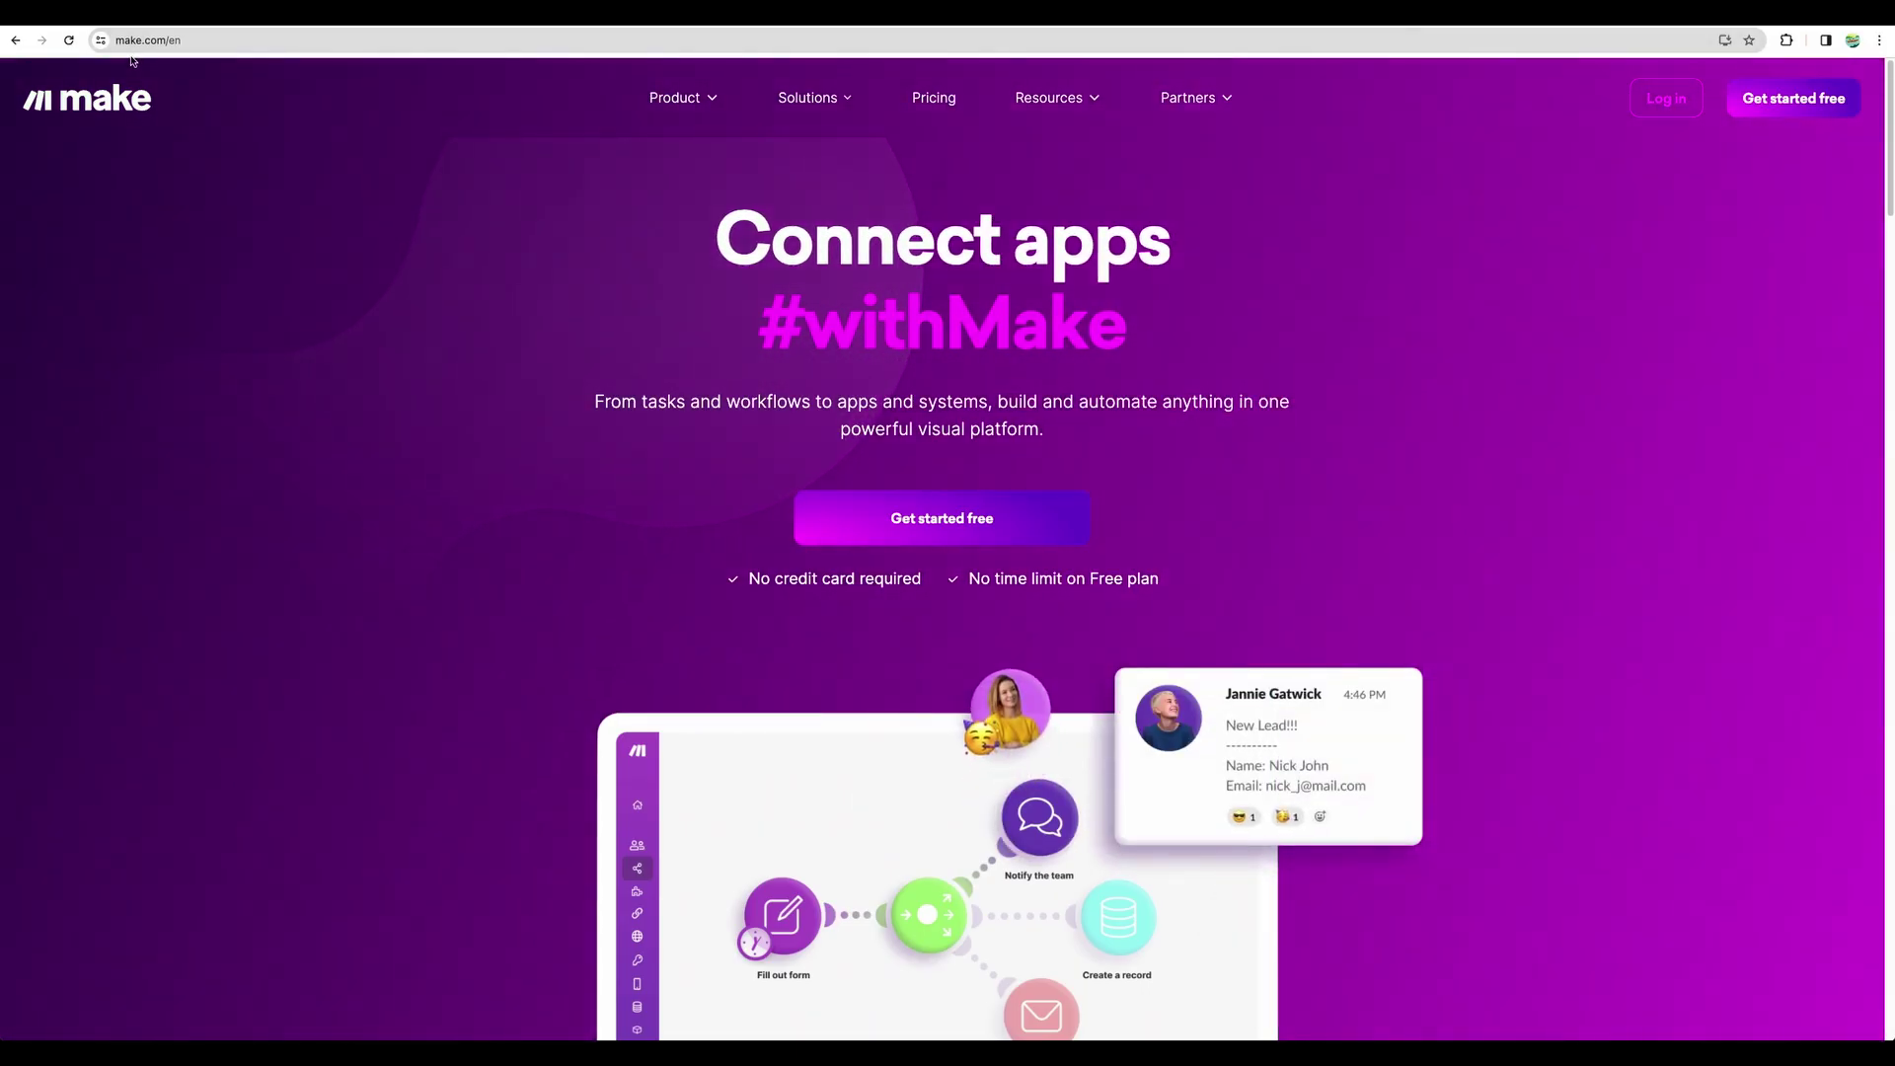
{"action": "scroll", "coordinate": [499, 533], "scroll_direction": "down", "scroll_amount": 6}
{"action": "scroll", "coordinate": [523, 546], "scroll_direction": "down", "scroll_amount": 15}
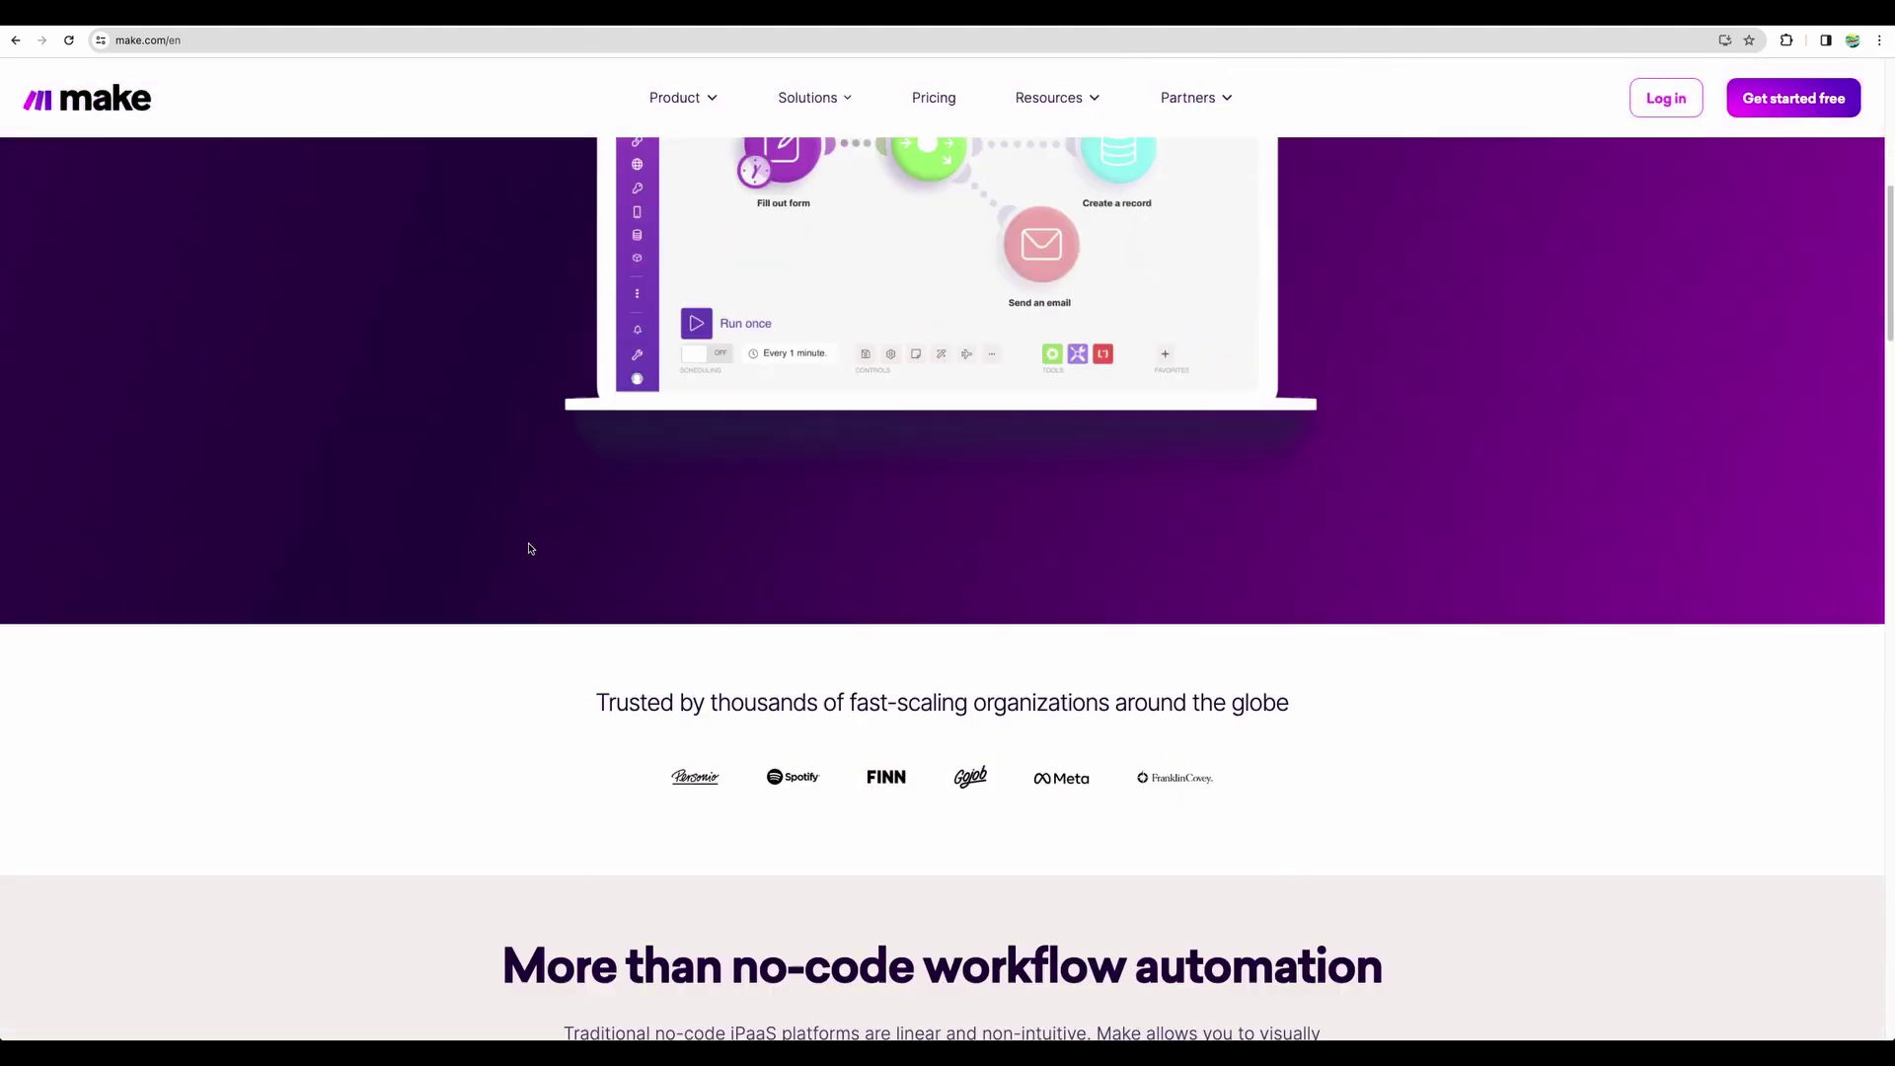
{"action": "scroll", "coordinate": [538, 549], "scroll_direction": "up", "scroll_amount": 5}
{"action": "scroll", "coordinate": [542, 551], "scroll_direction": "down", "scroll_amount": 3}
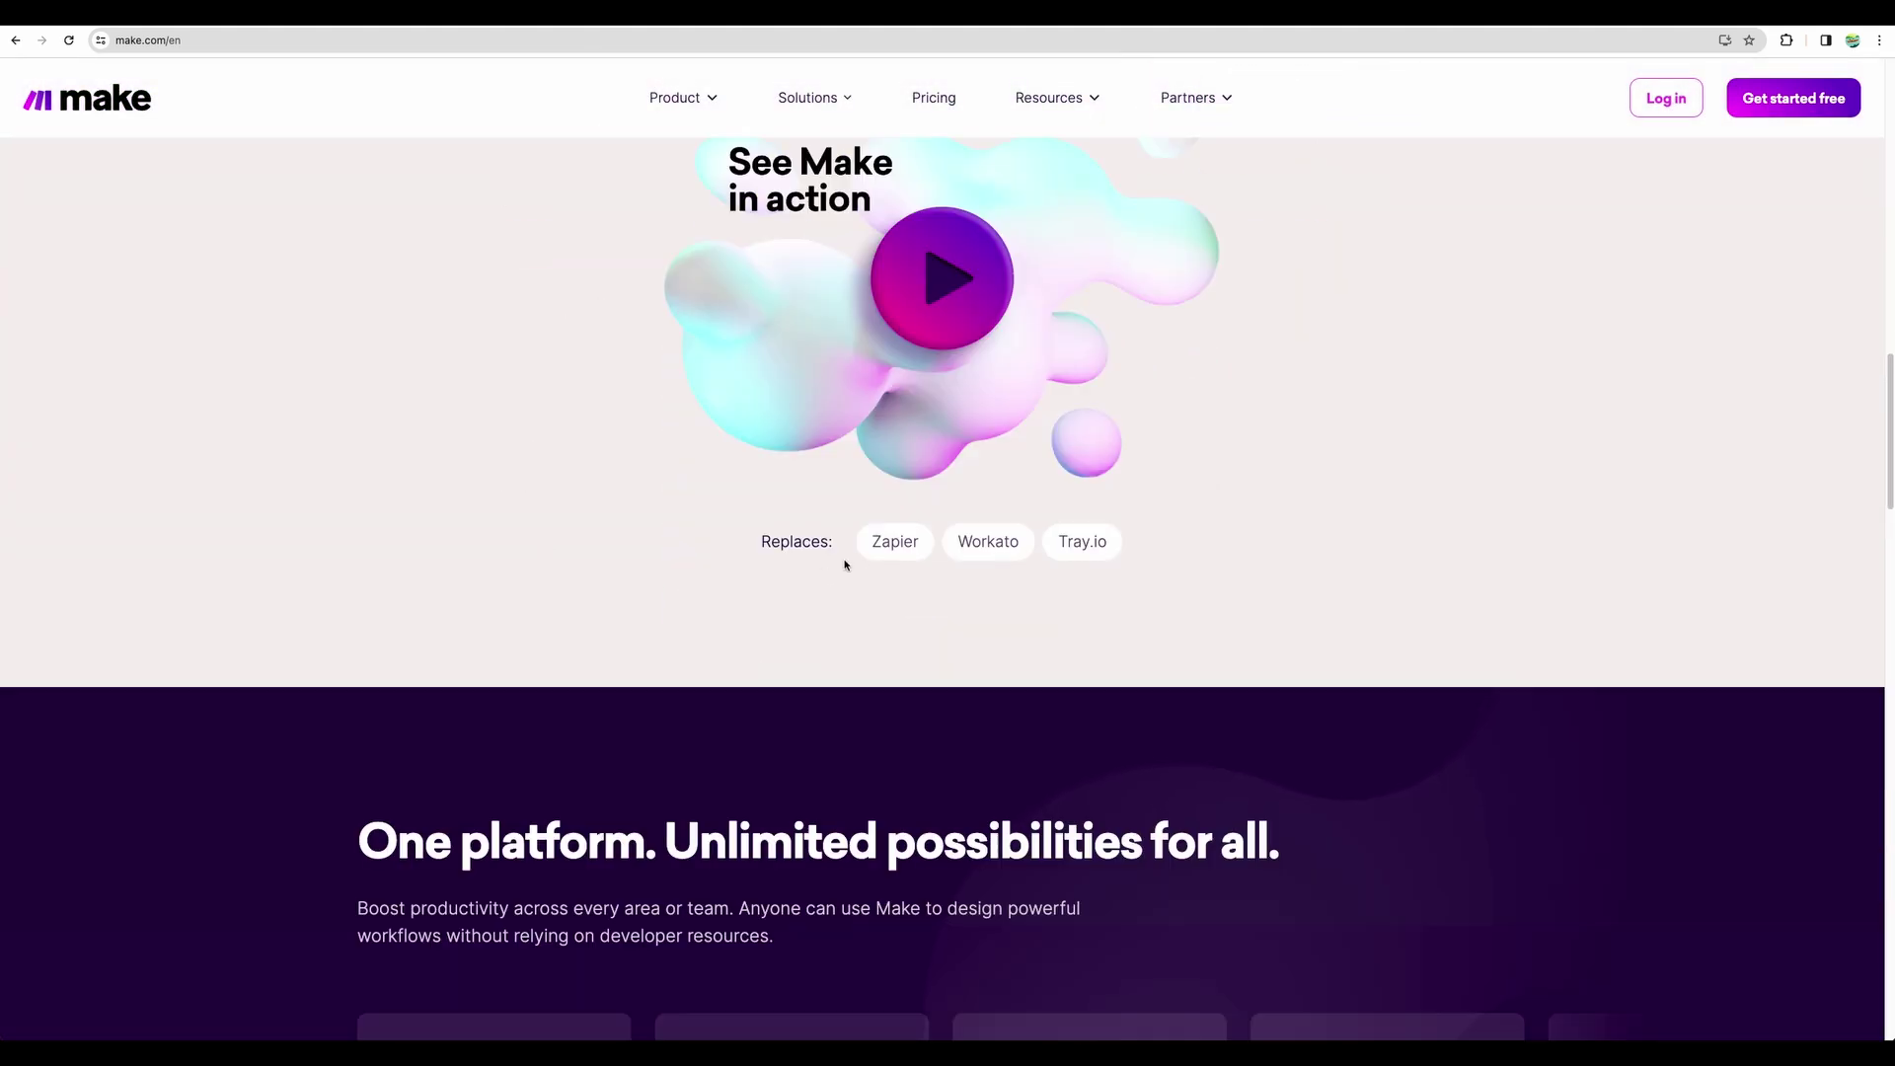
{"action": "left_click_drag", "start_coordinate": [866, 541], "coordinate": [1108, 541]}
{"action": "left_click", "coordinate": [887, 555]}
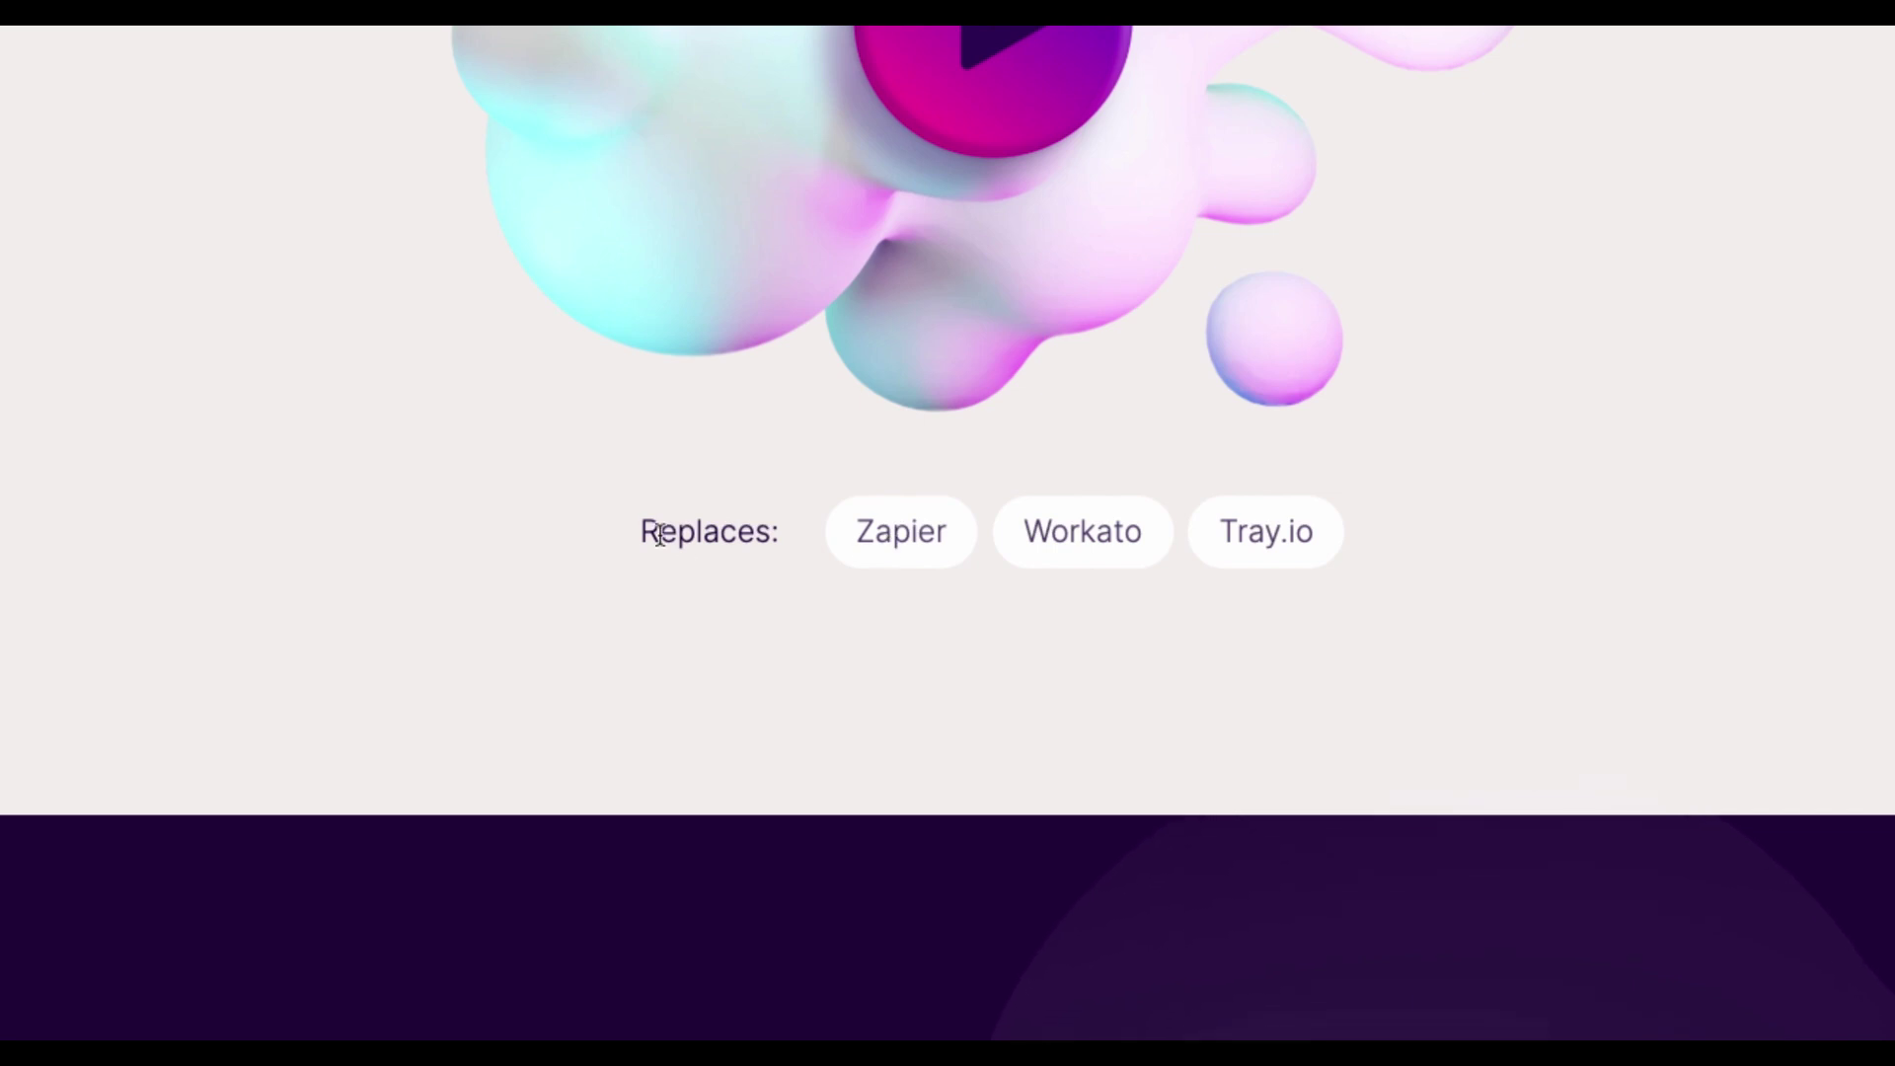
{"action": "left_click_drag", "start_coordinate": [657, 533], "coordinate": [957, 545]}
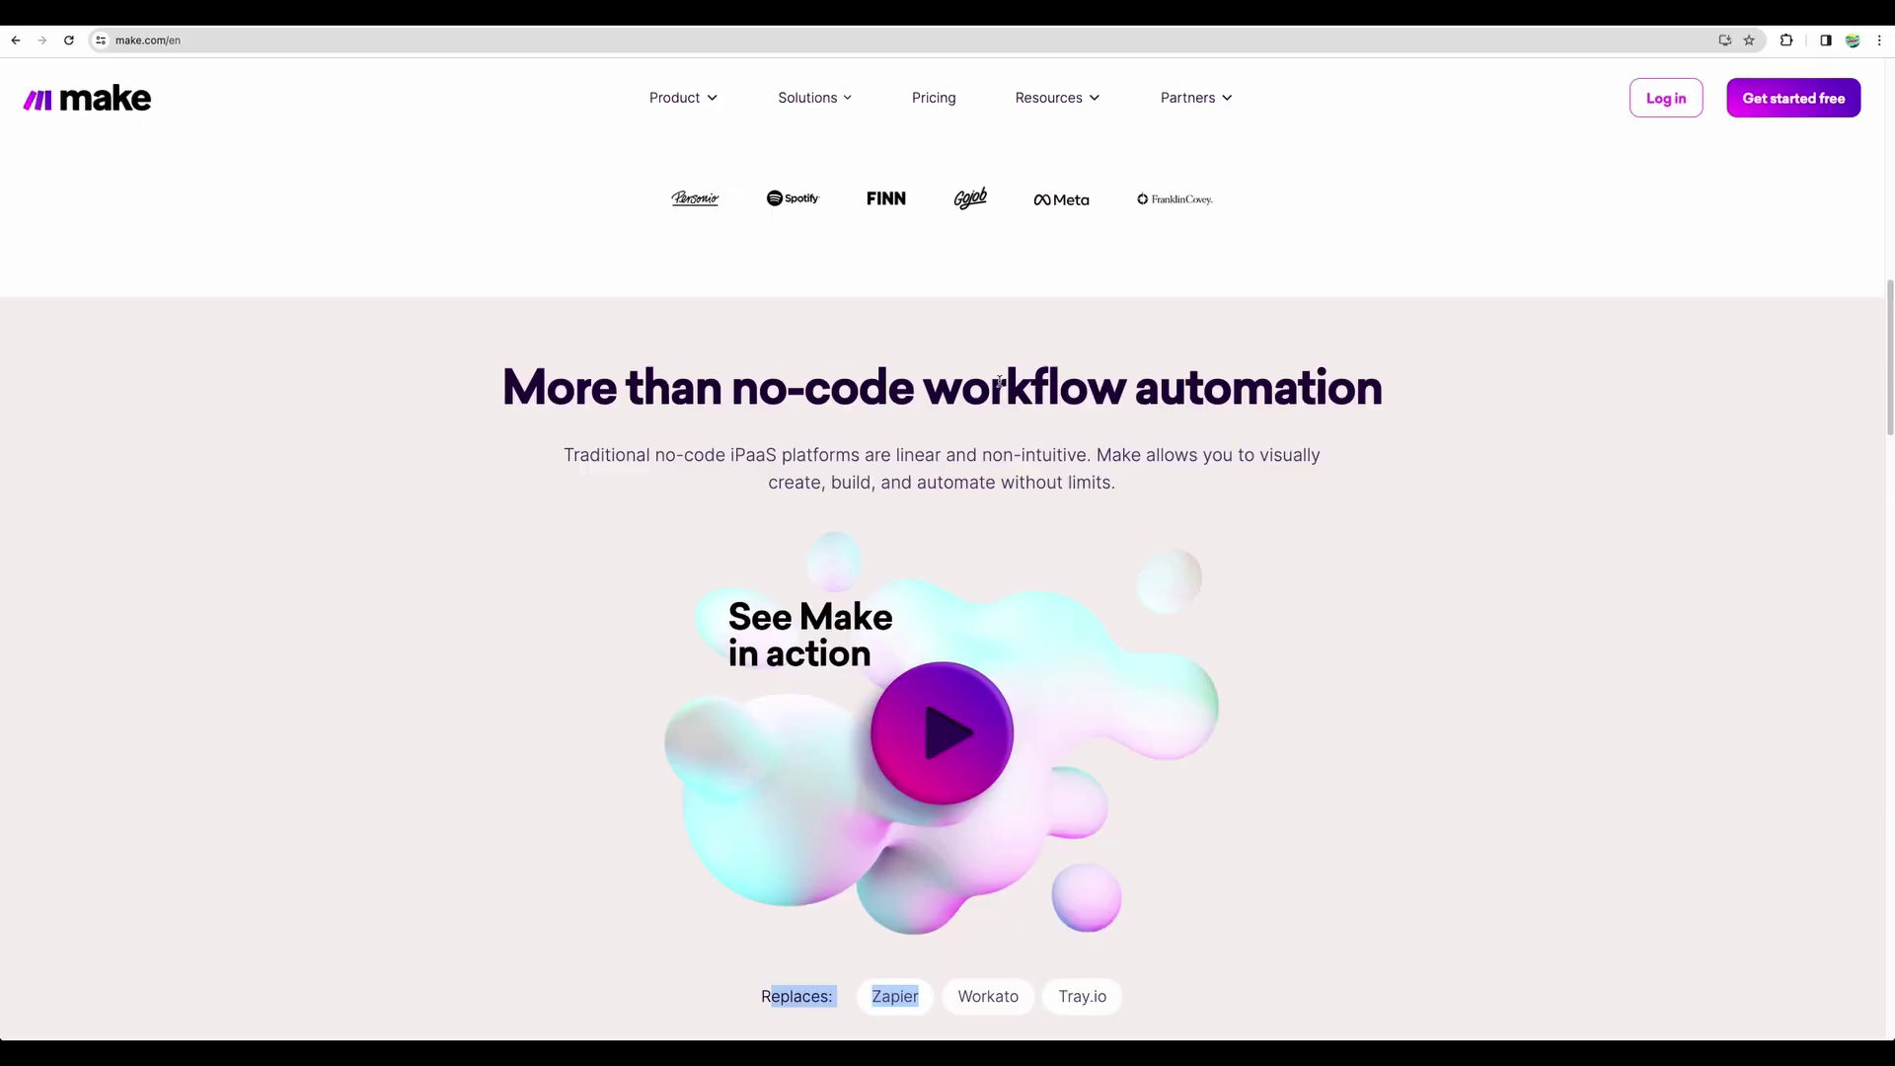
{"action": "scroll", "coordinate": [999, 382], "scroll_direction": "up", "scroll_amount": 10}
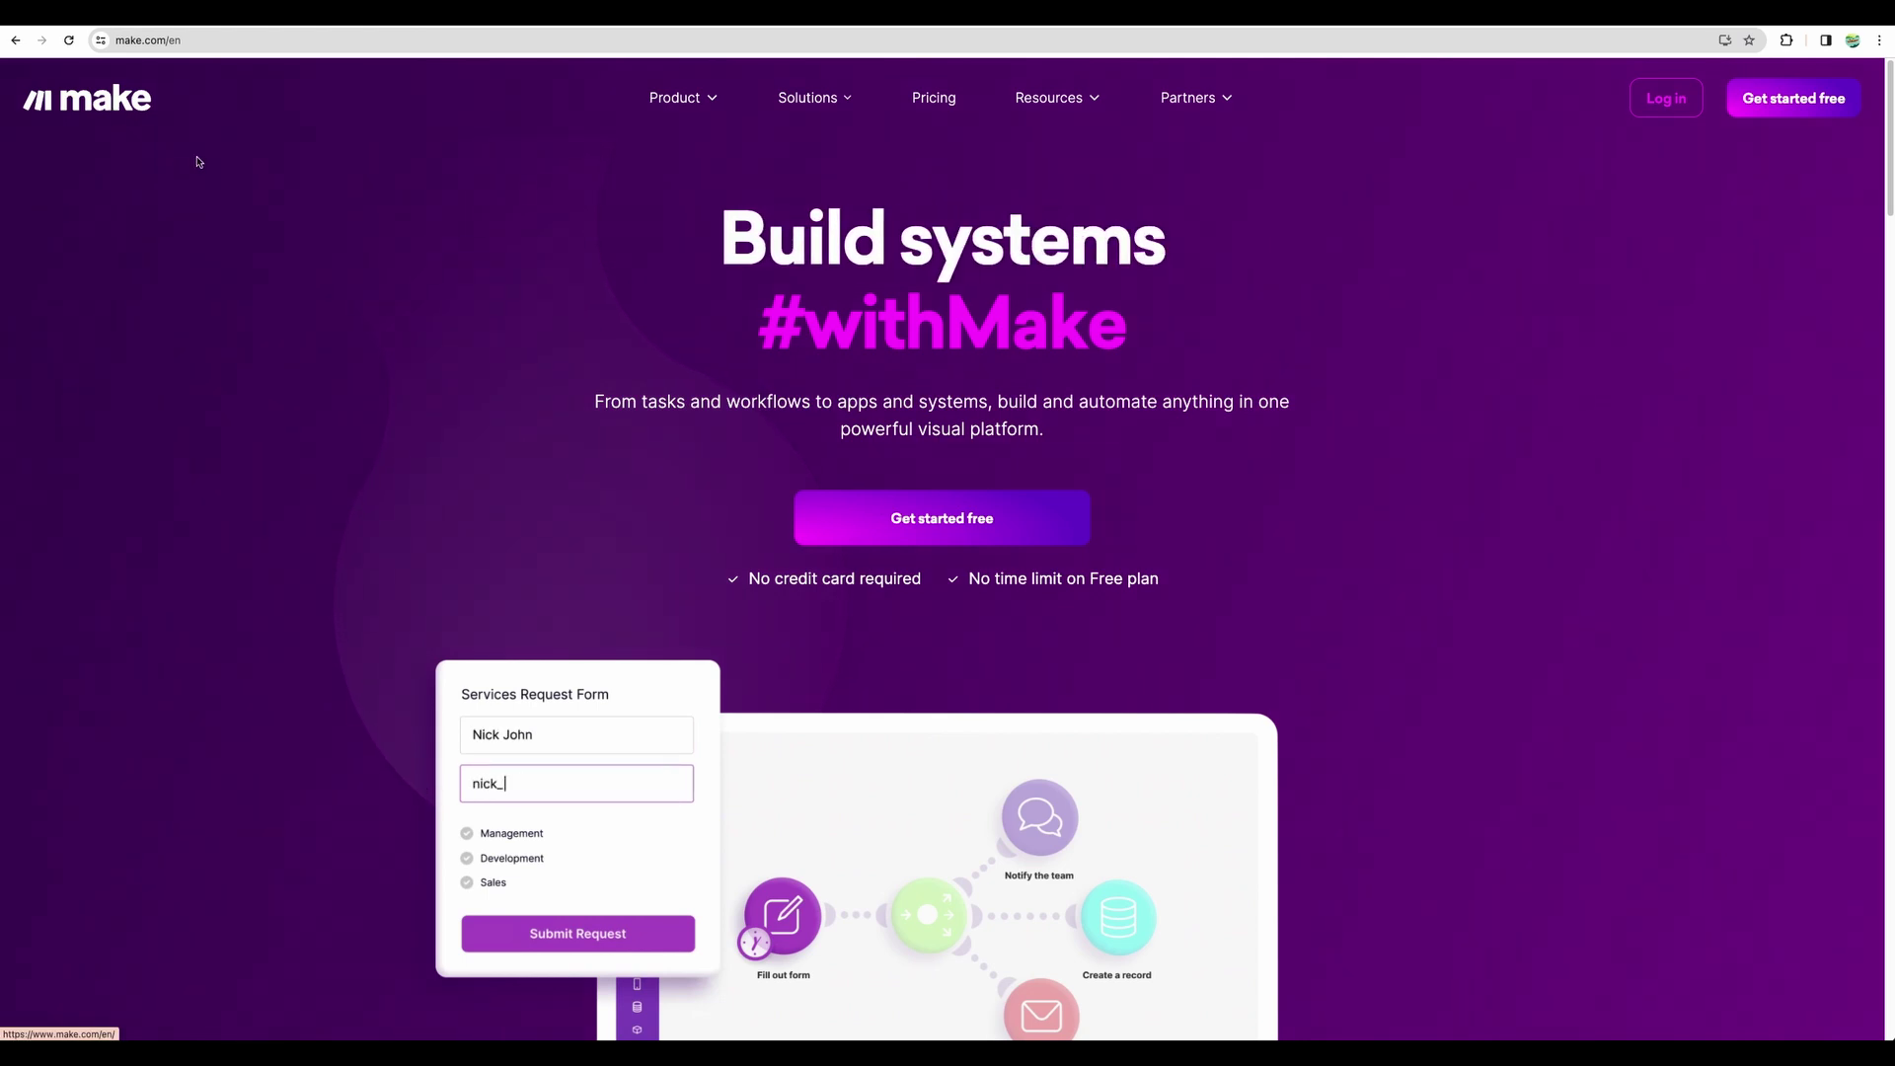
{"action": "scroll", "coordinate": [533, 478], "scroll_direction": "down", "scroll_amount": 5}
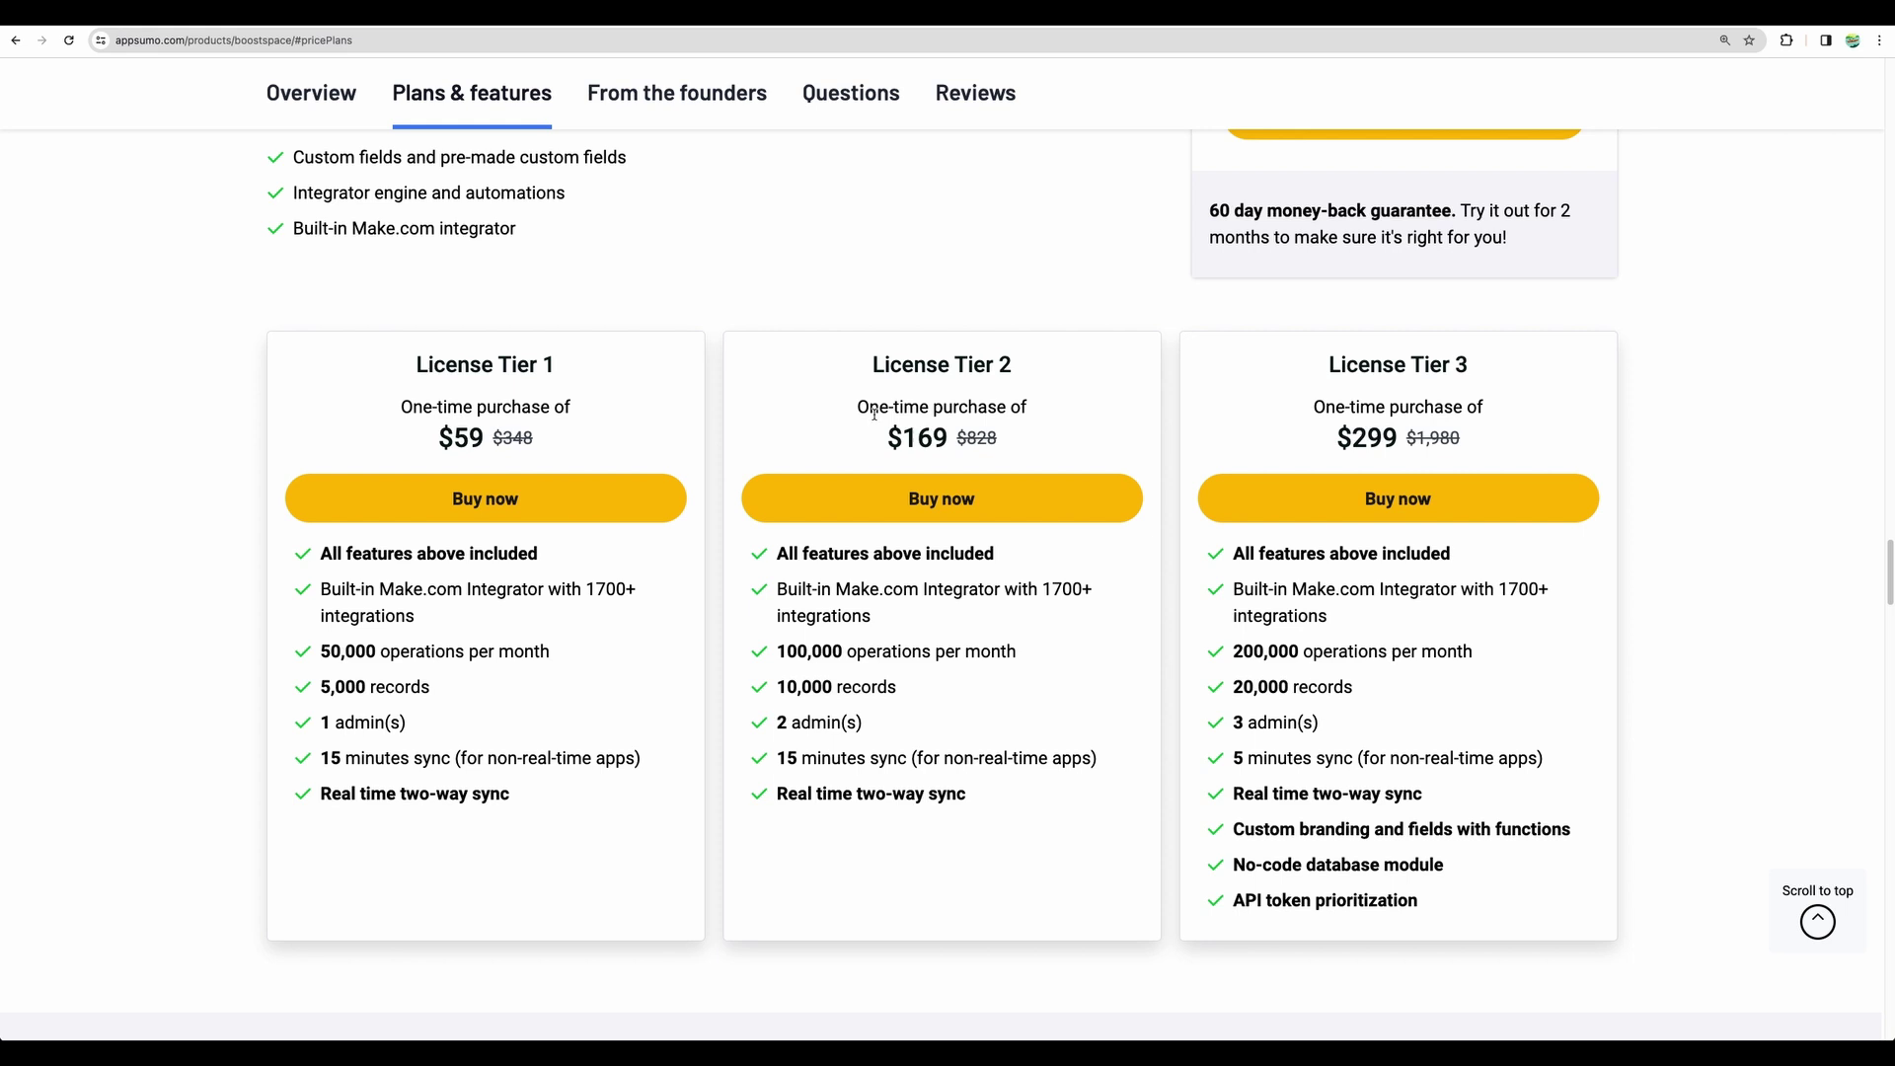
Highlight Tier 1's Make.com integrator line, 50,000 operations per month and 5,000 records.
{"action": "left_click_drag", "start_coordinate": [322, 588], "coordinate": [464, 616]}
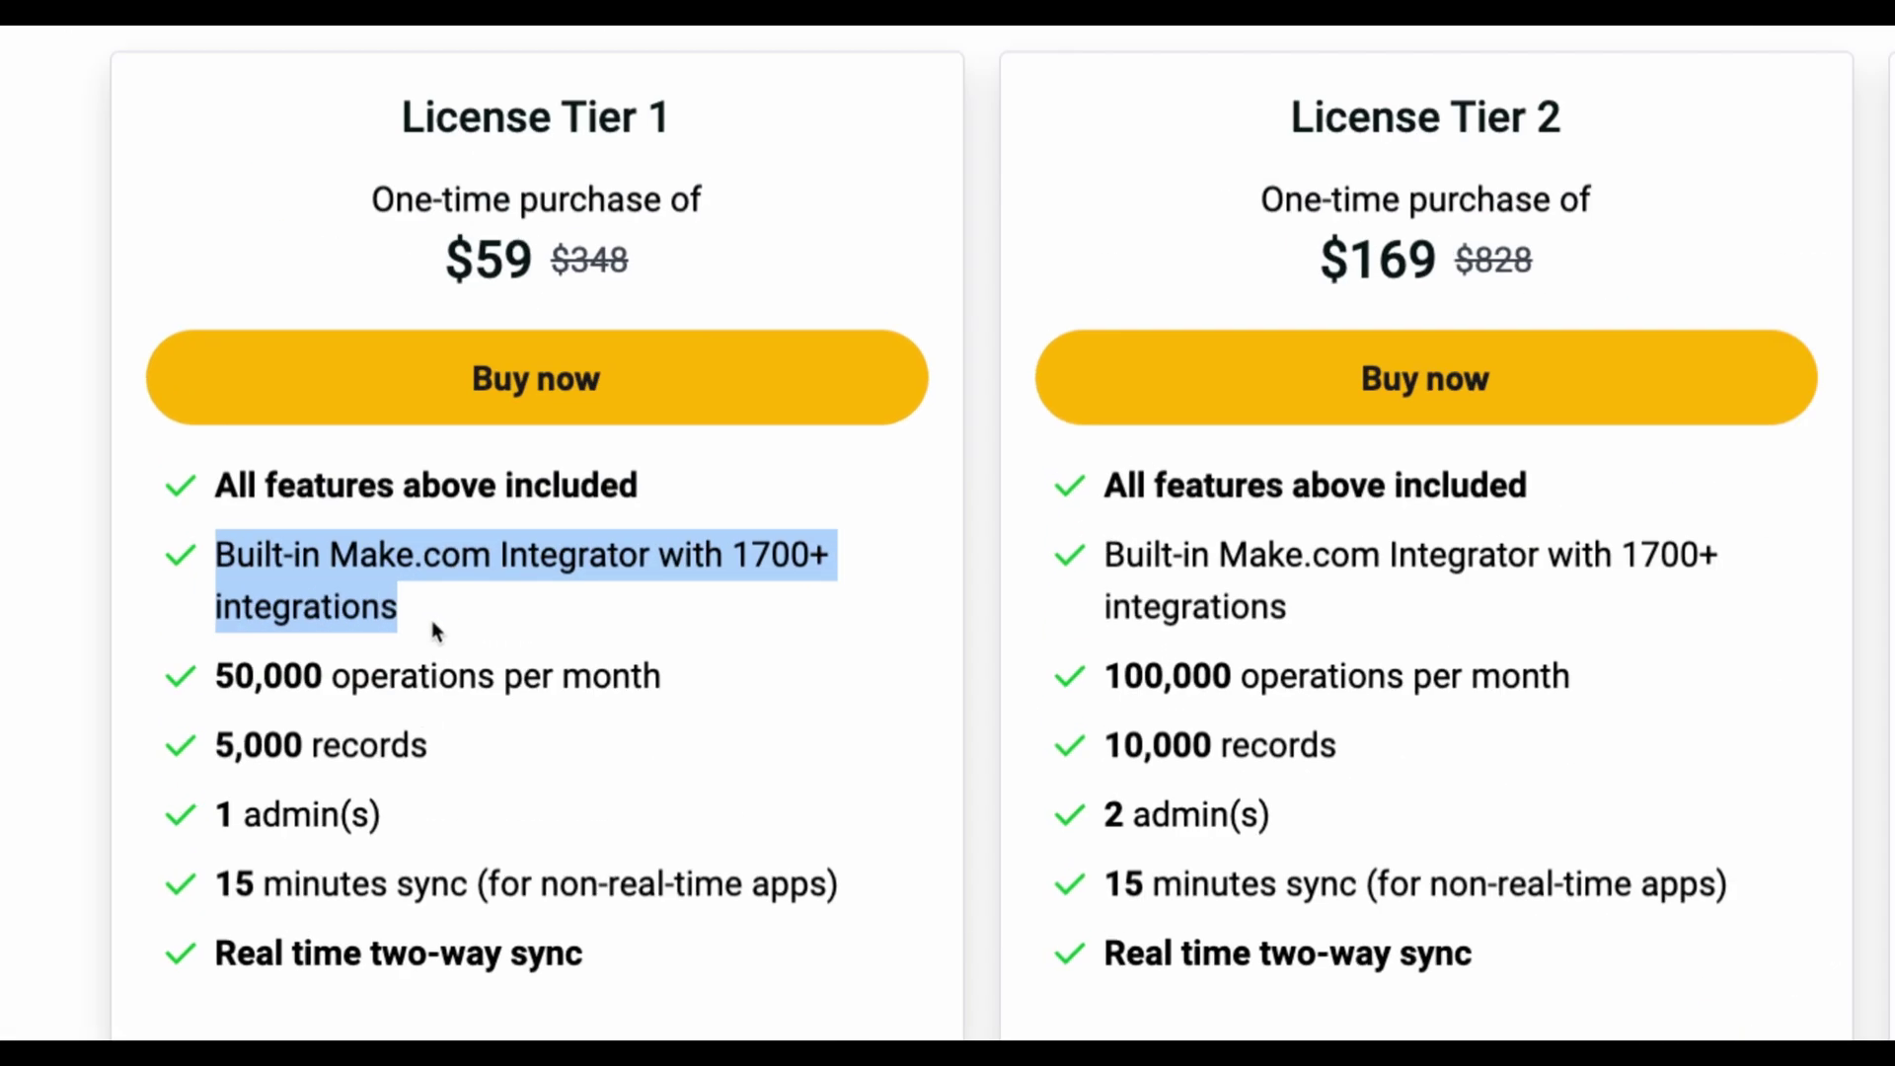
{"action": "scroll", "coordinate": [431, 630], "scroll_direction": "down", "scroll_amount": 1}
{"action": "scroll", "coordinate": [434, 620], "scroll_direction": "down", "scroll_amount": 2}
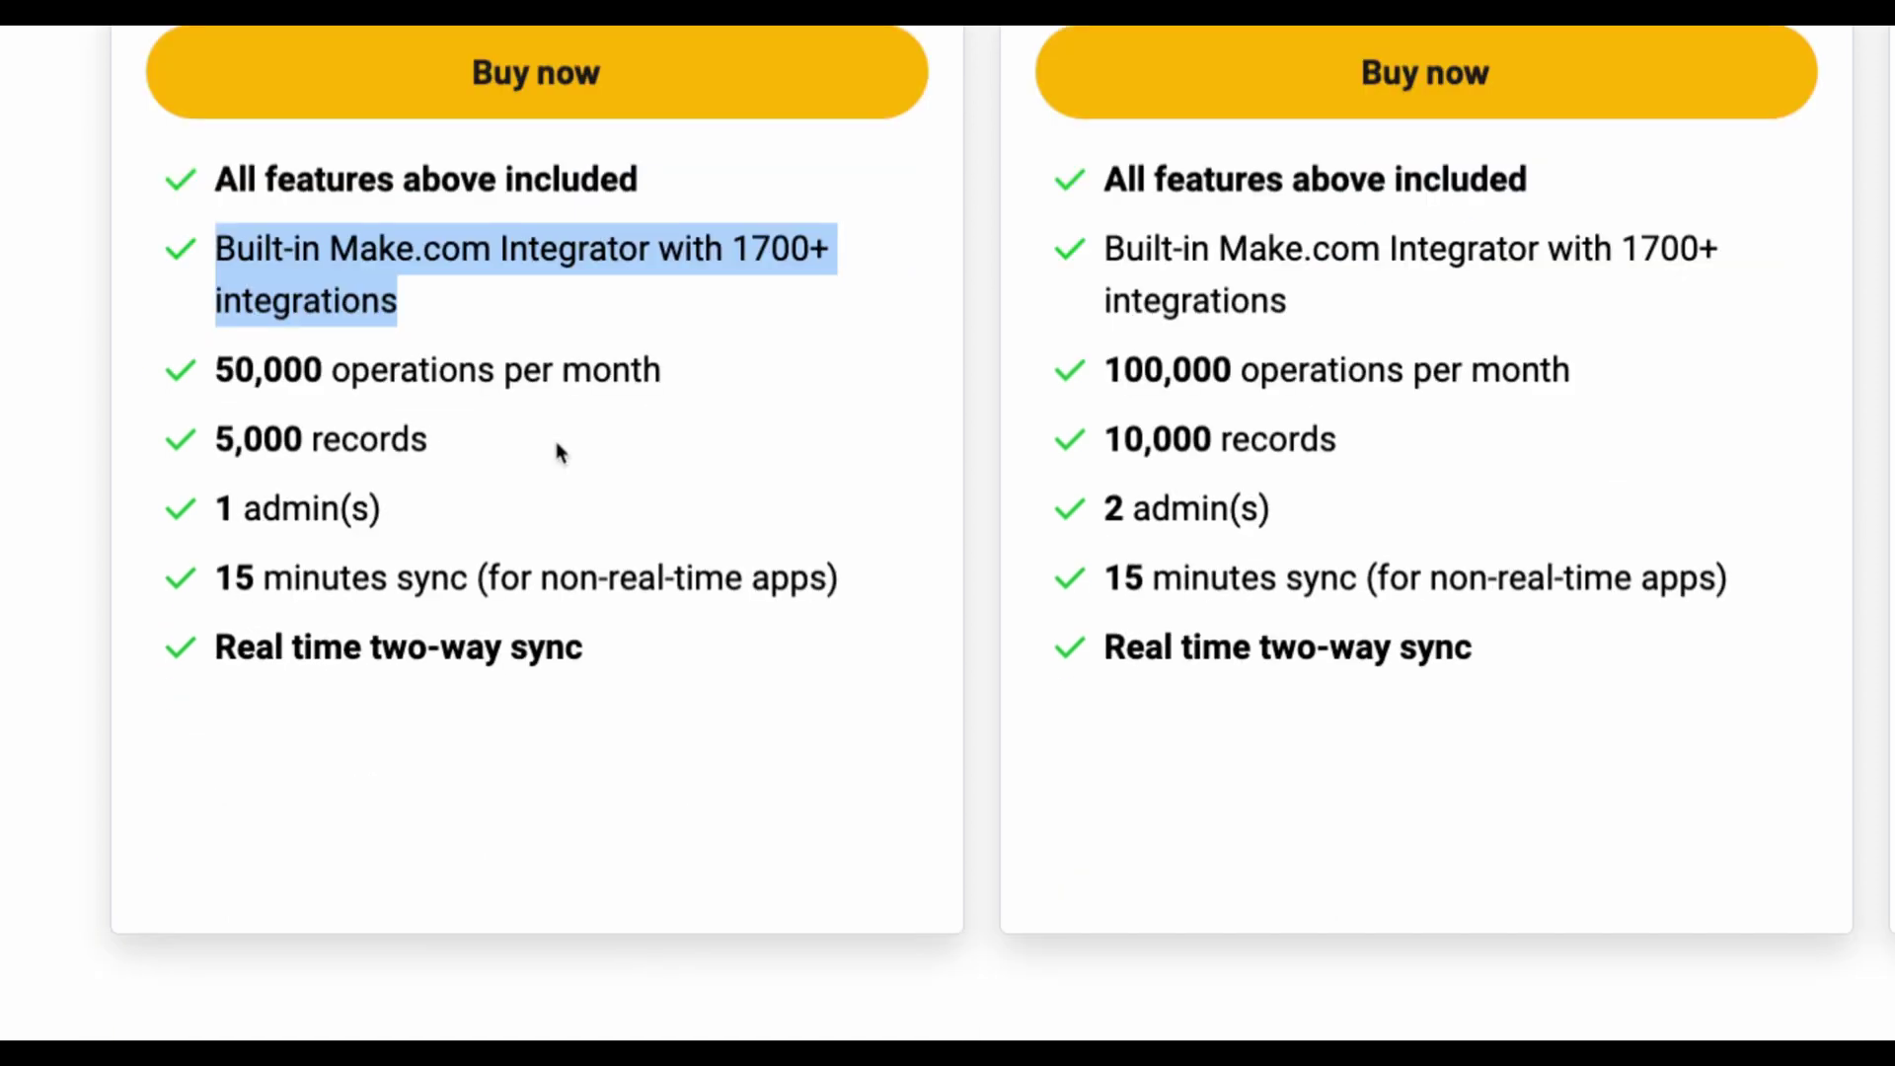
{"action": "left_click_drag", "start_coordinate": [223, 369], "coordinate": [681, 371]}
{"action": "left_click_drag", "start_coordinate": [302, 371], "coordinate": [507, 371]}
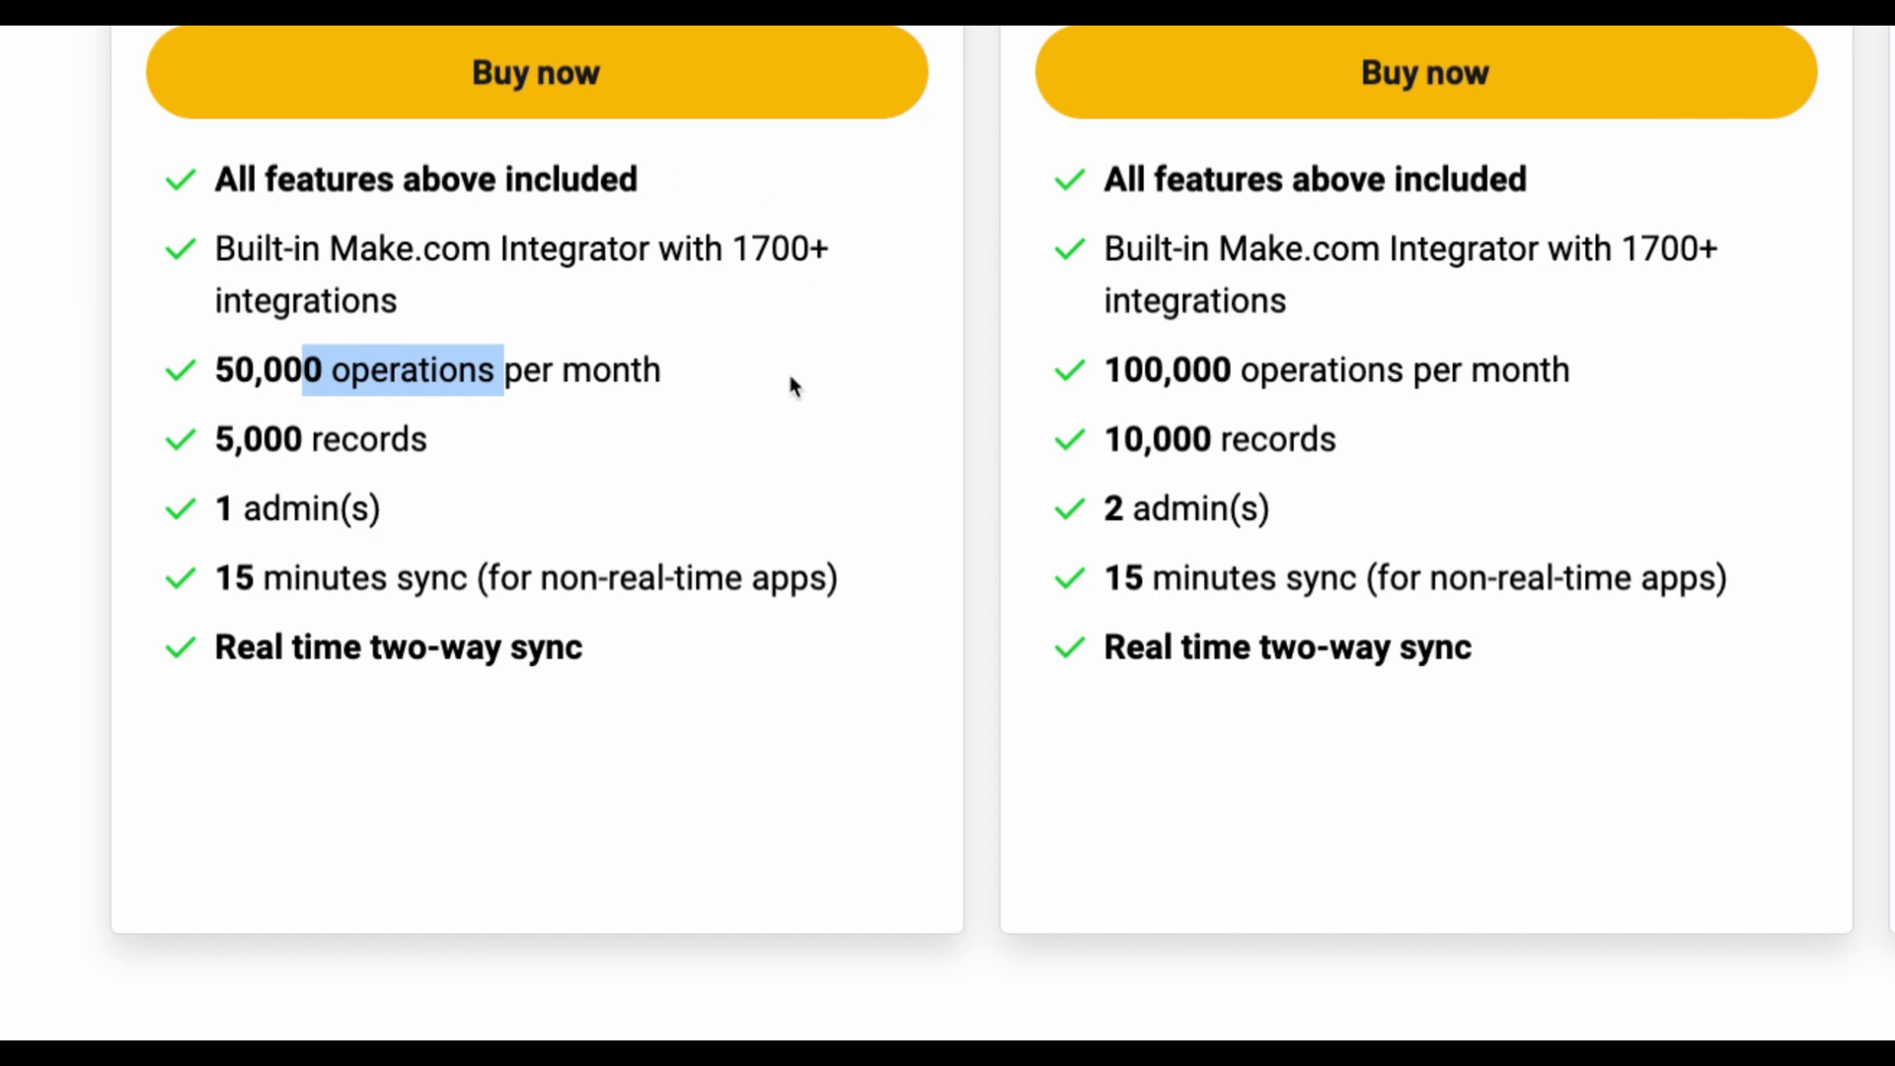
{"action": "left_click", "coordinate": [649, 371]}
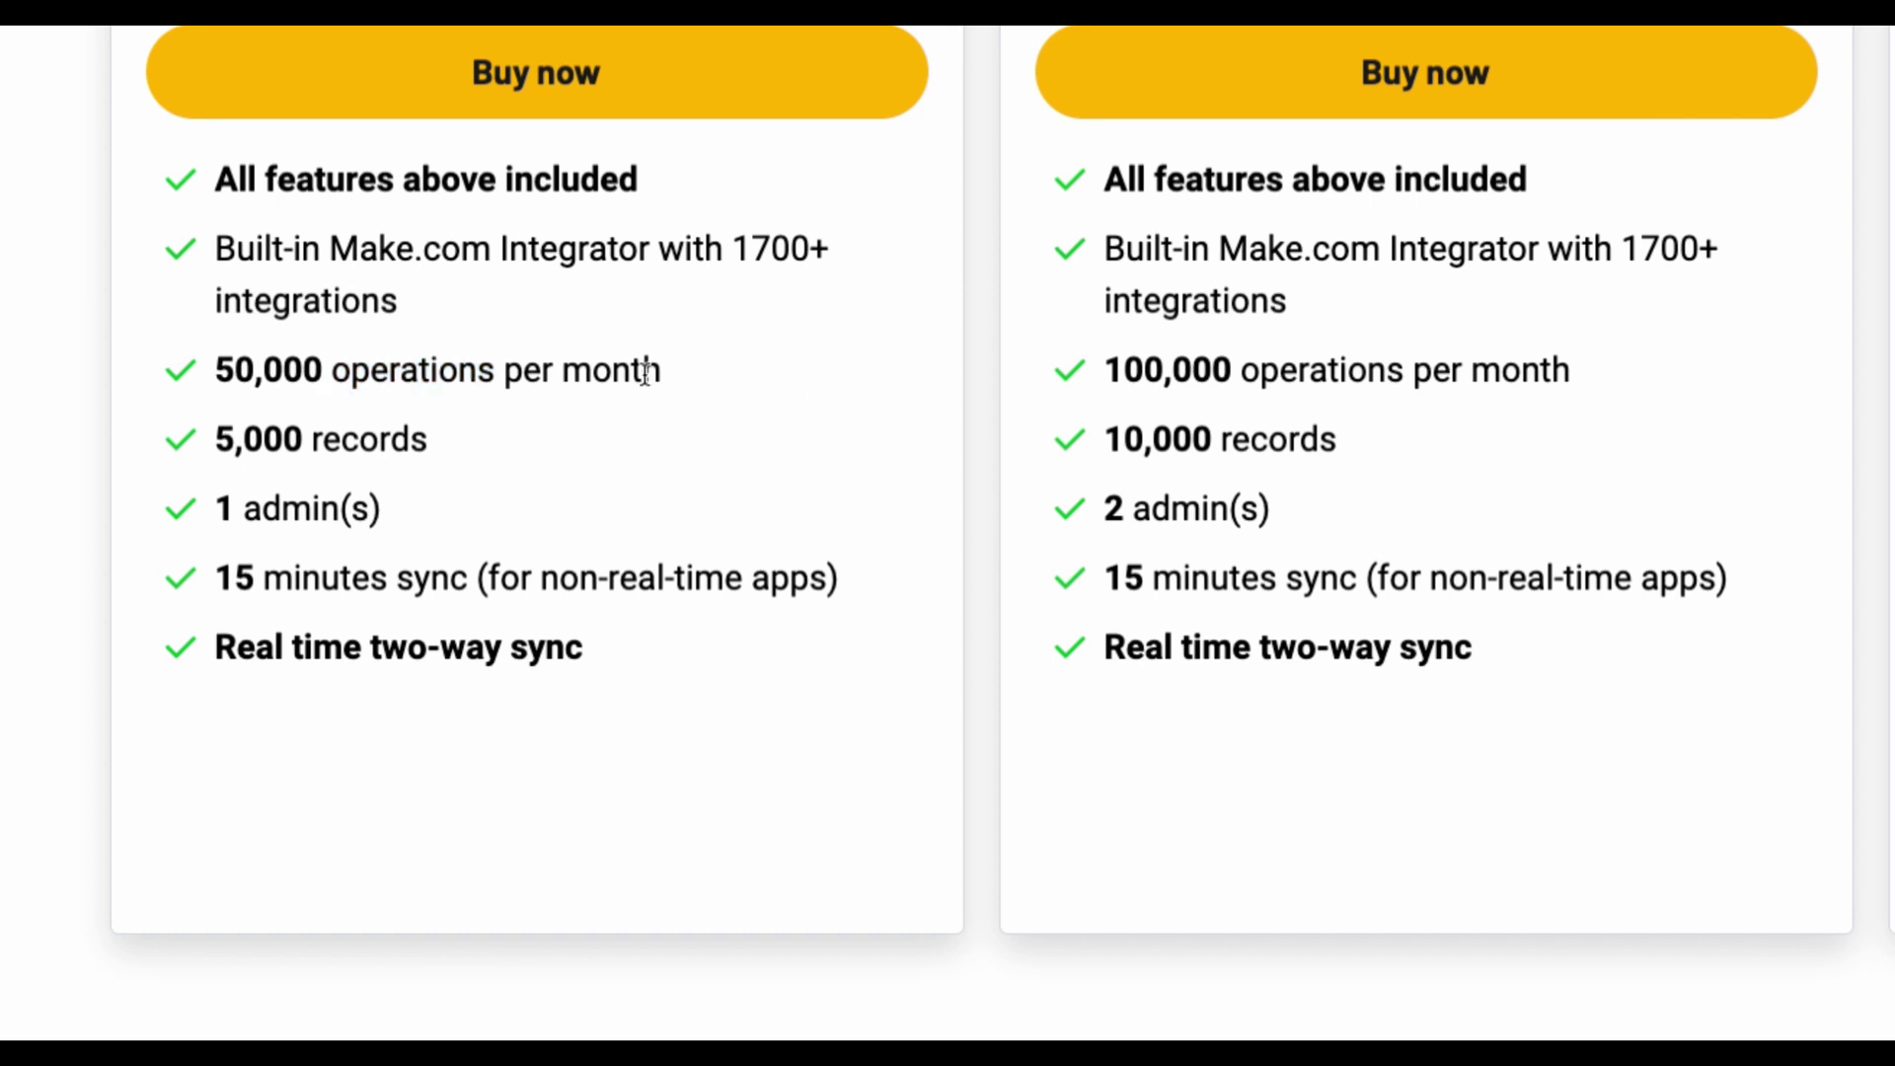
{"action": "left_click_drag", "start_coordinate": [261, 440], "coordinate": [221, 438]}
{"action": "left_click", "coordinate": [460, 446]}
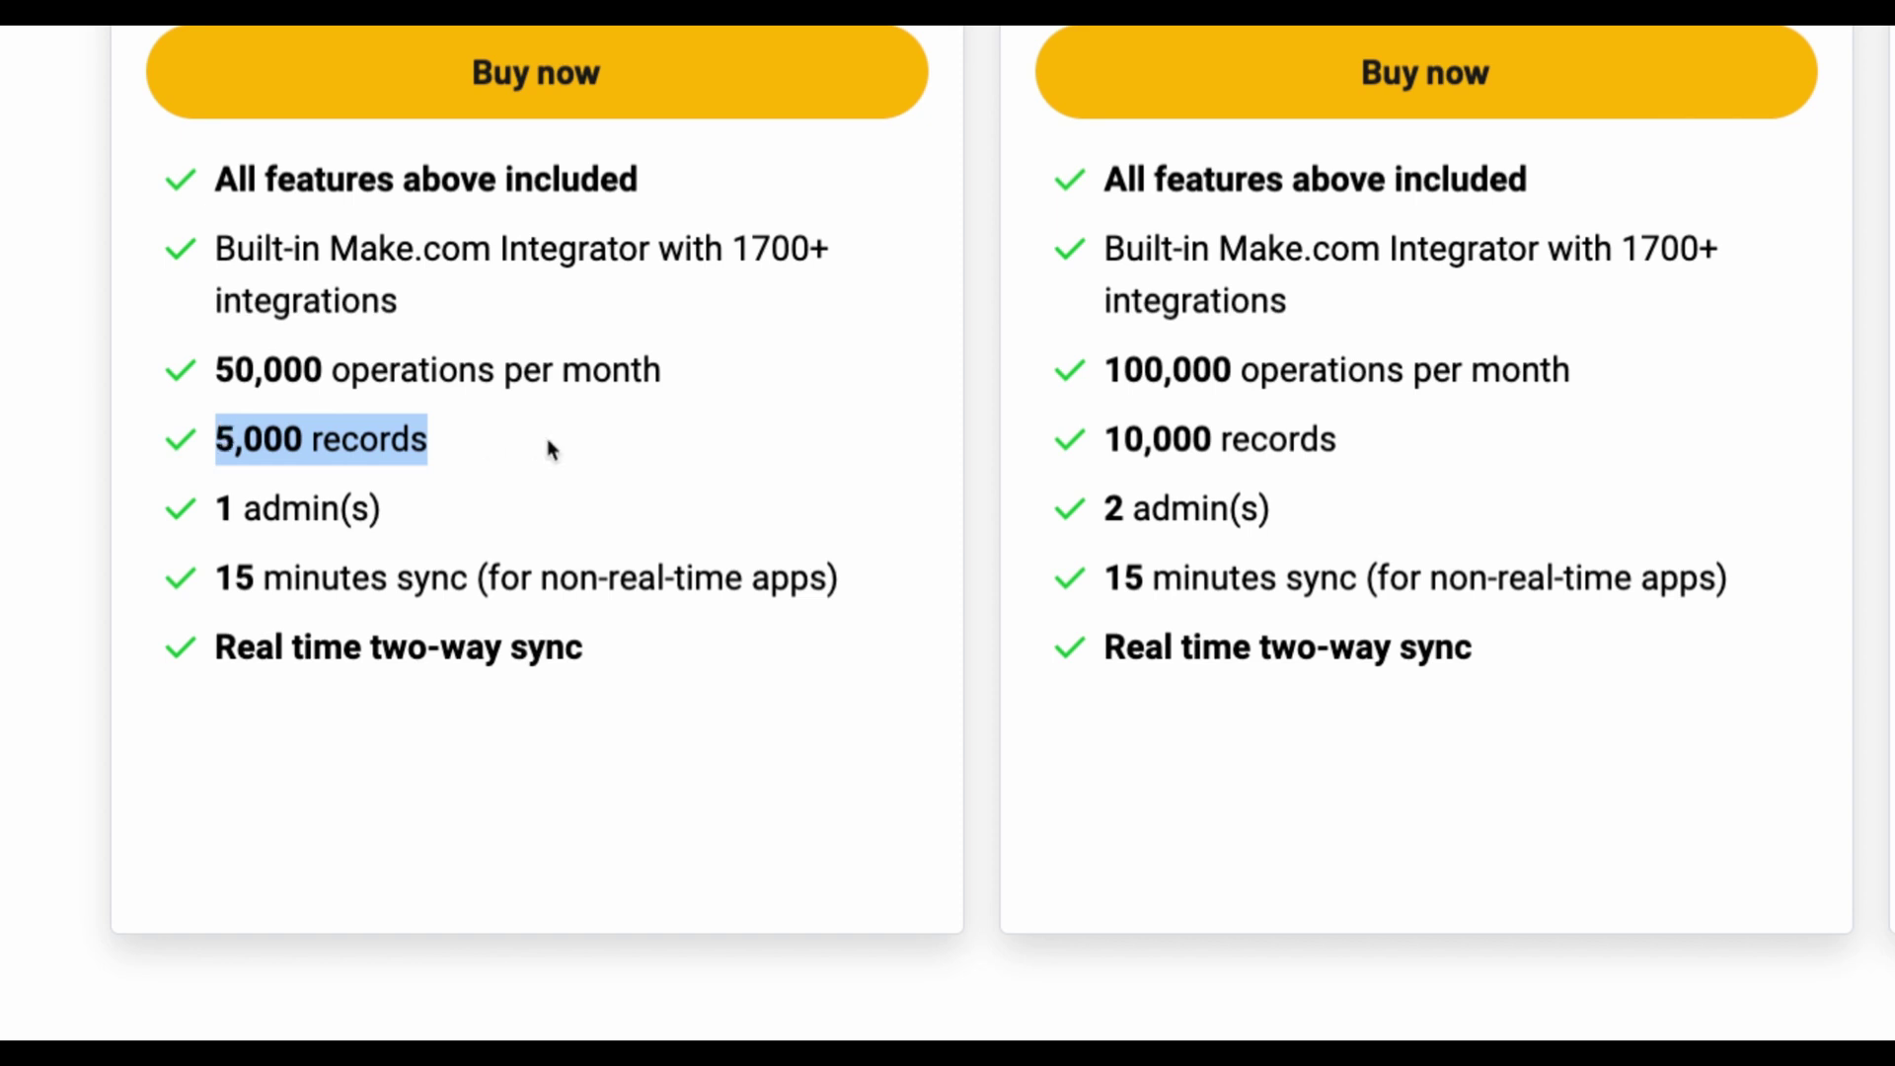
{"action": "left_click", "coordinate": [495, 446]}
{"action": "left_click_drag", "start_coordinate": [495, 446], "coordinate": [219, 439]}
{"action": "left_click", "coordinate": [1599, 644]}
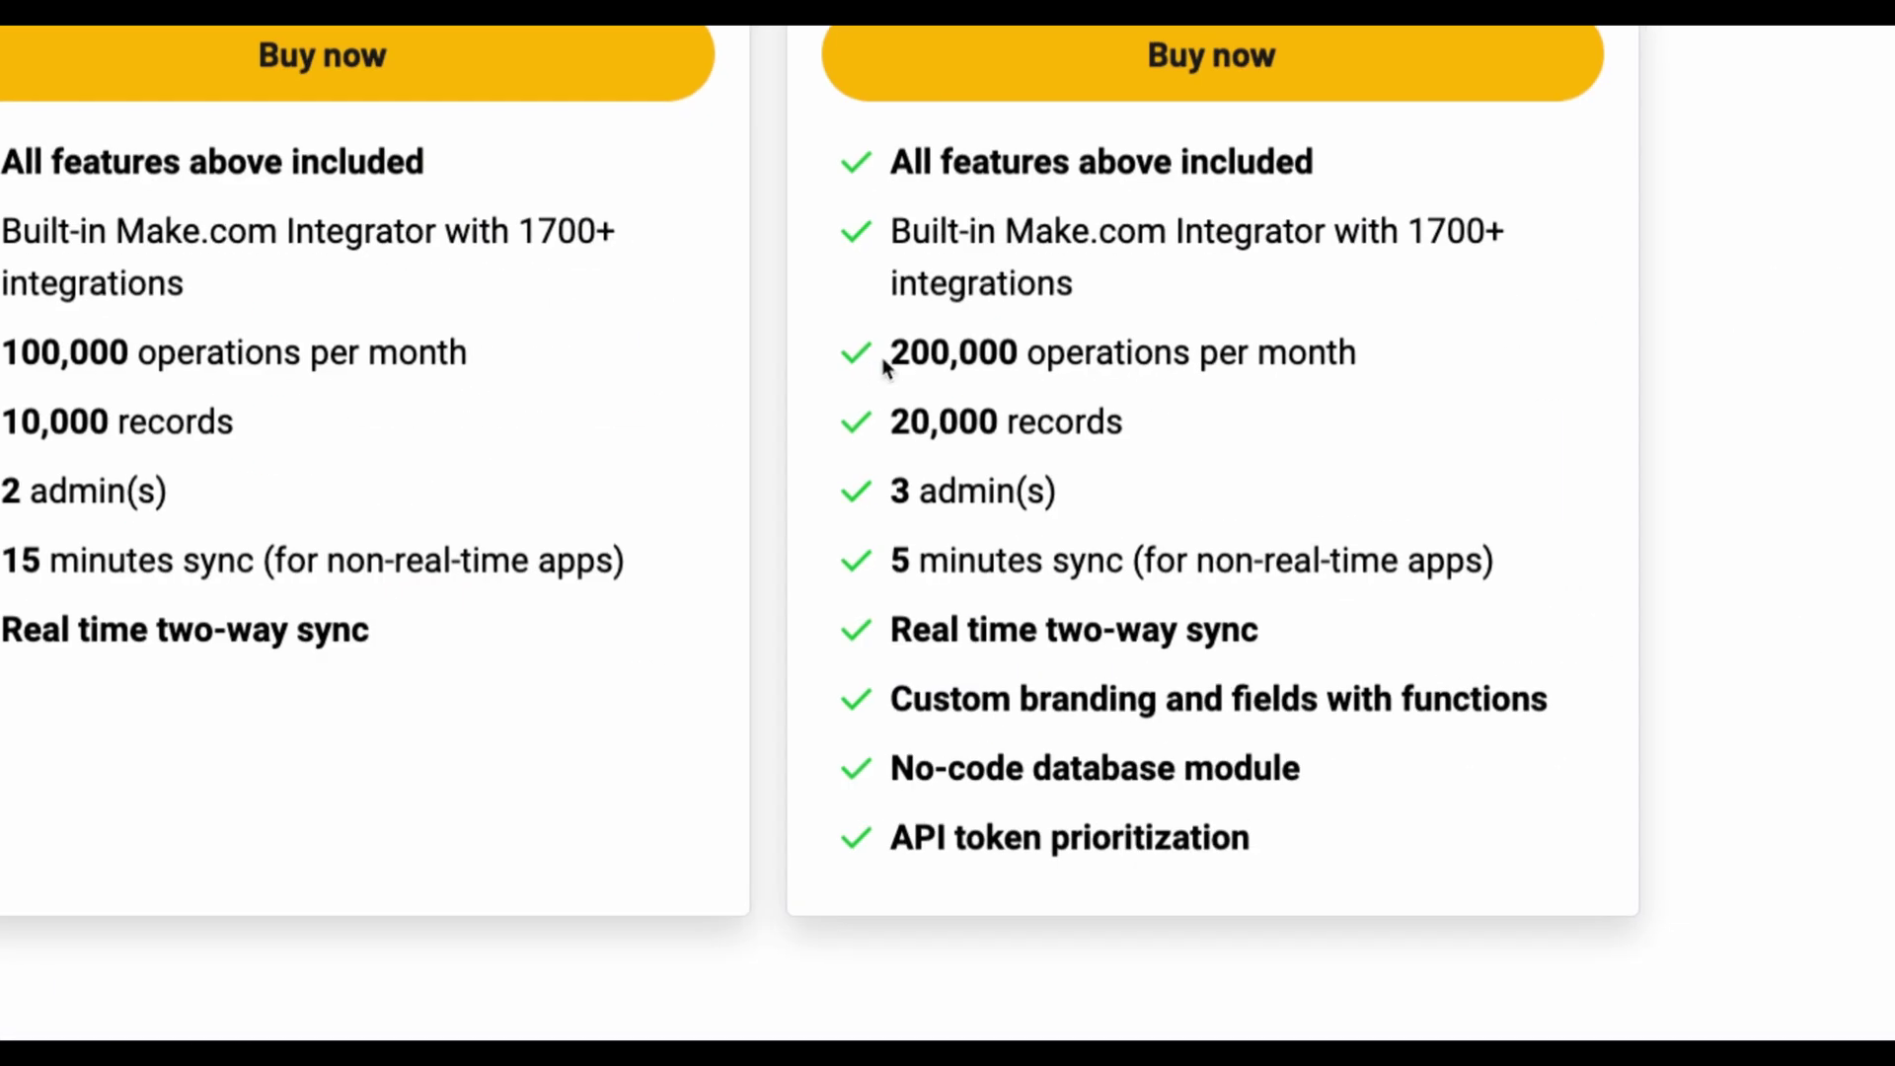
Highlight Tier 3's 200,000 operations per month and 20,000 records limits.
{"action": "left_click_drag", "start_coordinate": [891, 353], "coordinate": [1340, 350]}
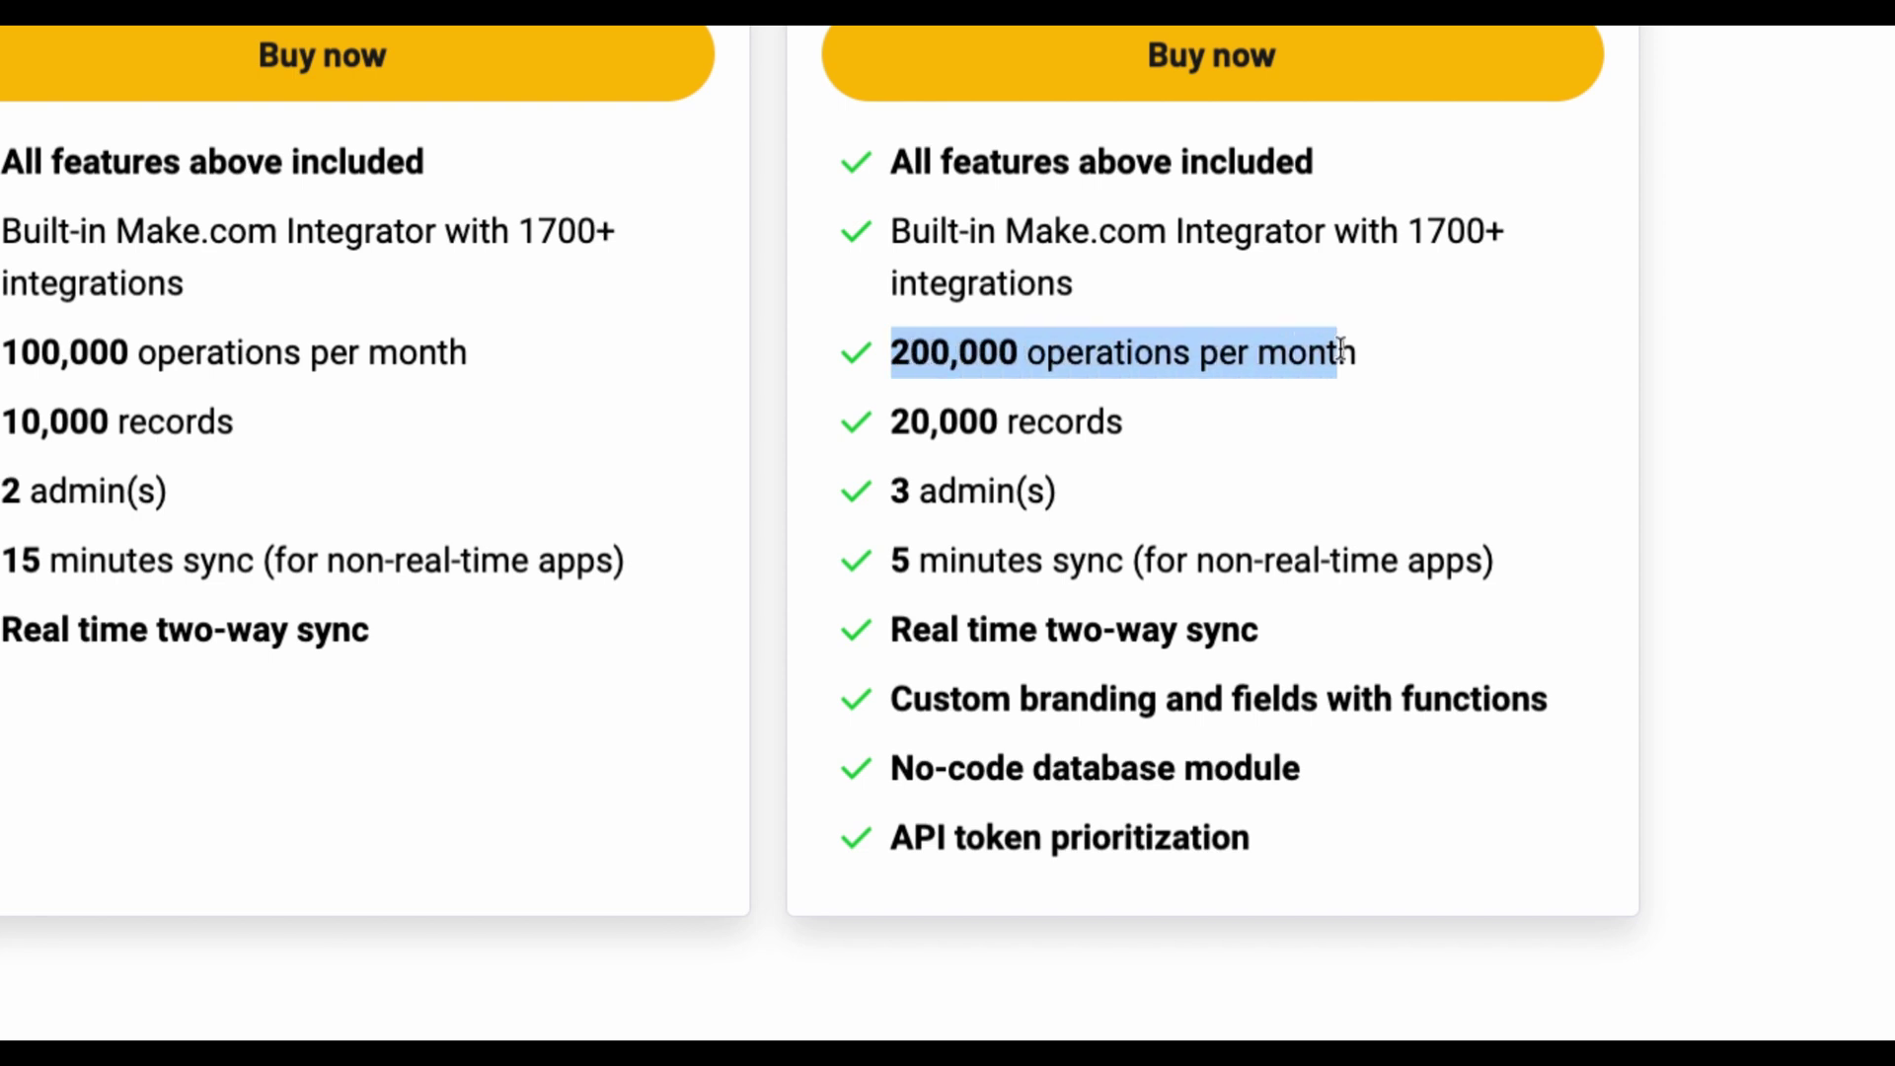
{"action": "left_click", "coordinate": [1130, 415]}
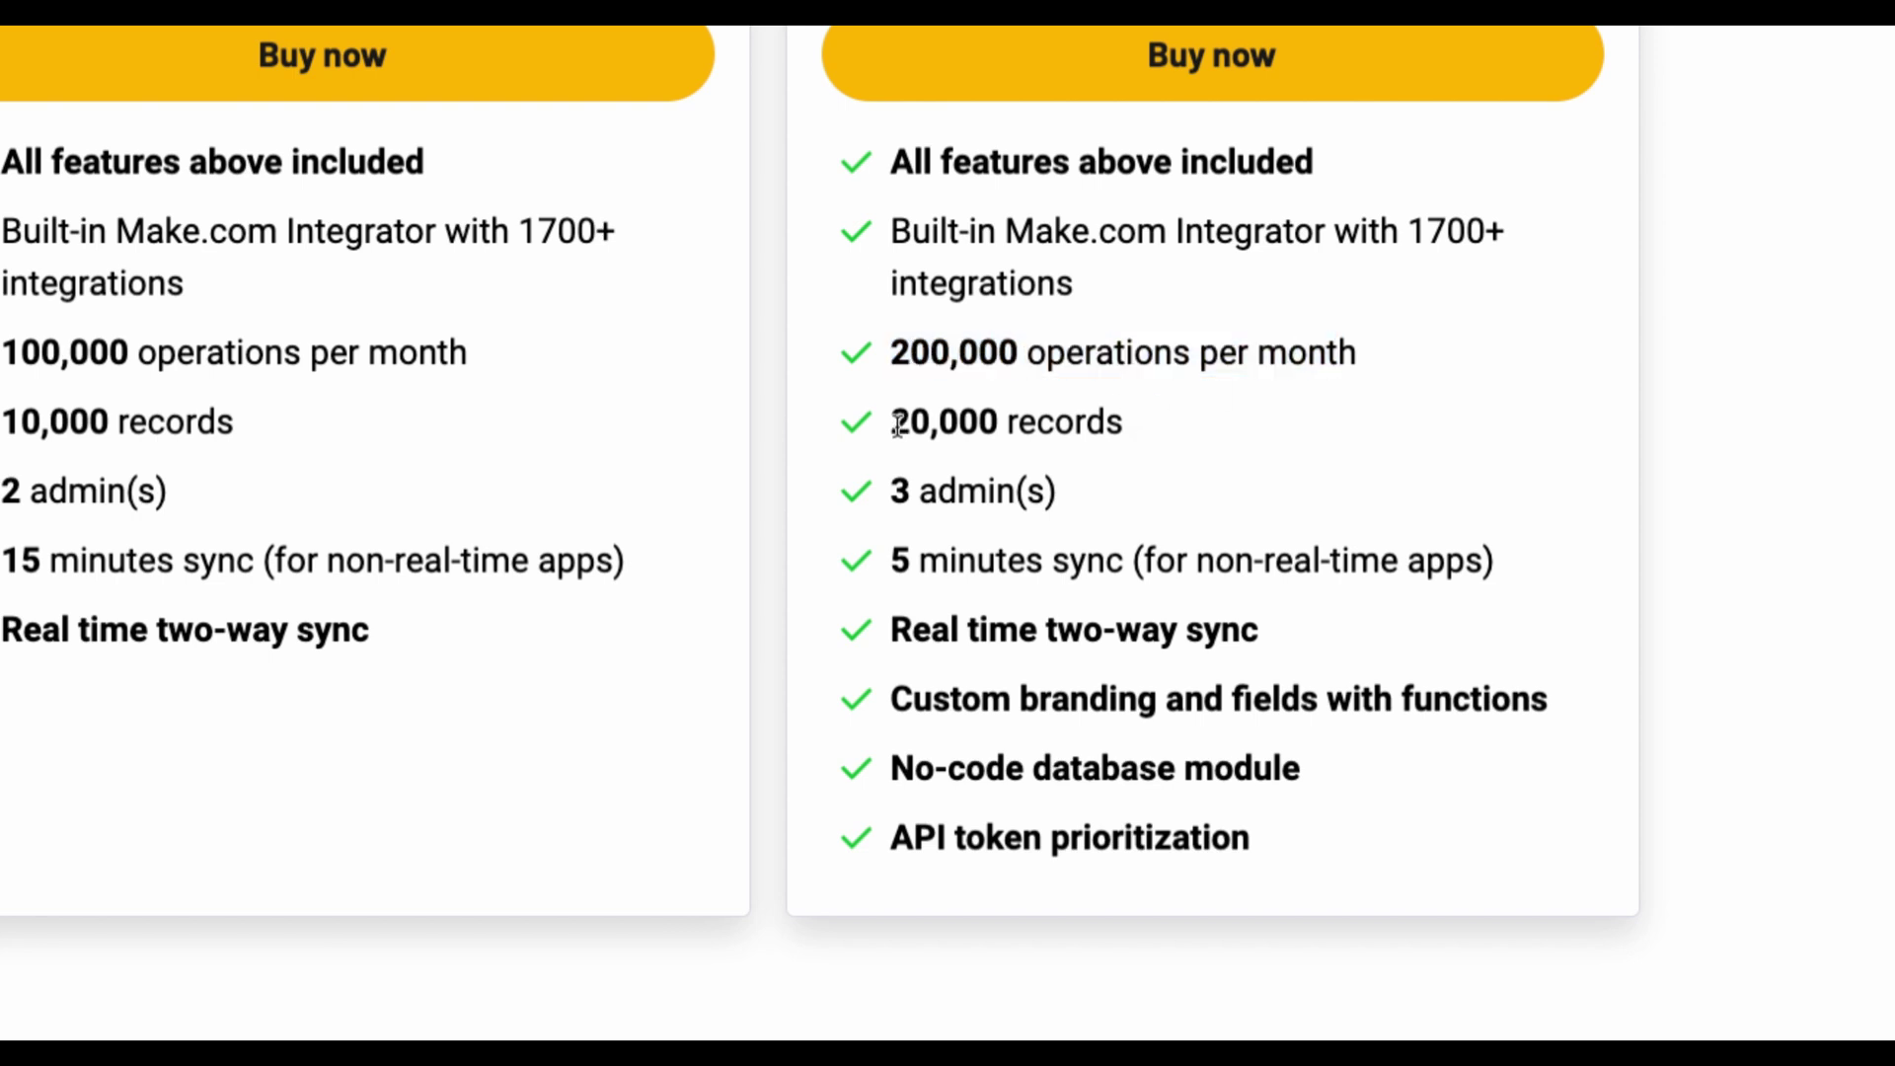
{"action": "left_click_drag", "start_coordinate": [897, 425], "coordinate": [1155, 428]}
{"action": "left_click", "coordinate": [1117, 419]}
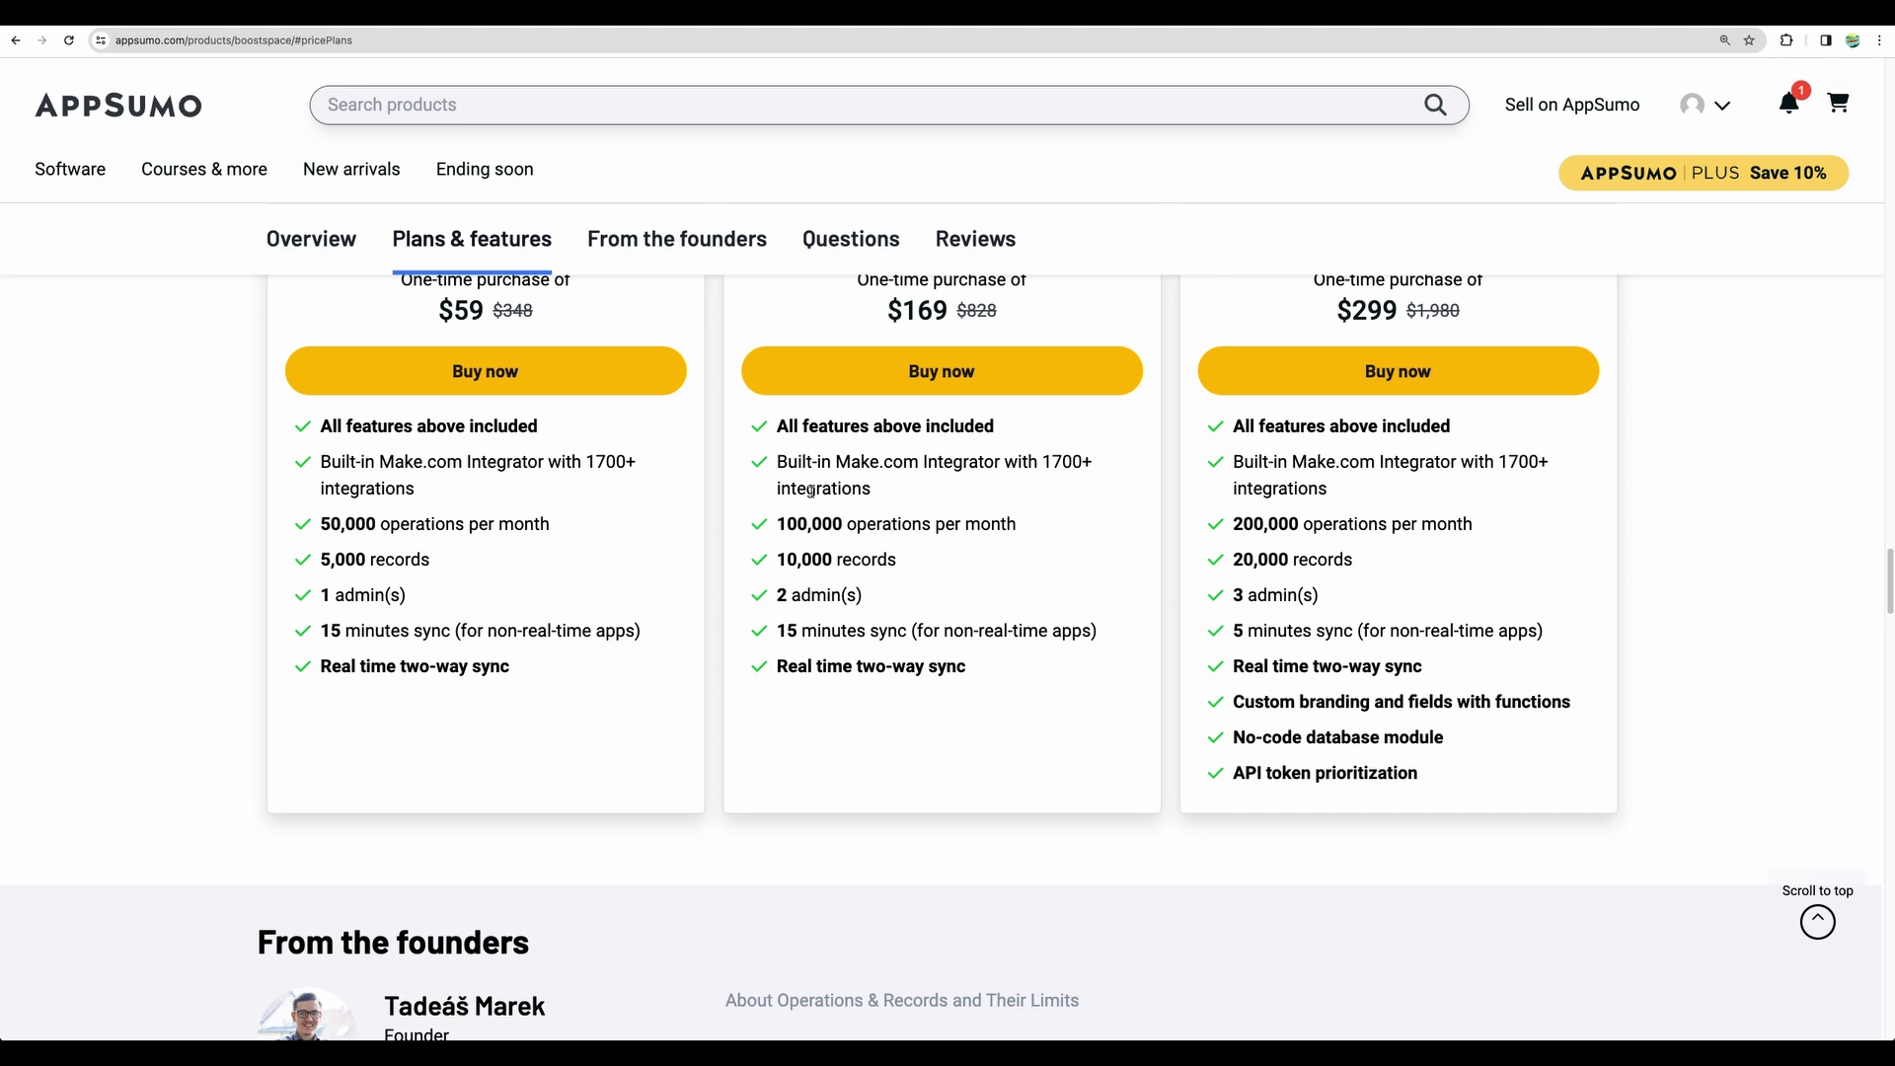
{"action": "scroll", "coordinate": [599, 553], "scroll_direction": "up", "scroll_amount": 2}
{"action": "left_click_drag", "start_coordinate": [415, 337], "coordinate": [566, 336]}
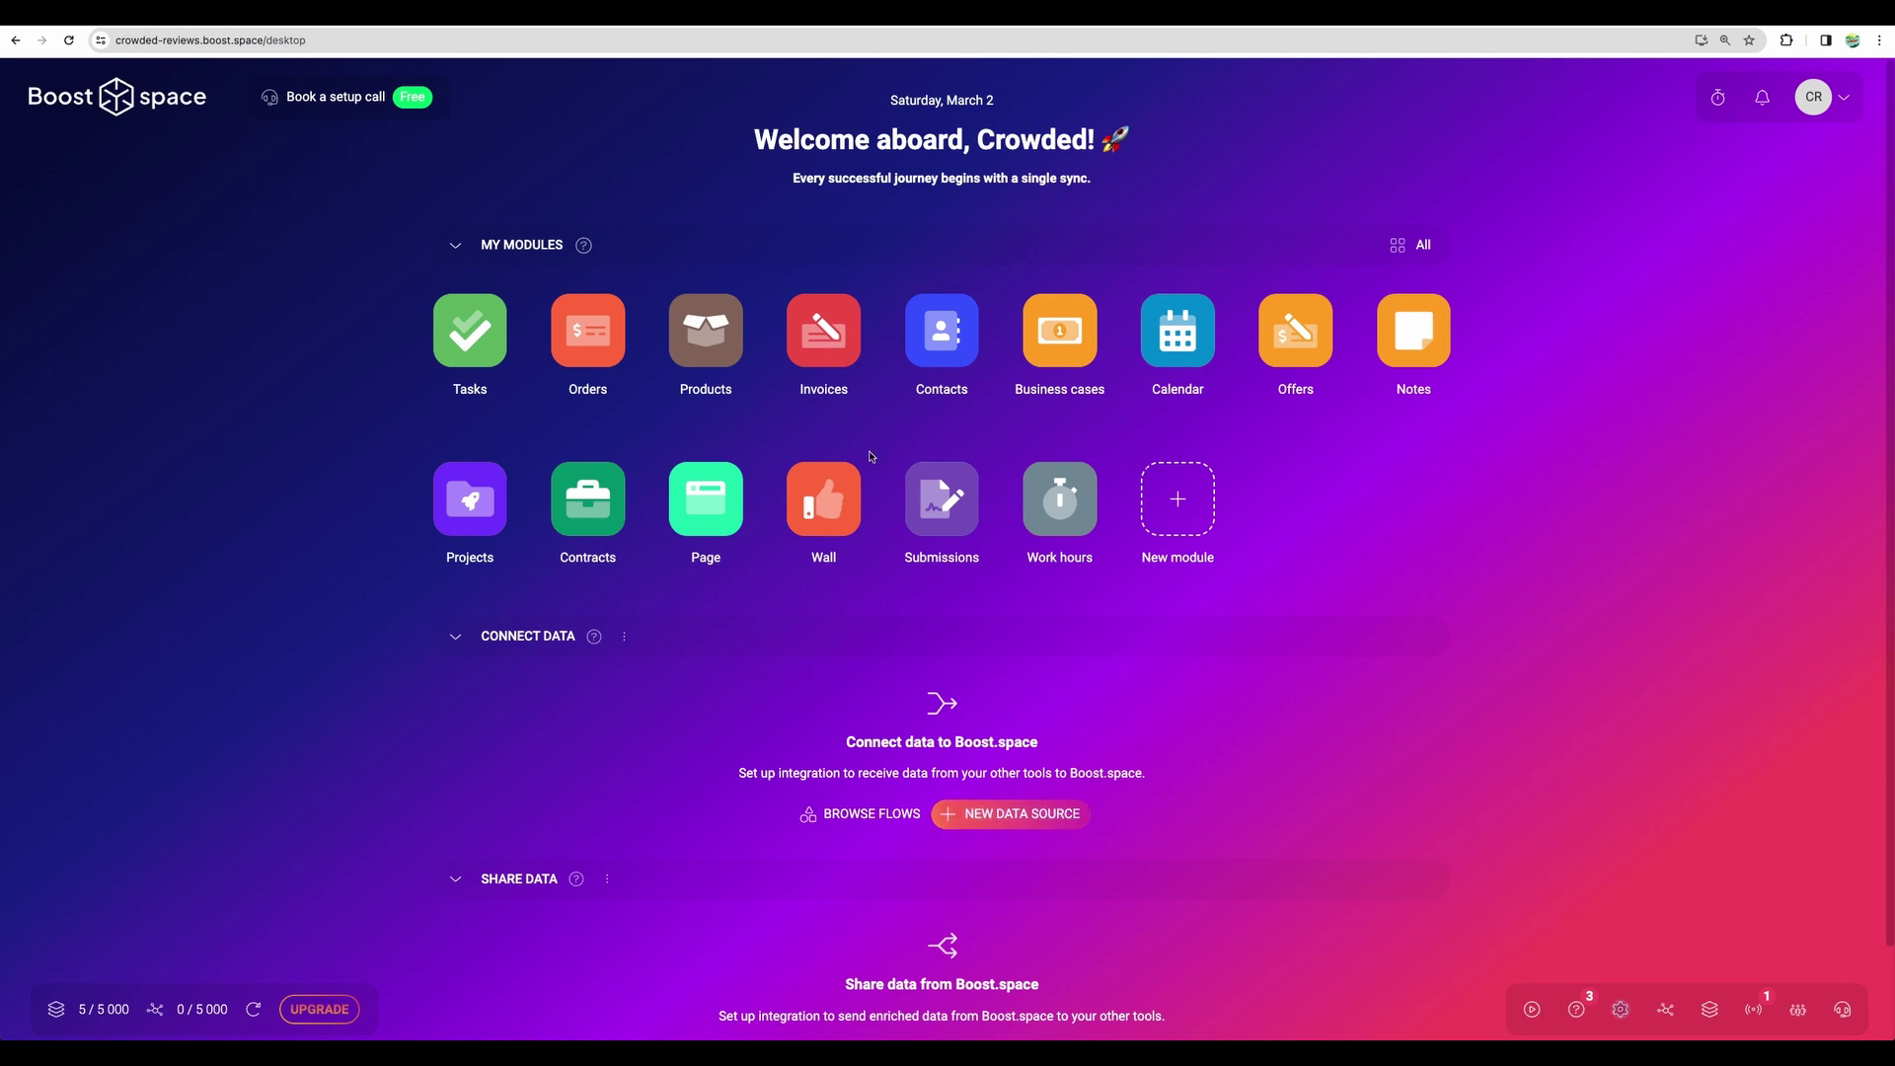
Collapse and re-expand the My Modules section on the dashboard.
{"action": "scroll", "coordinate": [914, 601], "scroll_direction": "down", "scroll_amount": 1}
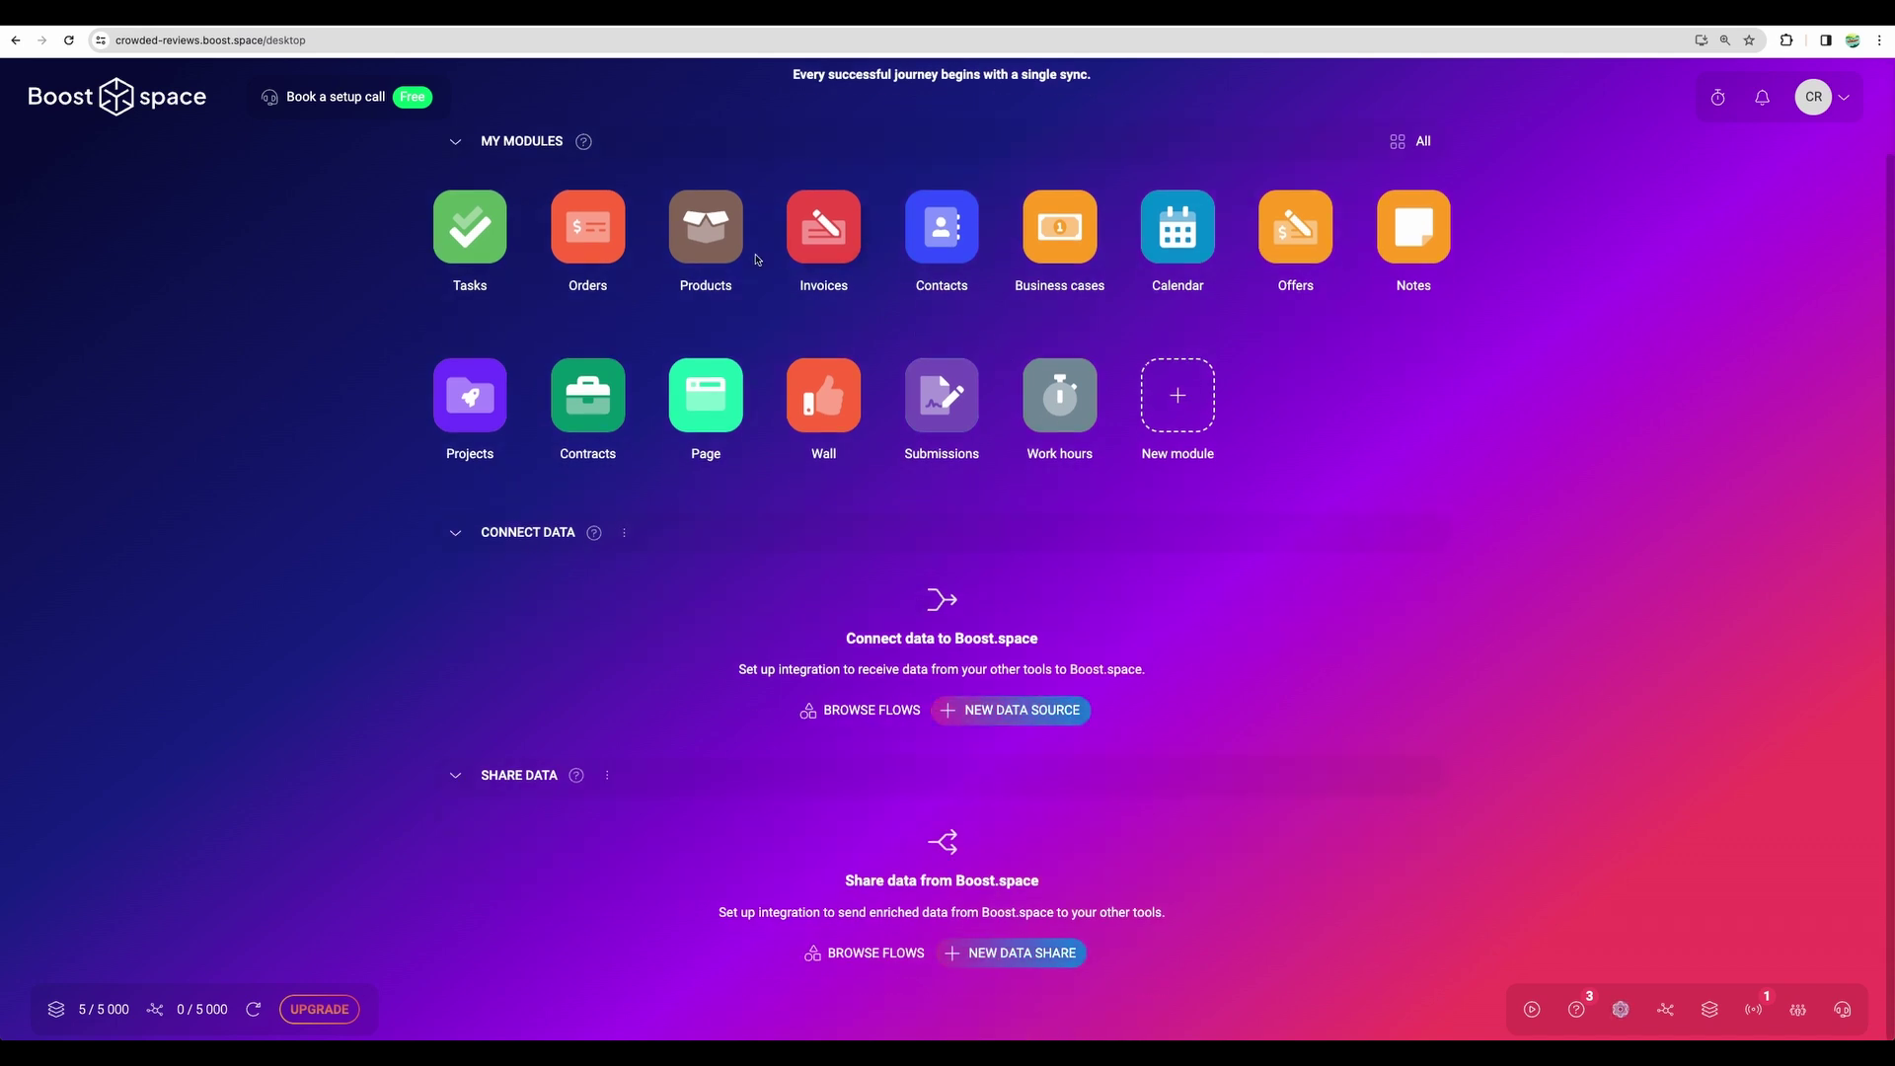
{"action": "scroll", "coordinate": [1029, 654], "scroll_direction": "up", "scroll_amount": 1}
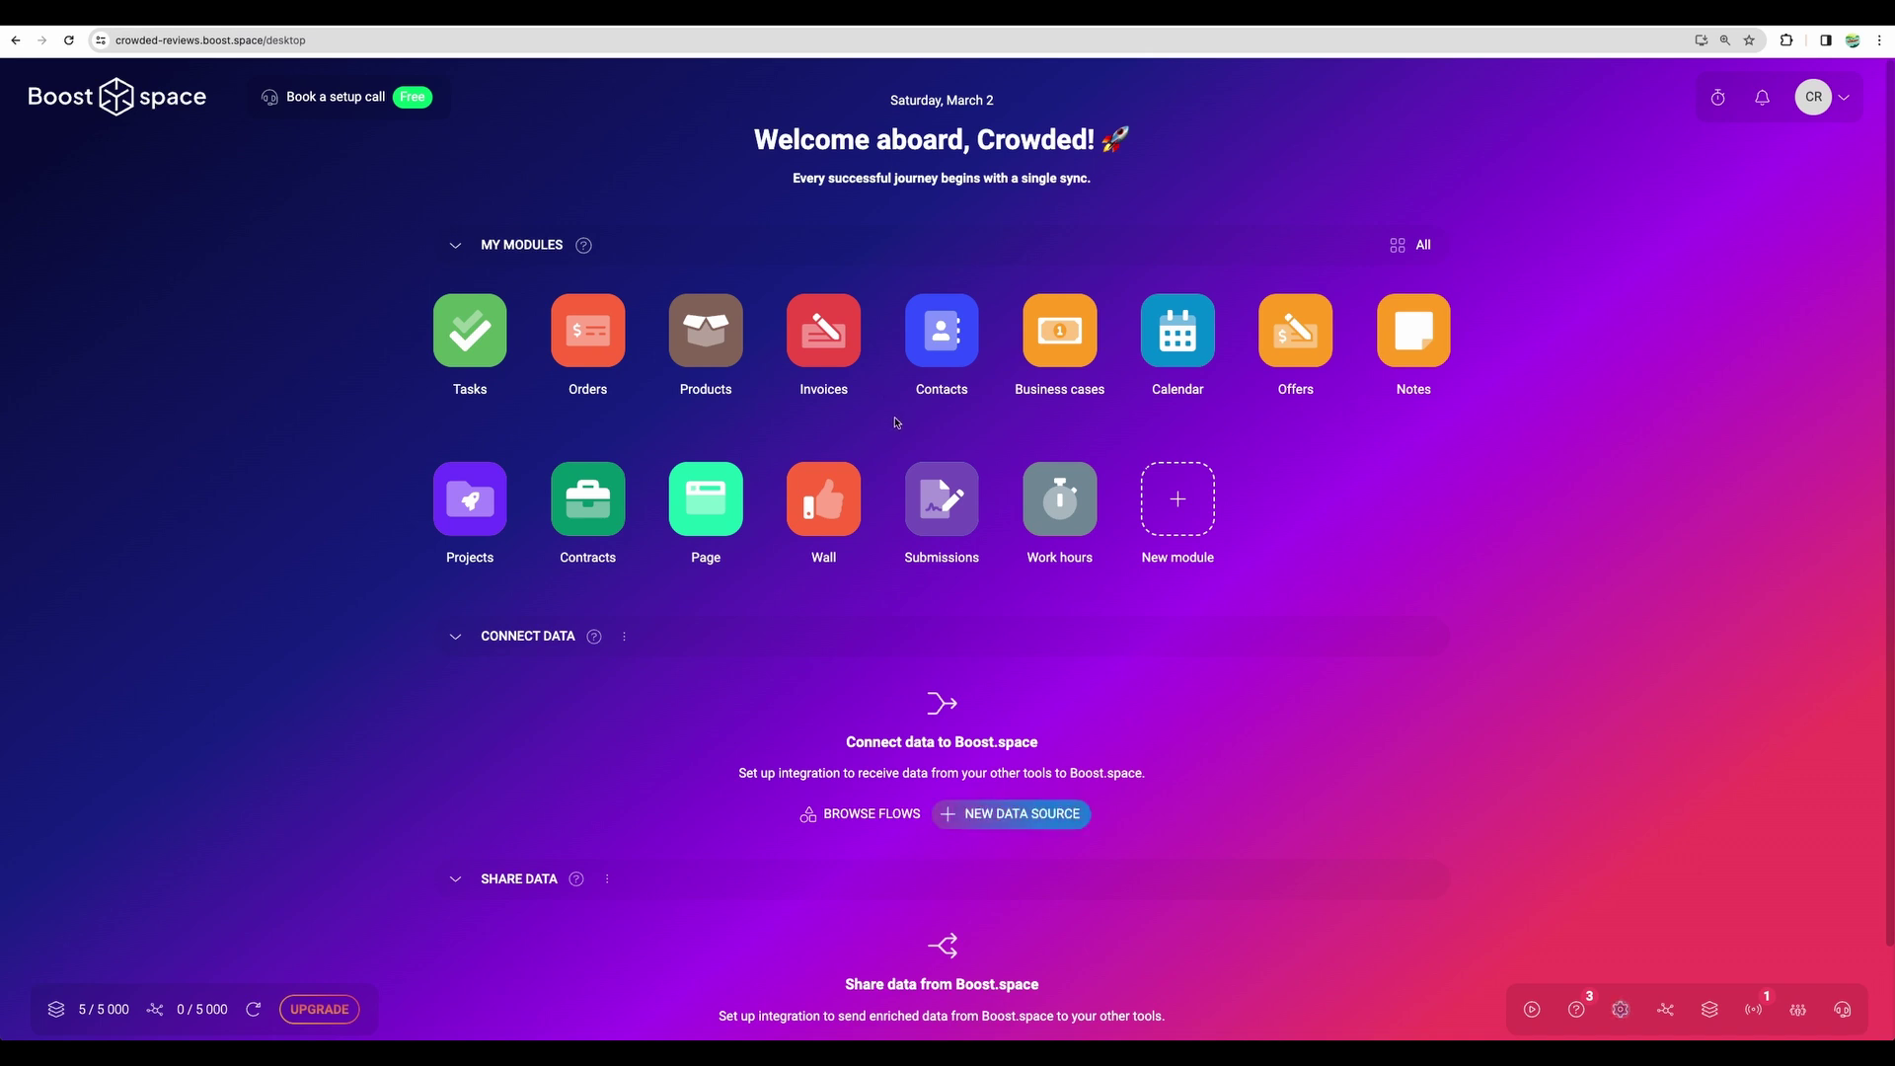
{"action": "left_click", "coordinate": [455, 245]}
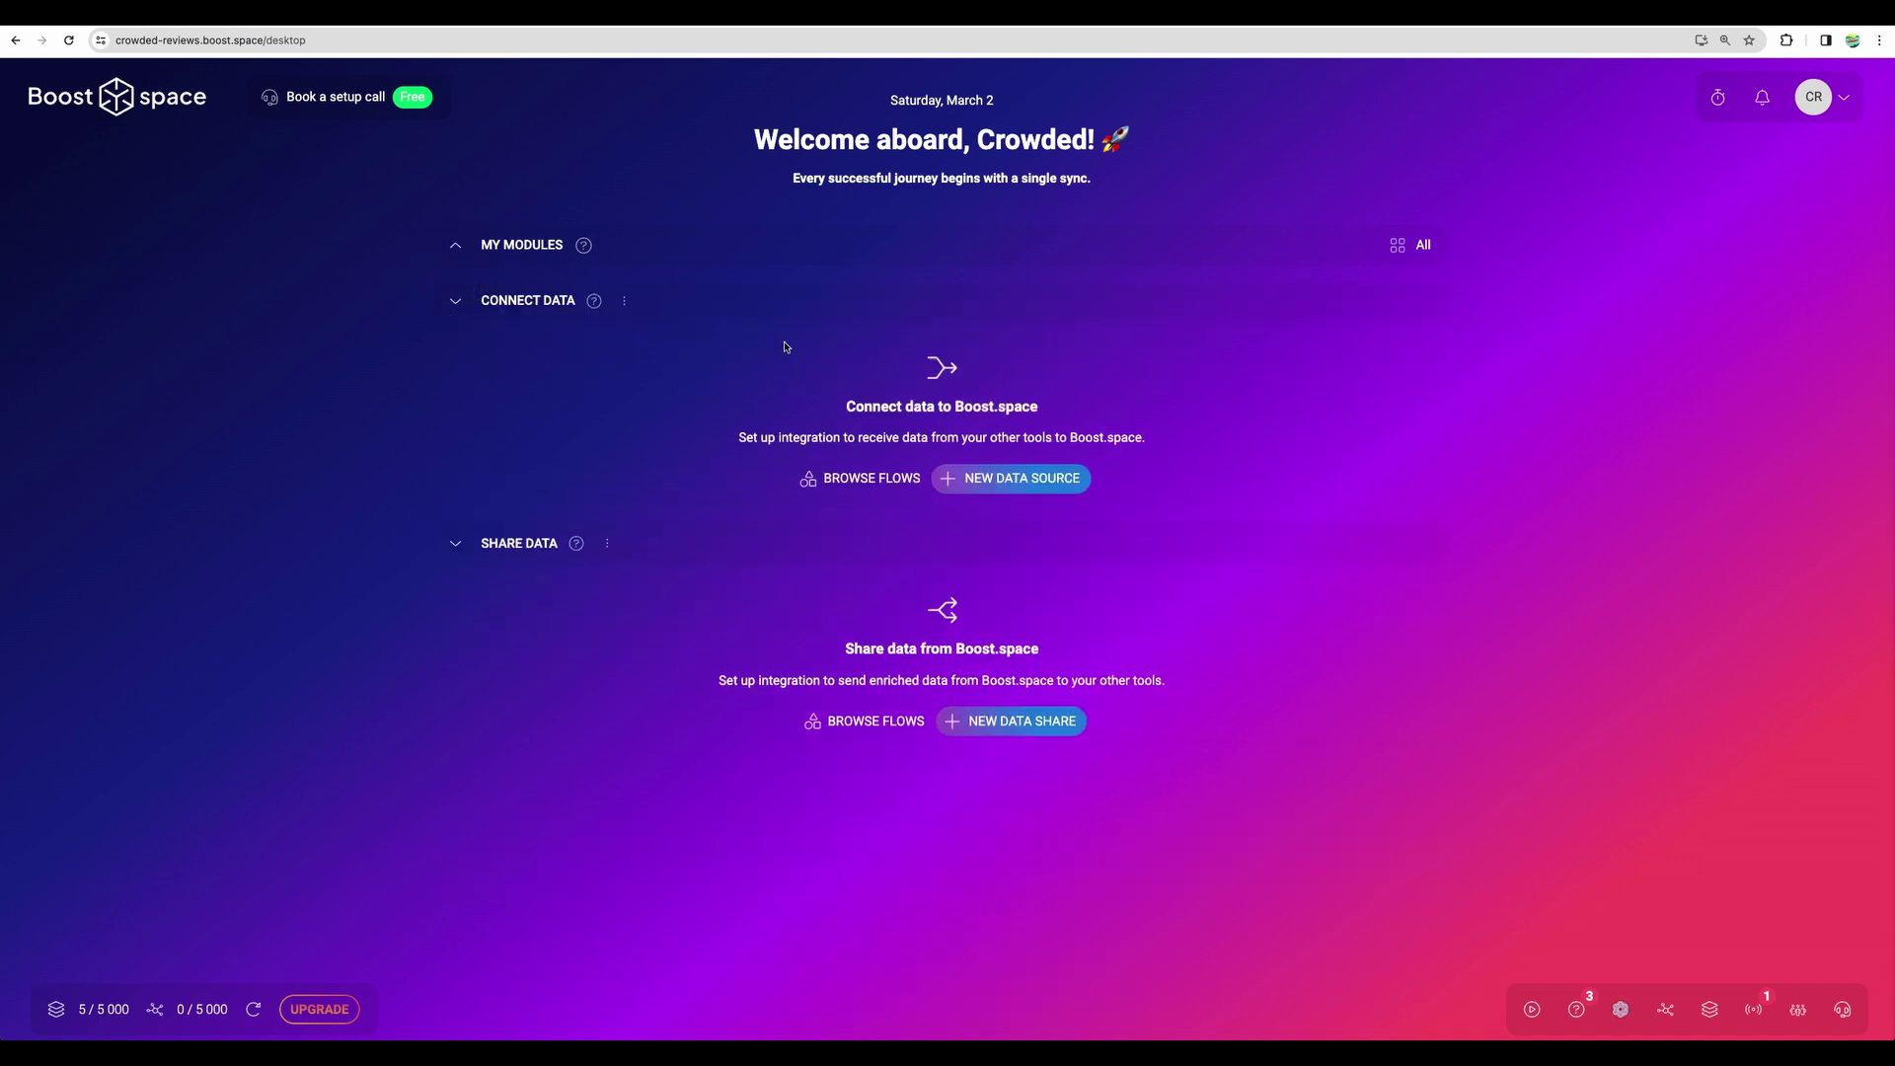
{"action": "left_click", "coordinate": [592, 246]}
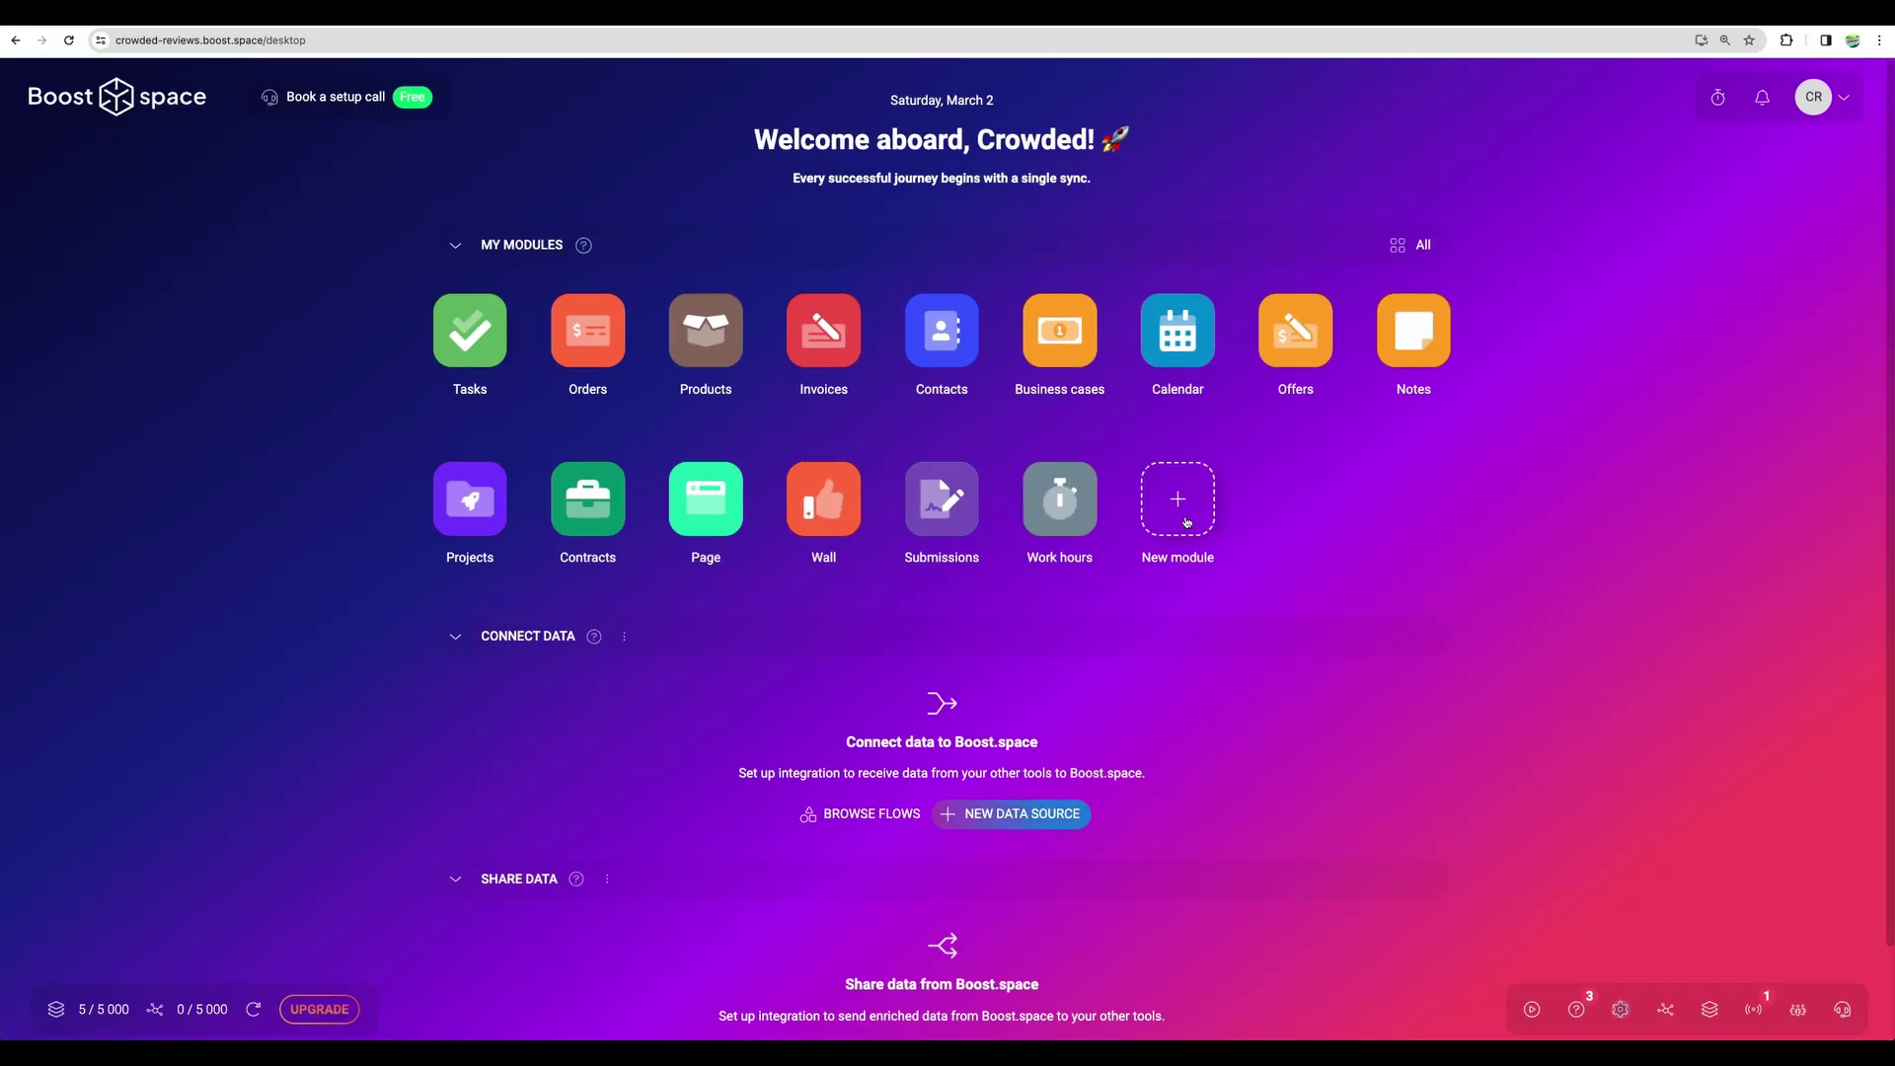
Show the Add new item options for a new module, then dismiss them.
{"action": "left_click", "coordinate": [1180, 514]}
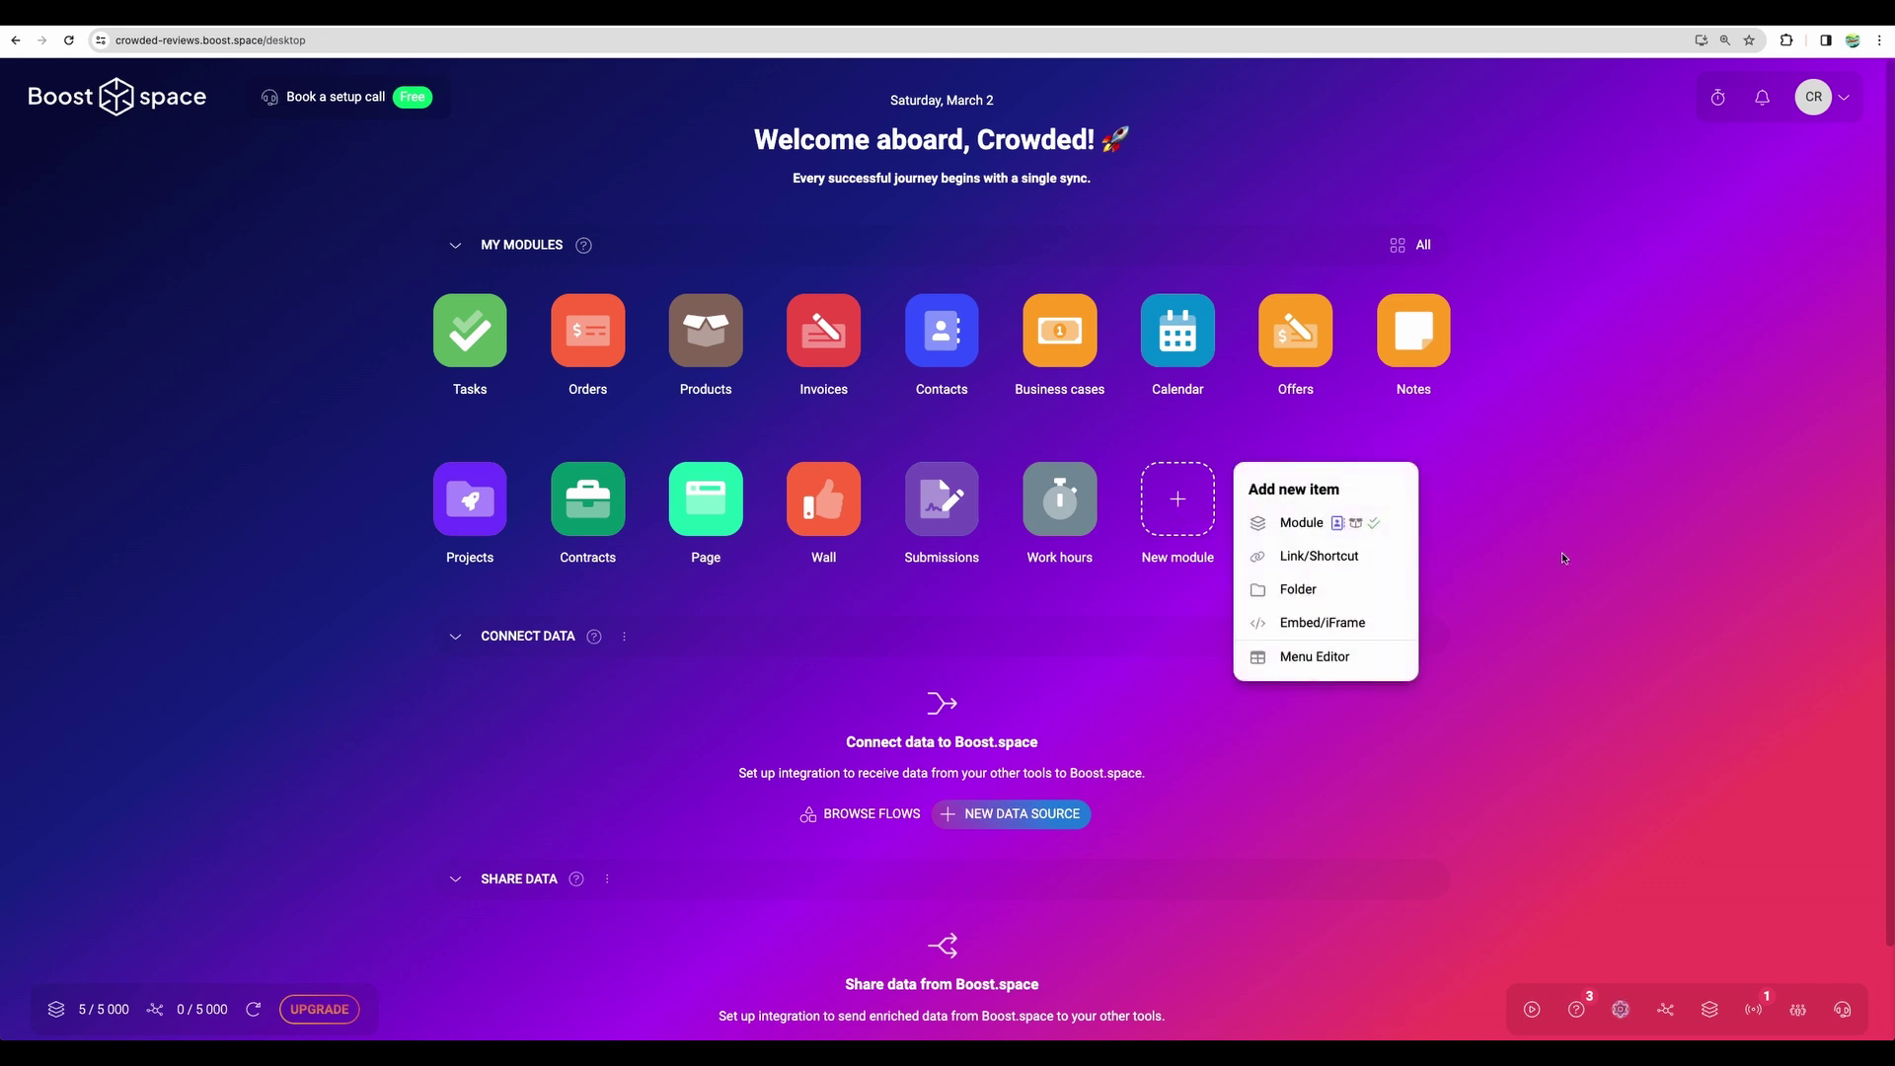
{"action": "left_click", "coordinate": [1562, 557]}
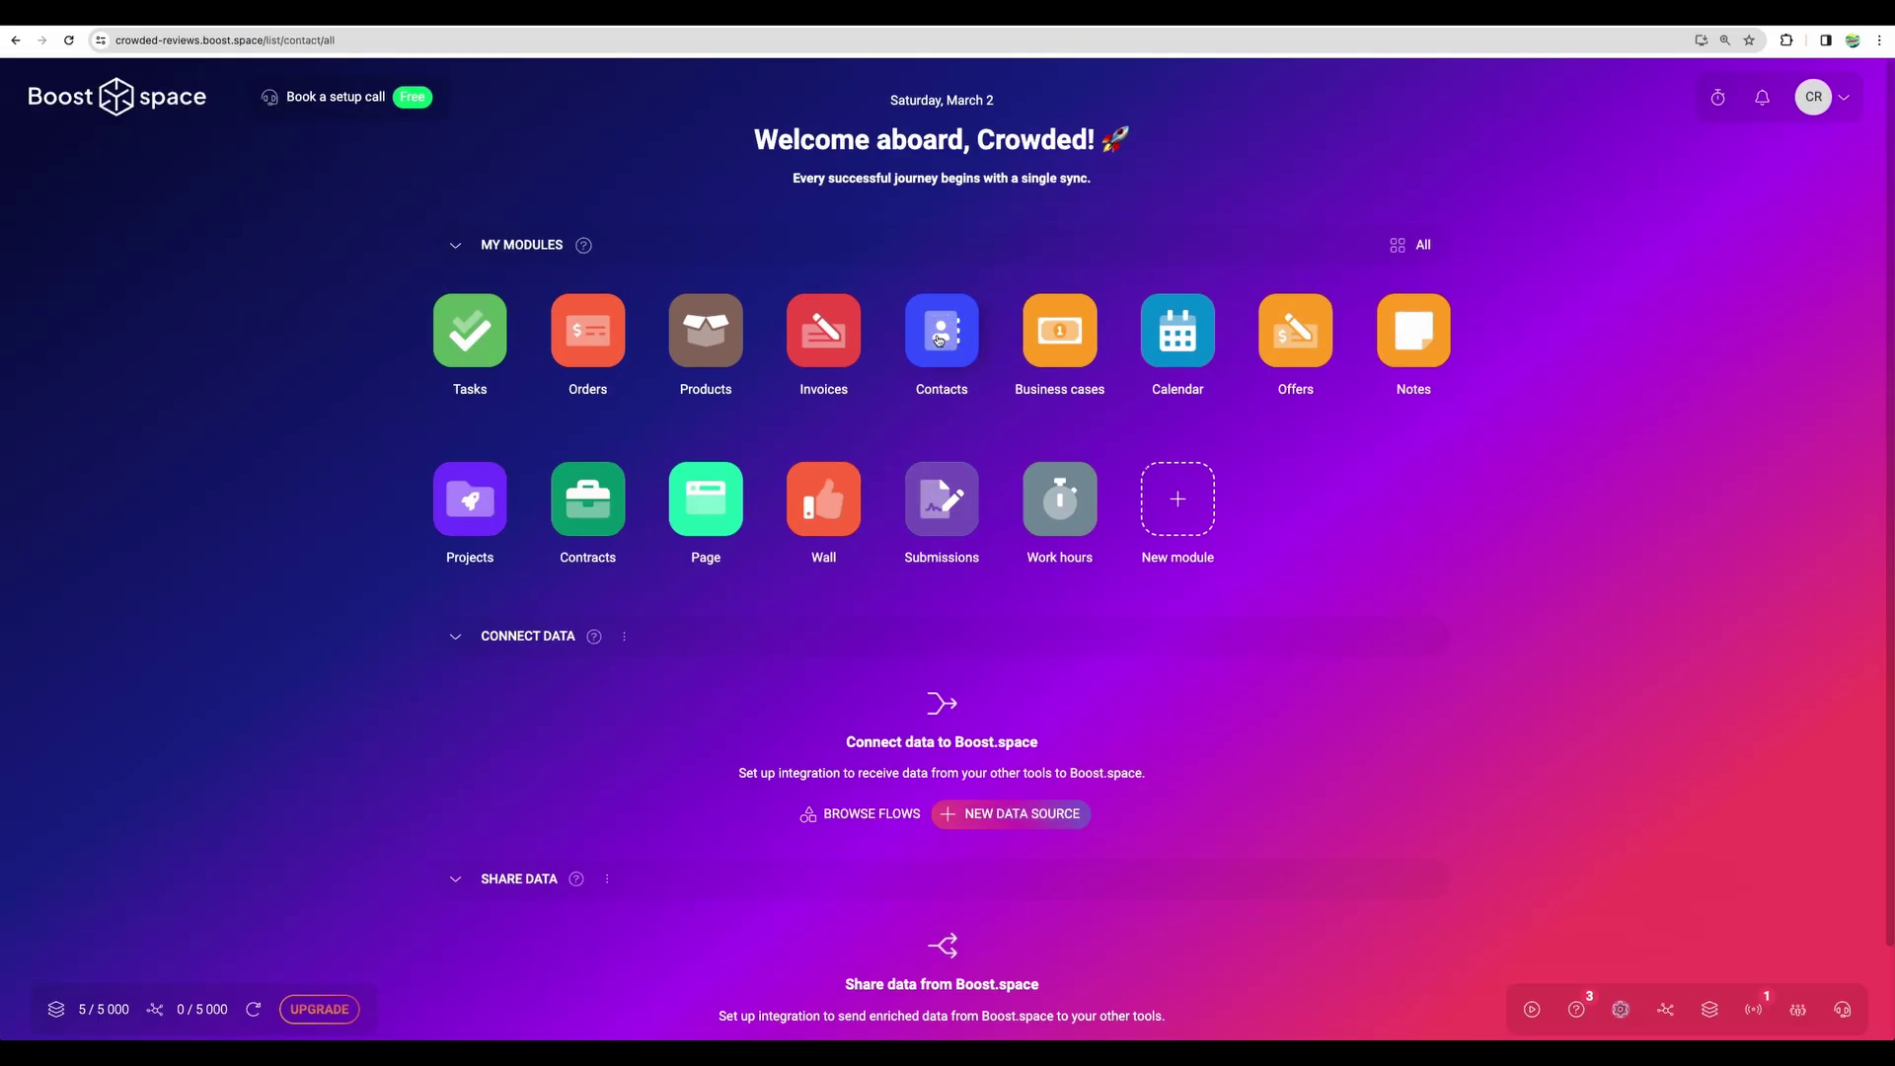
In Contacts at 150% zoom, name a new space 'All Contacts' and share it with Everyone.
{"action": "left_click", "coordinate": [939, 340]}
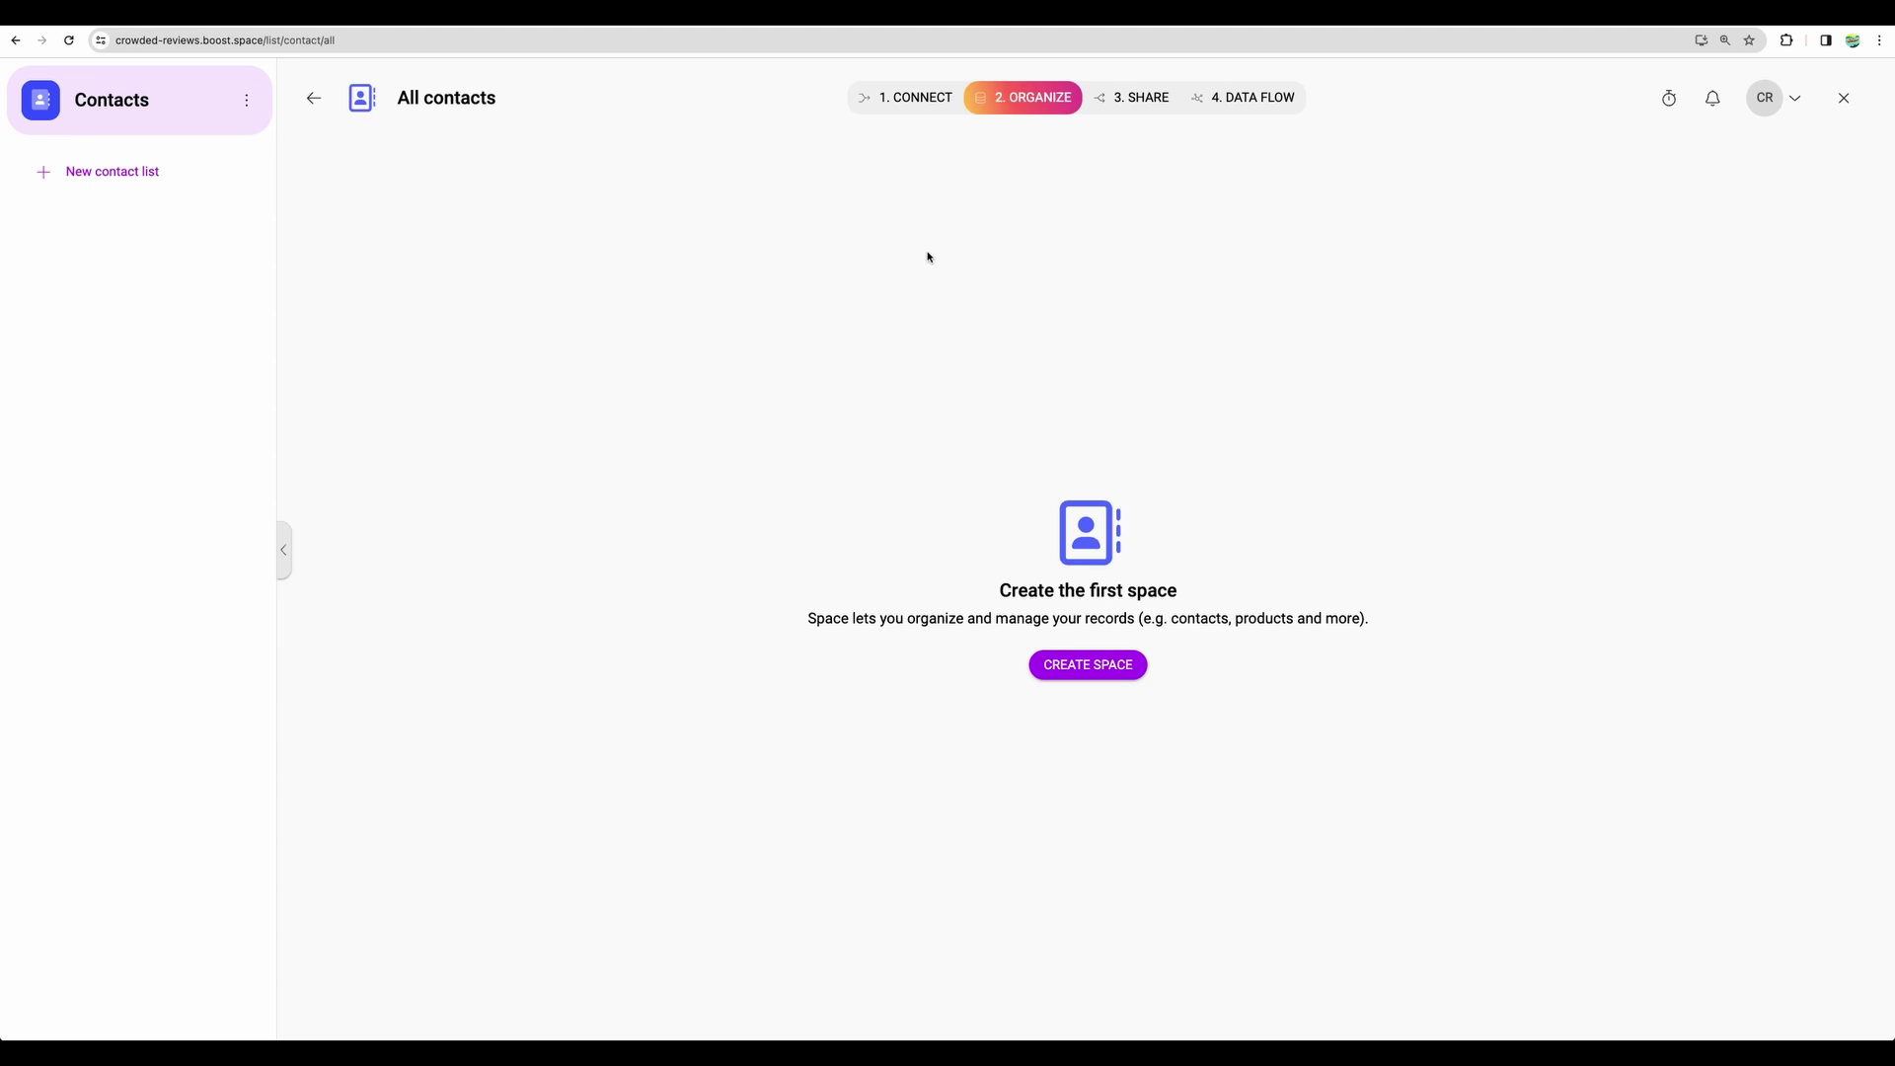
{"action": "key", "text": "super+equal"}
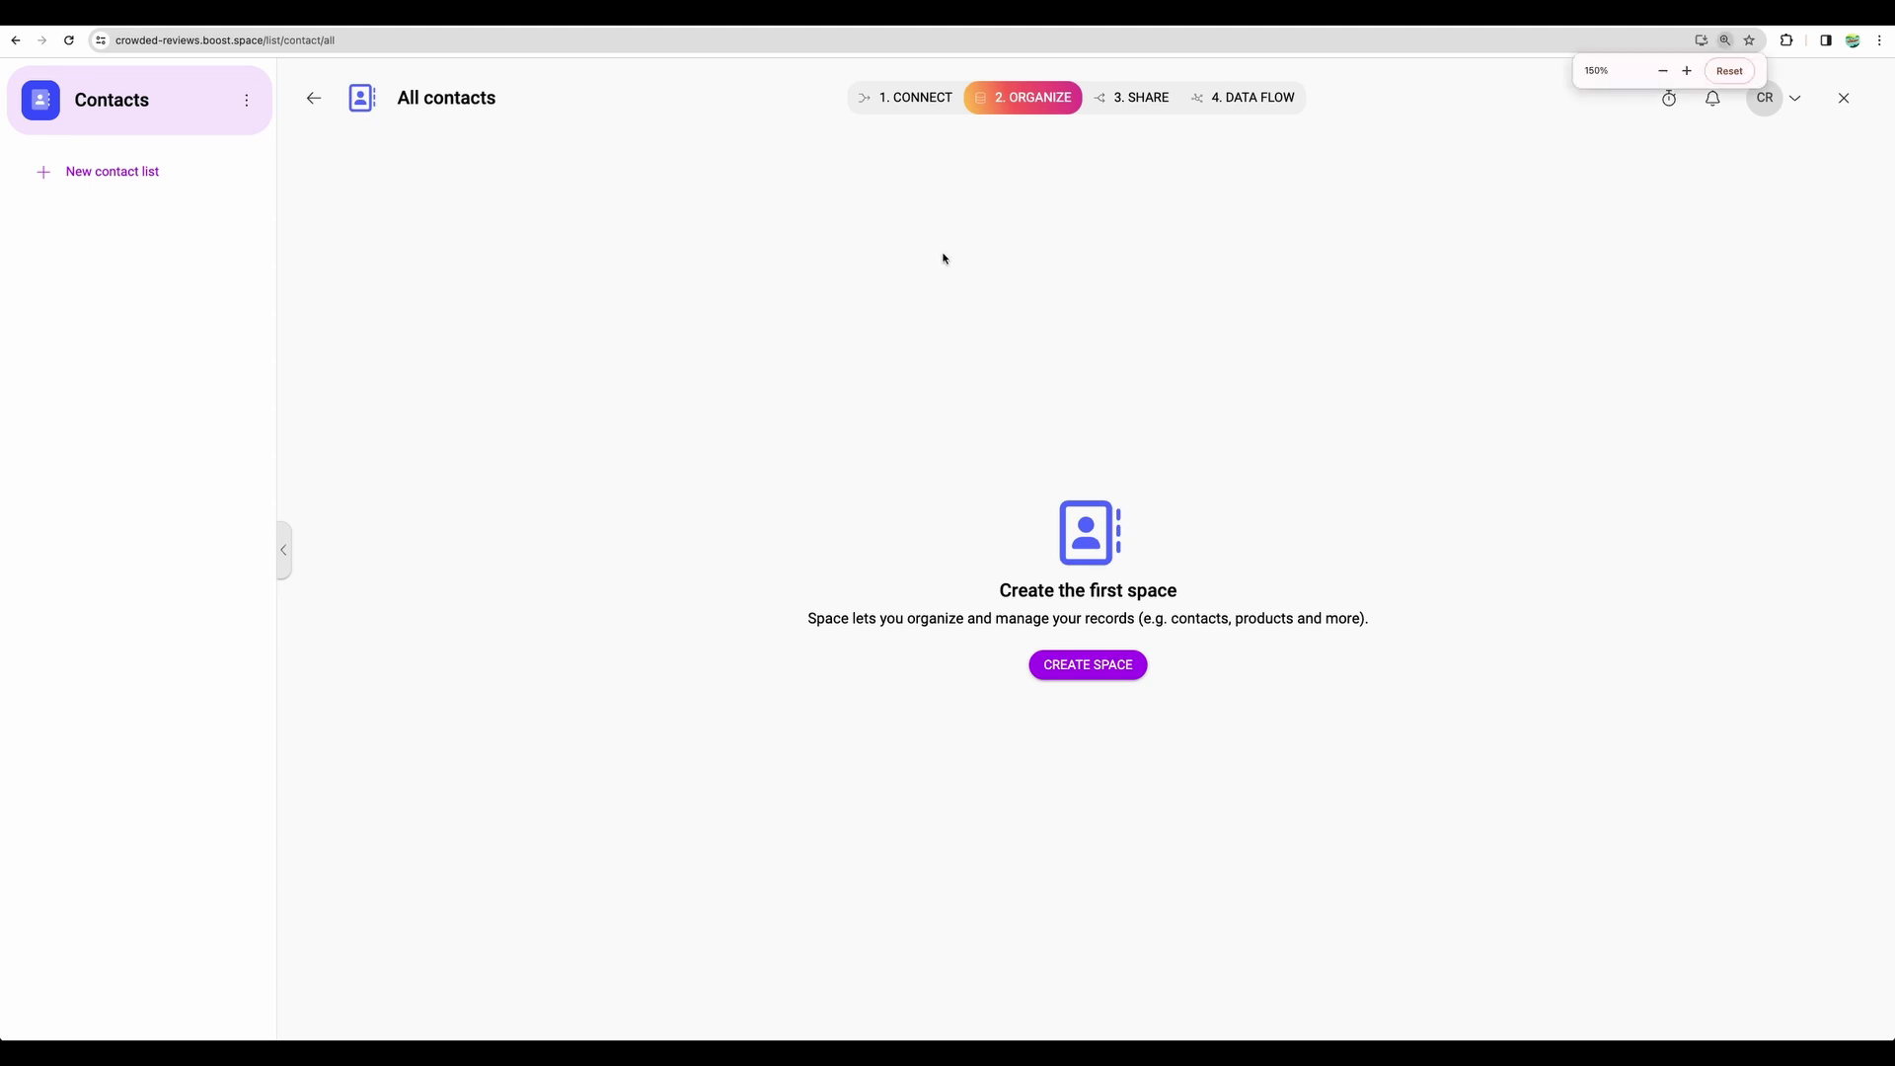
{"action": "left_click", "coordinate": [1121, 681]}
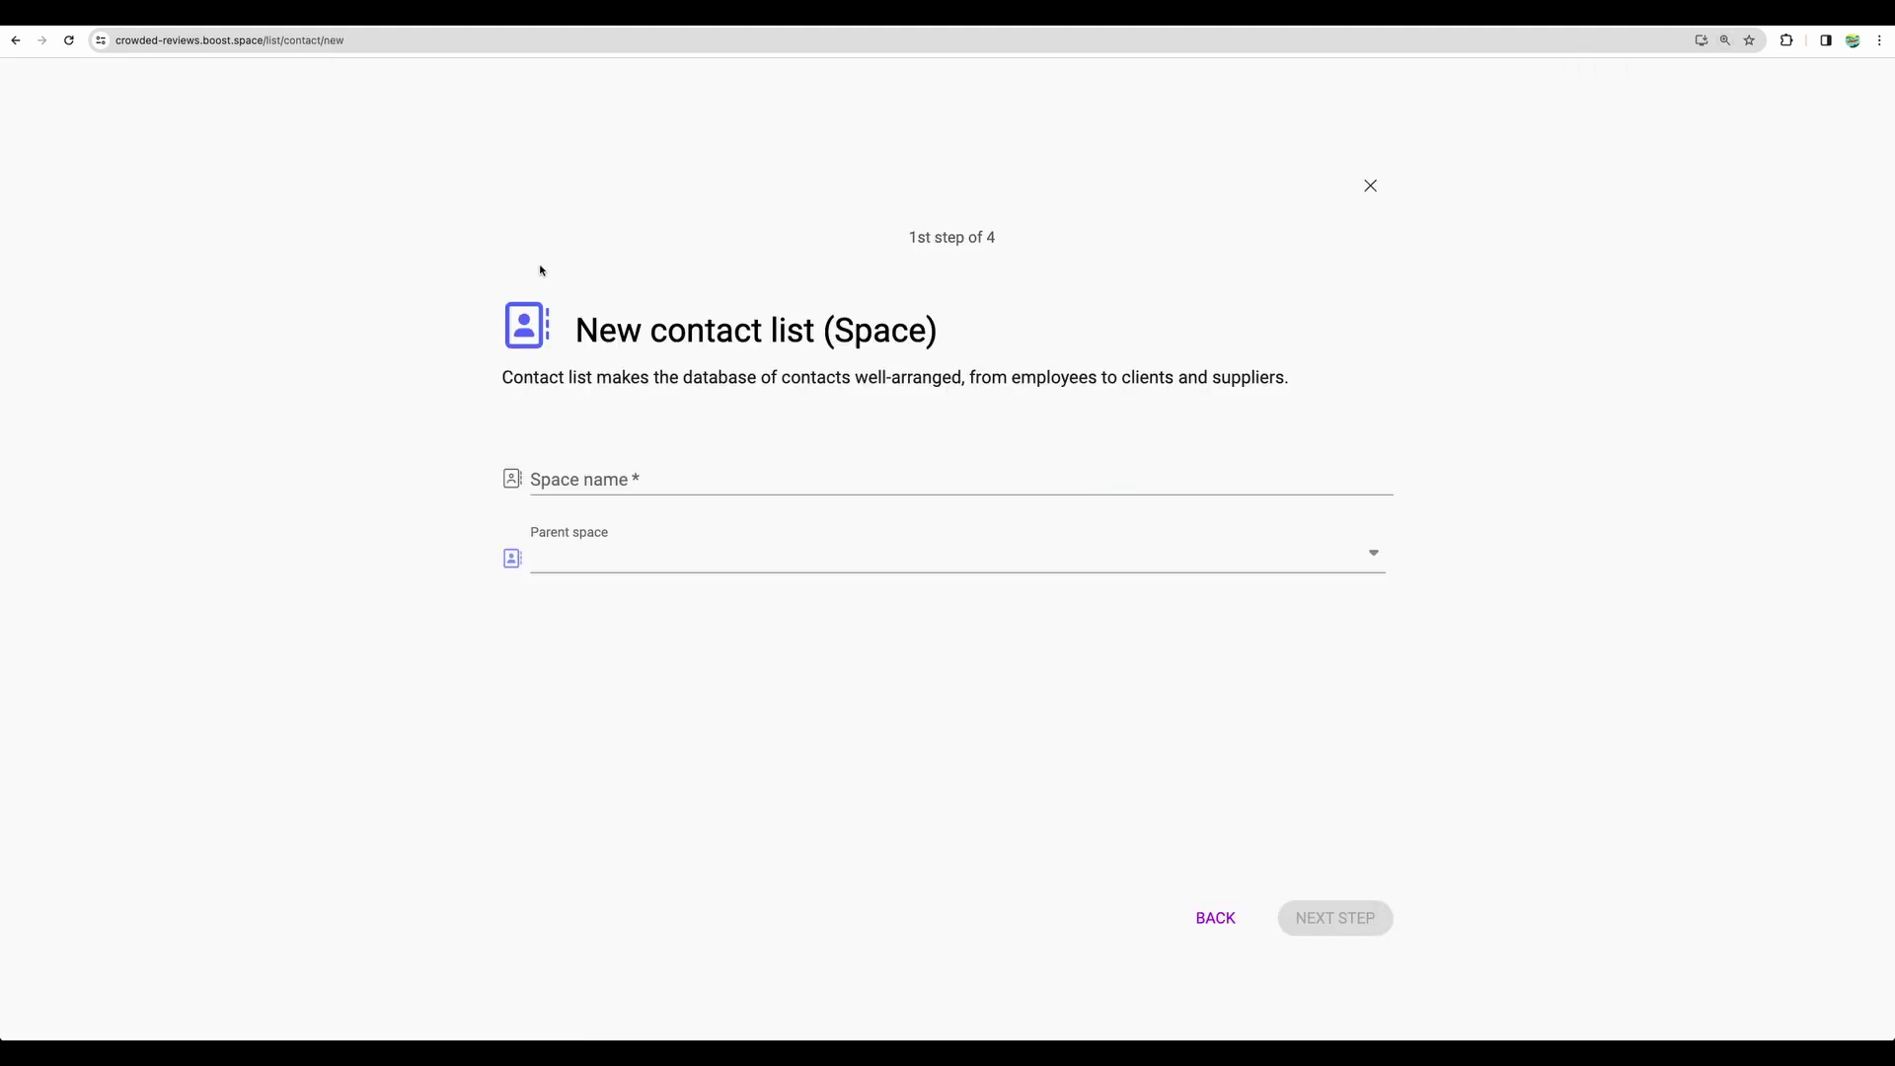
{"action": "left_click", "coordinate": [657, 467]}
{"action": "type", "text": "All Contacts"}
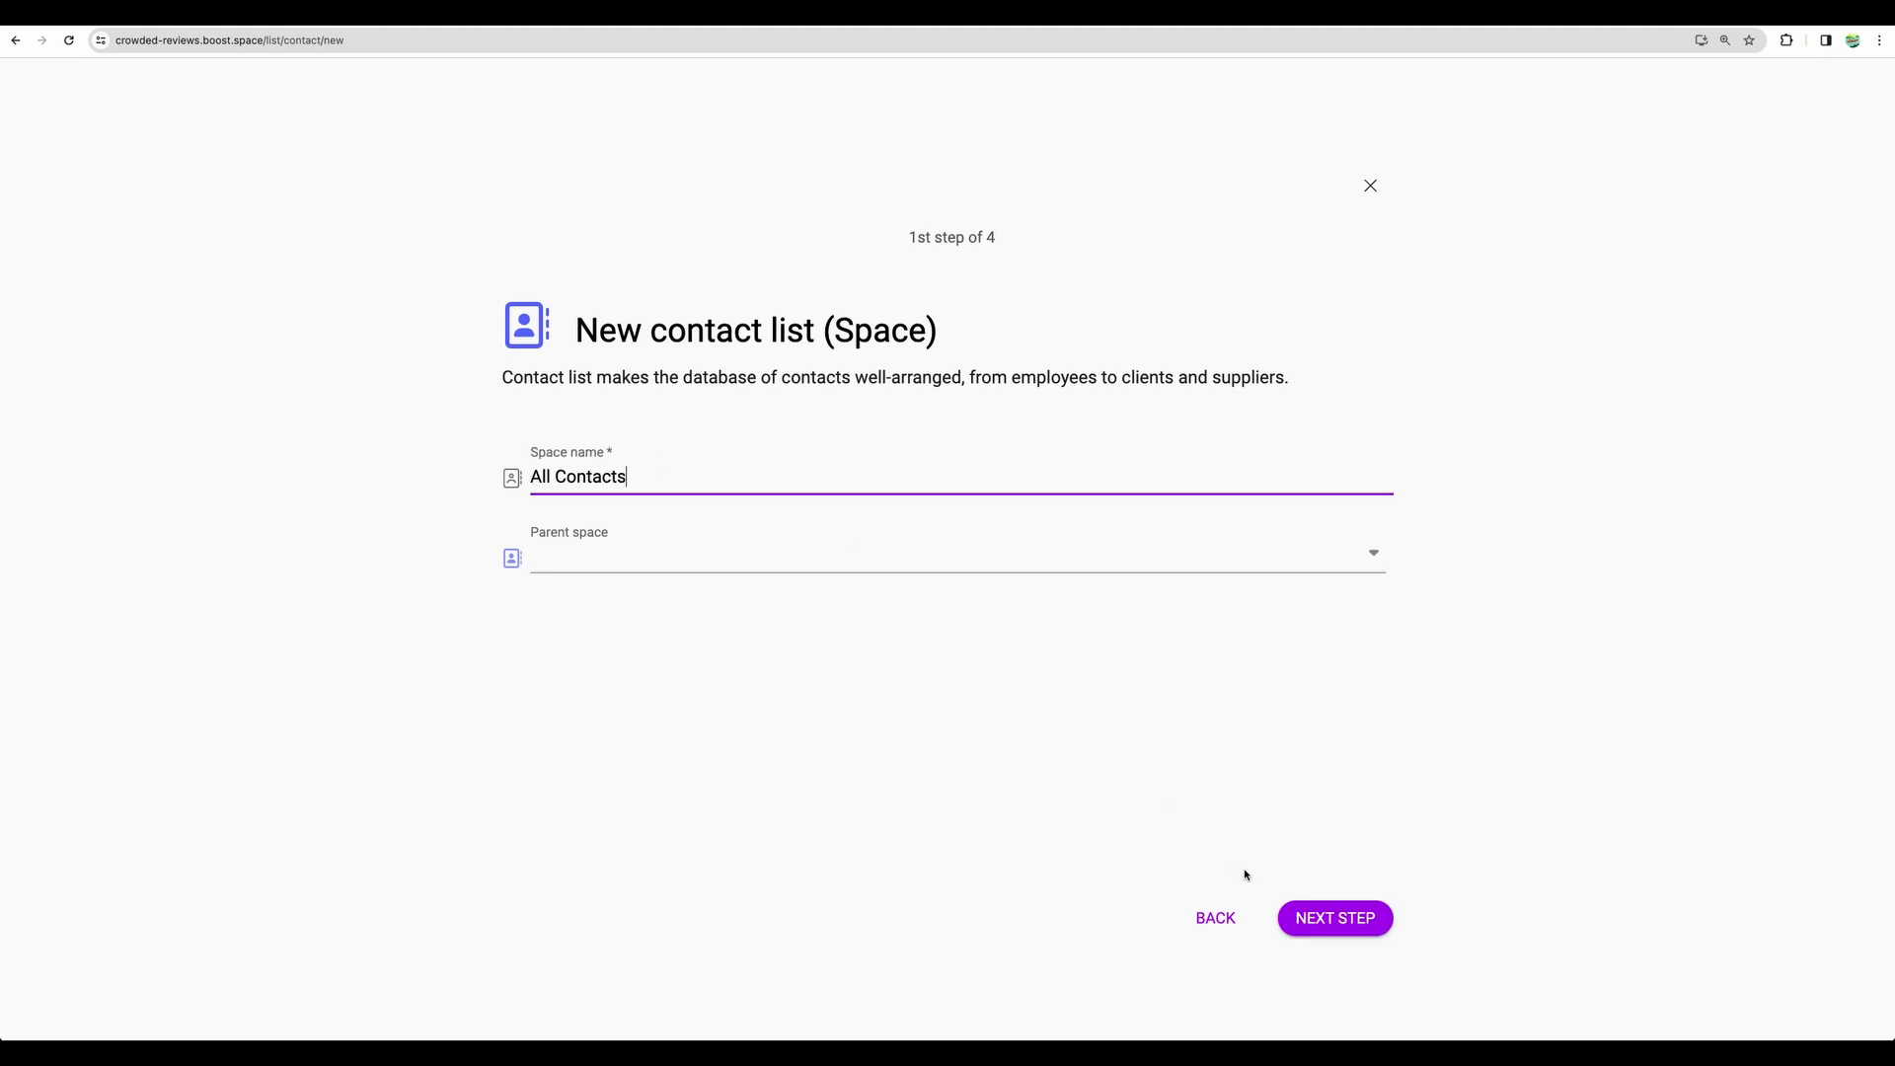
{"action": "left_click", "coordinate": [1345, 916]}
{"action": "left_click", "coordinate": [575, 490]}
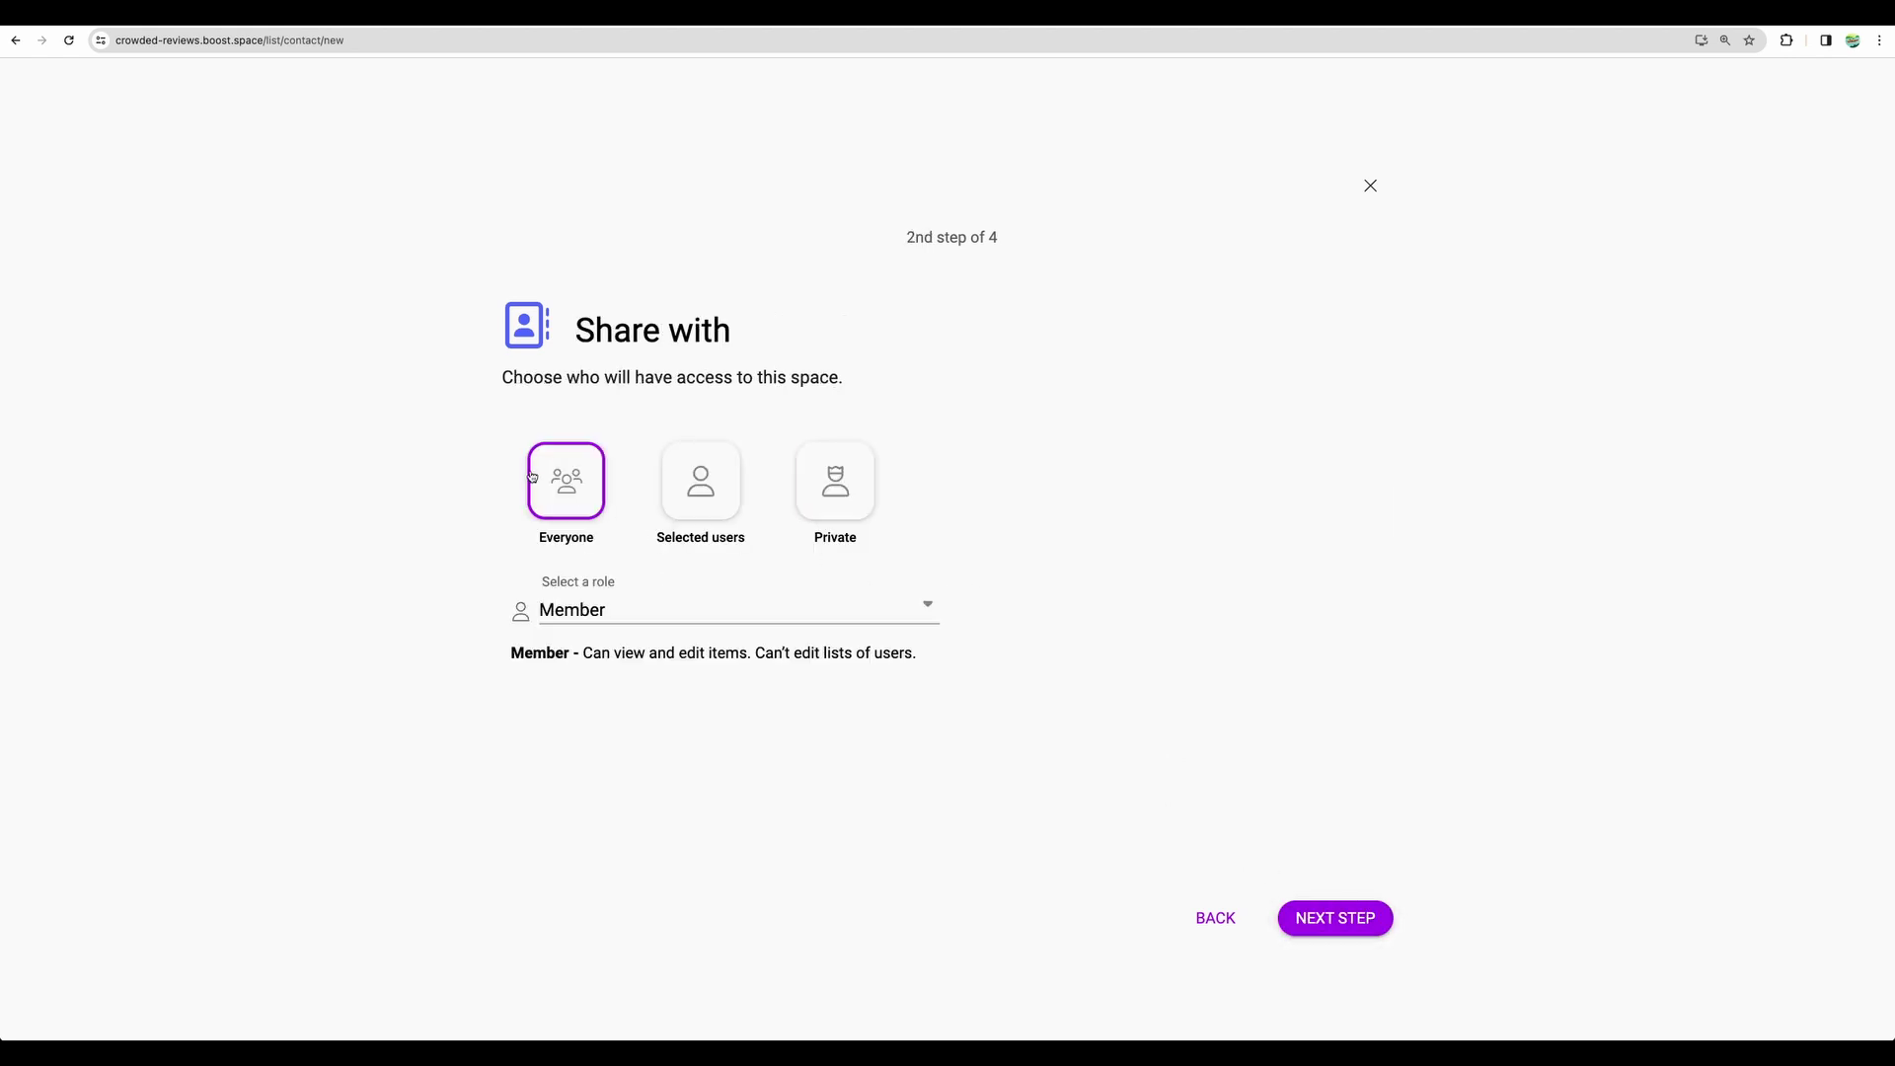
{"action": "left_click", "coordinate": [1338, 922]}
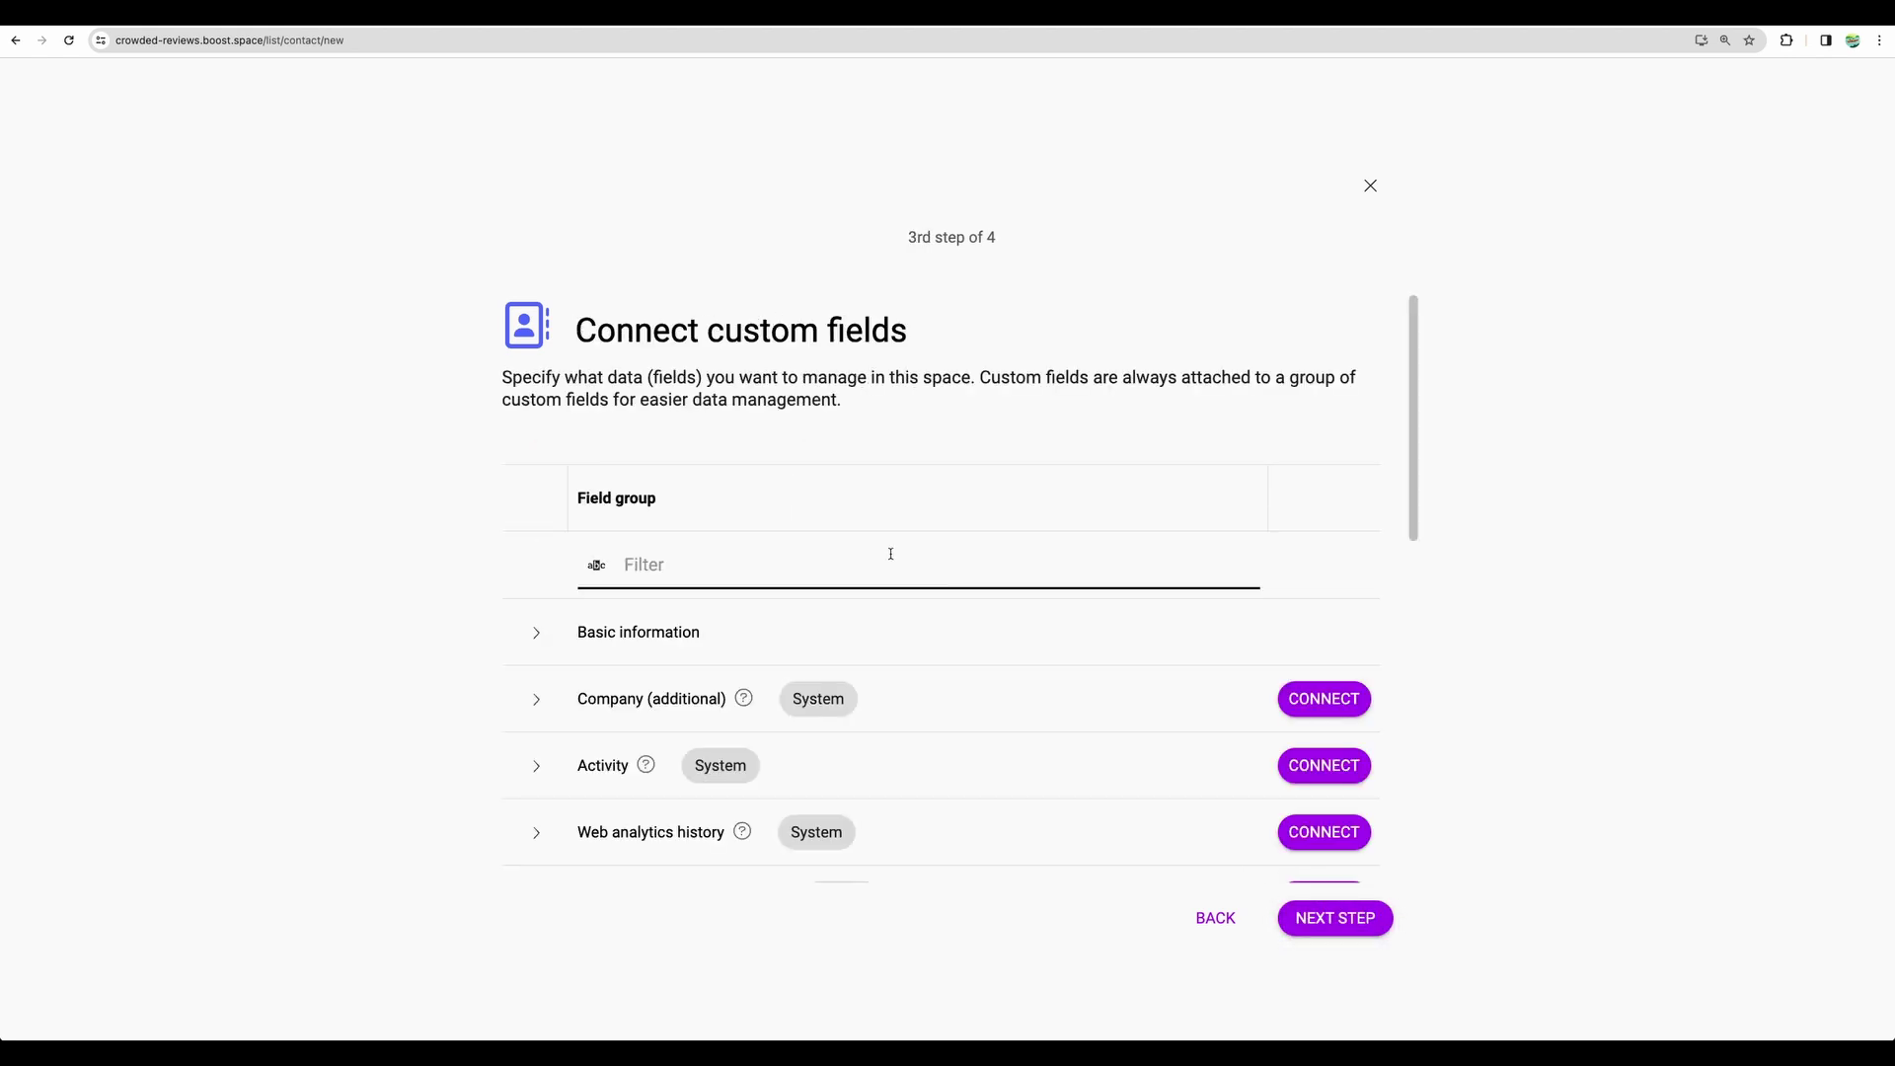
{"action": "scroll", "coordinate": [903, 544], "scroll_direction": "down", "scroll_amount": 3}
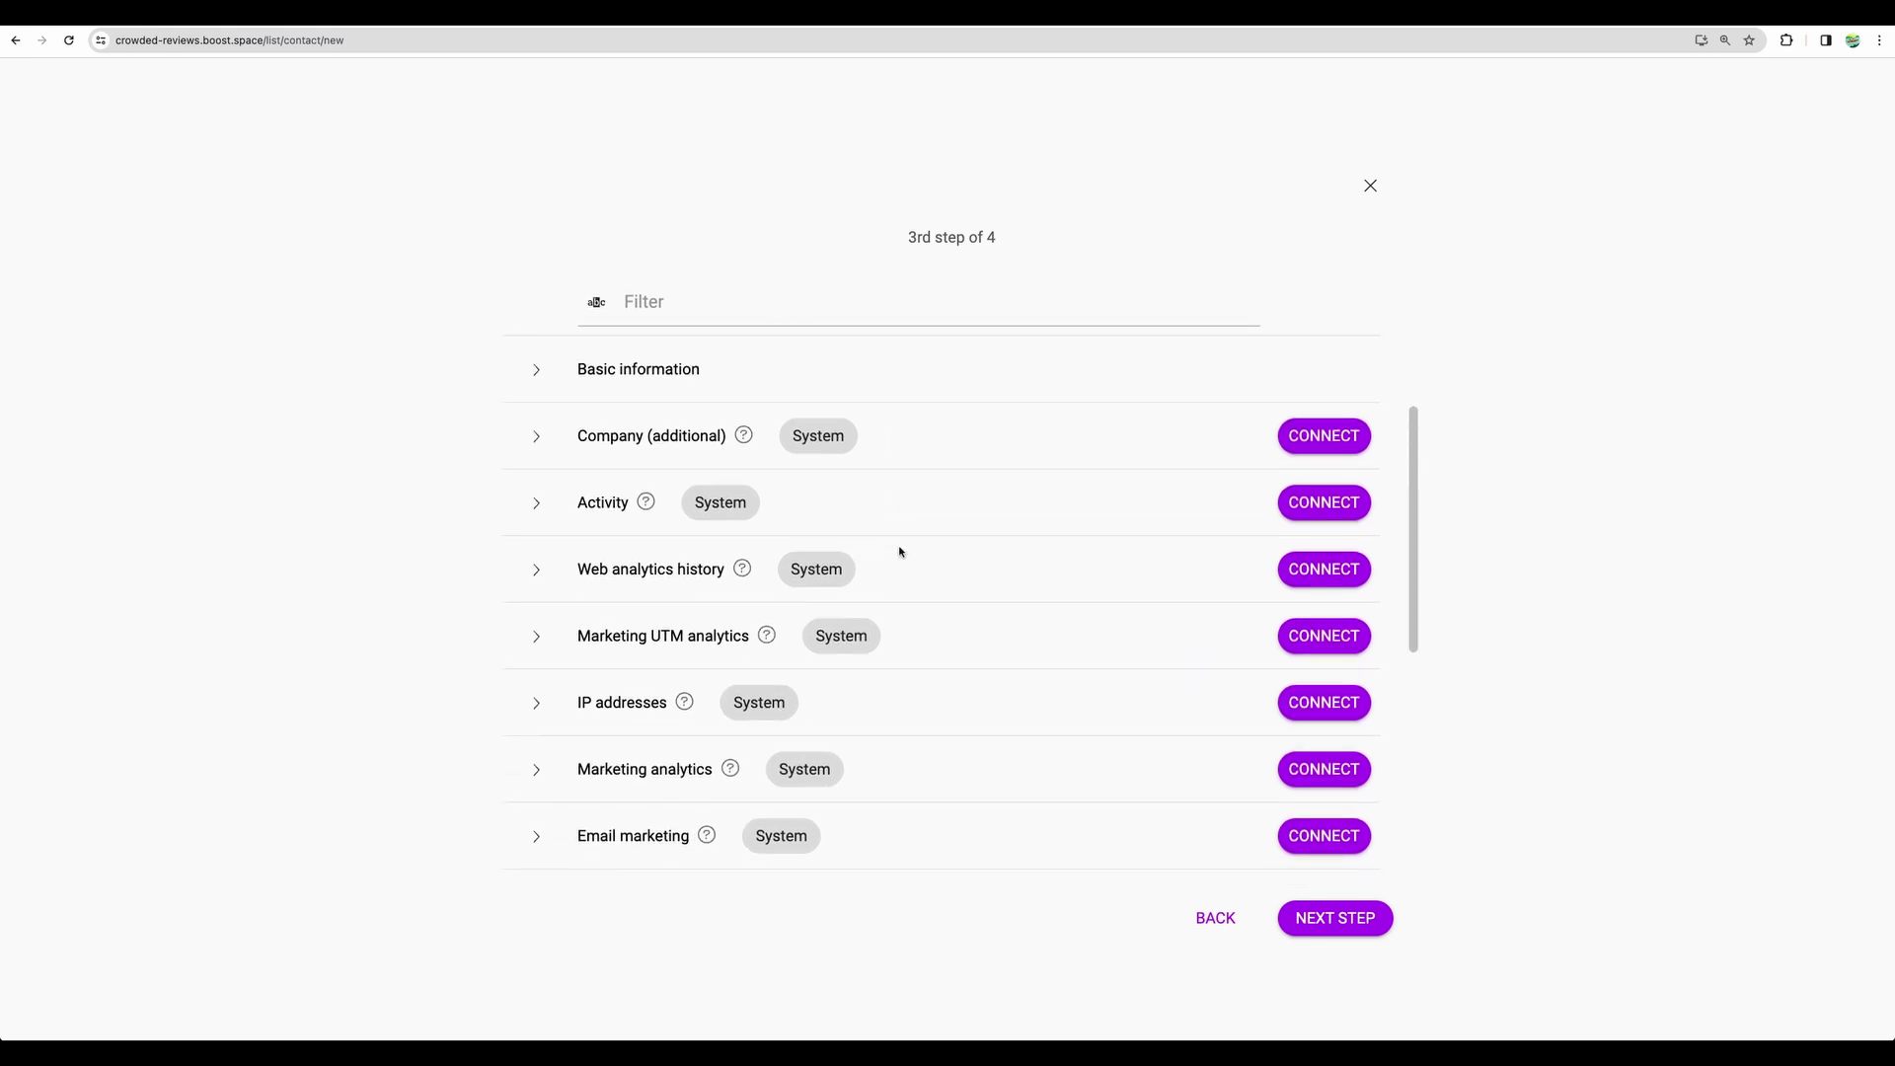
{"action": "scroll", "coordinate": [898, 549], "scroll_direction": "up", "scroll_amount": 3}
{"action": "scroll", "coordinate": [867, 478], "scroll_direction": "down", "scroll_amount": 3}
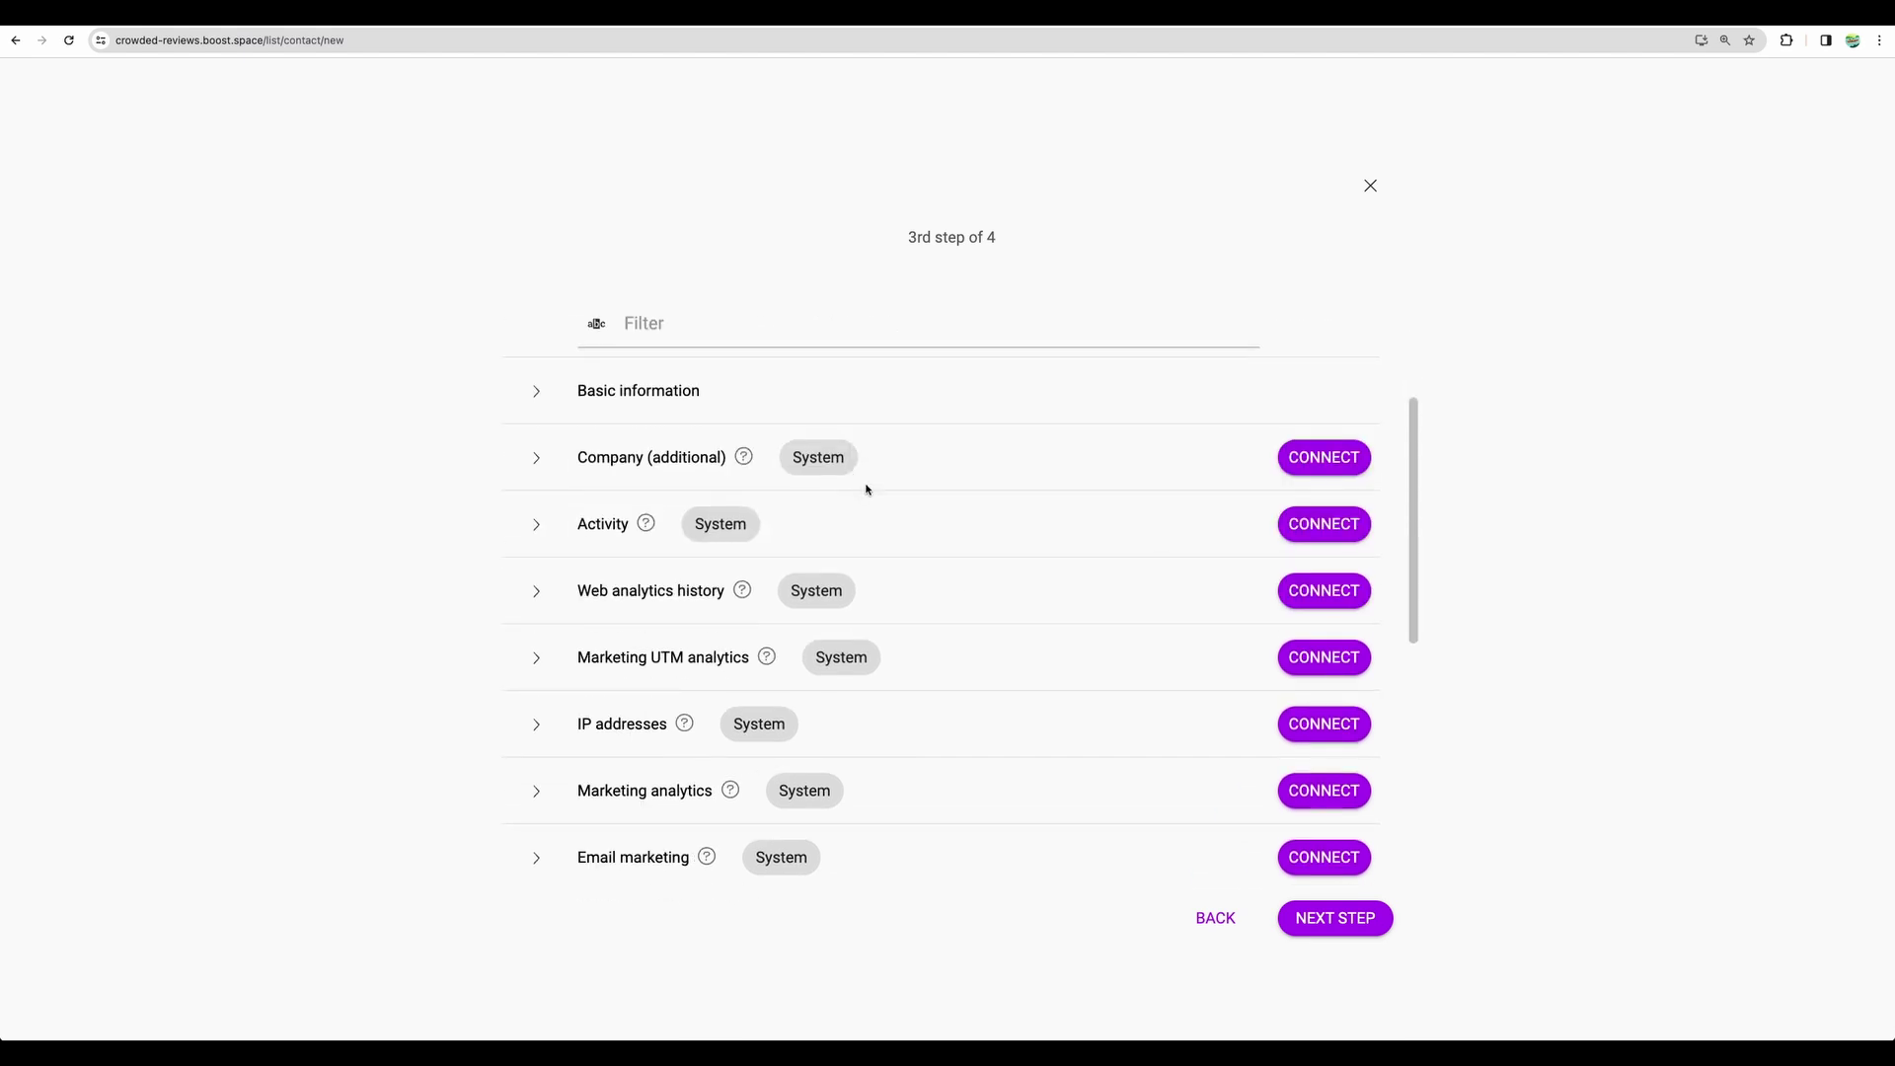
{"action": "scroll", "coordinate": [901, 613], "scroll_direction": "down", "scroll_amount": 6}
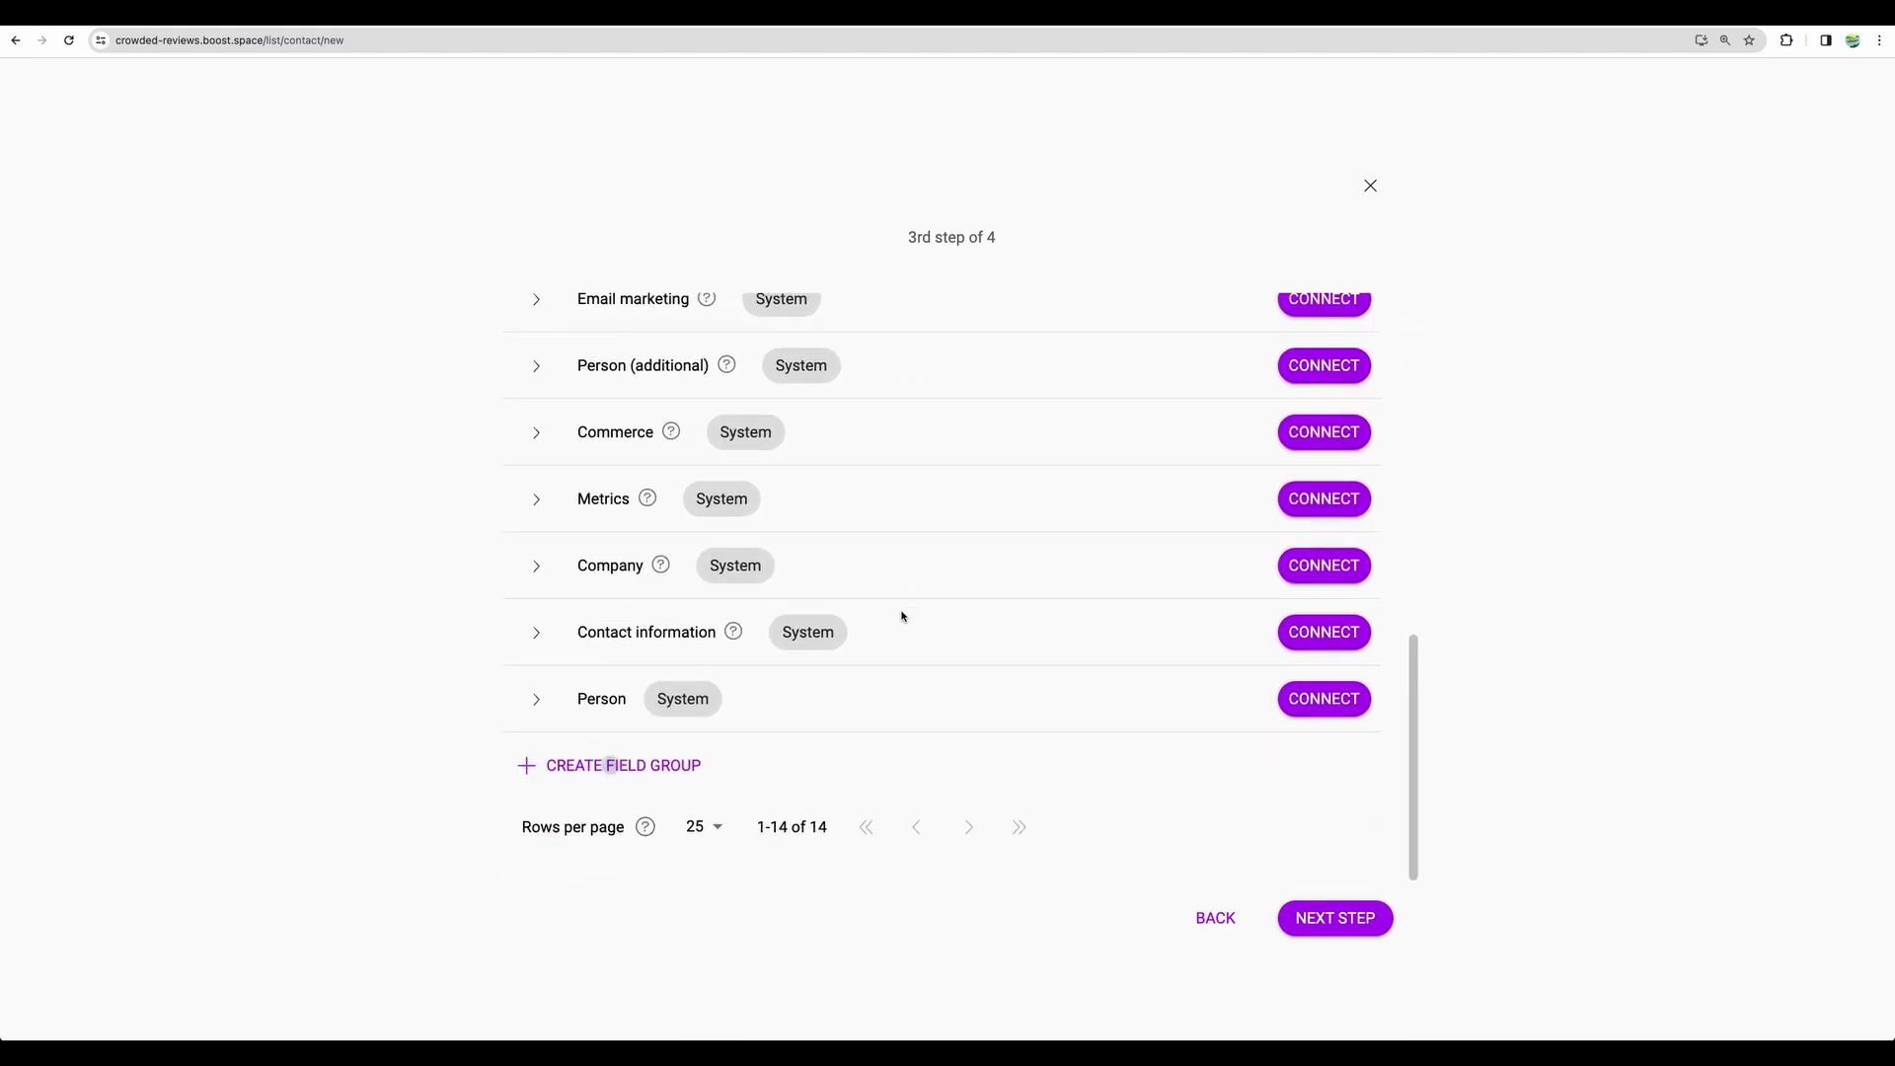
{"action": "scroll", "coordinate": [901, 615], "scroll_direction": "up", "scroll_amount": 9}
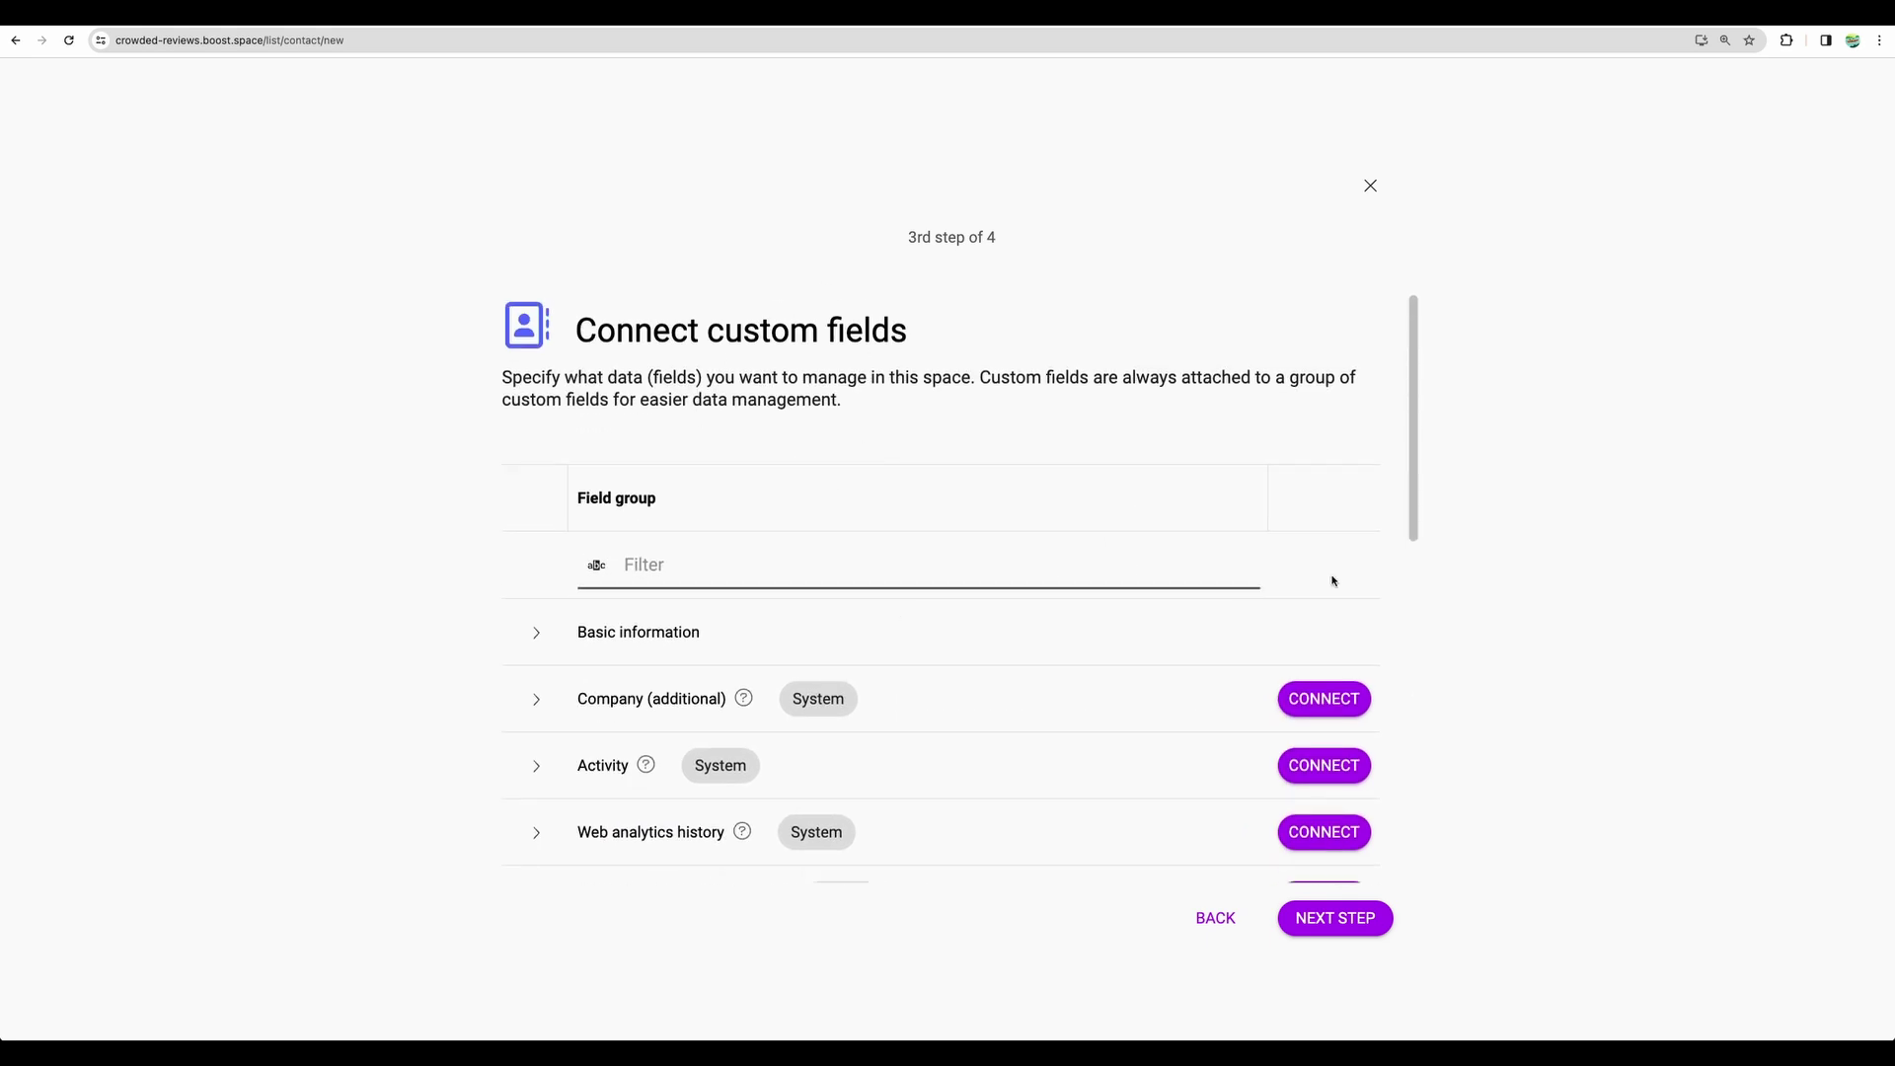
{"action": "left_click", "coordinate": [536, 699]}
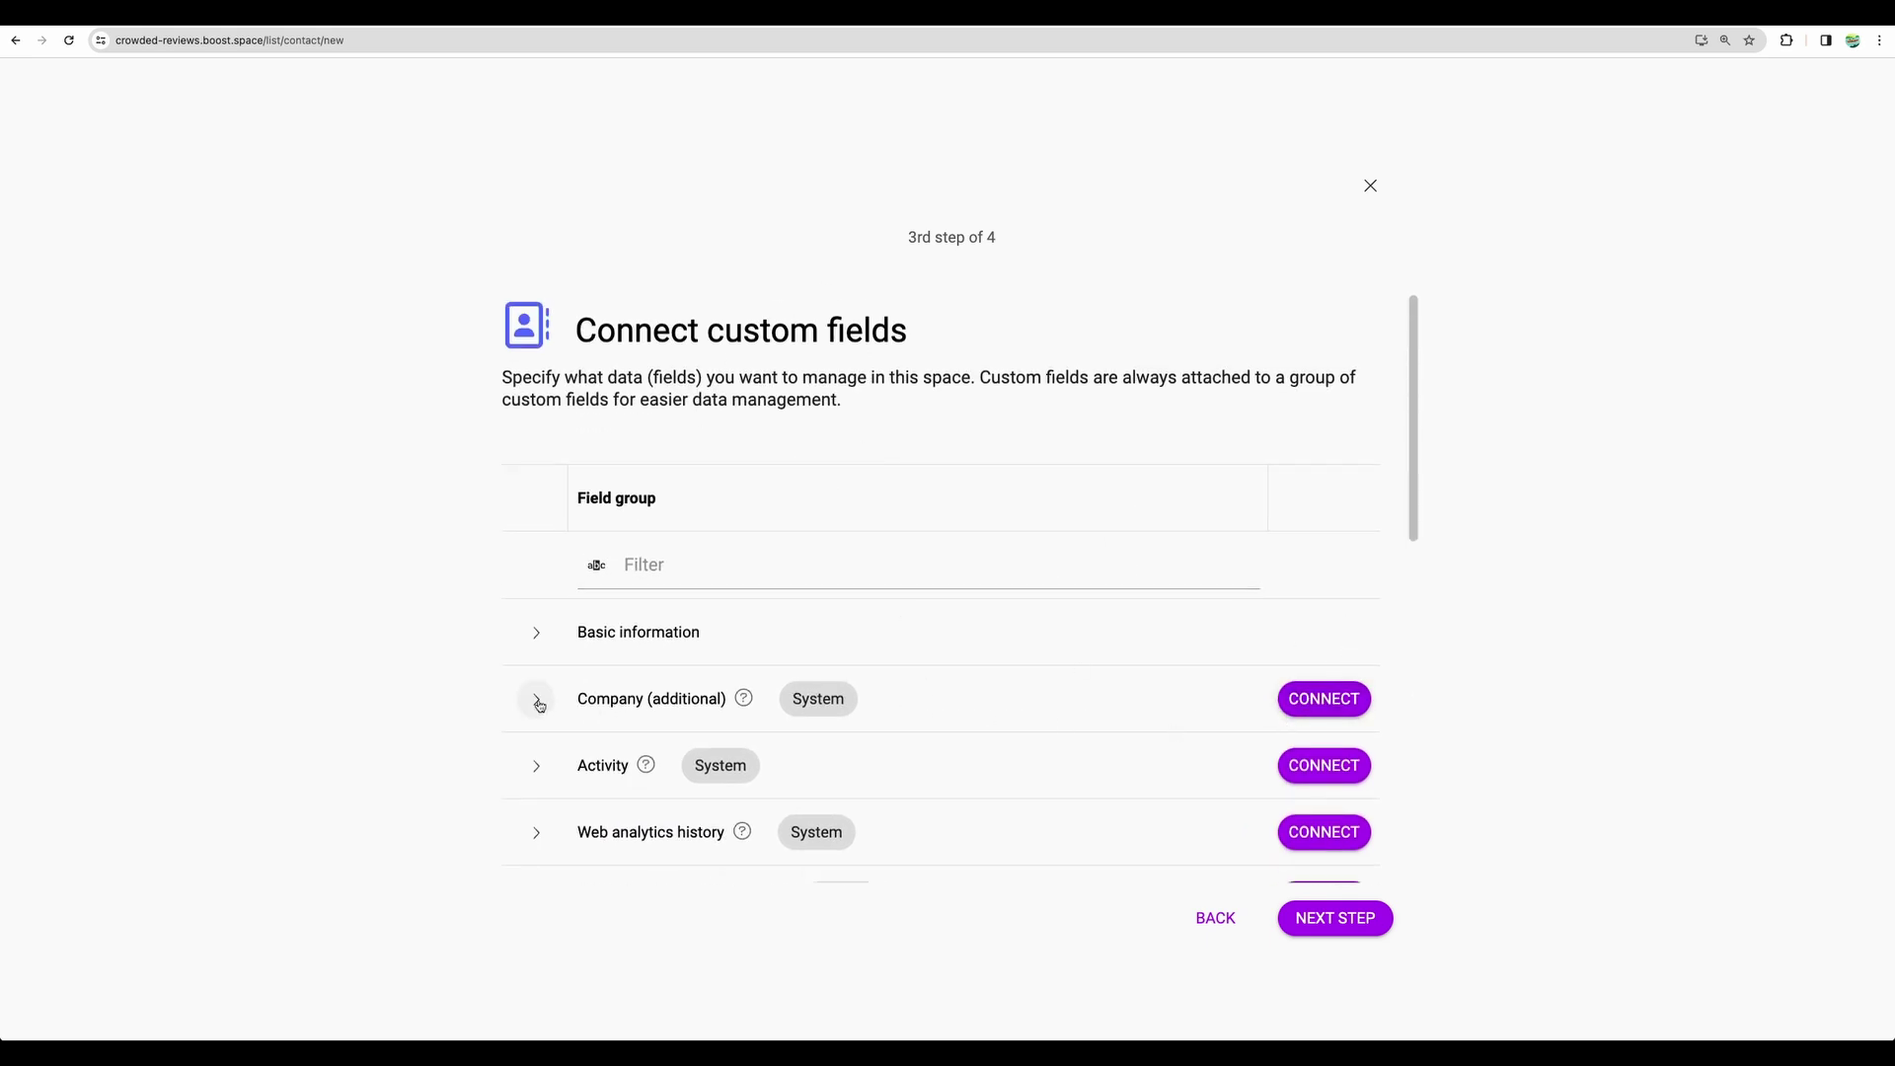
{"action": "scroll", "coordinate": [669, 629], "scroll_direction": "down", "scroll_amount": 3}
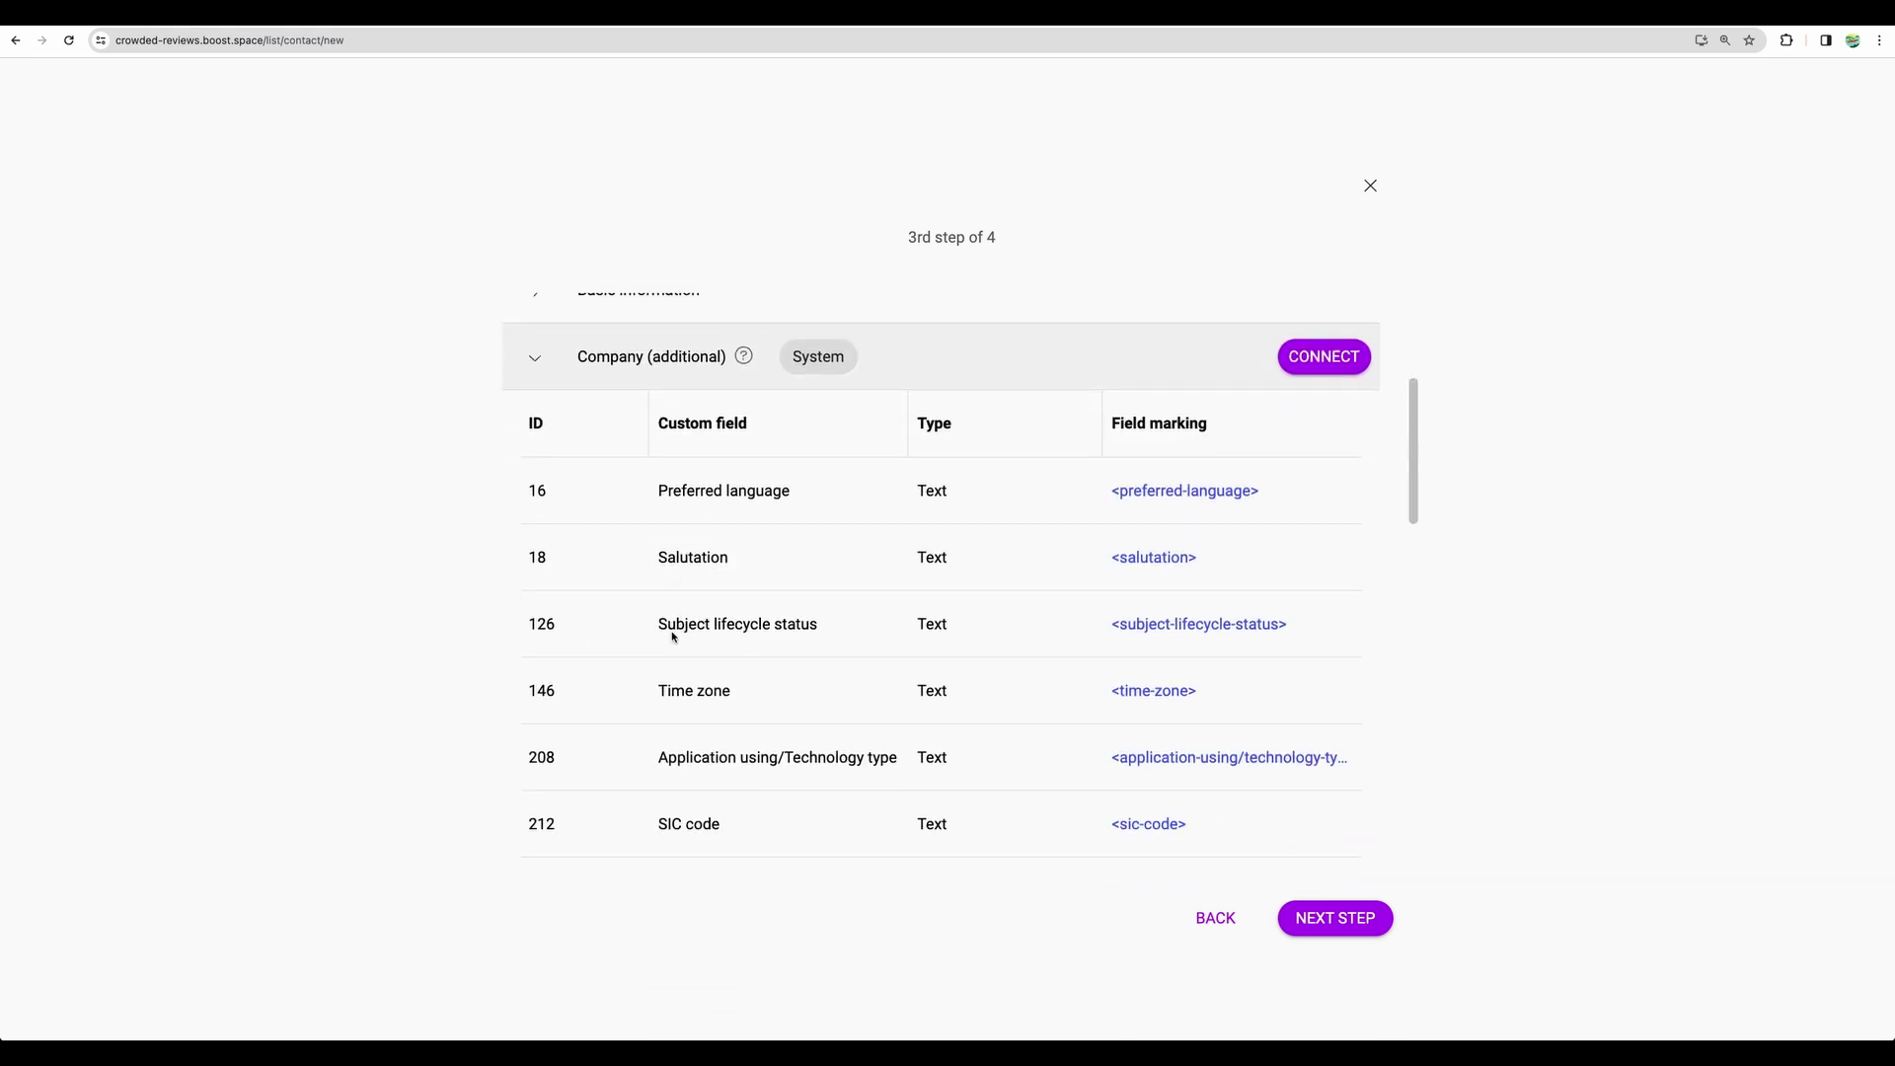
{"action": "scroll", "coordinate": [632, 627], "scroll_direction": "up", "scroll_amount": 4}
{"action": "left_click", "coordinate": [536, 572]}
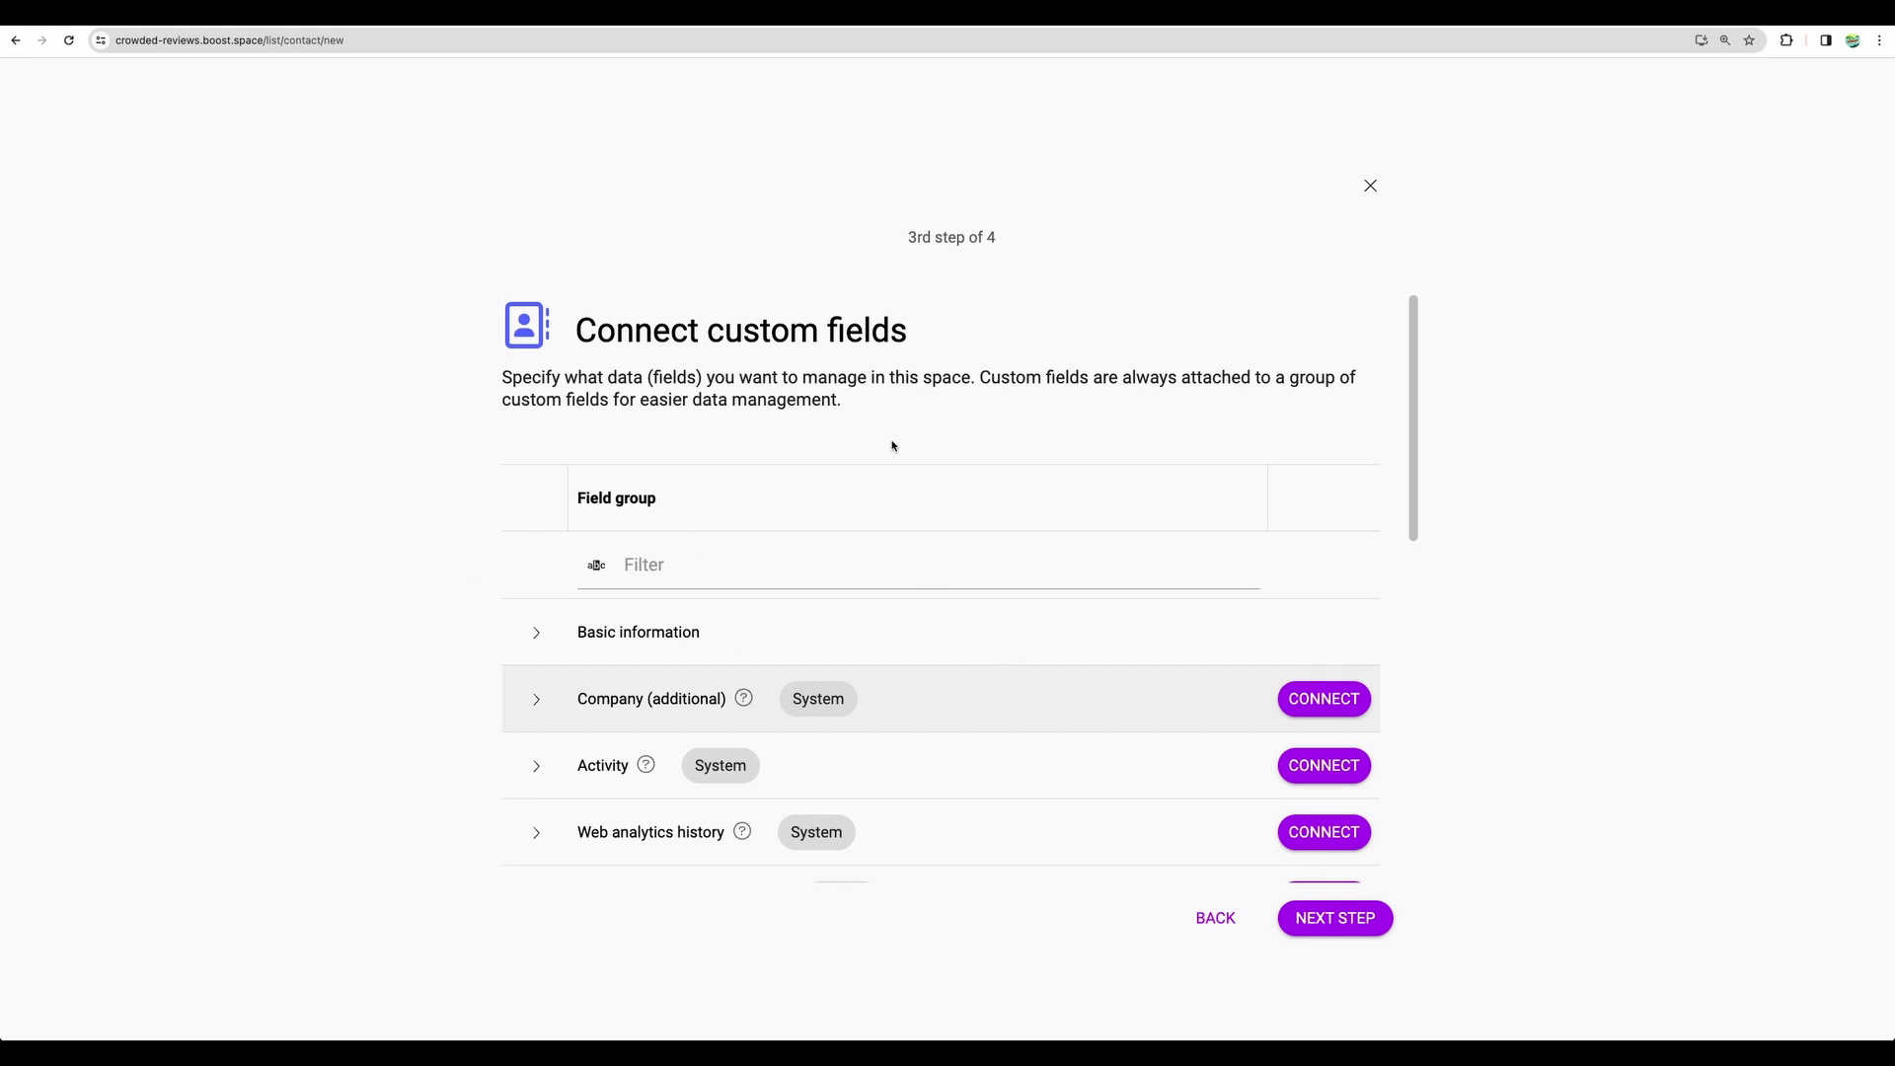
{"action": "scroll", "coordinate": [790, 620], "scroll_direction": "down", "scroll_amount": 2}
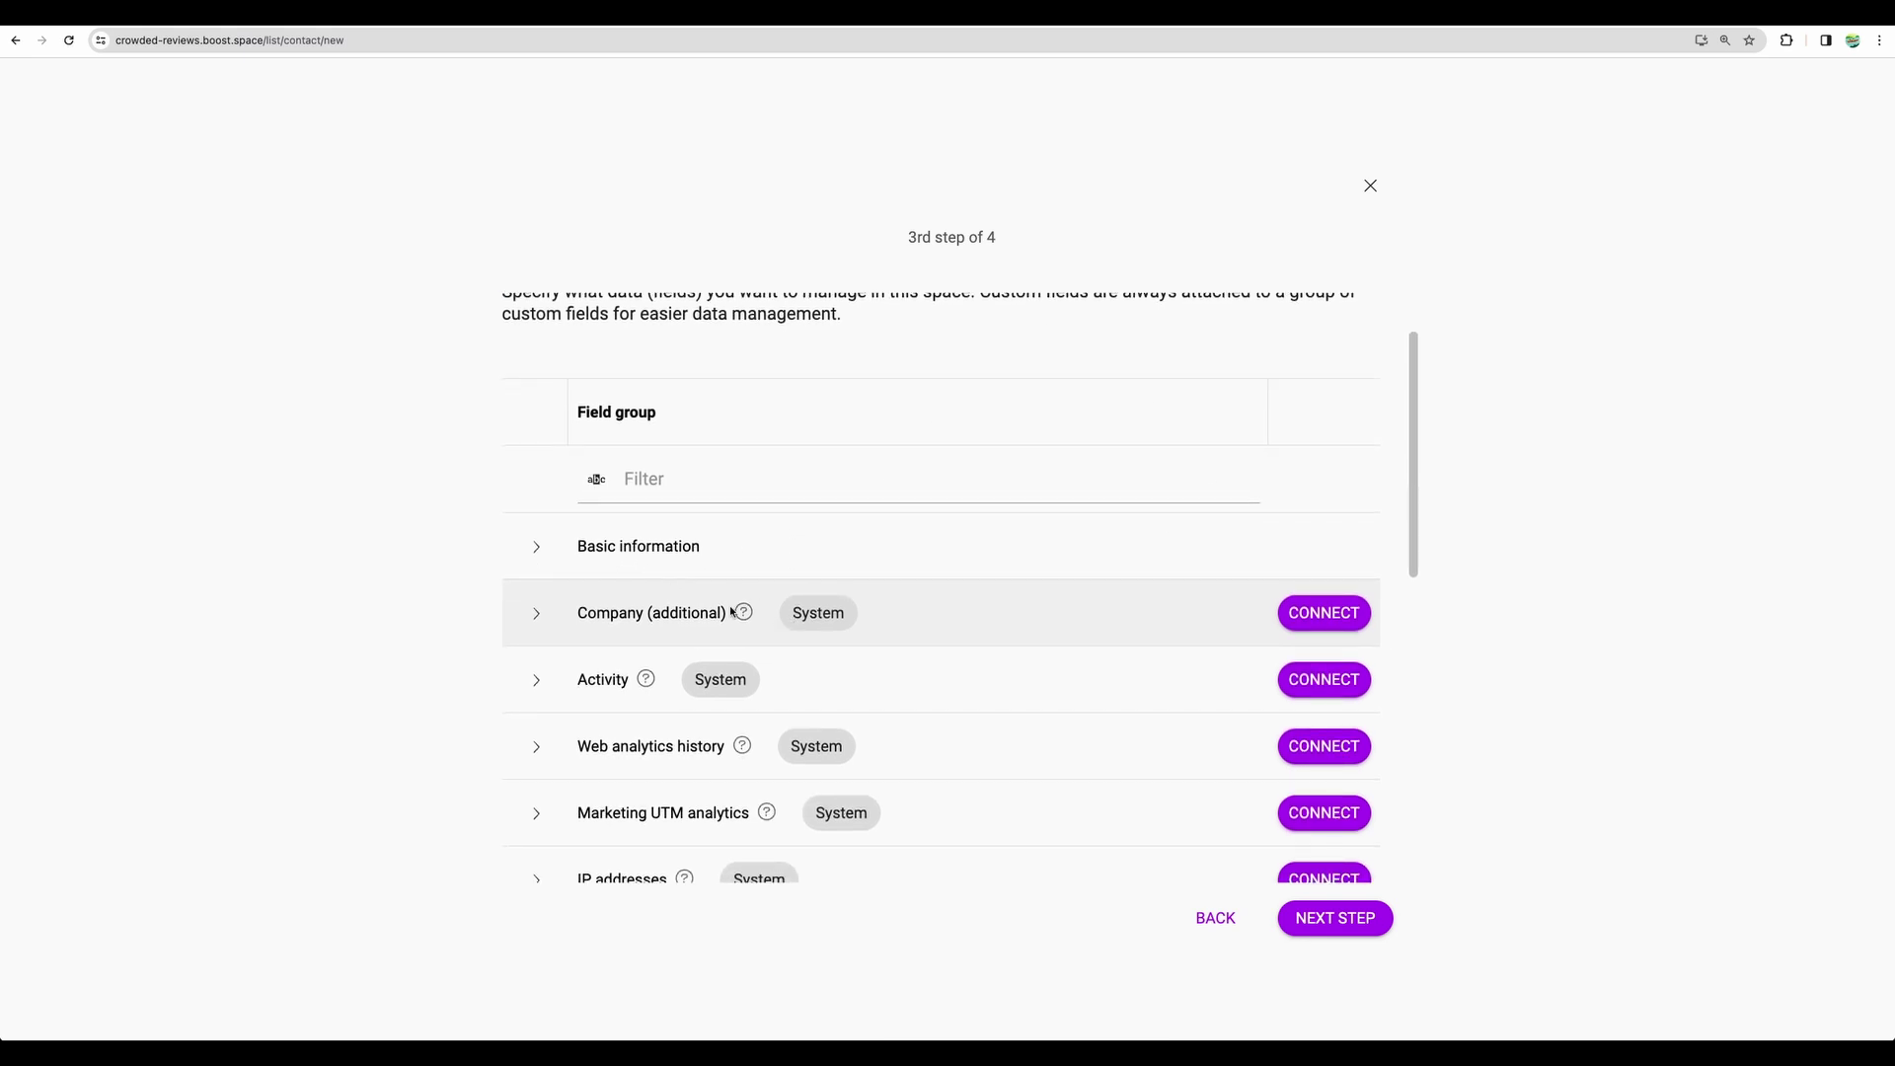
{"action": "scroll", "coordinate": [733, 612], "scroll_direction": "down", "scroll_amount": 2}
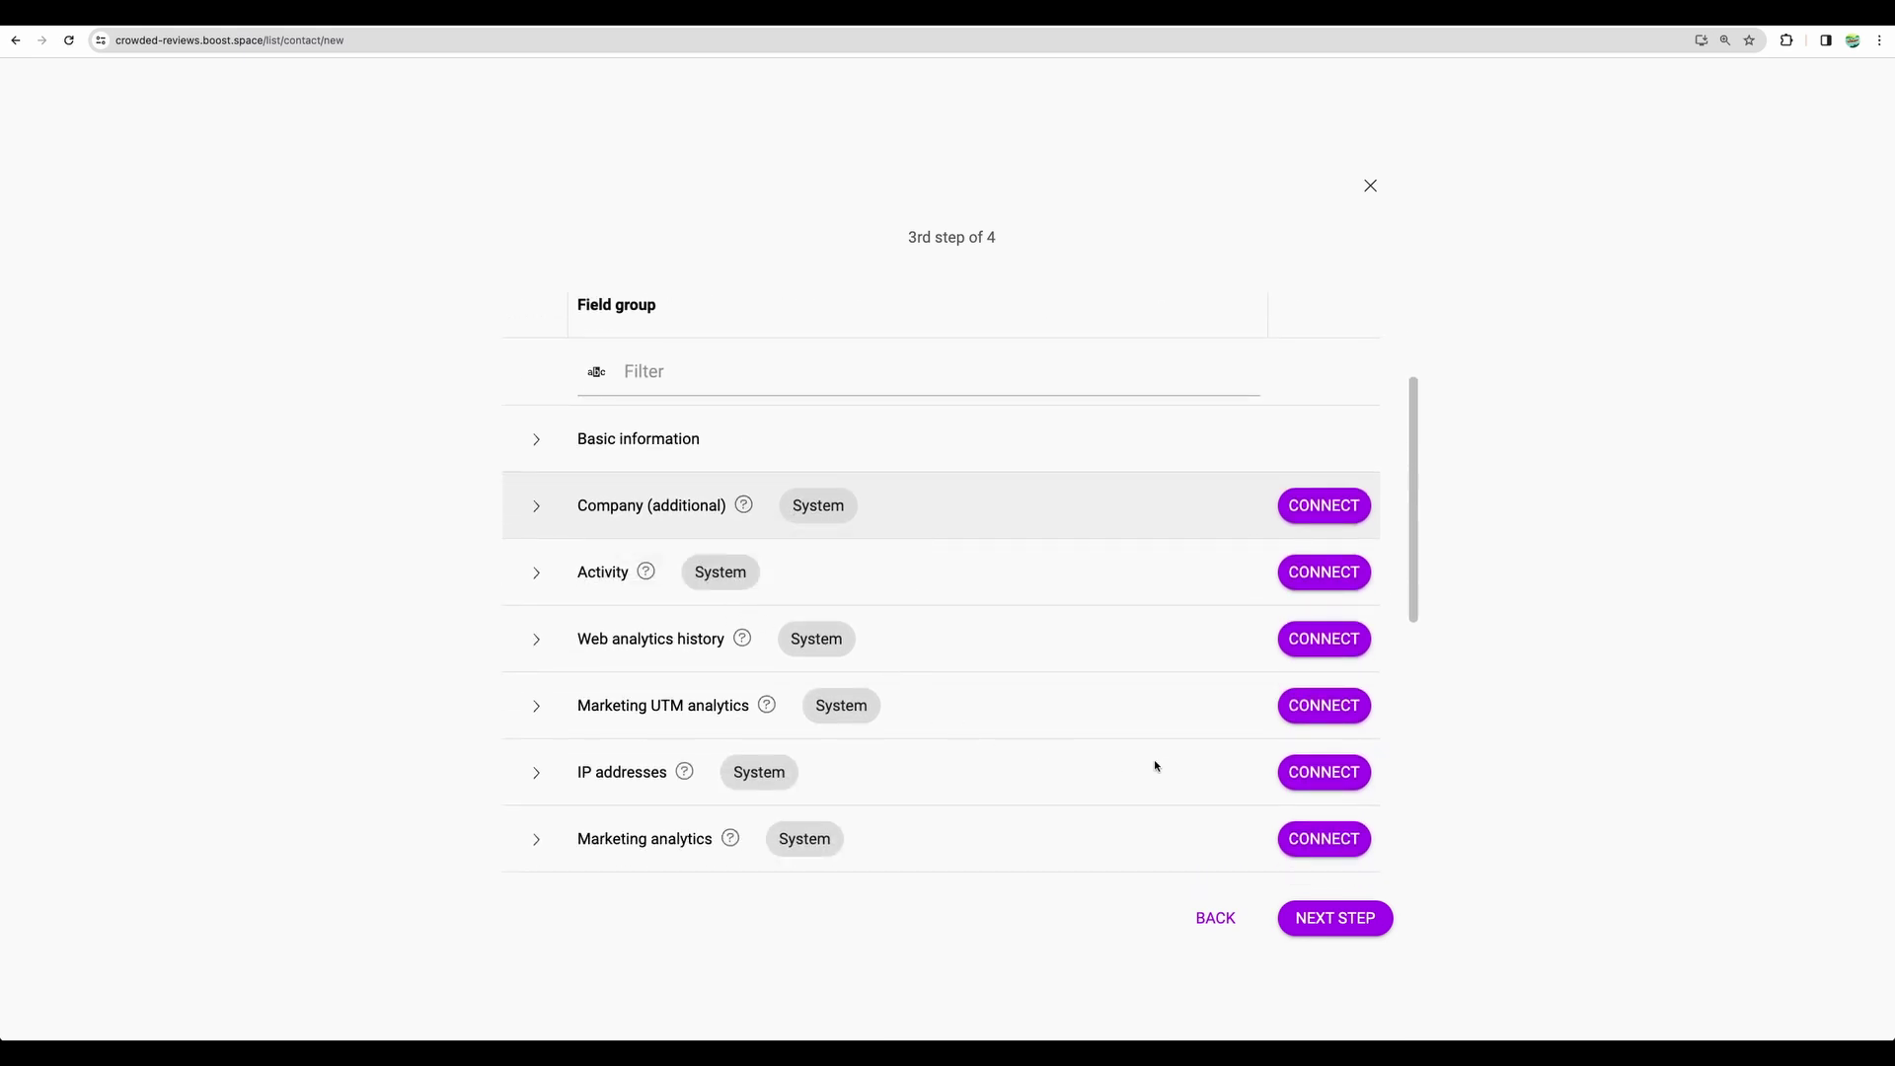
{"action": "scroll", "coordinate": [799, 583], "scroll_direction": "up", "scroll_amount": 4}
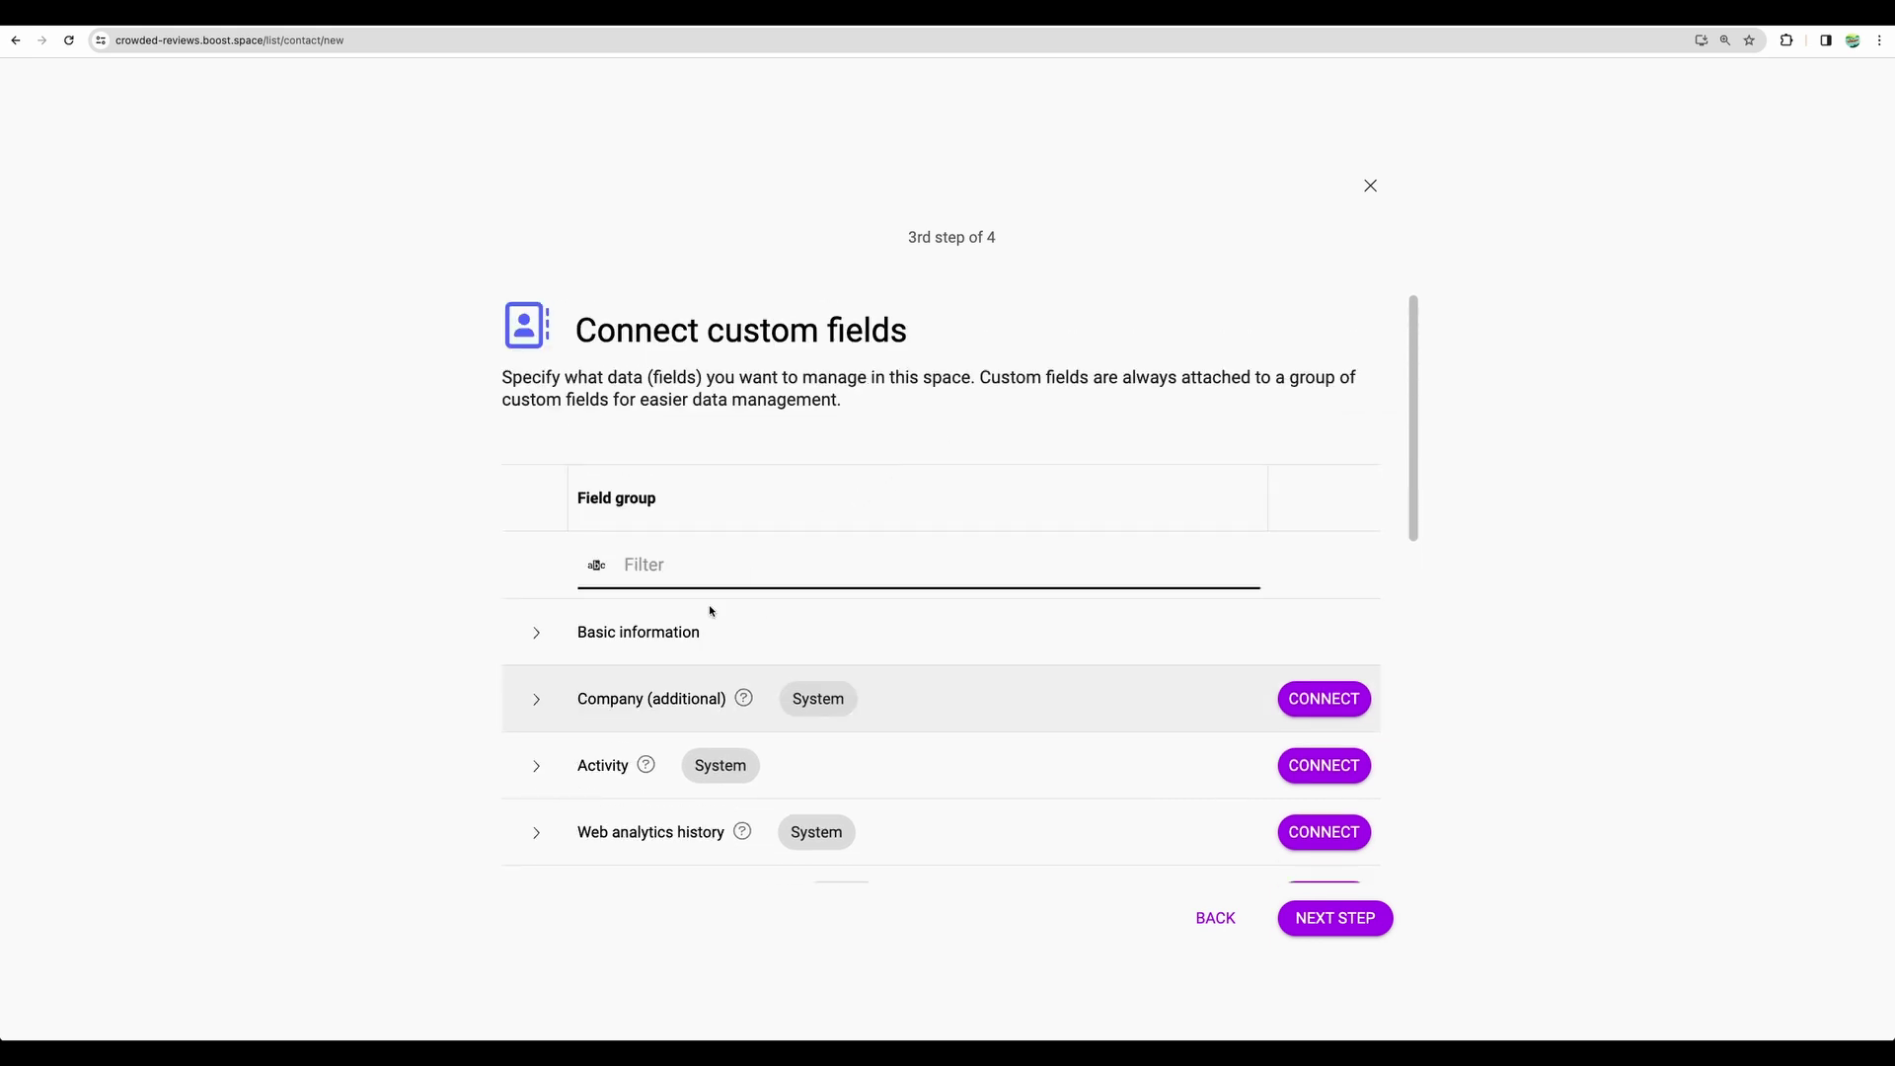
{"action": "left_click", "coordinate": [534, 634]}
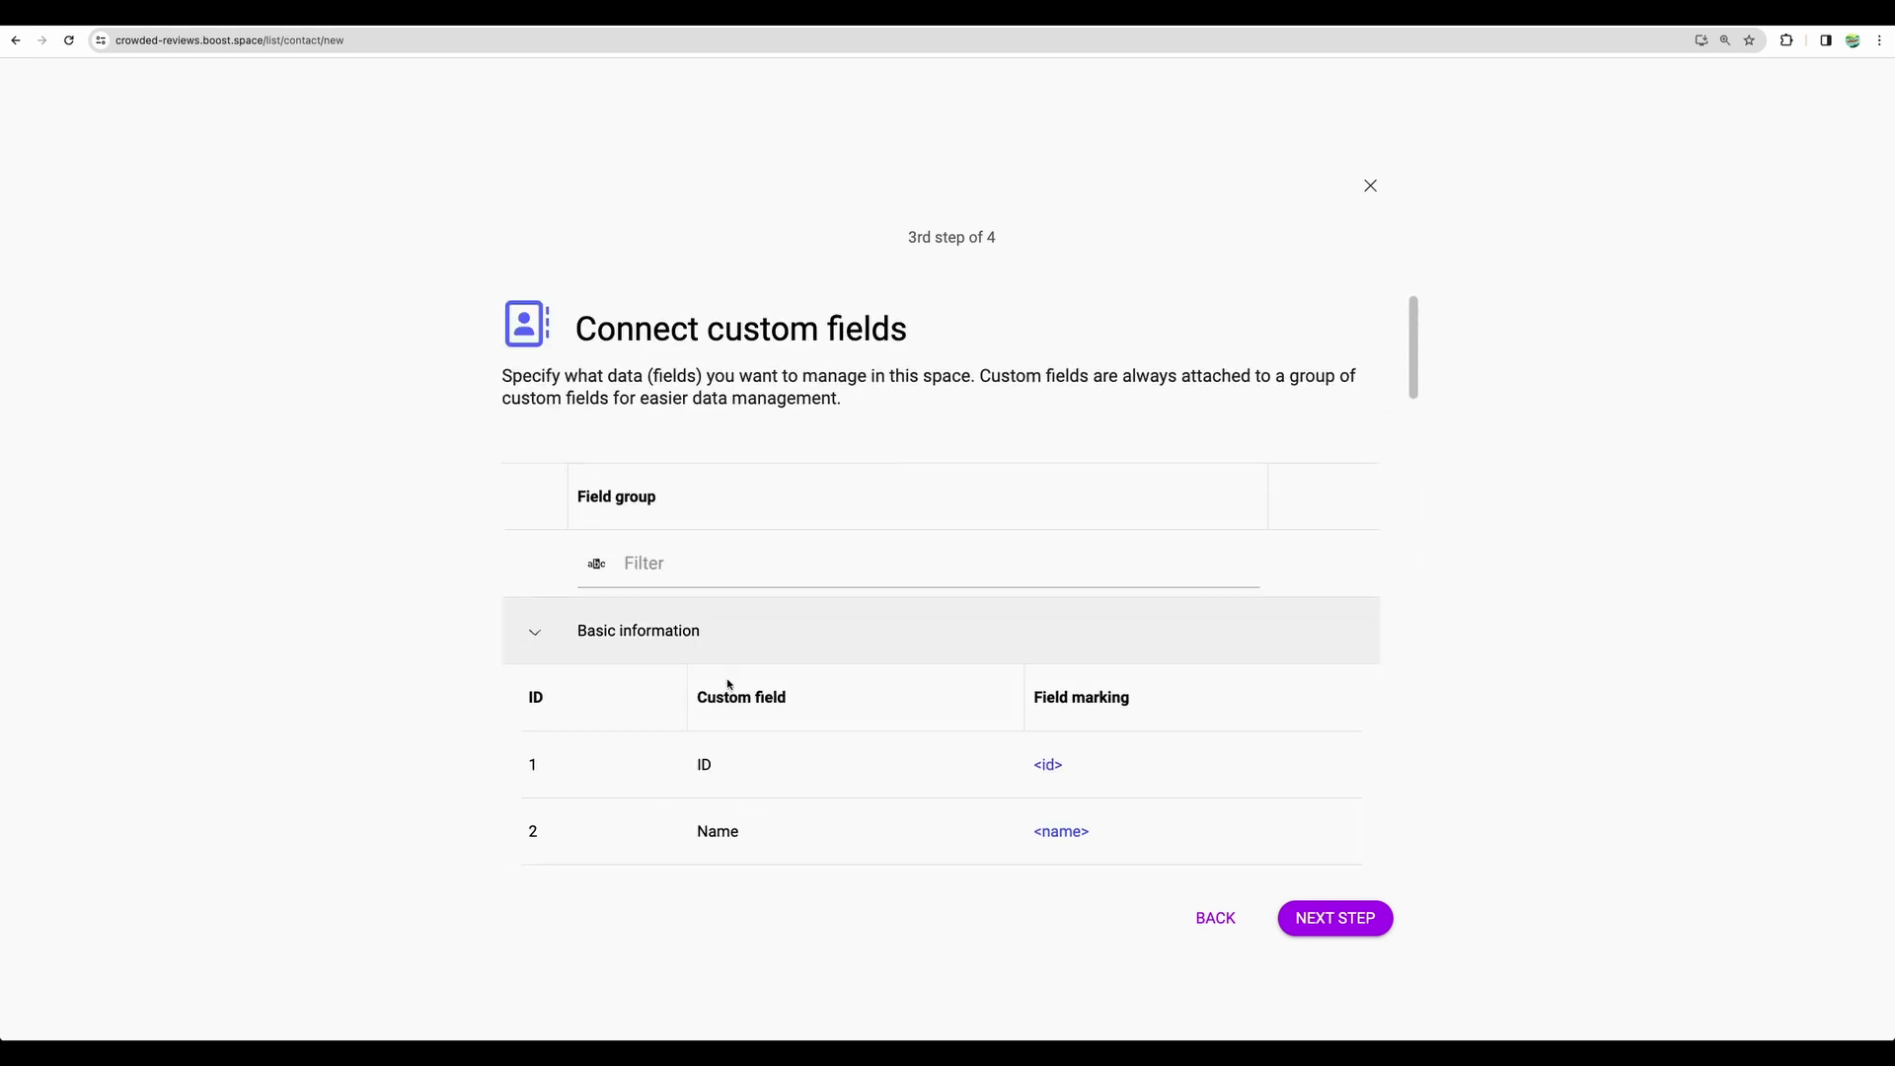
{"action": "scroll", "coordinate": [731, 671], "scroll_direction": "down", "scroll_amount": 10}
{"action": "scroll", "coordinate": [734, 670], "scroll_direction": "down", "scroll_amount": 5}
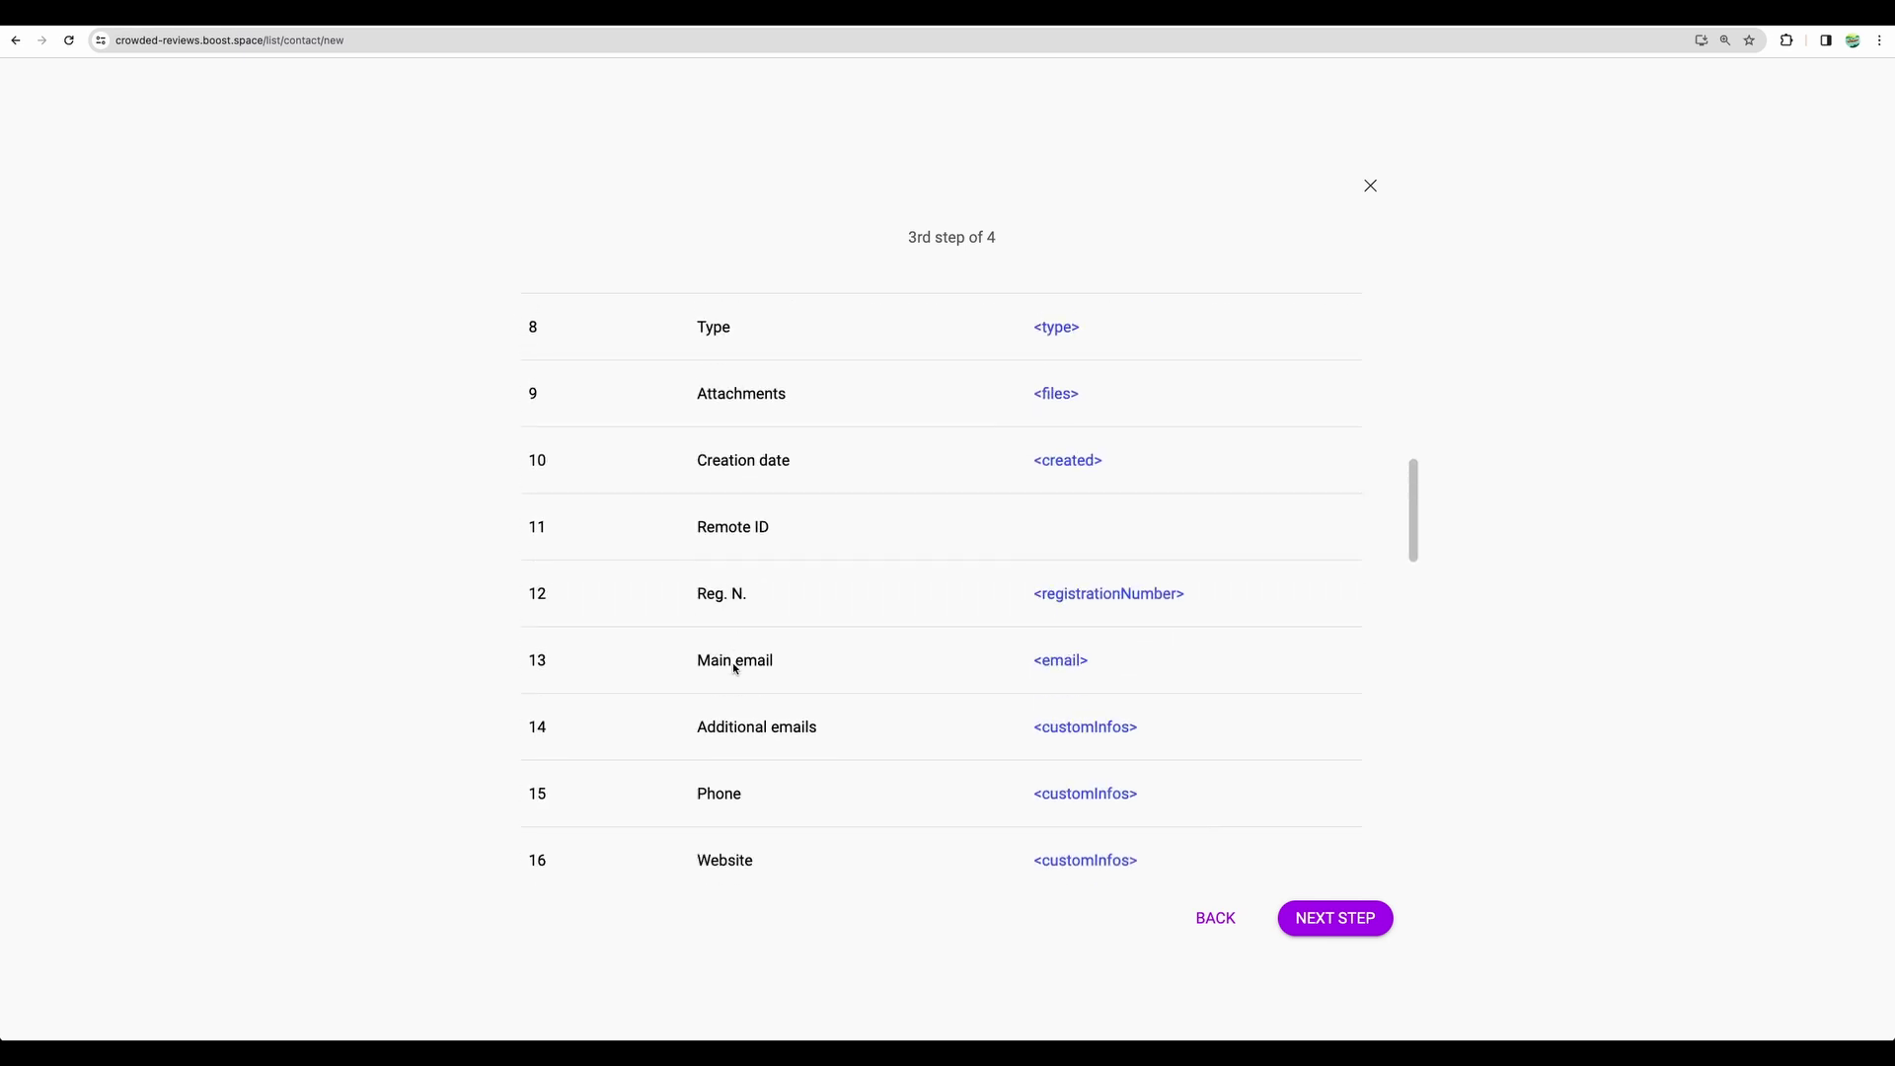
{"action": "scroll", "coordinate": [733, 669], "scroll_direction": "up", "scroll_amount": 5}
{"action": "scroll", "coordinate": [734, 669], "scroll_direction": "down", "scroll_amount": 15}
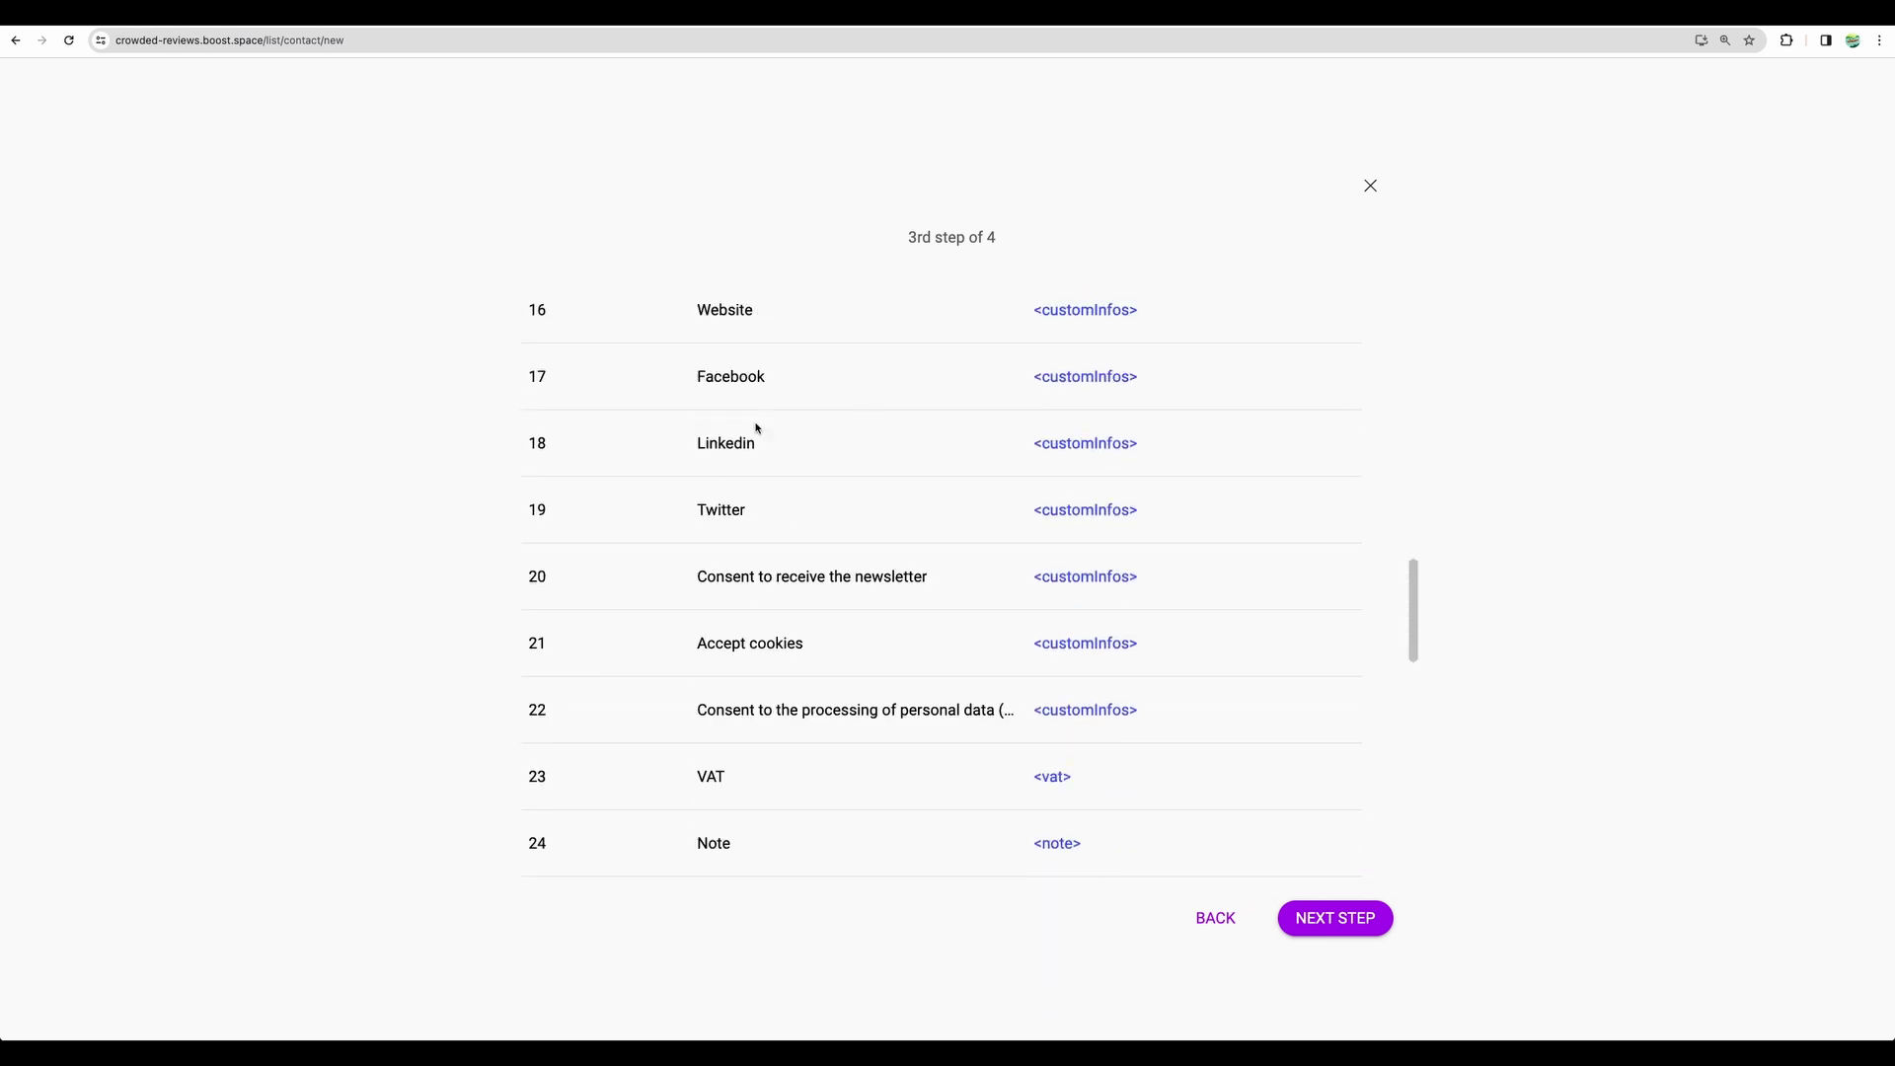
{"action": "scroll", "coordinate": [734, 507], "scroll_direction": "up", "scroll_amount": 15}
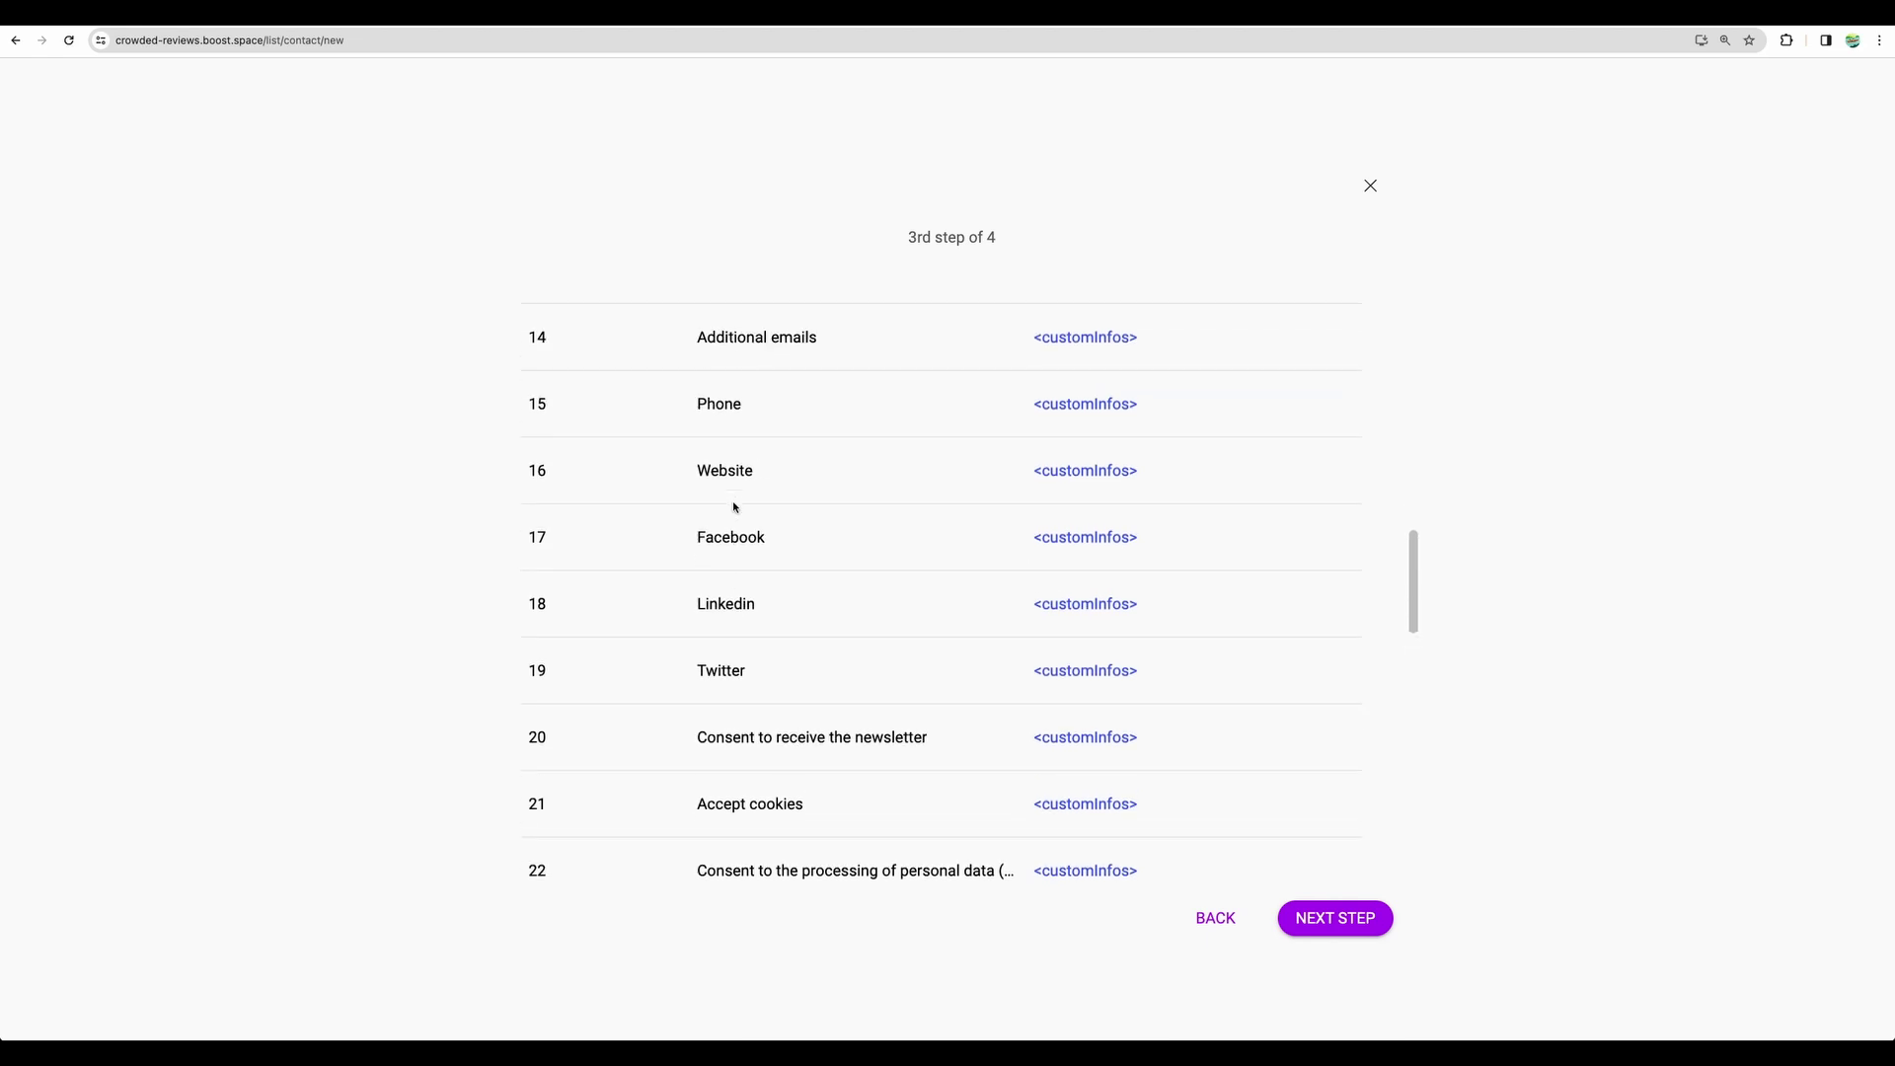
{"action": "scroll", "coordinate": [748, 510], "scroll_direction": "up", "scroll_amount": 2}
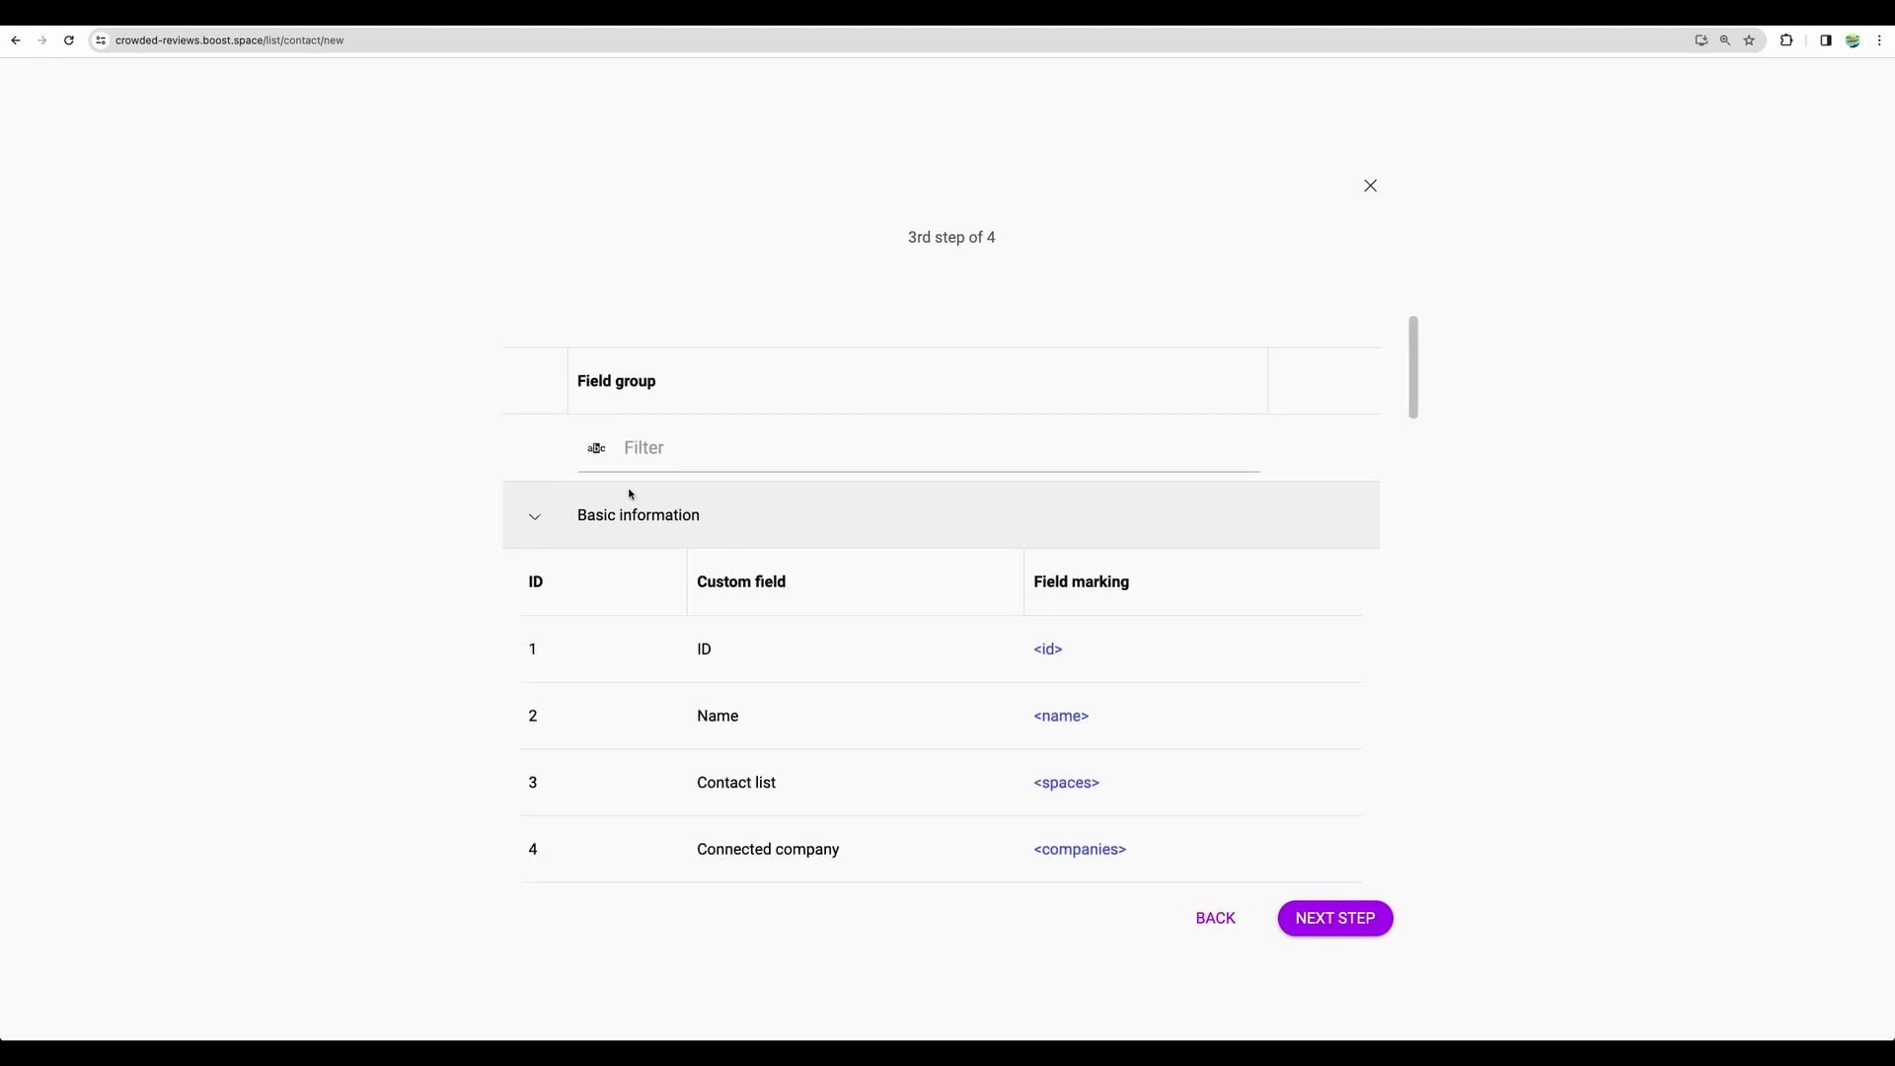
{"action": "left_click", "coordinate": [536, 514]}
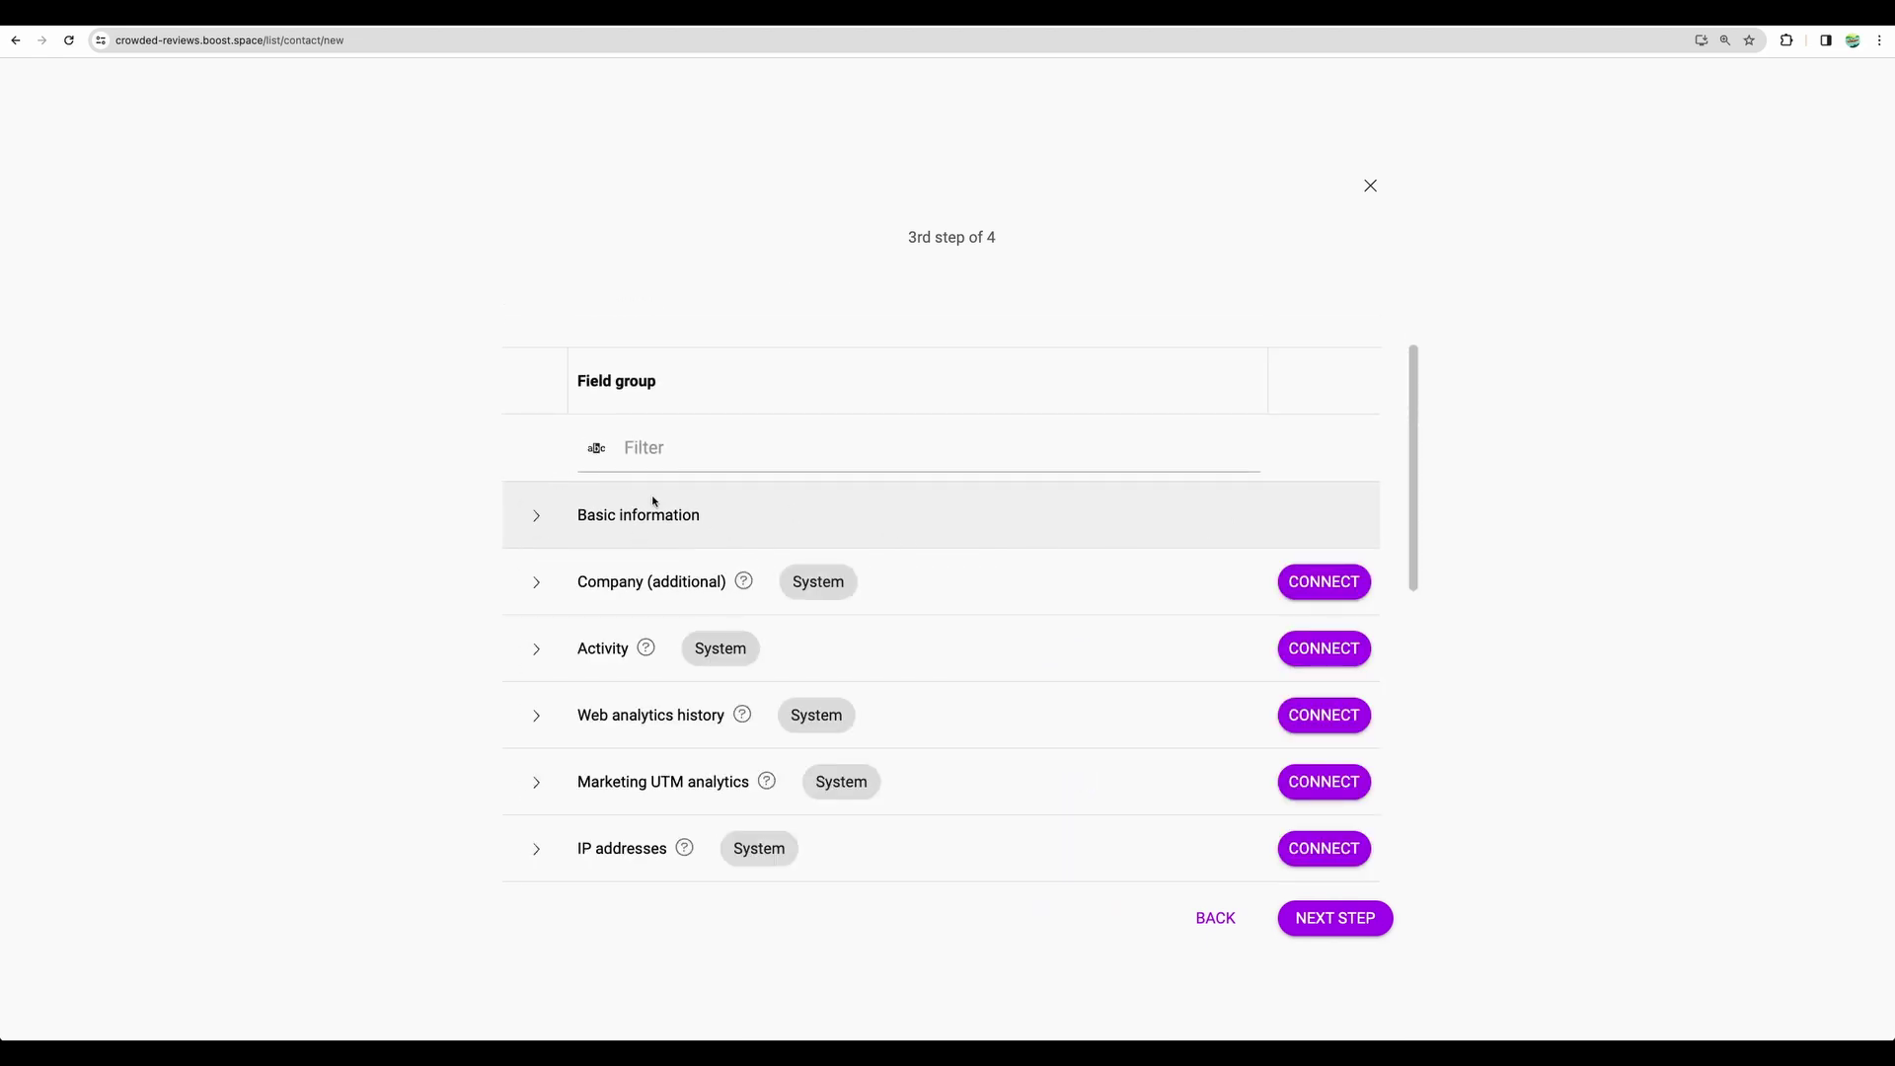
{"action": "left_click_drag", "start_coordinate": [703, 519], "coordinate": [583, 511]}
{"action": "left_click", "coordinate": [694, 503]}
{"action": "scroll", "coordinate": [694, 498], "scroll_direction": "up", "scroll_amount": 2}
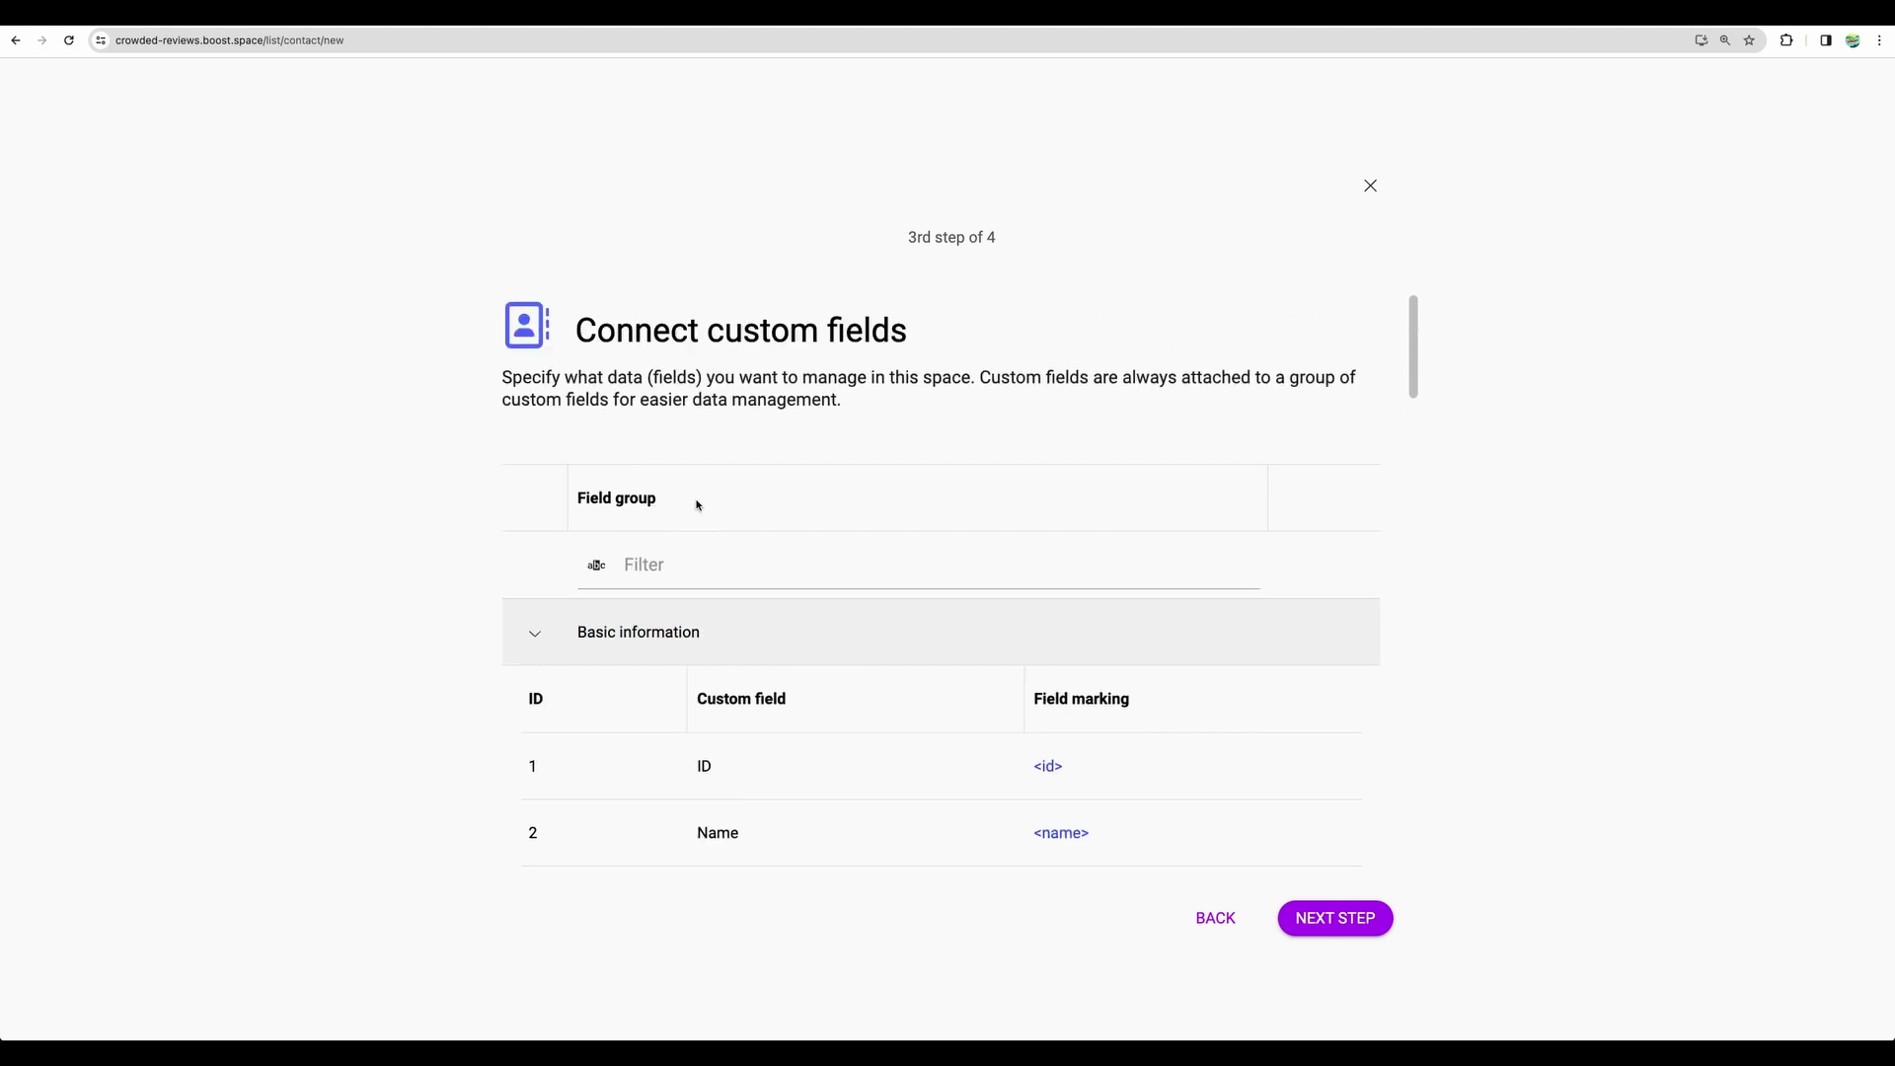
{"action": "left_click", "coordinate": [681, 614]}
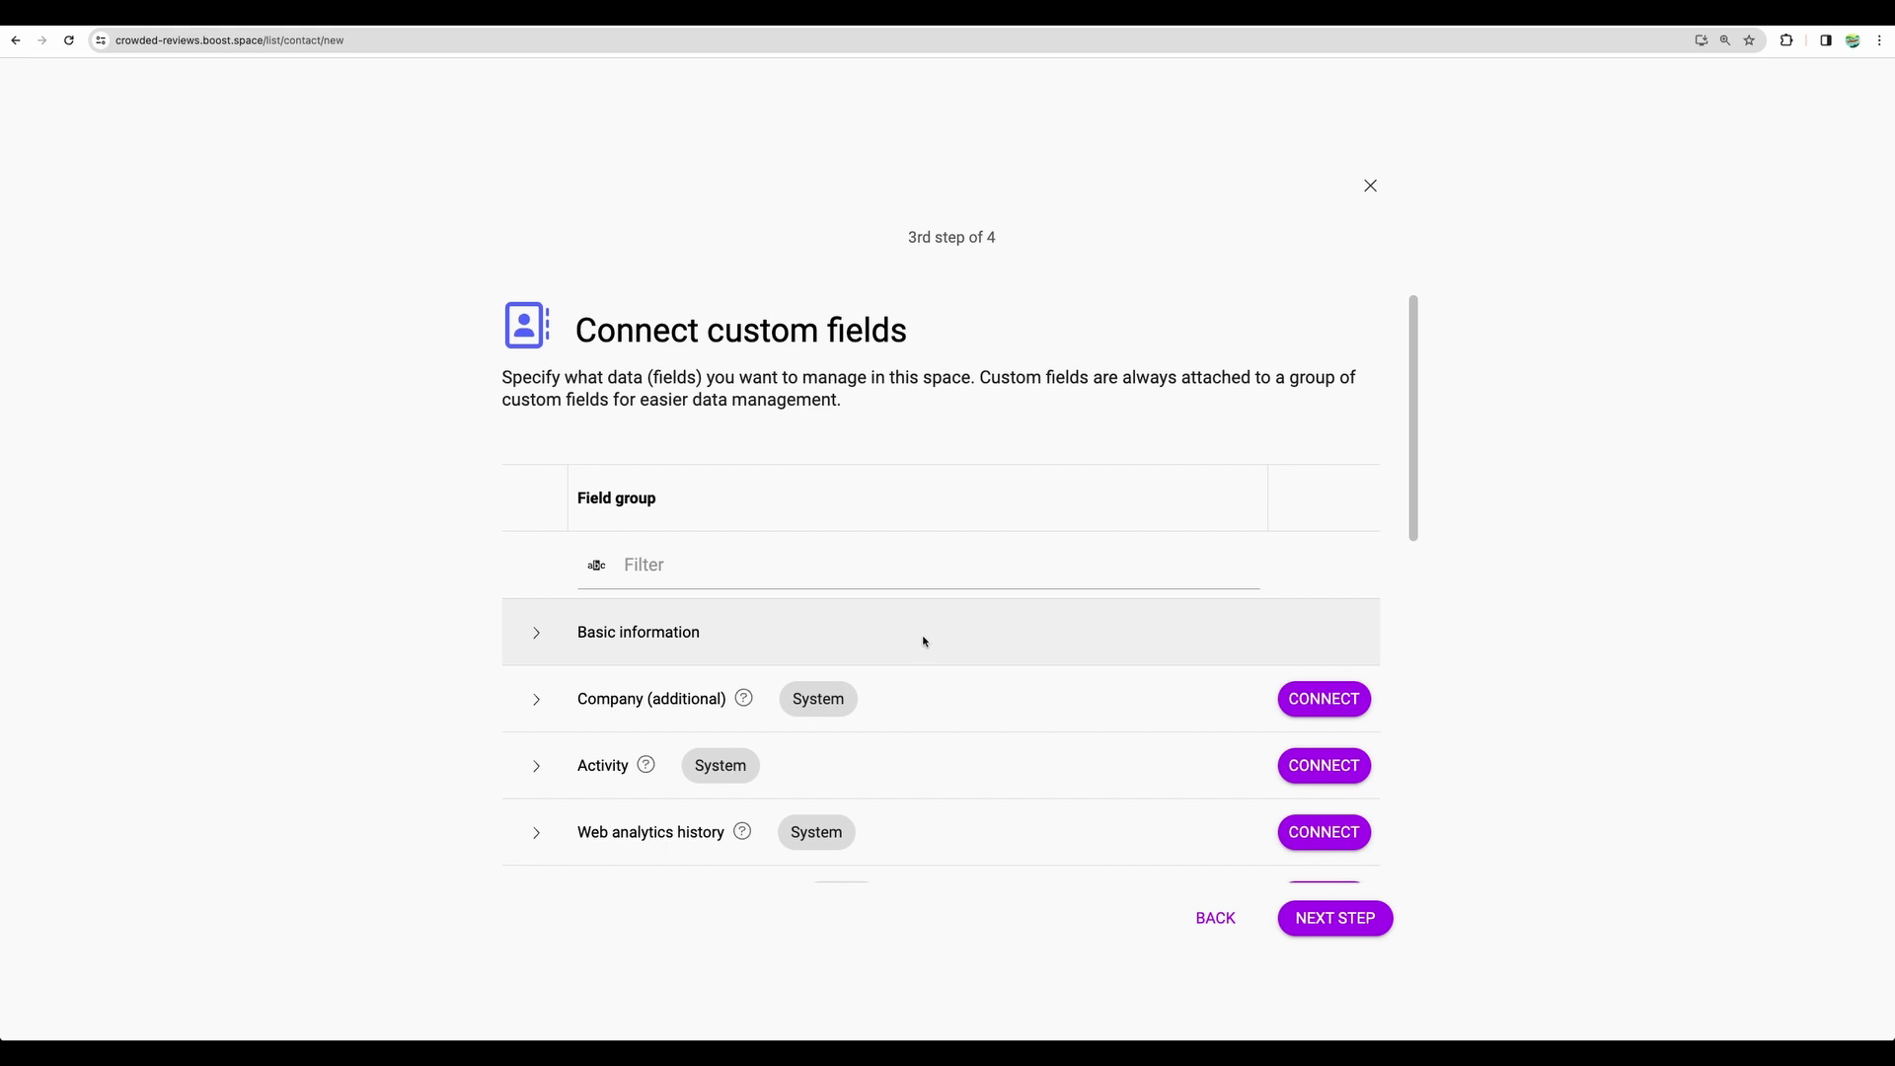
{"action": "scroll", "coordinate": [633, 648], "scroll_direction": "down", "scroll_amount": 1}
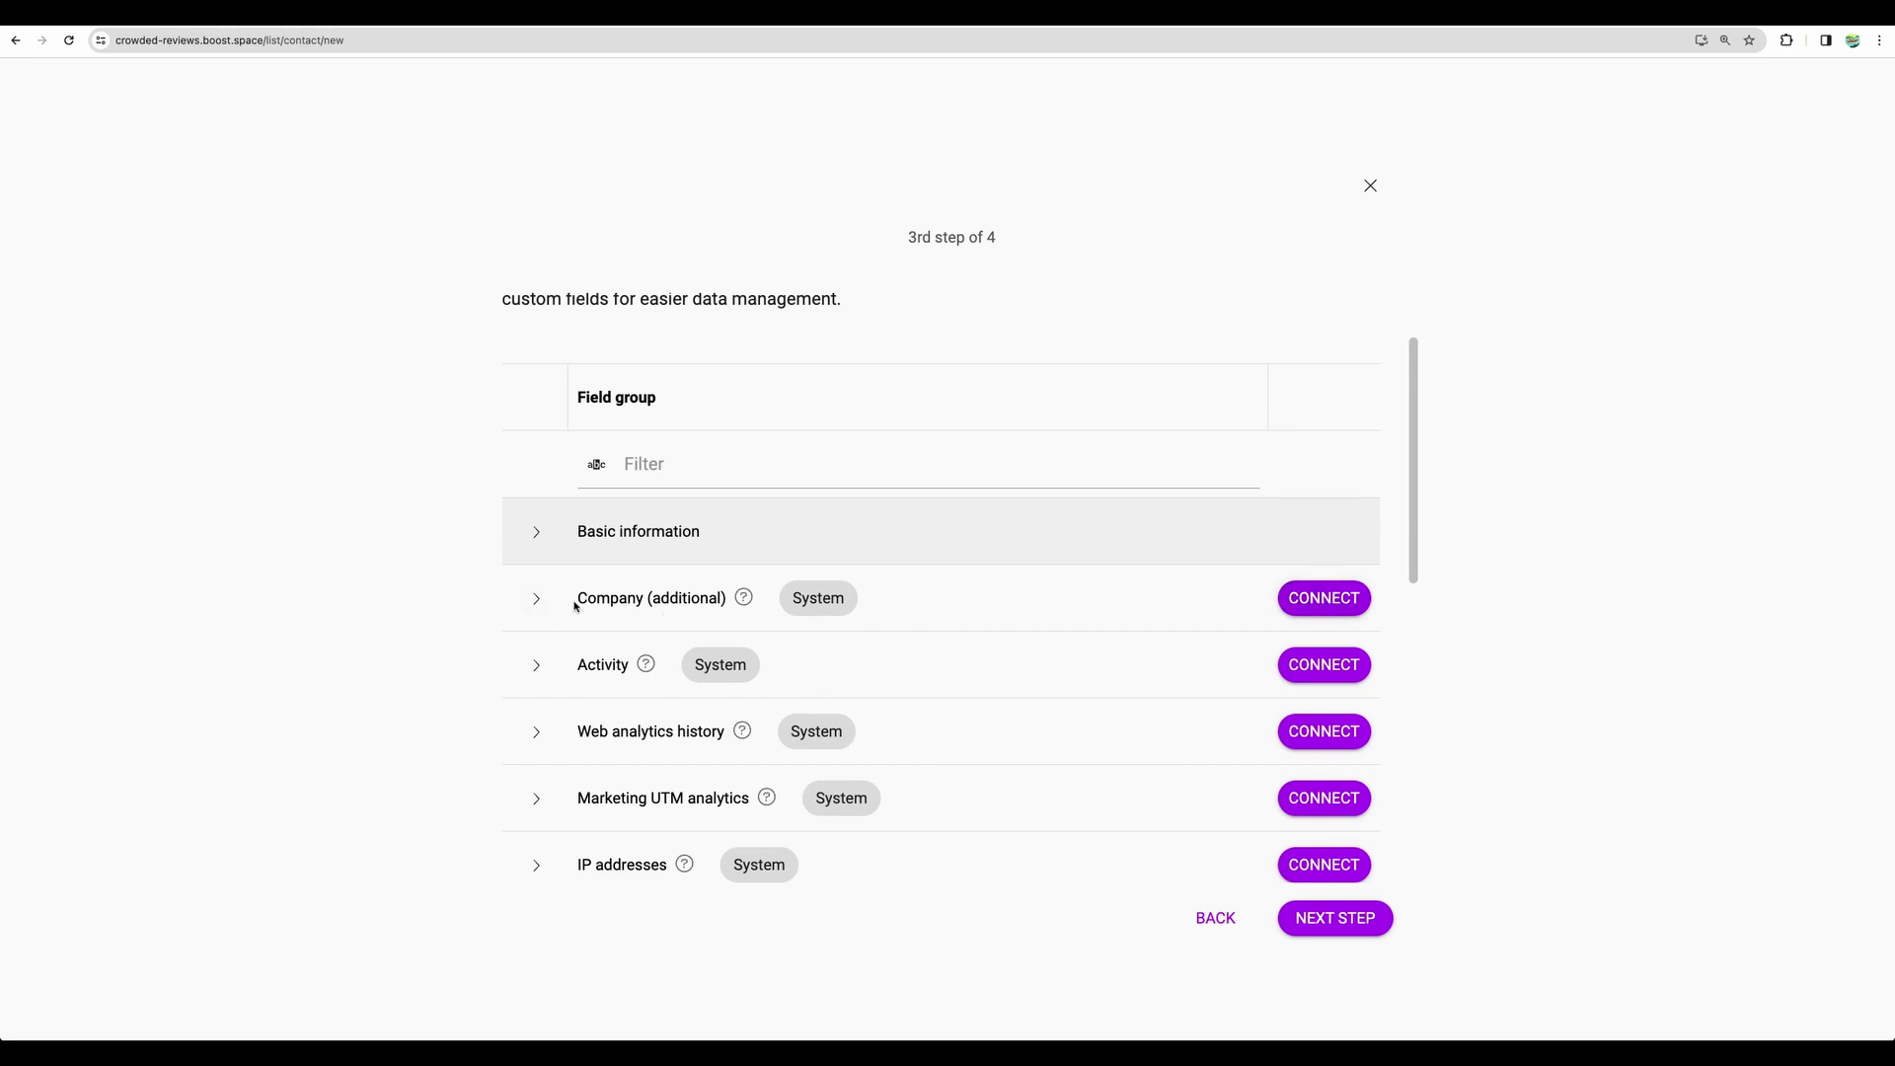
Expand the Company (additional) field group and connect it to the list.
{"action": "left_click_drag", "start_coordinate": [576, 601], "coordinate": [722, 601]}
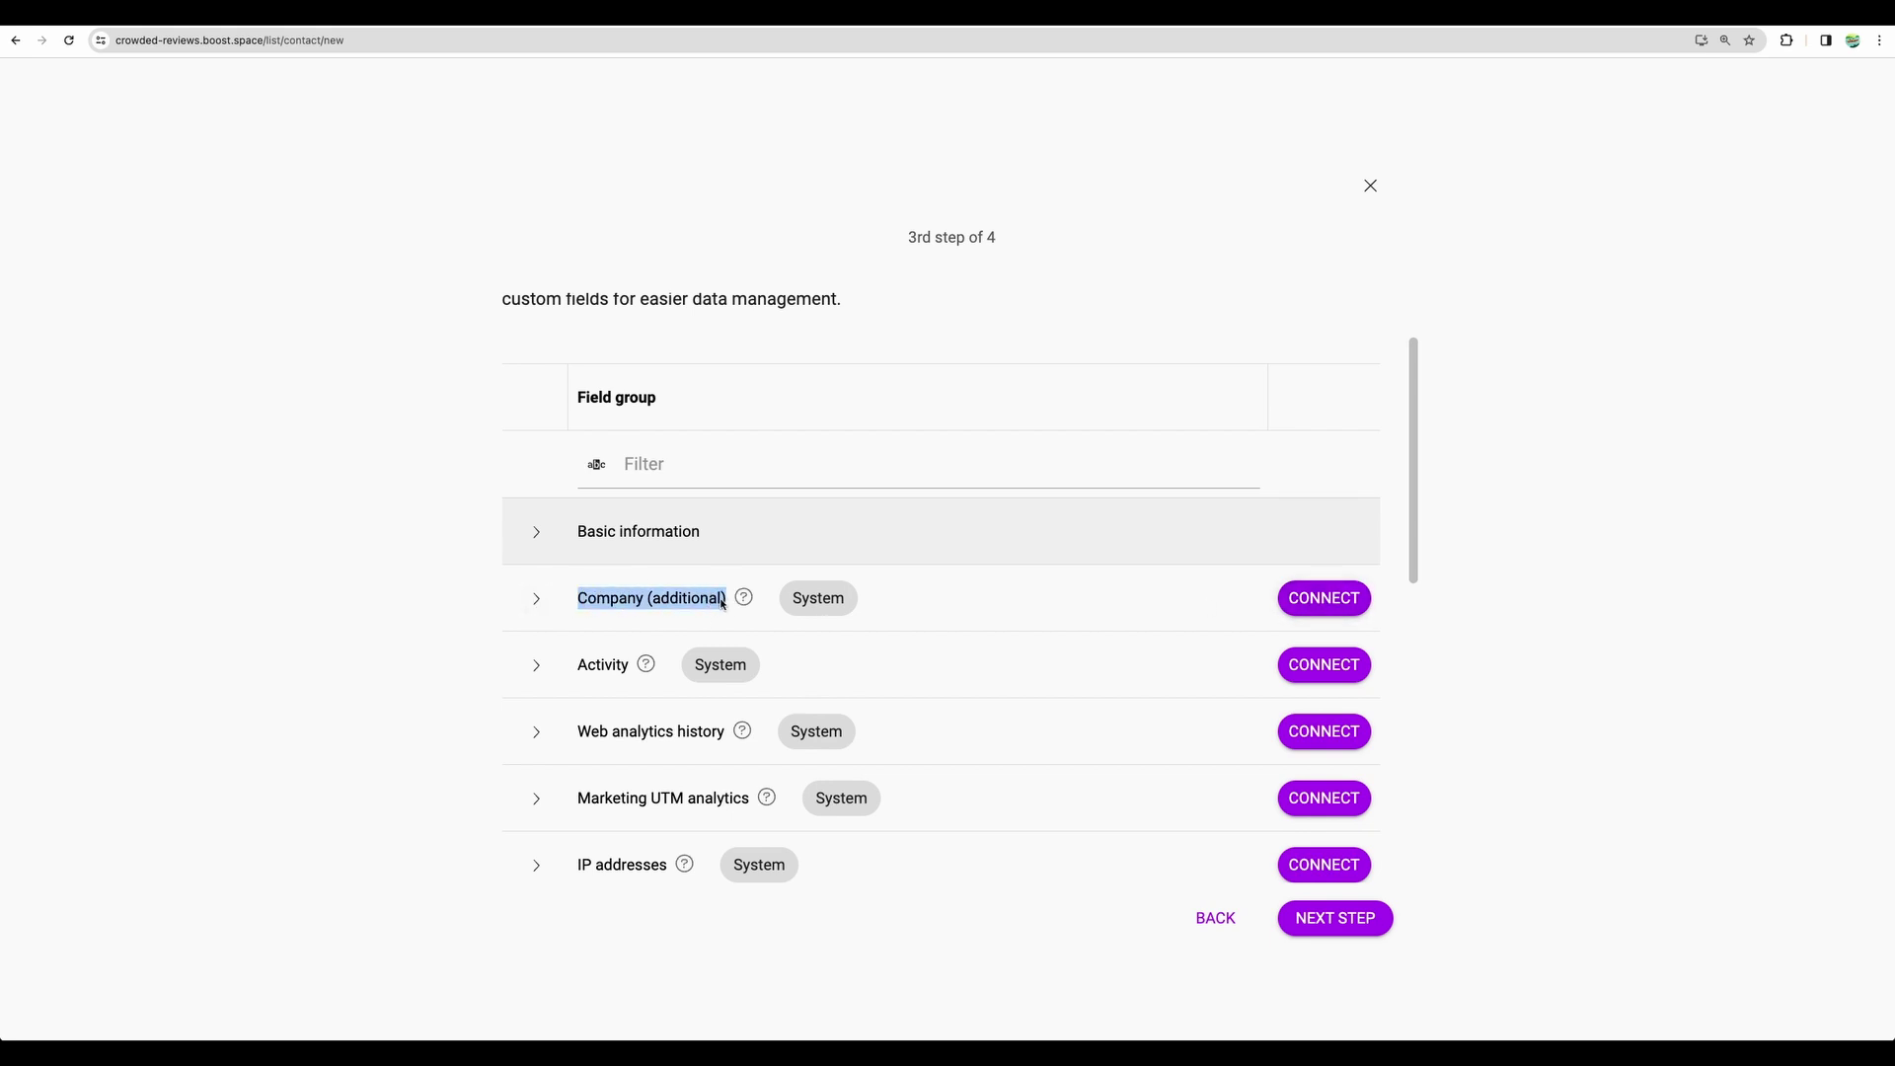
{"action": "left_click", "coordinate": [720, 601]}
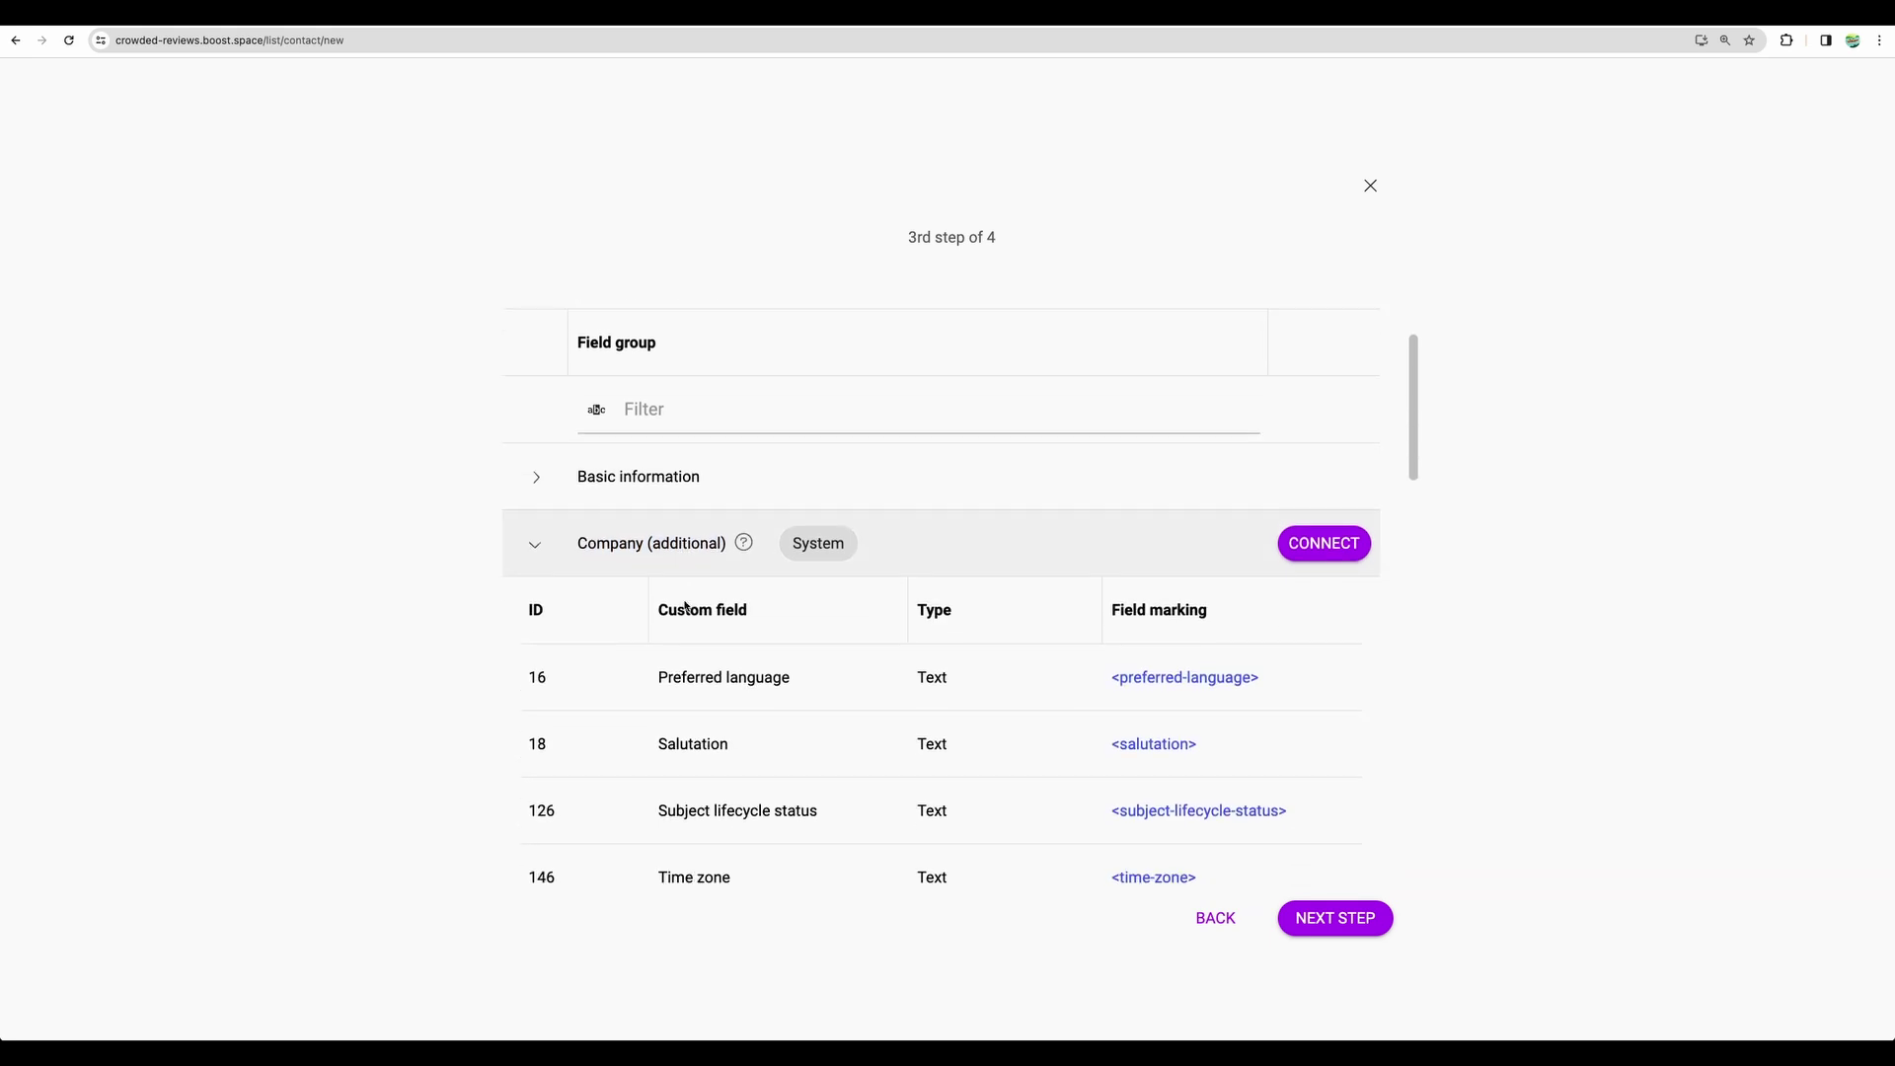
{"action": "scroll", "coordinate": [673, 565], "scroll_direction": "down", "scroll_amount": 3}
{"action": "scroll", "coordinate": [674, 565], "scroll_direction": "down", "scroll_amount": 1}
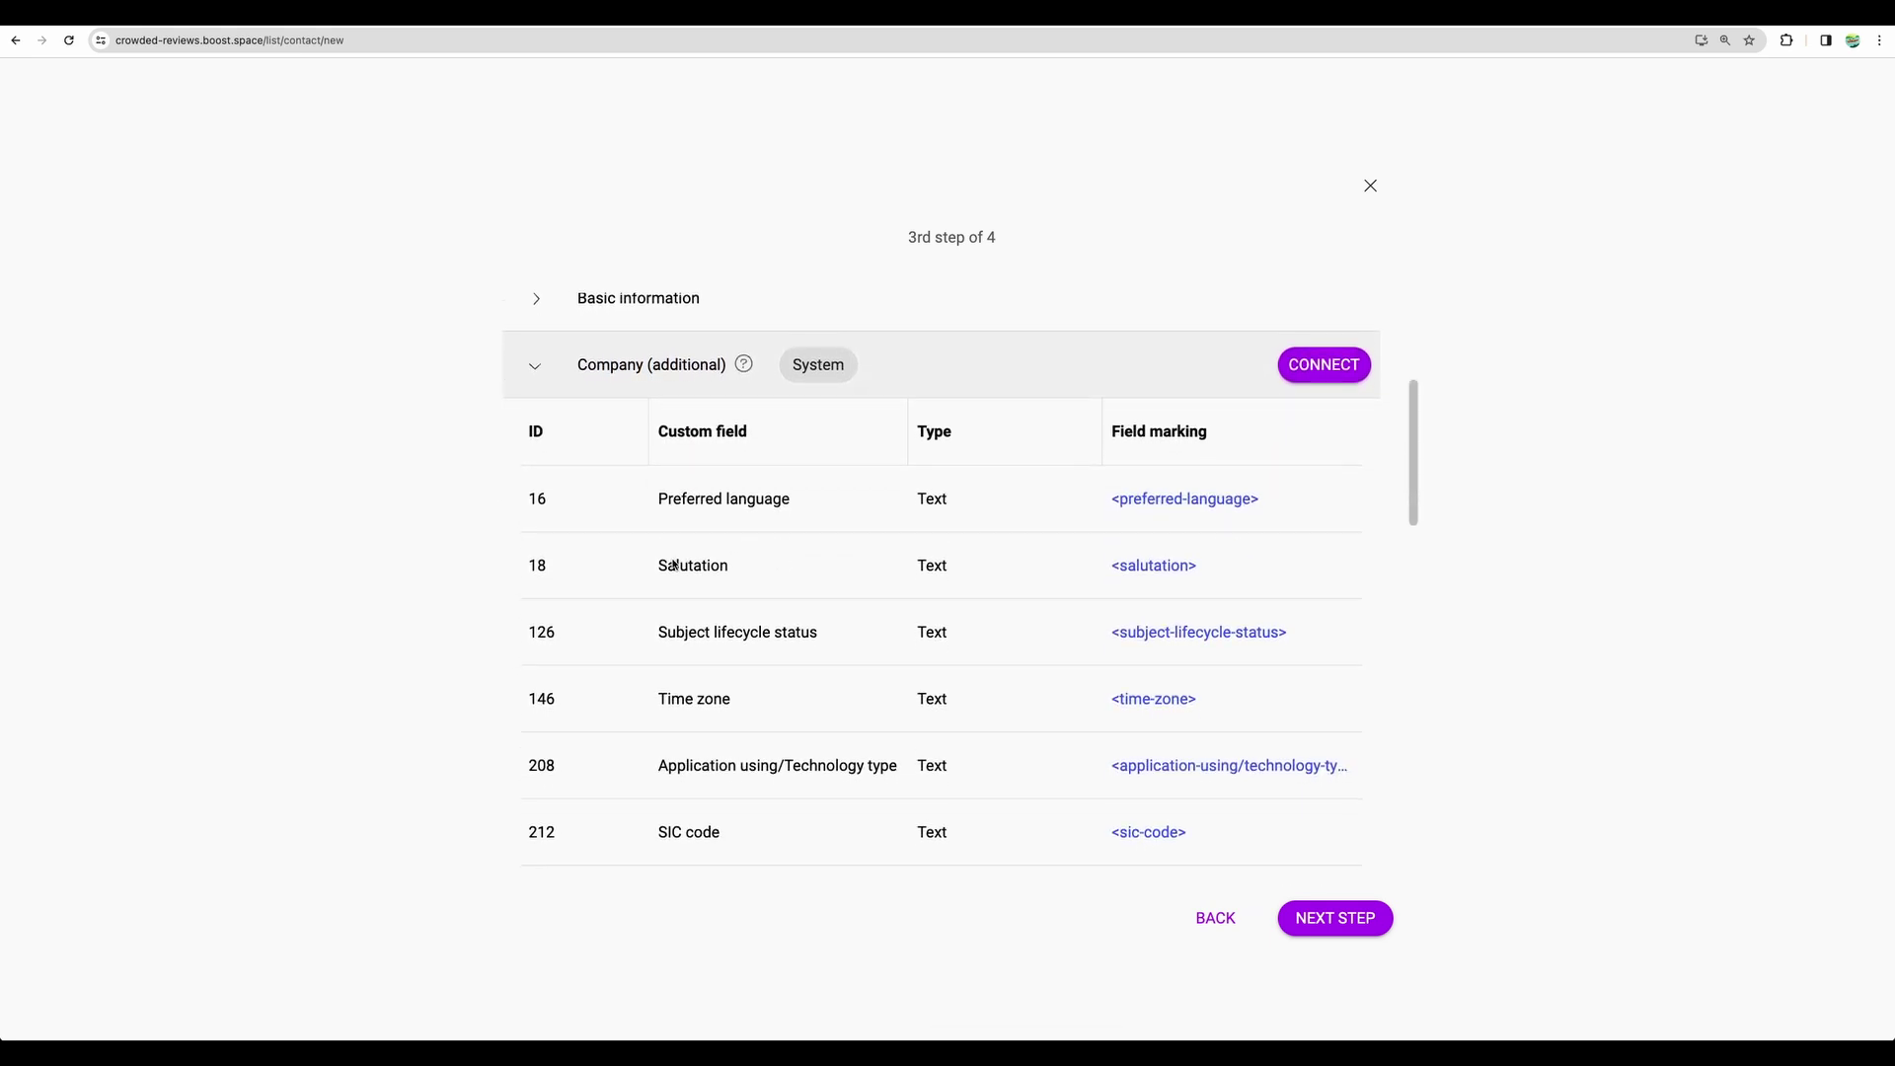
{"action": "left_click", "coordinate": [1325, 334]}
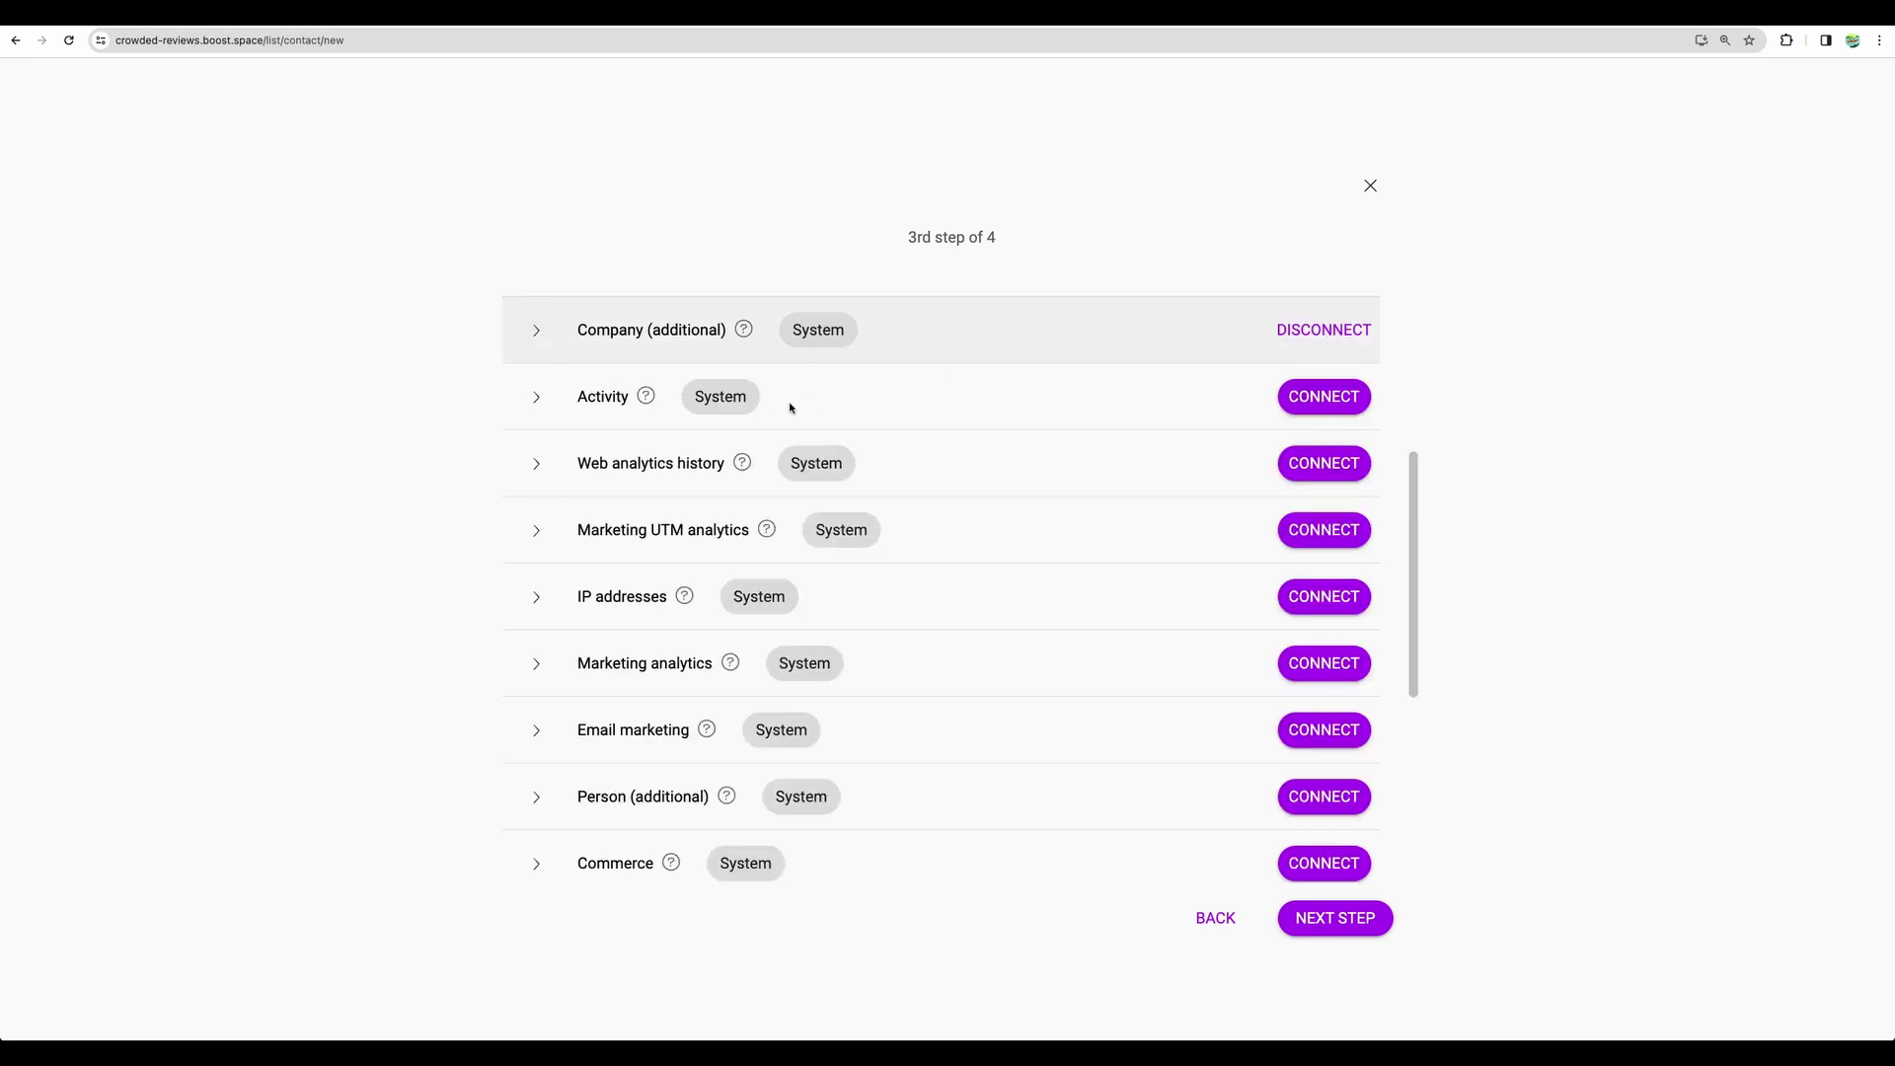
Browse the remaining field groups, including the custom group option, and advance to step 4.
{"action": "scroll", "coordinate": [789, 408], "scroll_direction": "up", "scroll_amount": 3}
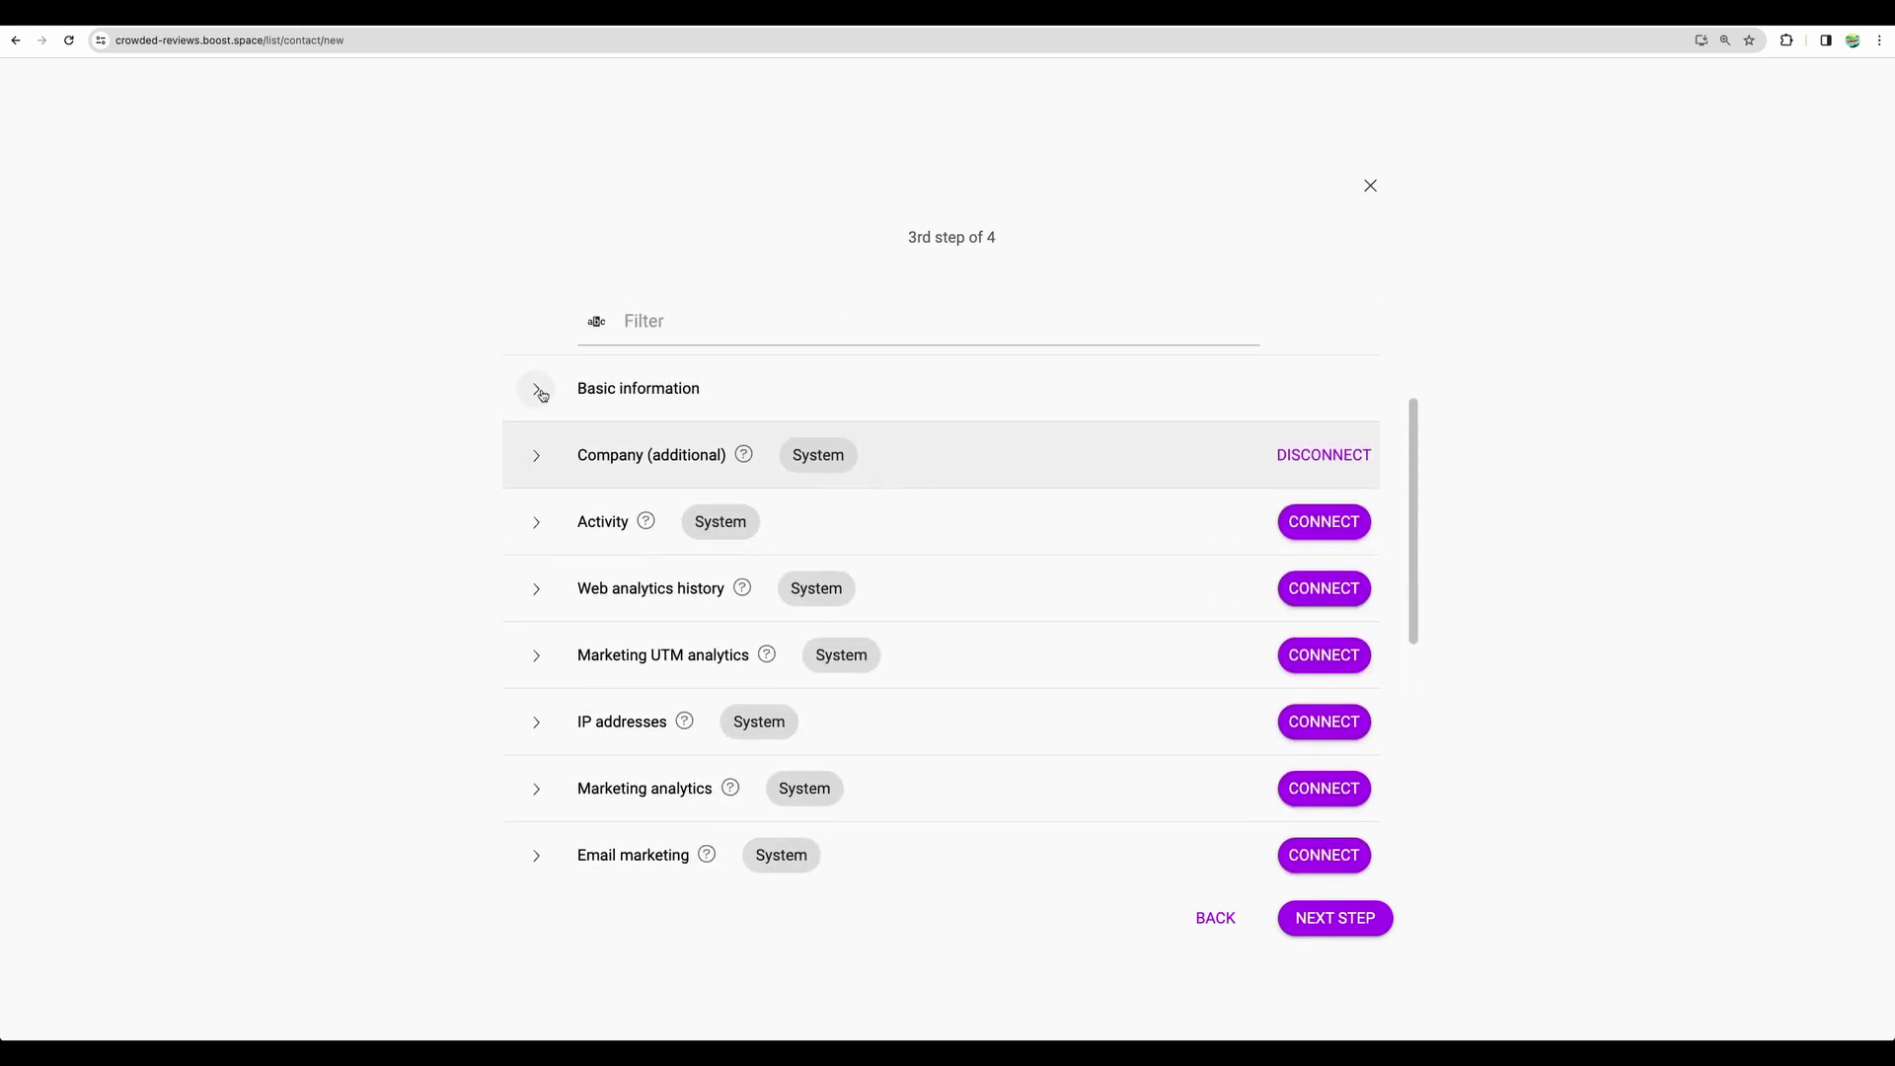
{"action": "left_click_drag", "start_coordinate": [605, 391], "coordinate": [690, 392]}
{"action": "left_click", "coordinate": [619, 443]}
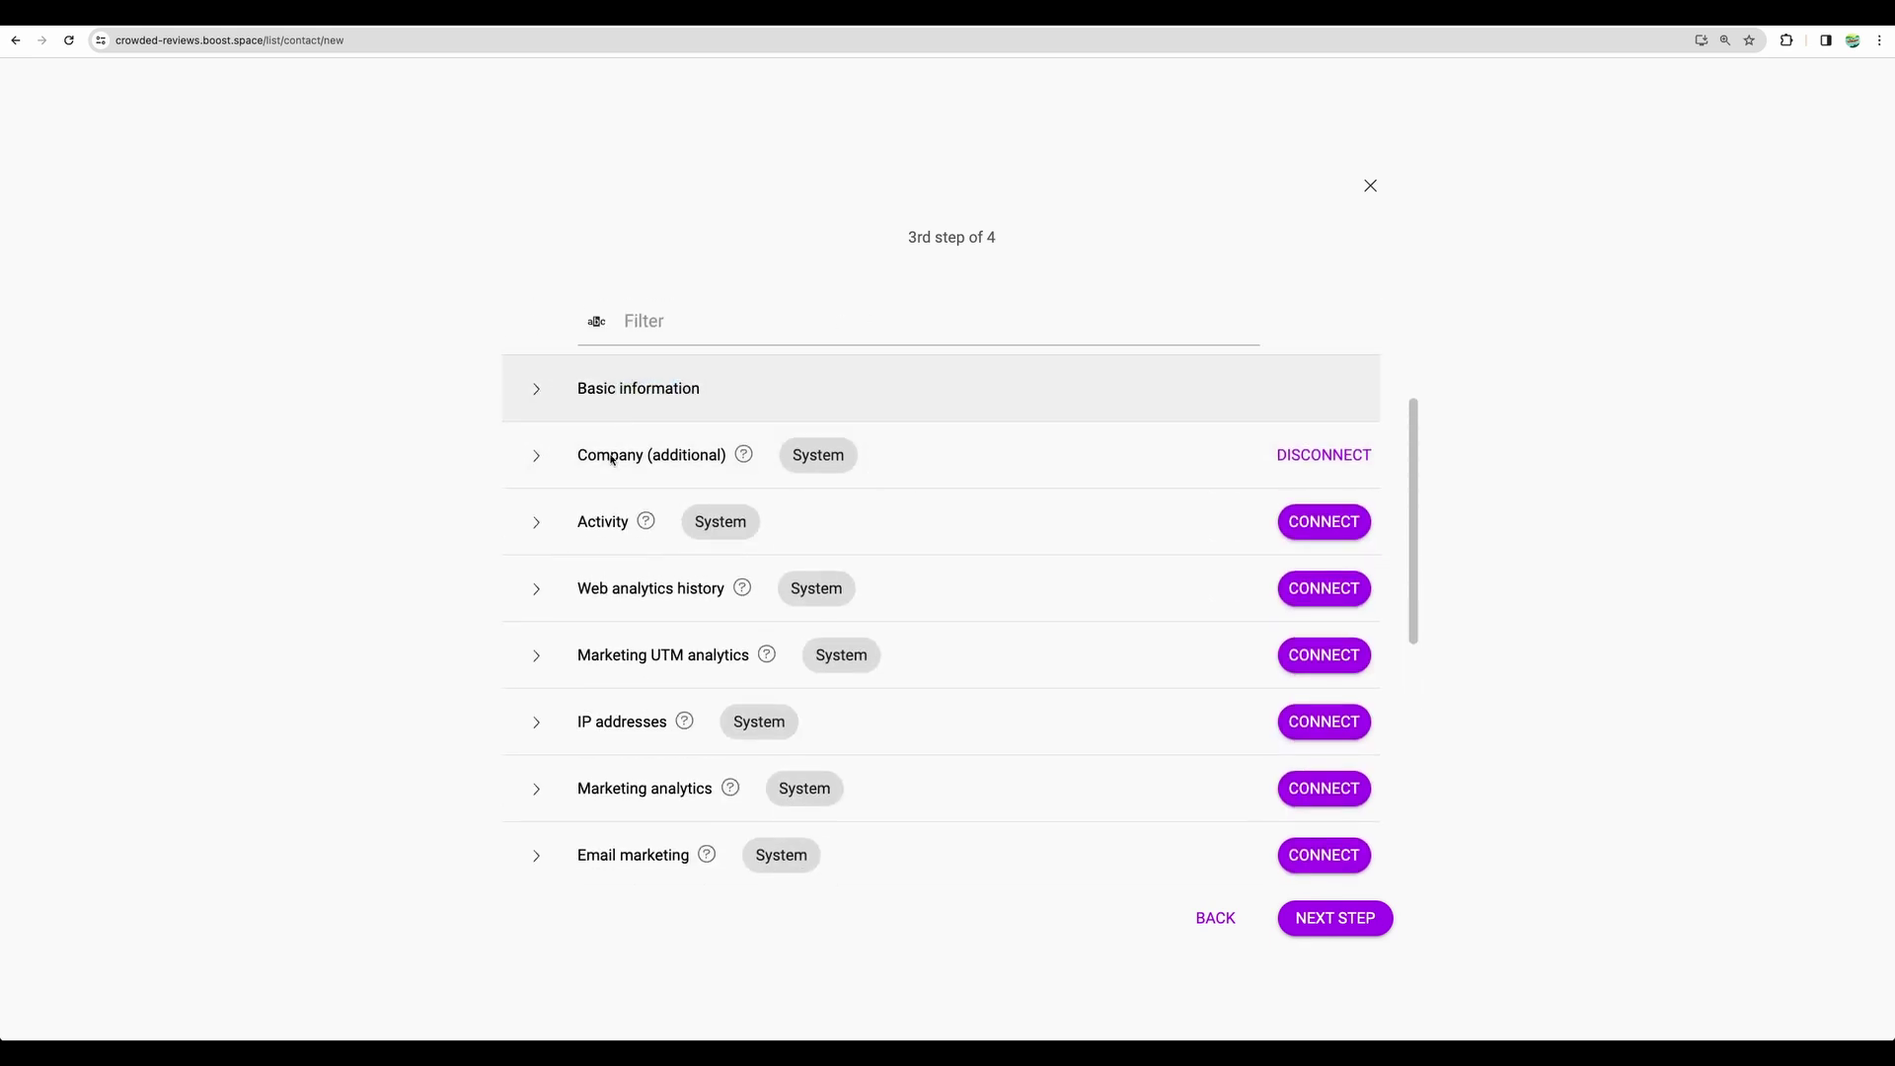
{"action": "scroll", "coordinate": [1239, 592], "scroll_direction": "down", "scroll_amount": 5}
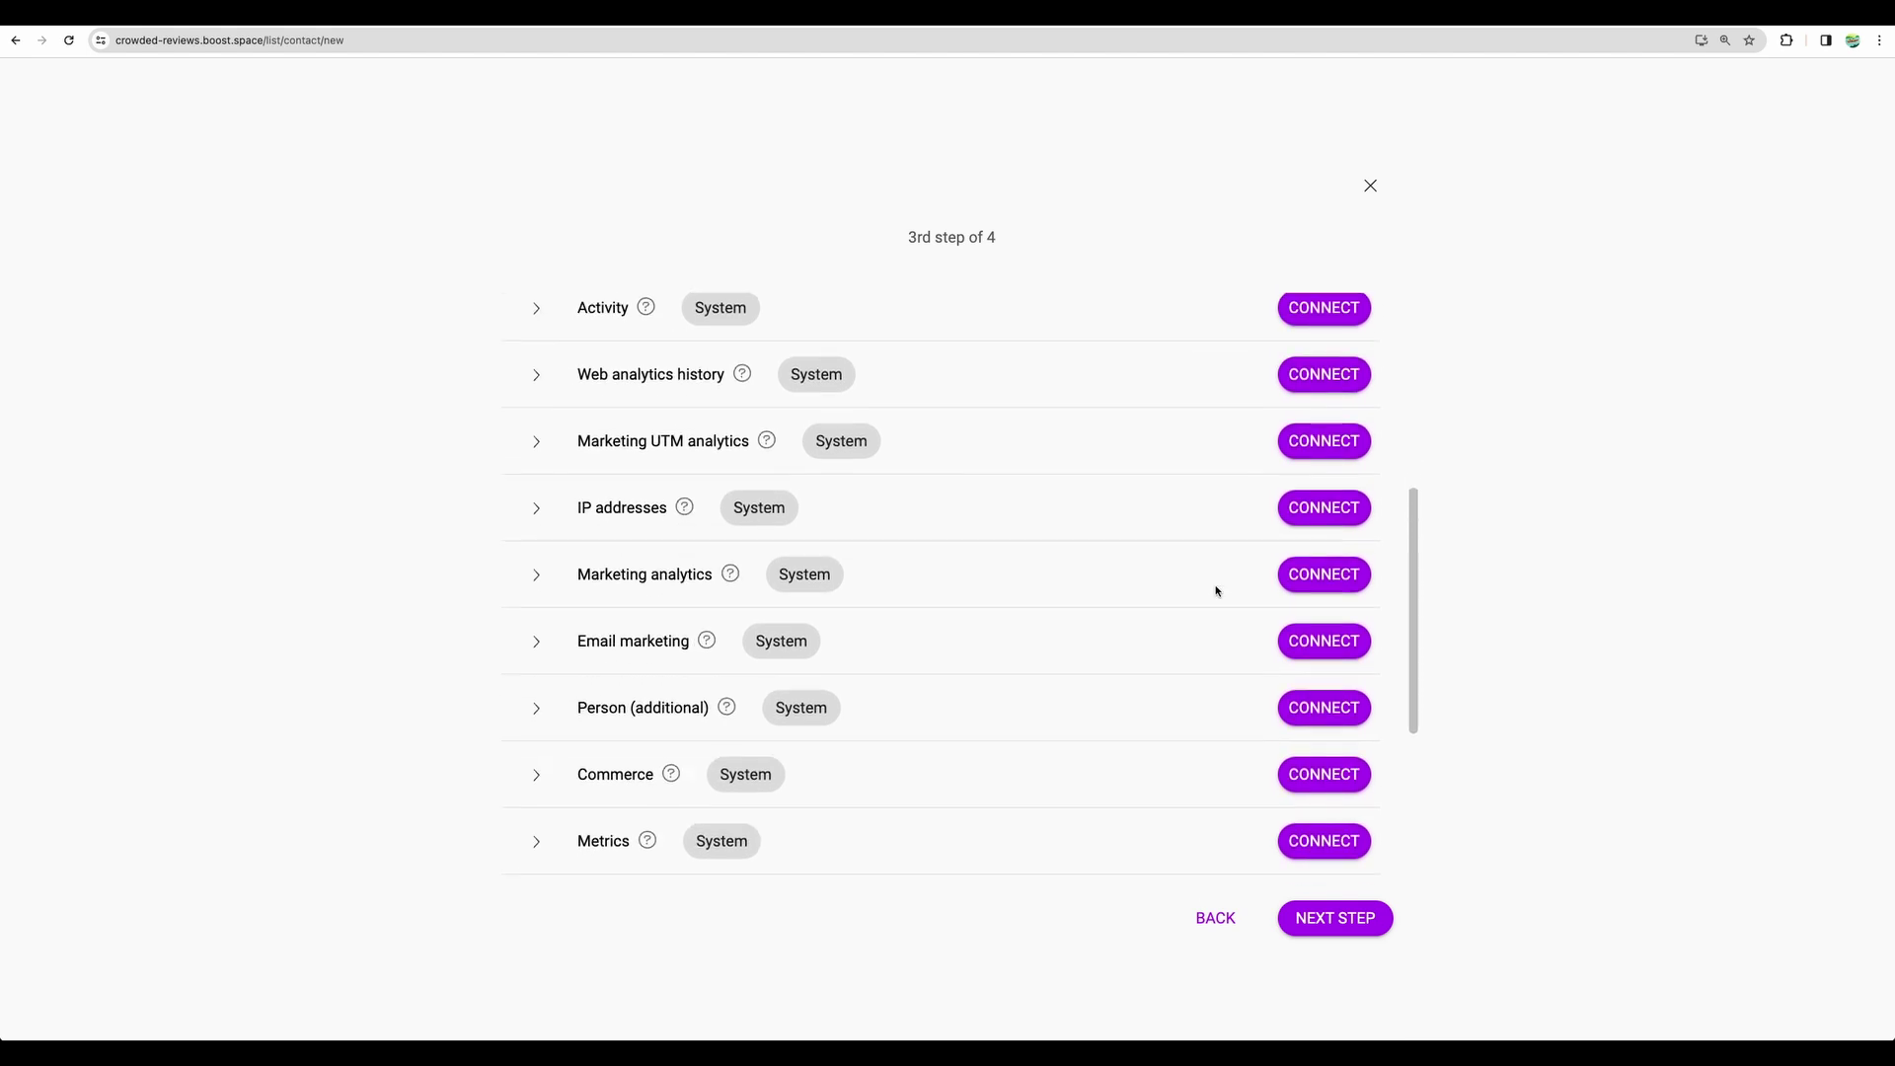
{"action": "scroll", "coordinate": [1216, 592], "scroll_direction": "down", "scroll_amount": 3}
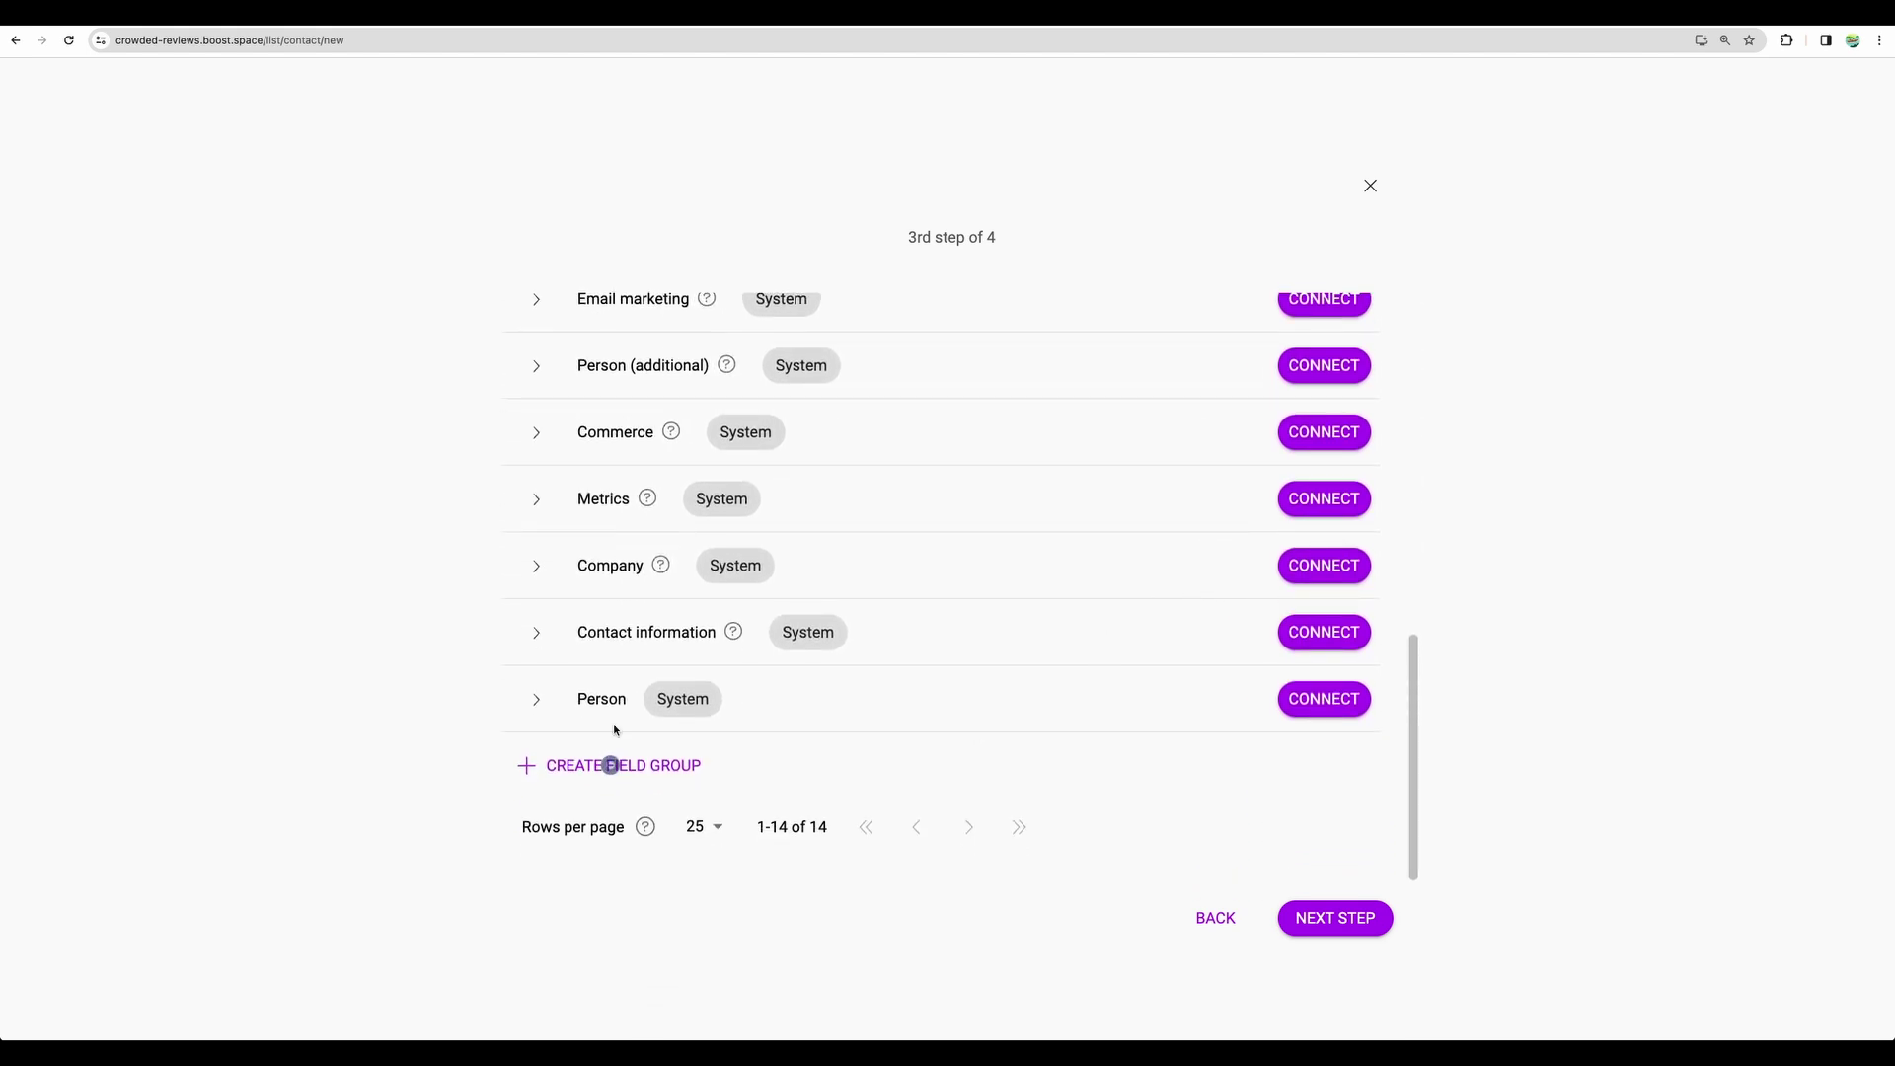
{"action": "left_click", "coordinate": [610, 762]}
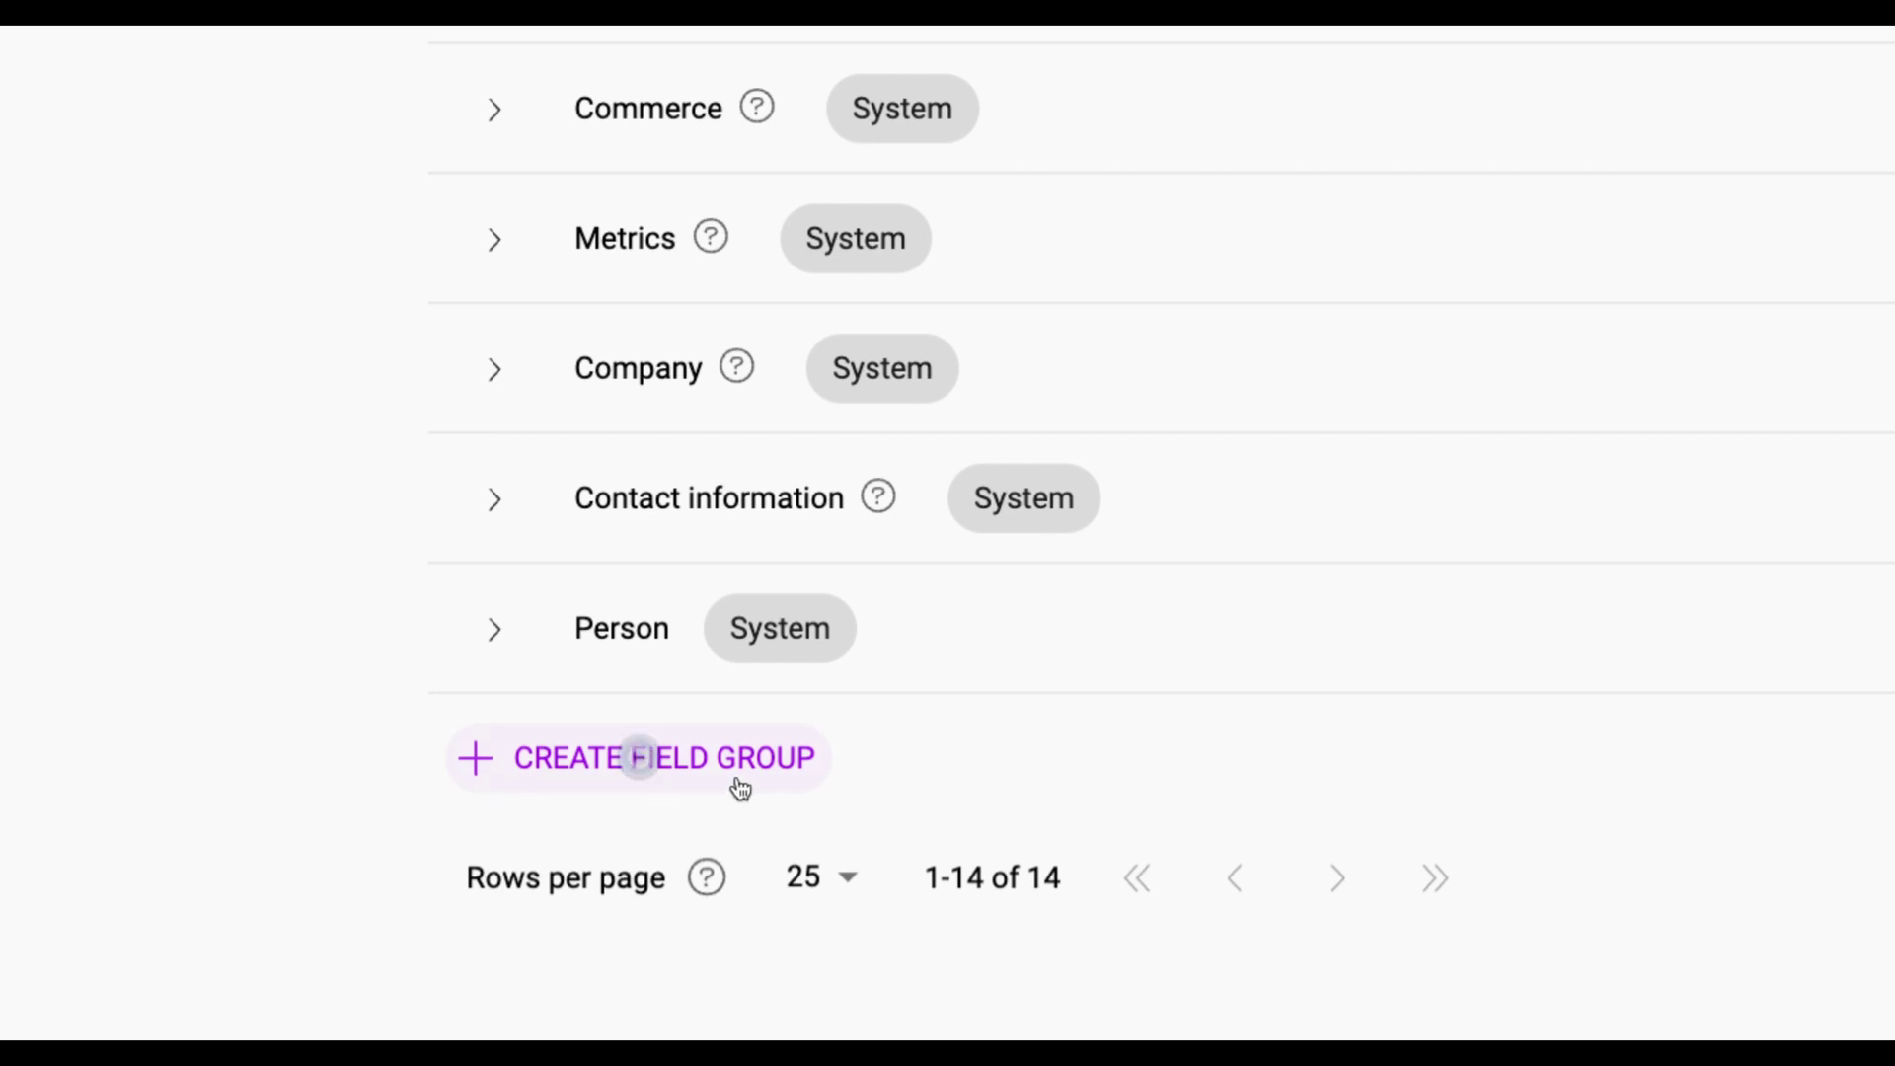
{"action": "left_click", "coordinate": [1338, 916]}
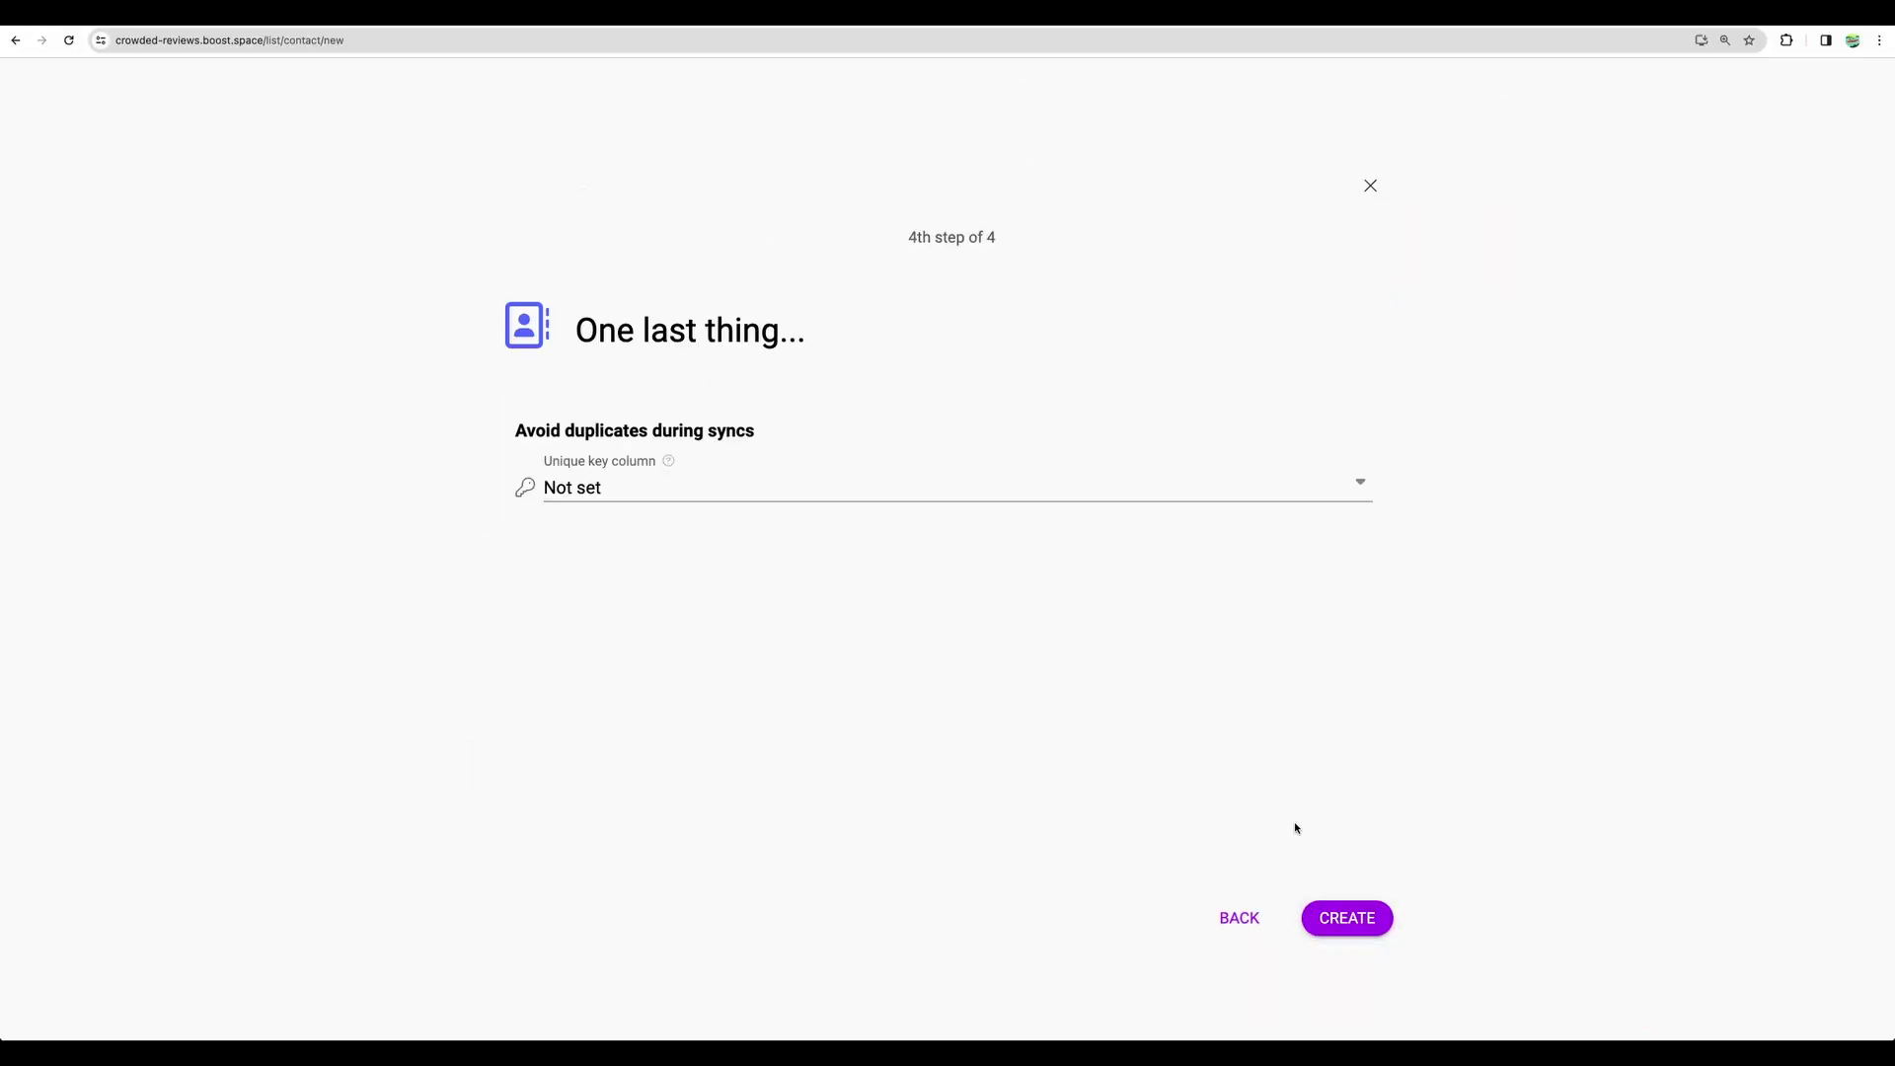
Choose Main email as the unique key column and create the All Contacts space.
{"action": "left_click", "coordinate": [731, 493]}
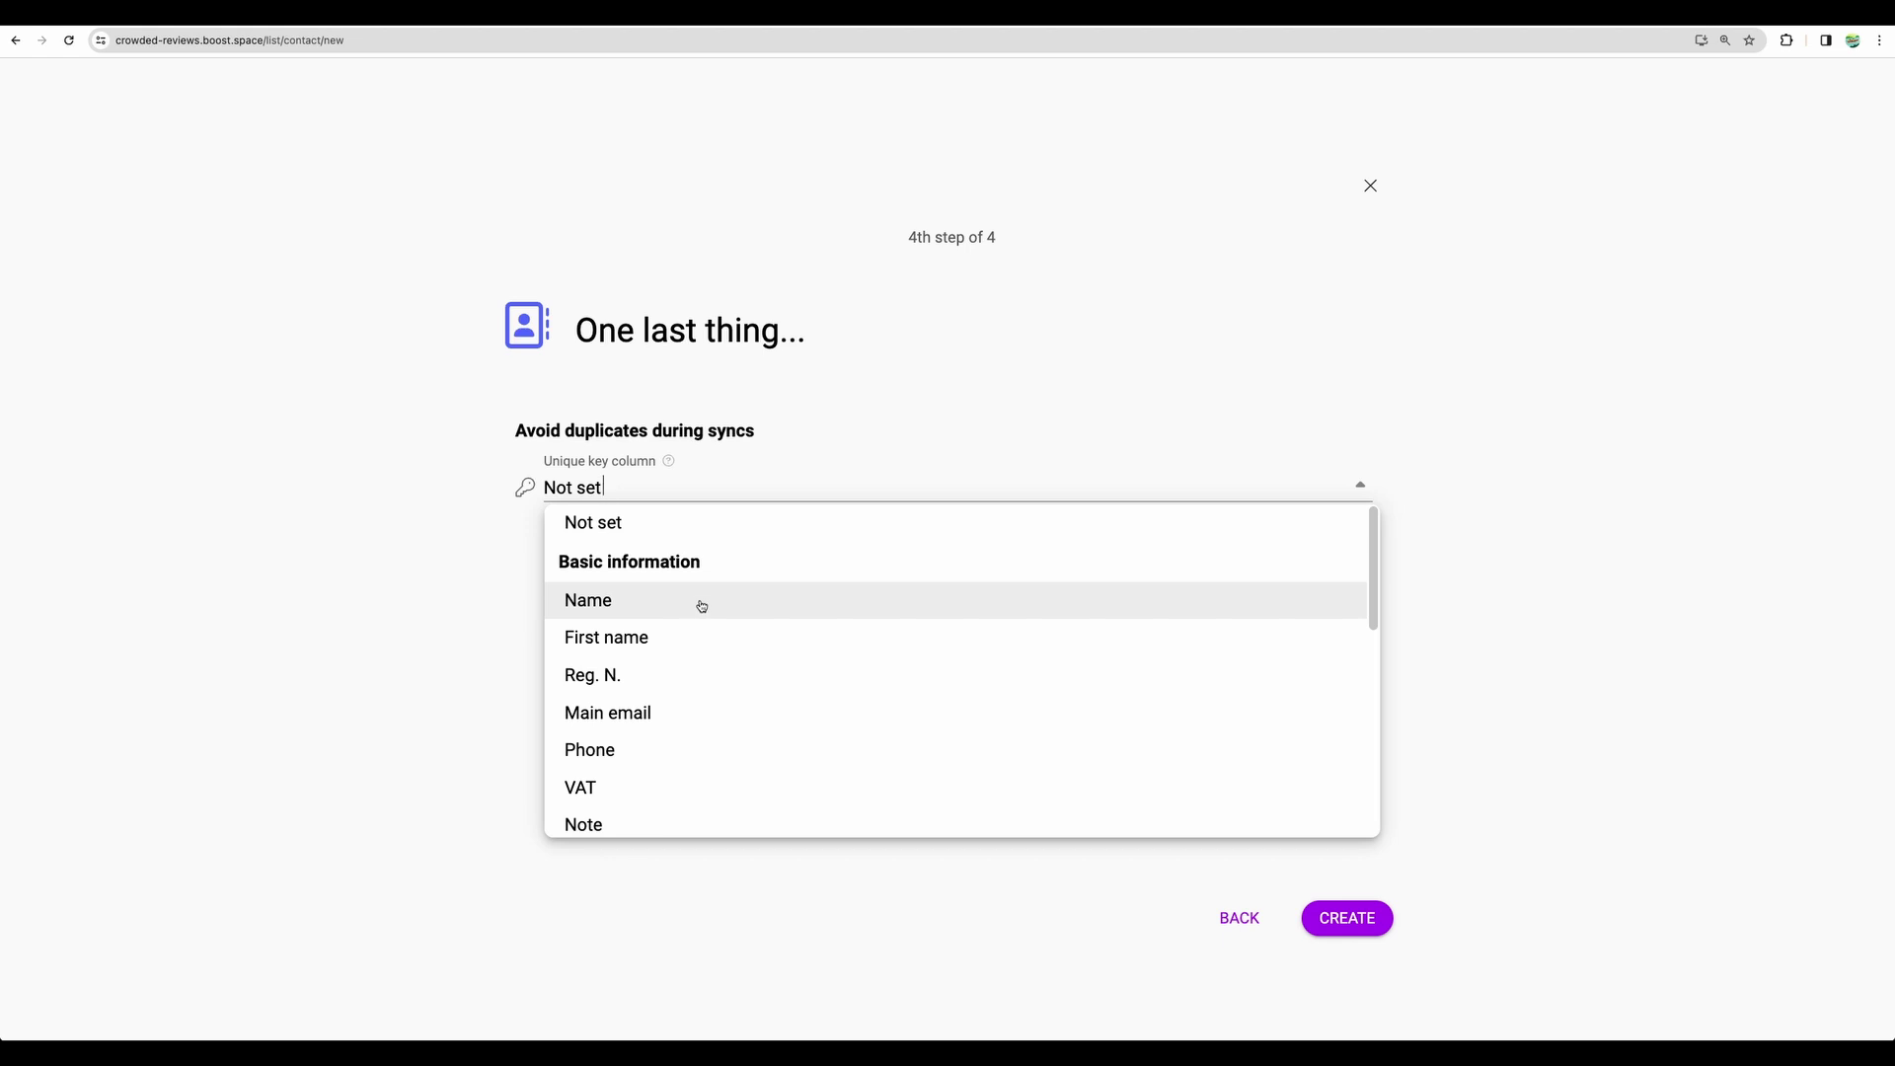
{"action": "scroll", "coordinate": [702, 617], "scroll_direction": "down", "scroll_amount": 2}
{"action": "scroll", "coordinate": [707, 615], "scroll_direction": "up", "scroll_amount": 2}
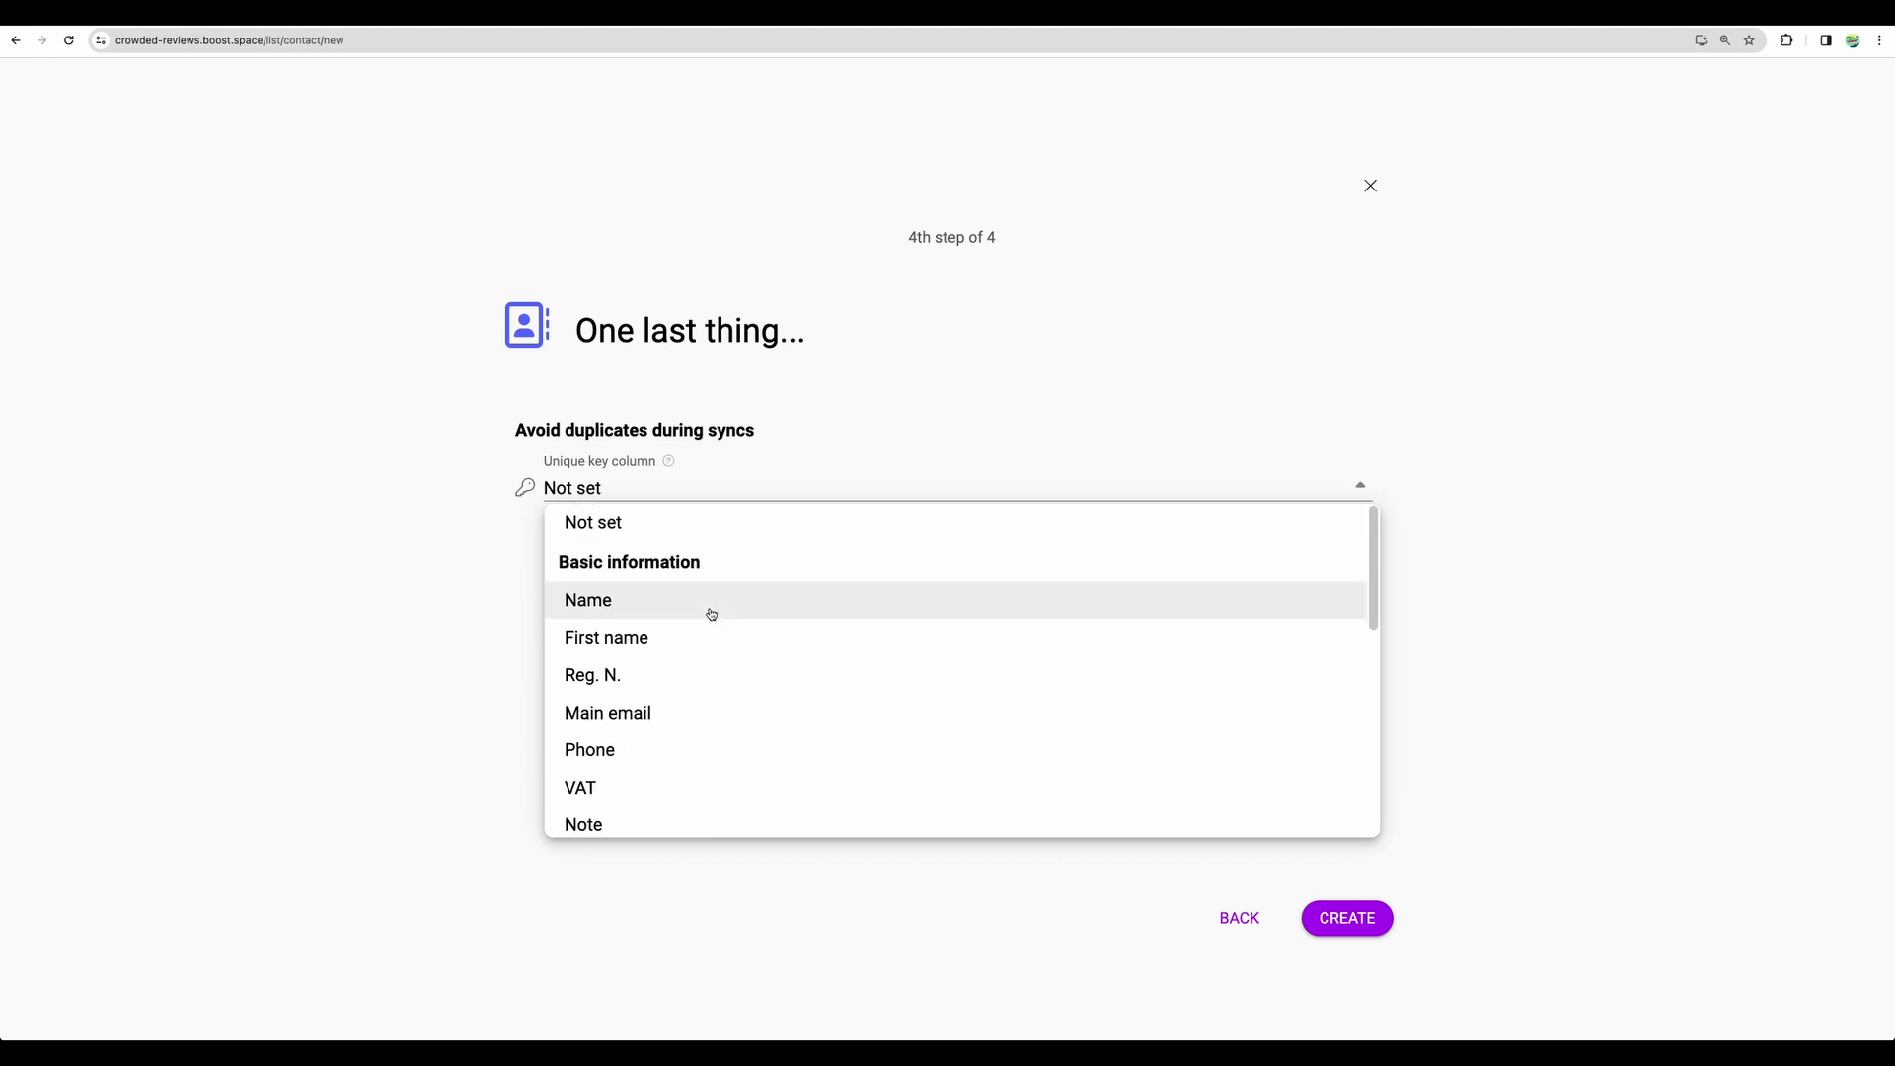
{"action": "left_click", "coordinate": [679, 721]}
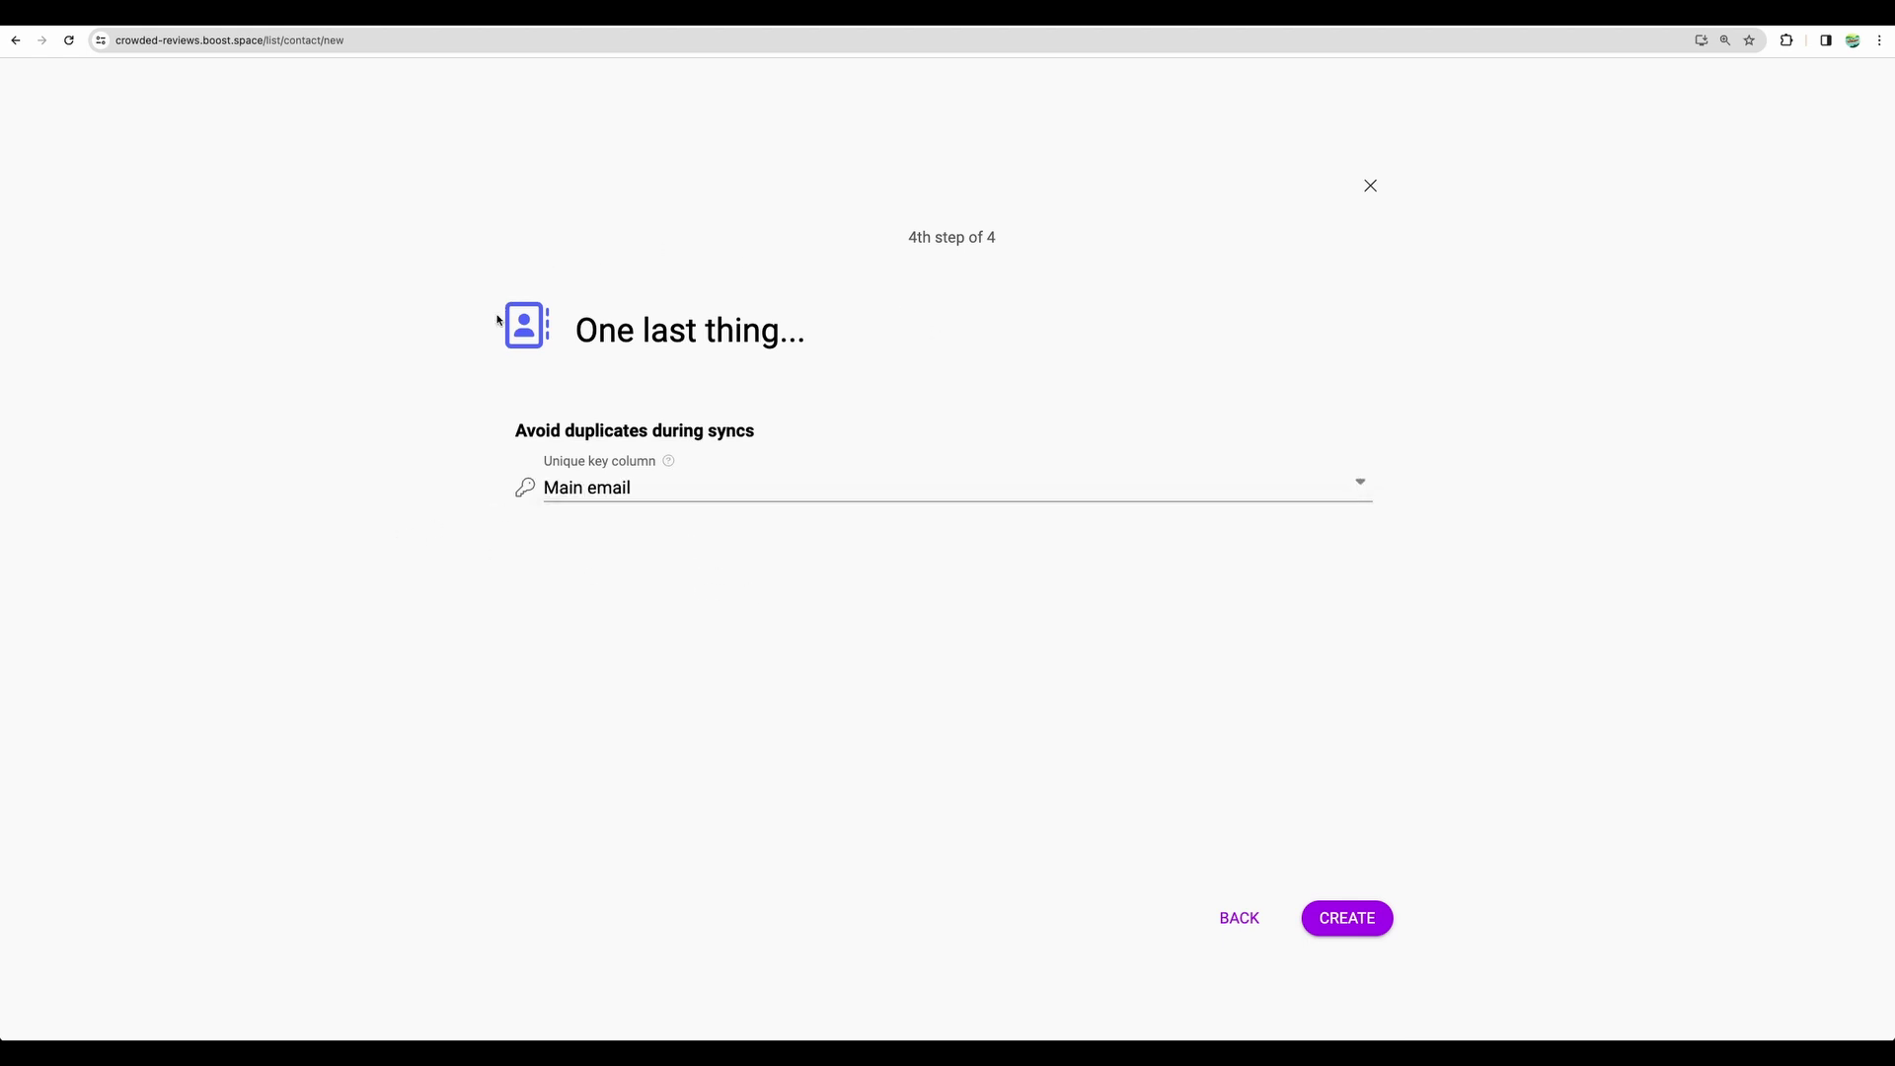
{"action": "left_click", "coordinate": [1364, 926]}
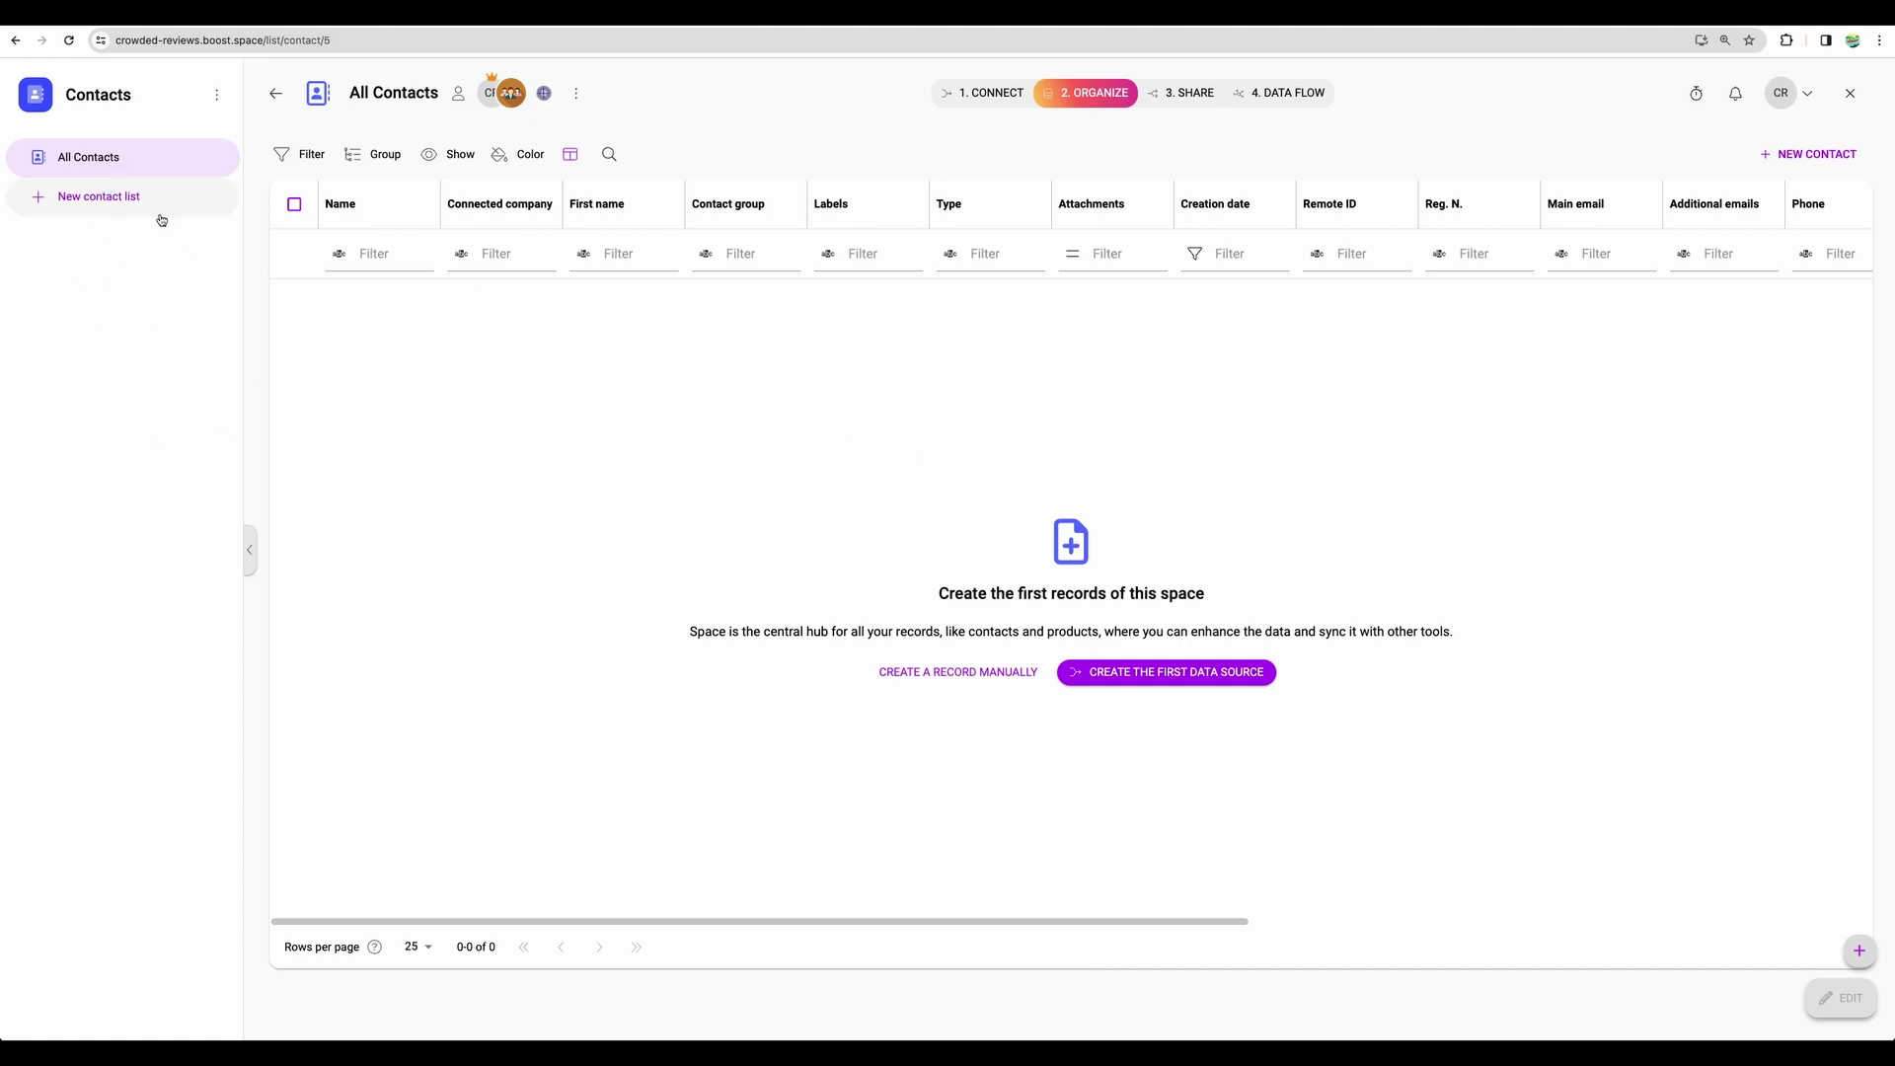
Open the Actions menu for All Contacts from its sidebar kebab button.
{"action": "left_click", "coordinate": [218, 158]}
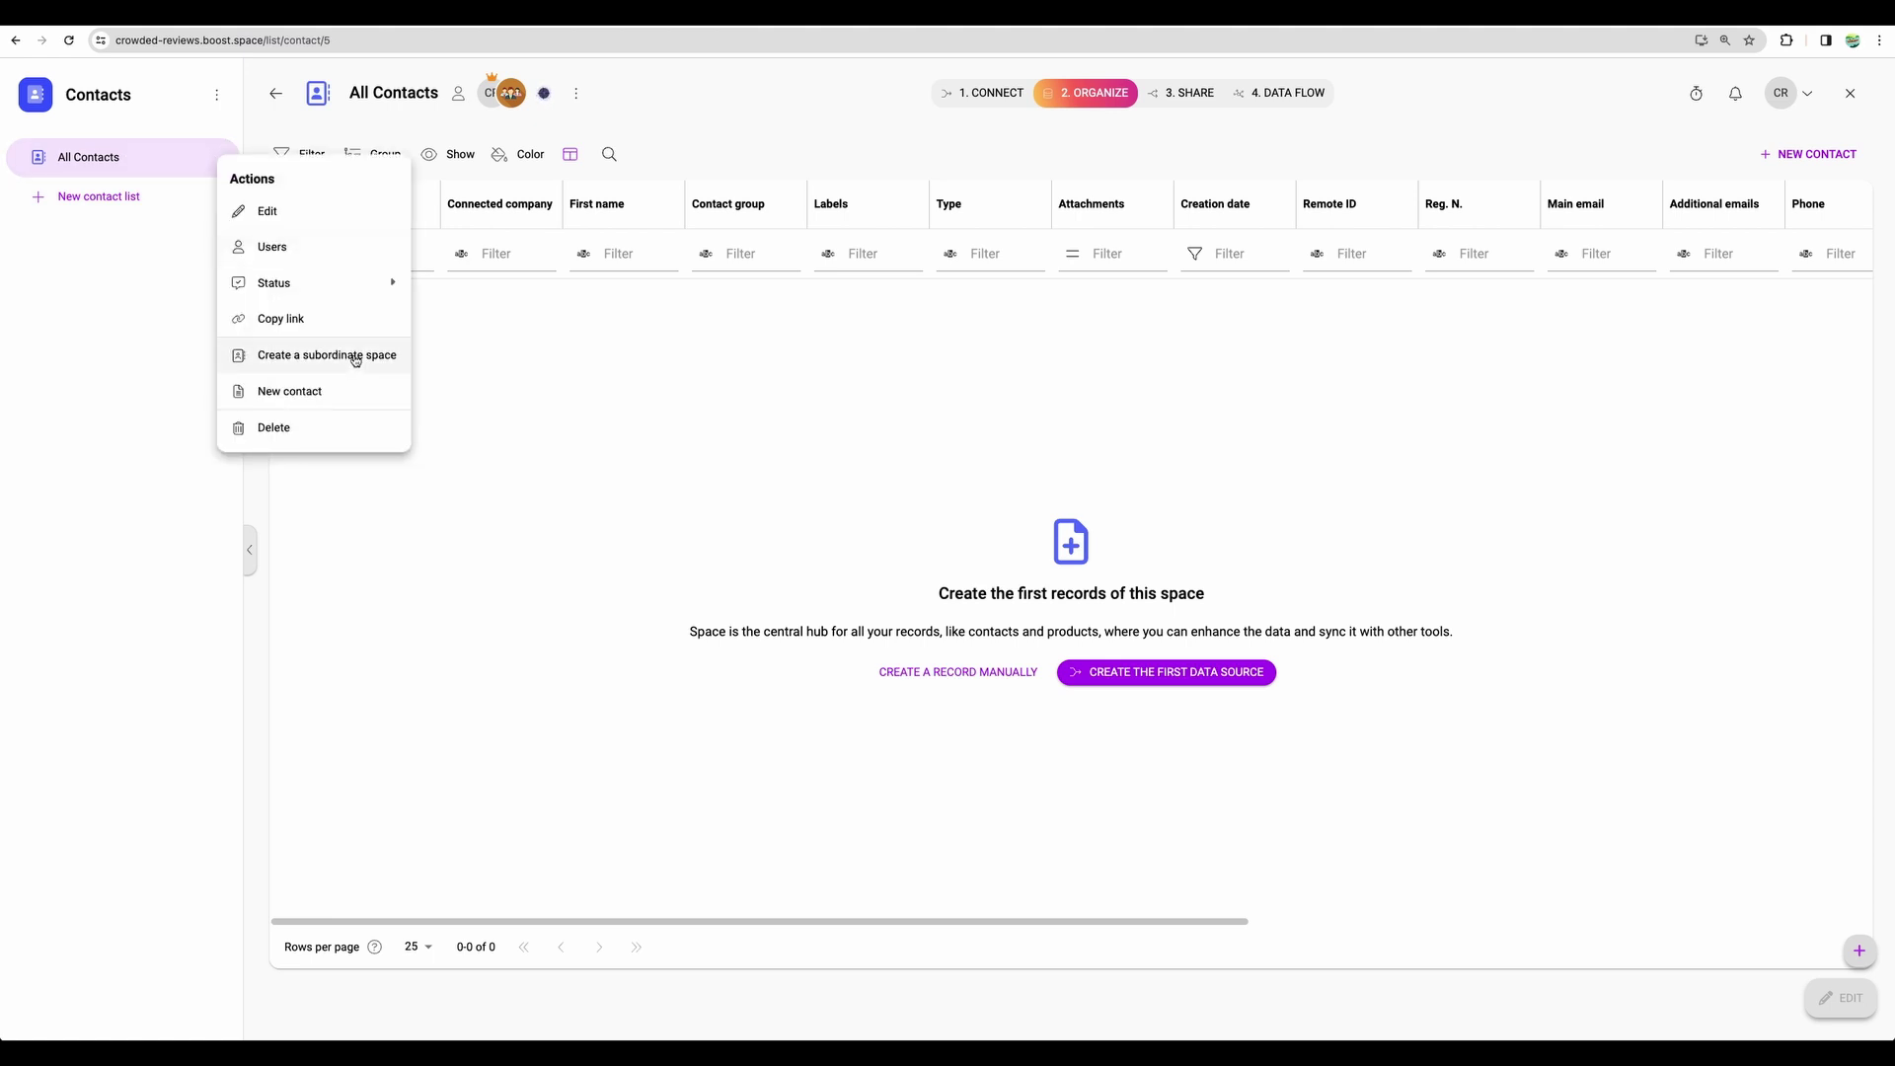
Begin a subordinate space under parent All Contacts named 'Space inside All Contacts'.
{"action": "left_click", "coordinate": [356, 358]}
{"action": "left_click", "coordinate": [731, 482]}
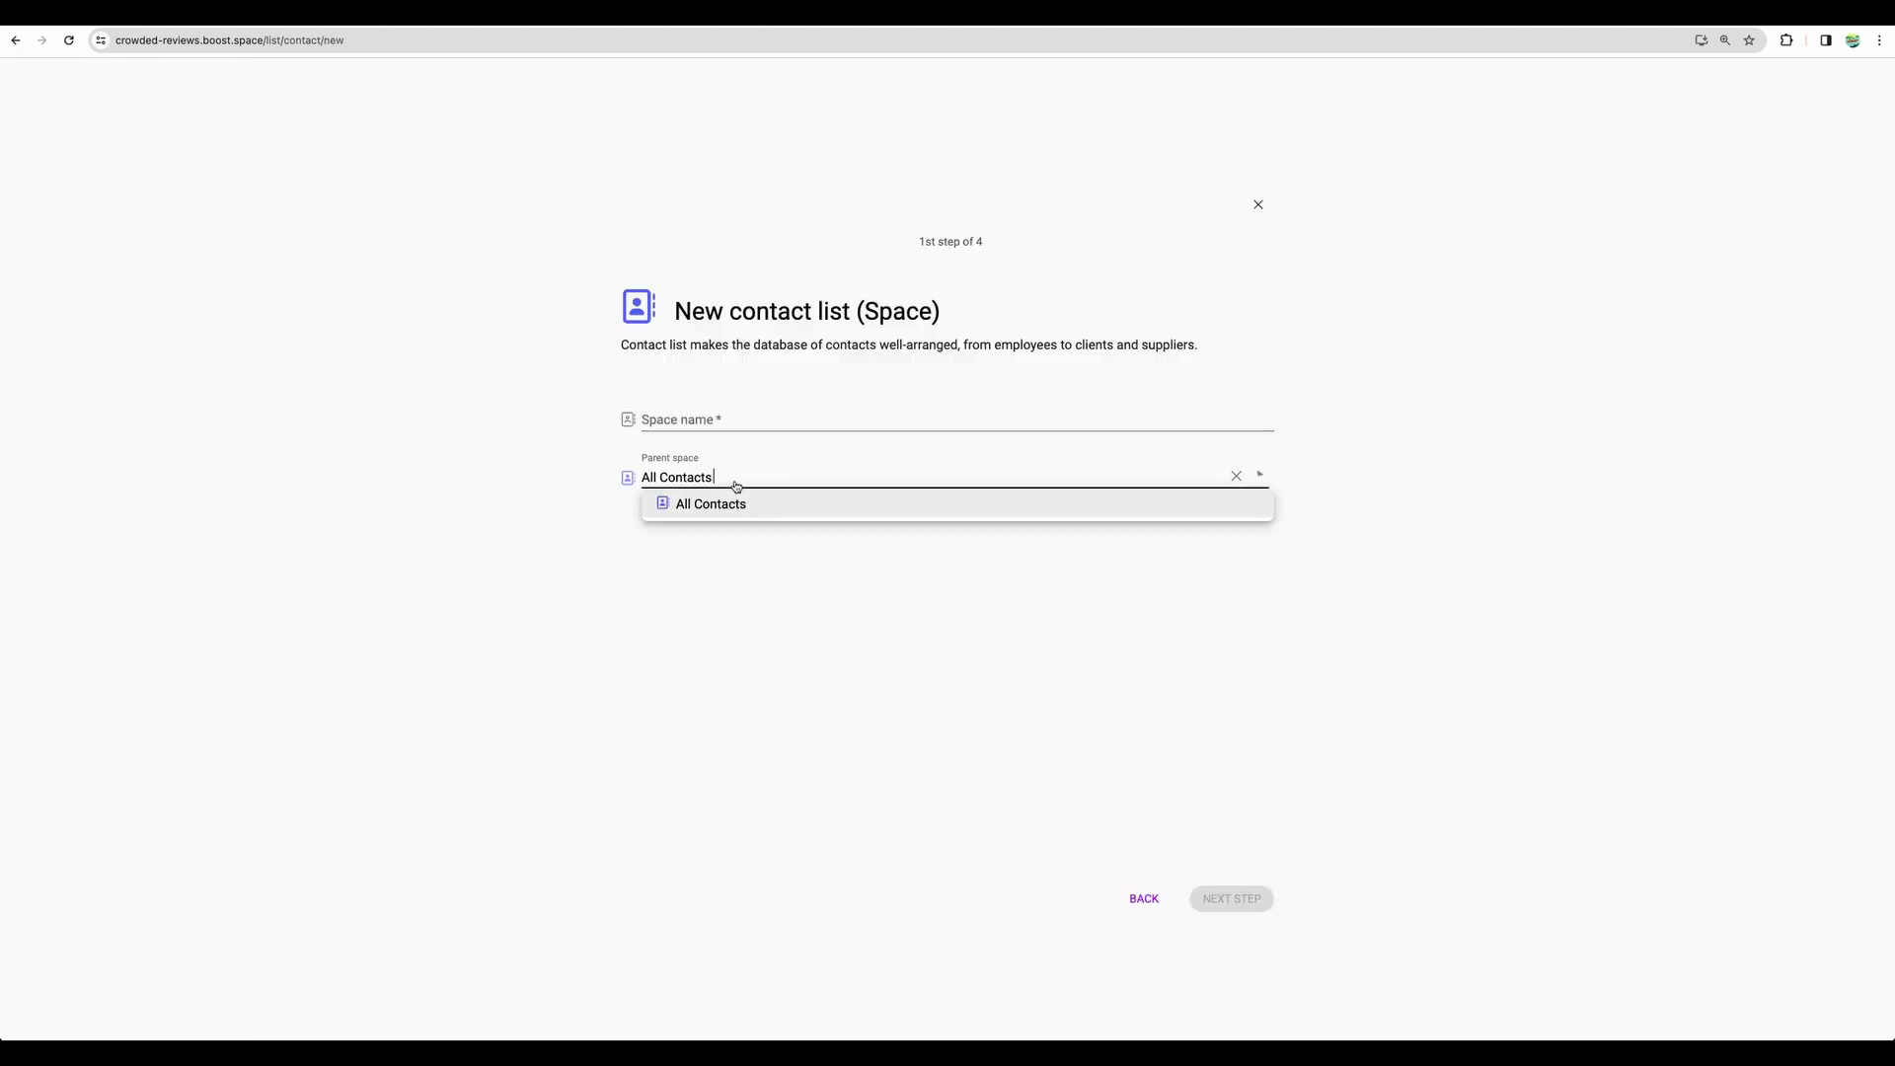
{"action": "left_click", "coordinate": [732, 503]}
{"action": "left_click", "coordinate": [728, 416]}
{"action": "left_click", "coordinate": [1230, 898]}
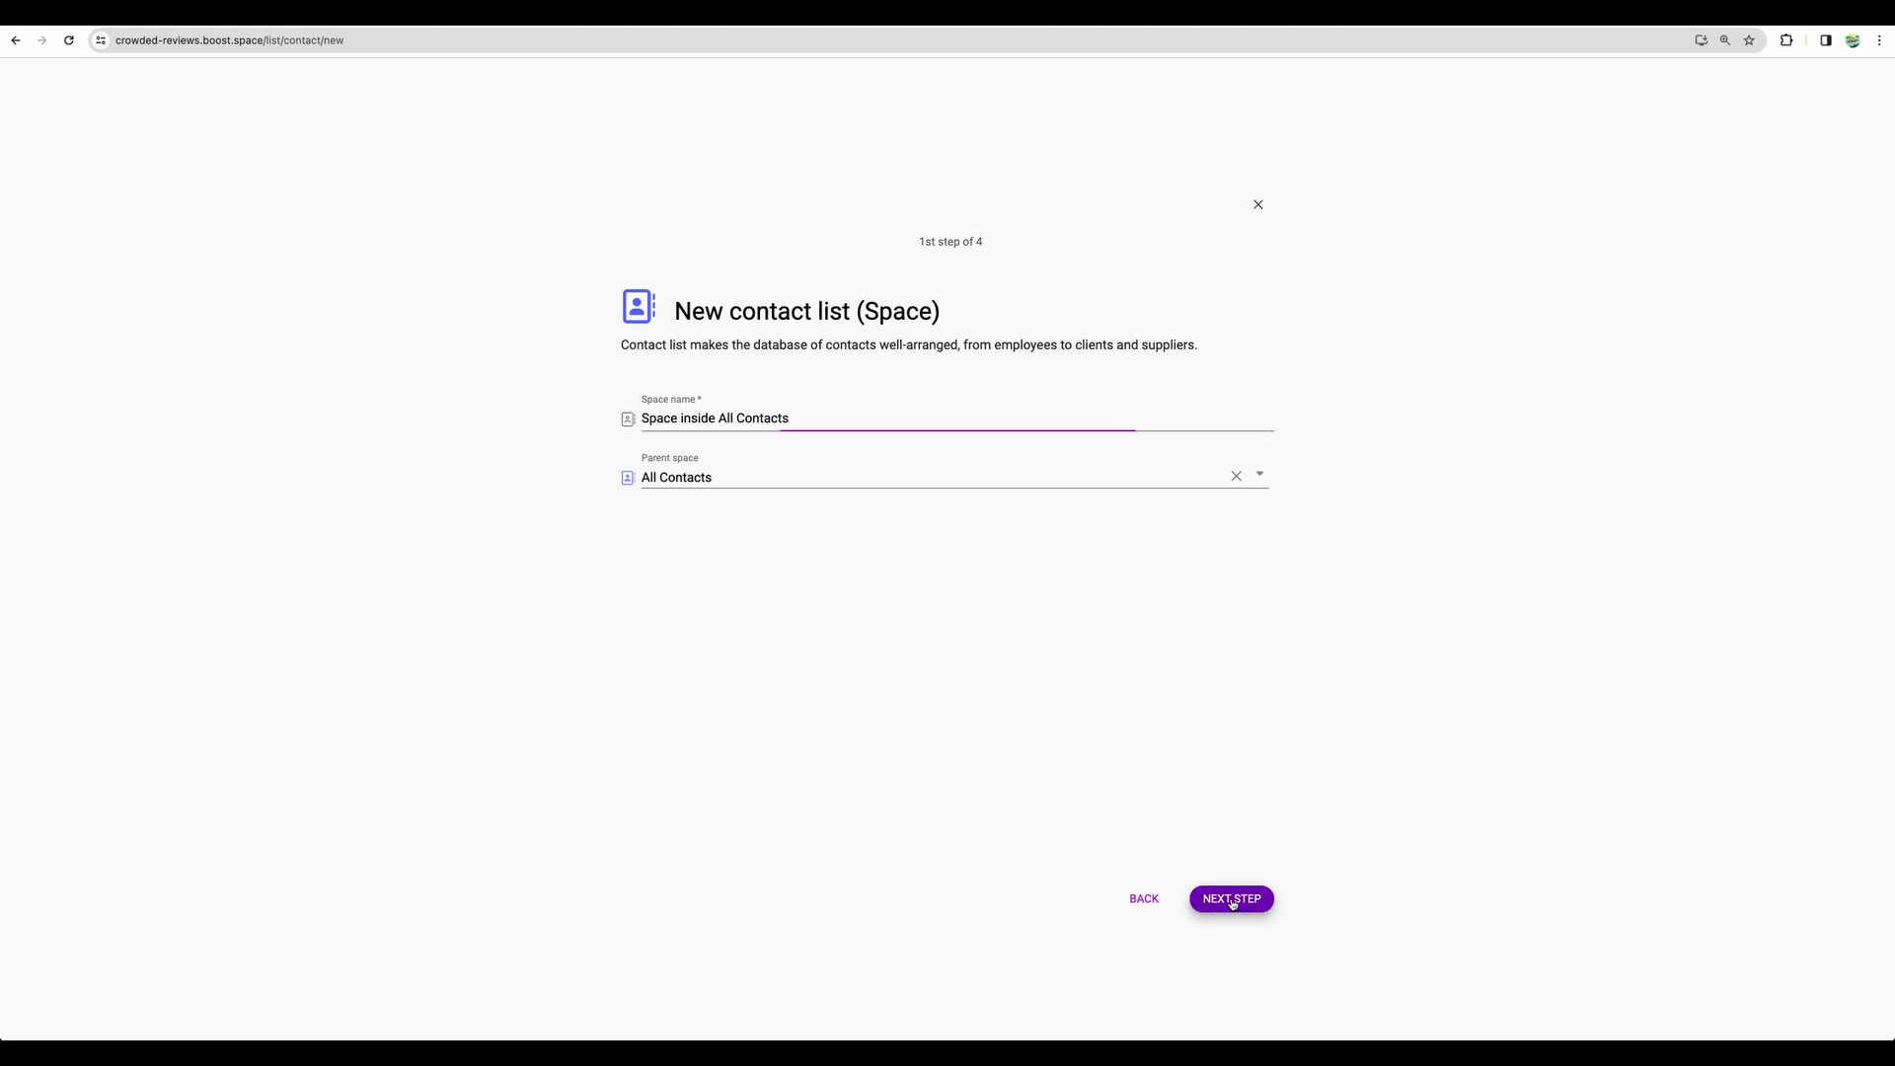
Skip sharing and custom fields, set Main email as the unique key, and create it.
{"action": "mouse_move", "coordinate": [791, 442]}
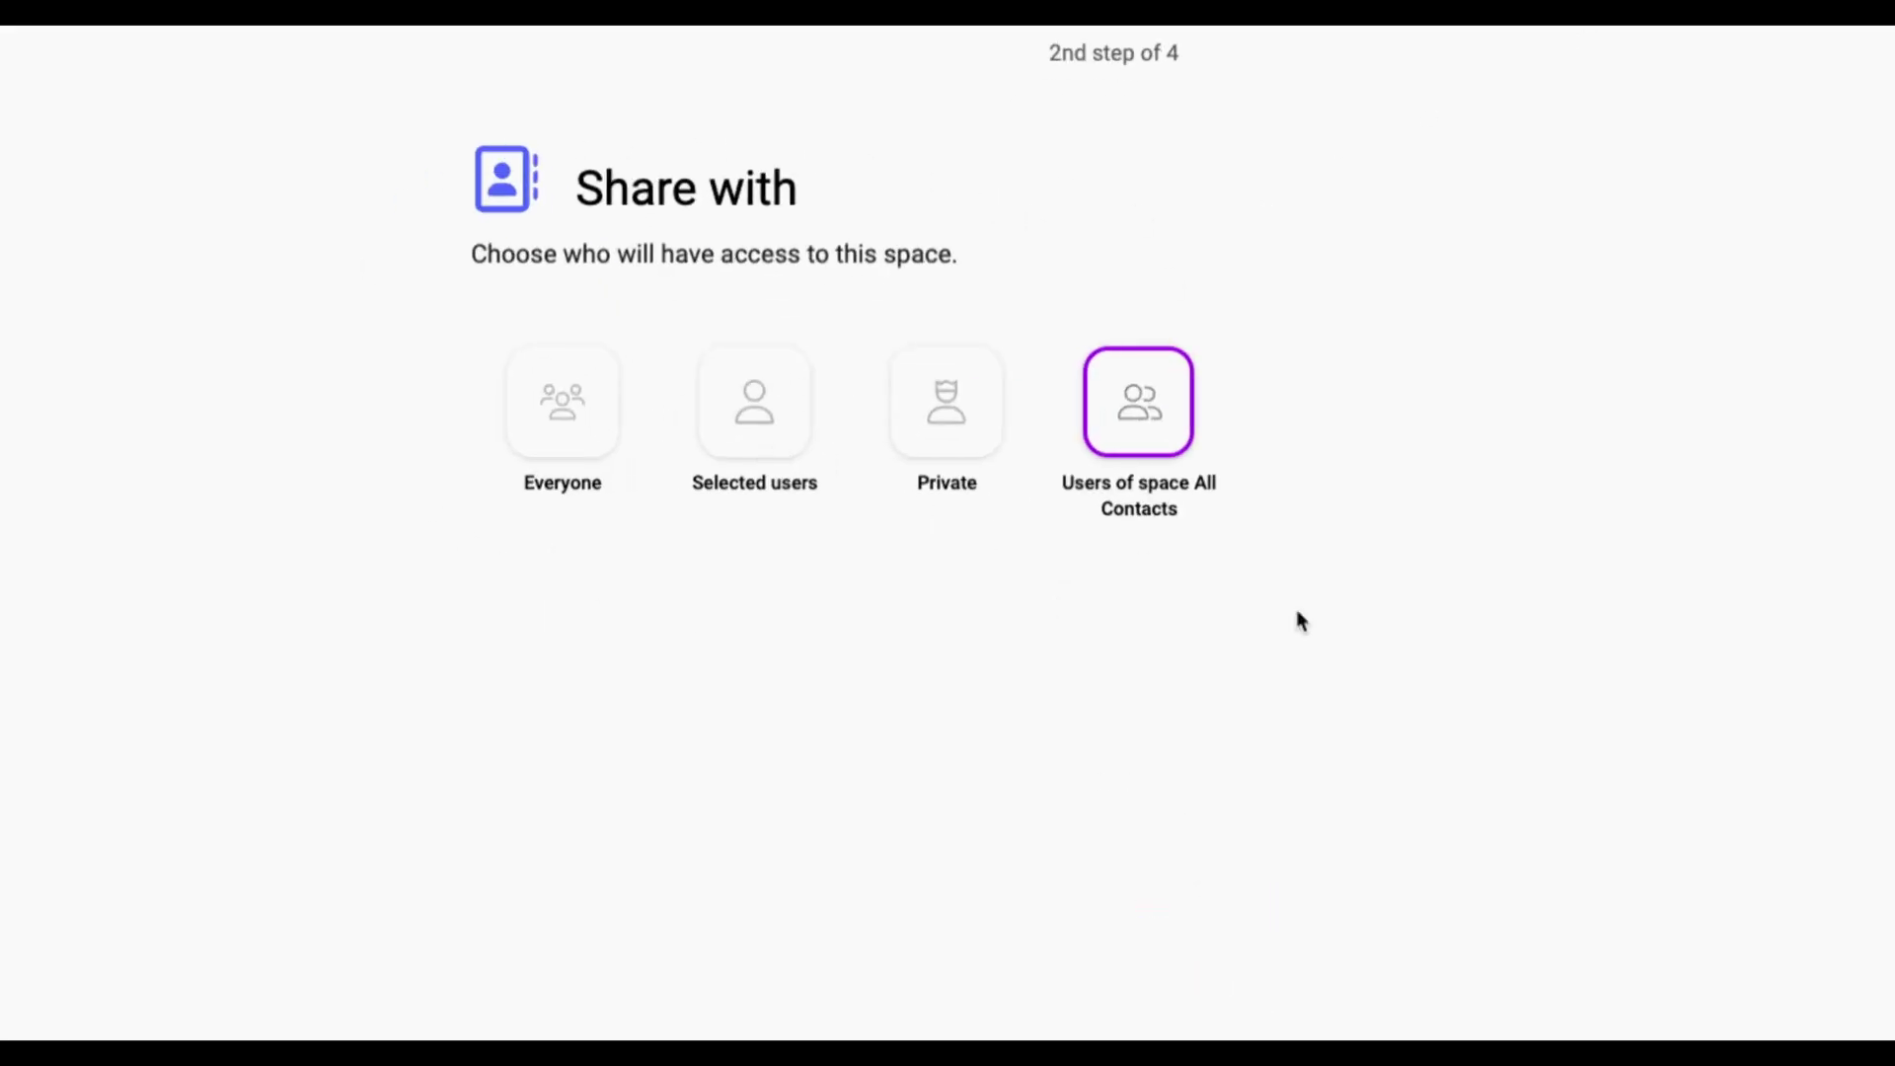
{"action": "left_click_drag", "start_coordinate": [720, 255], "coordinate": [967, 251]}
{"action": "left_click", "coordinate": [968, 250]}
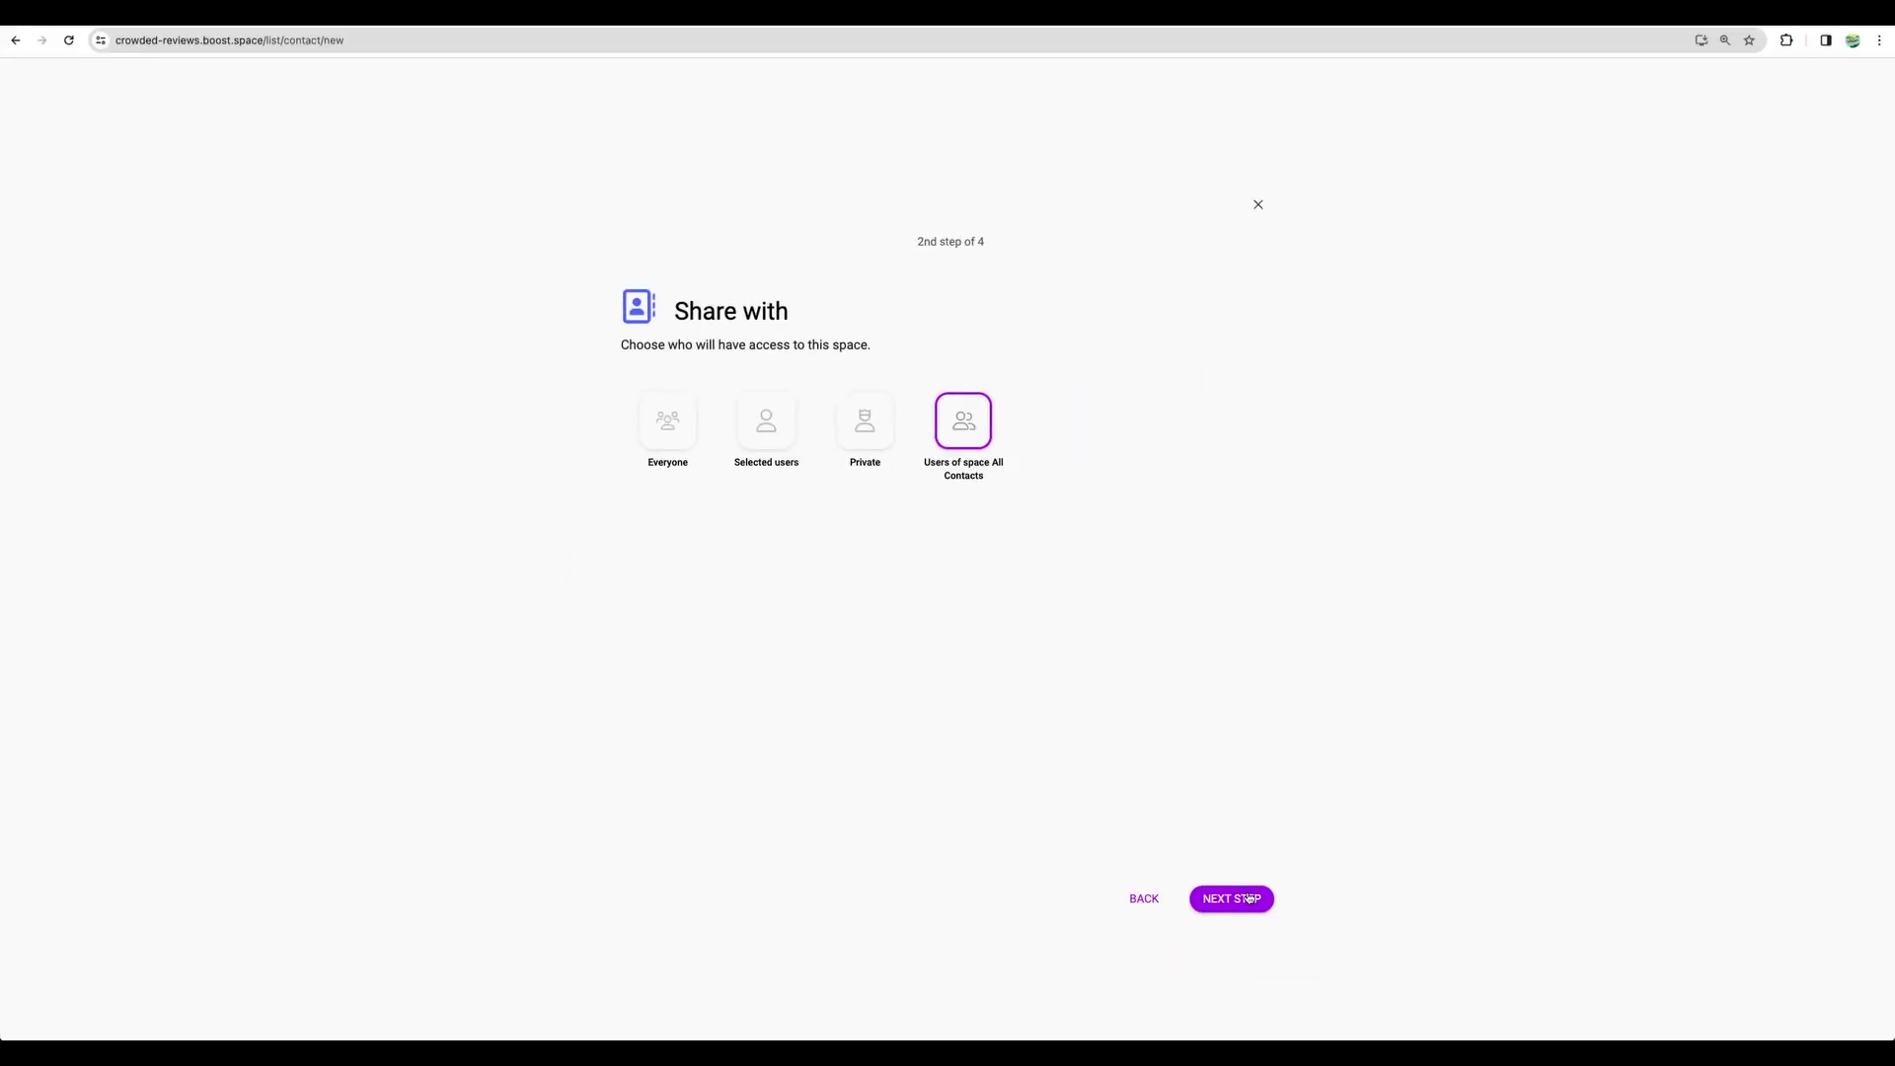
{"action": "left_click", "coordinate": [1249, 898]}
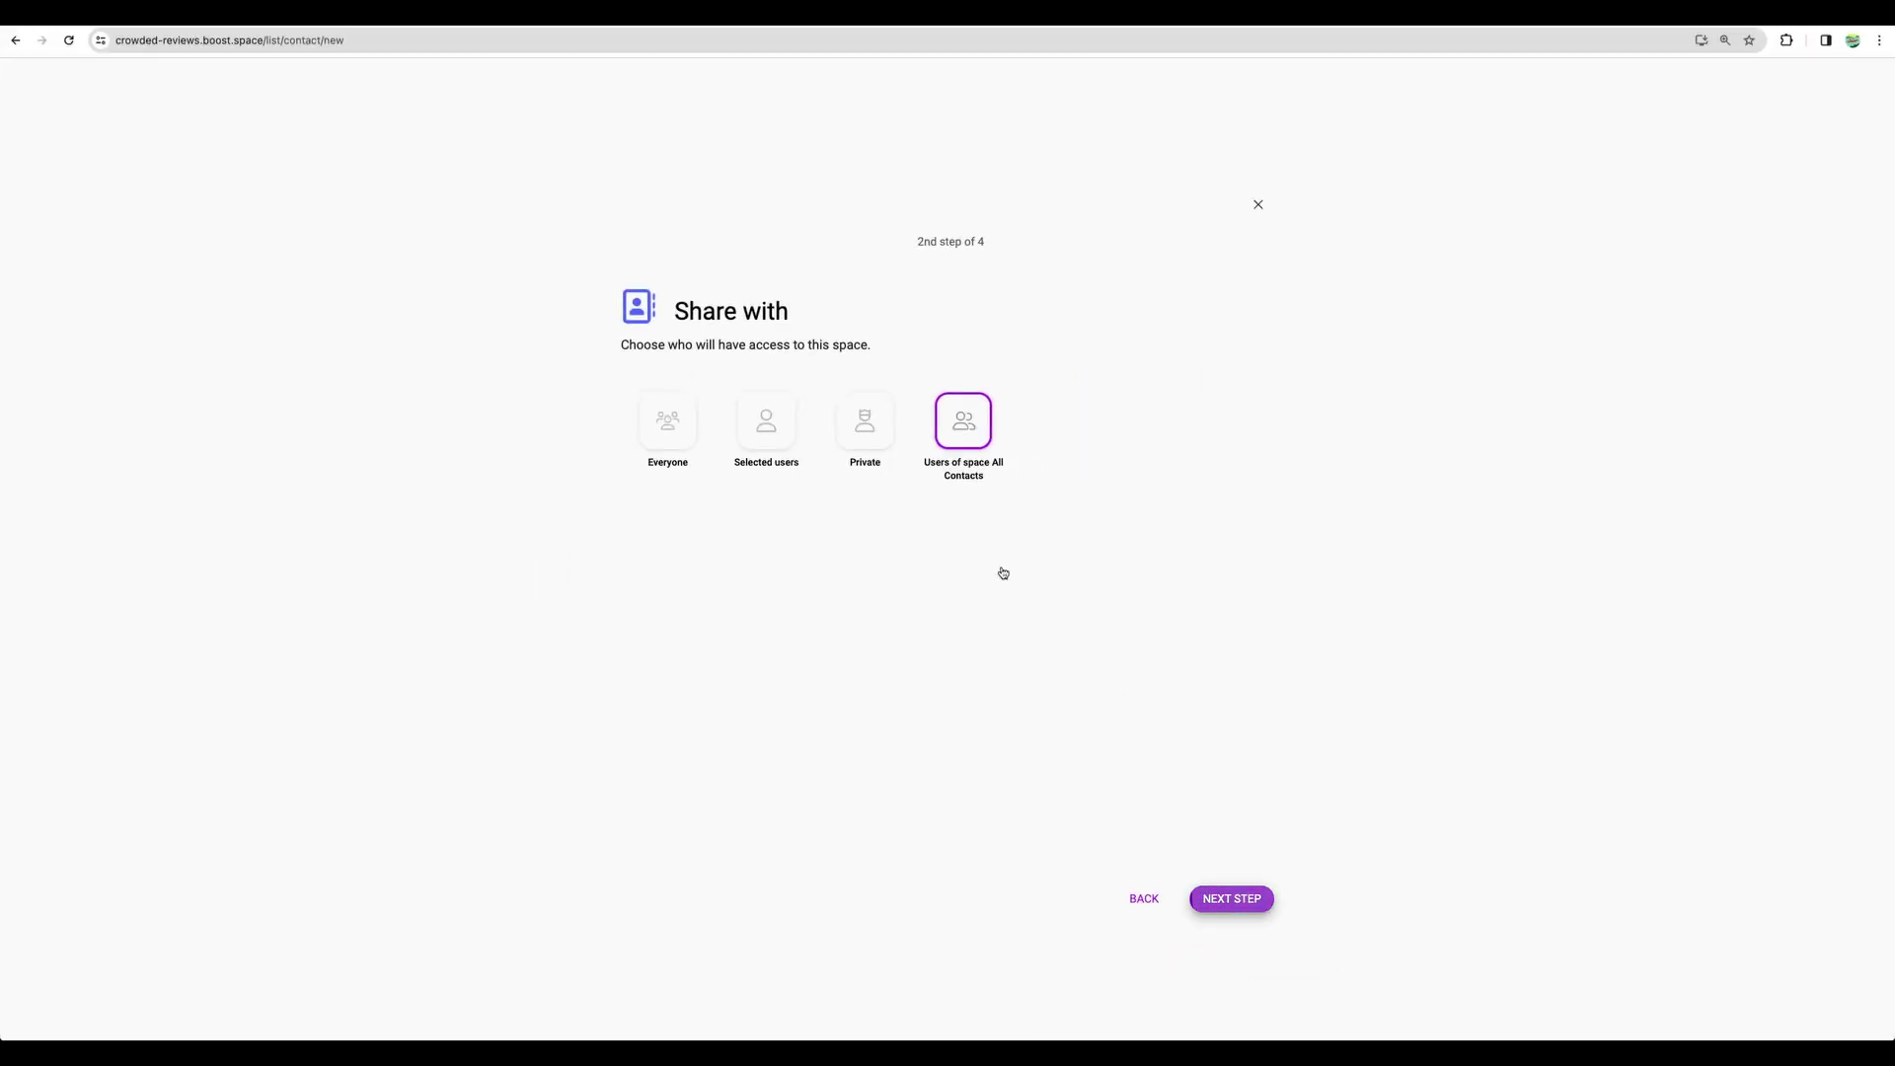
{"action": "left_click", "coordinate": [1232, 898]}
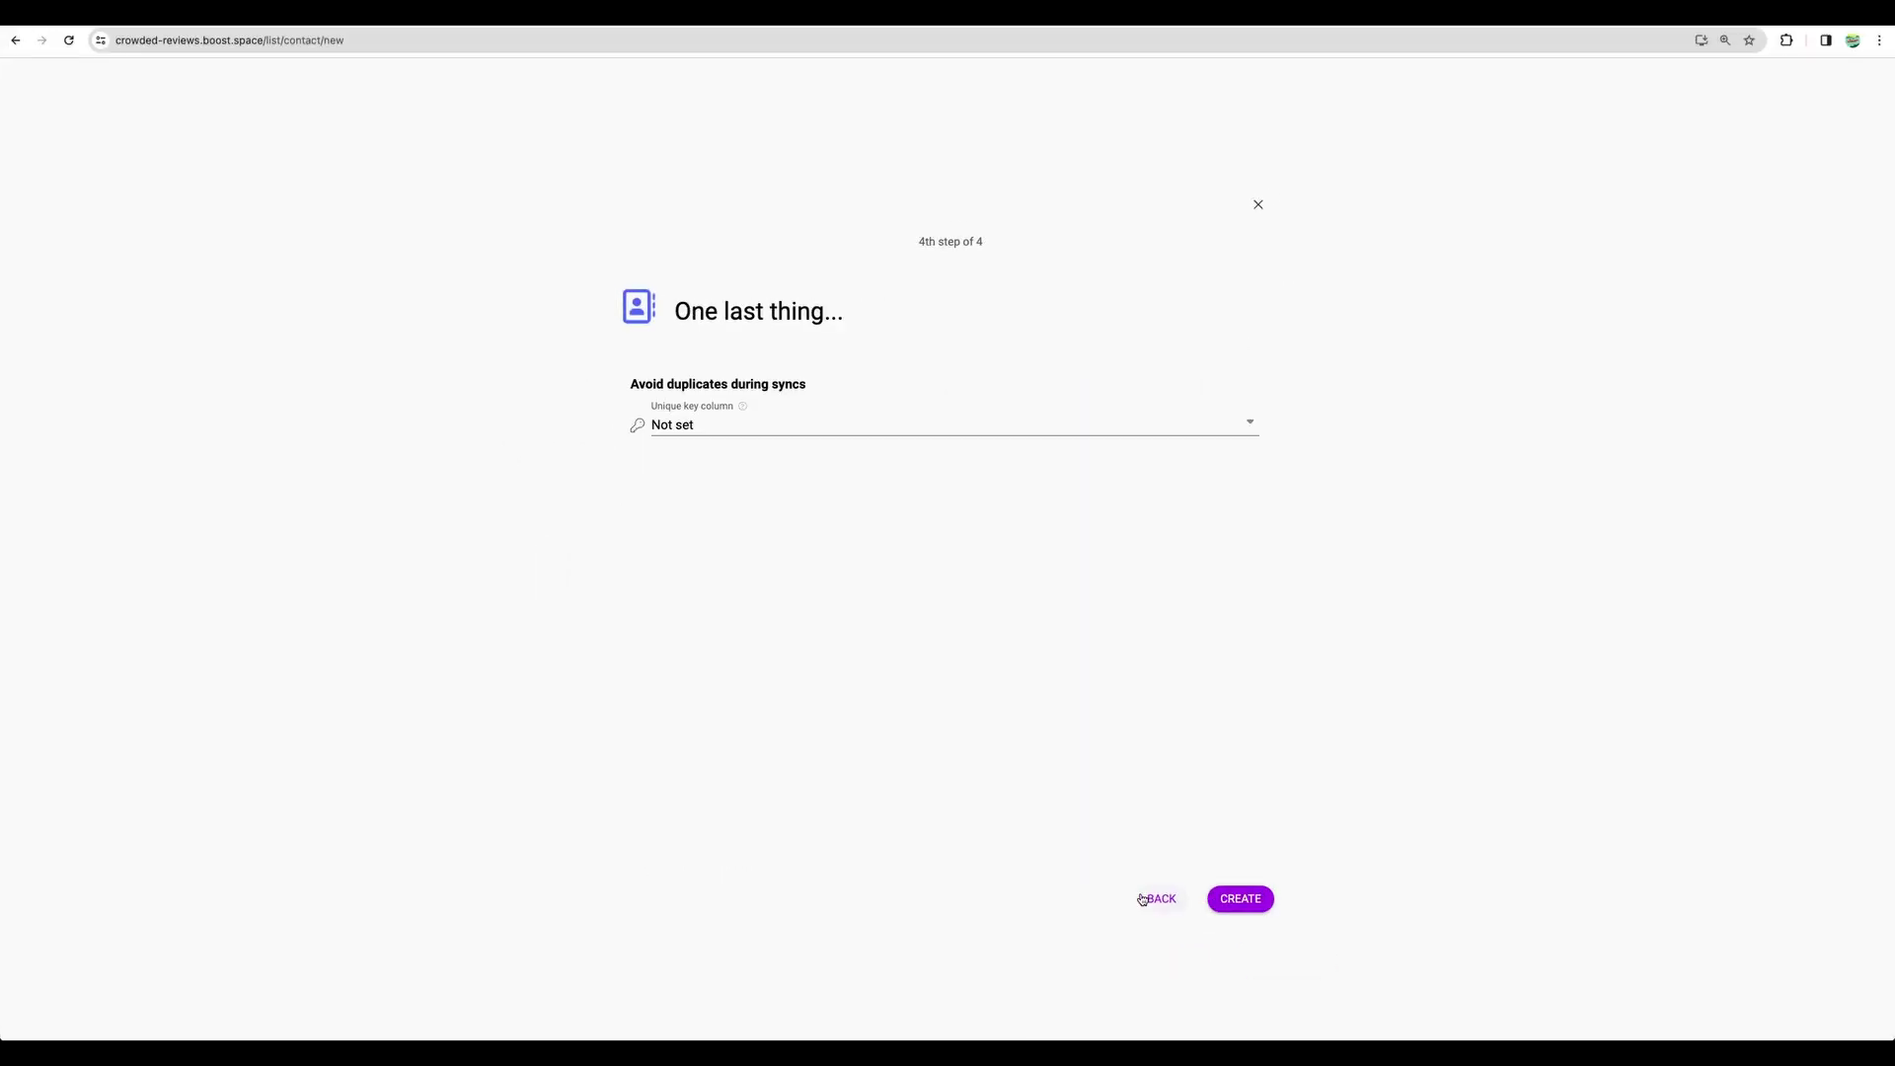
{"action": "left_click", "coordinate": [857, 415]}
{"action": "left_click", "coordinate": [774, 587]}
{"action": "left_click", "coordinate": [1241, 898]}
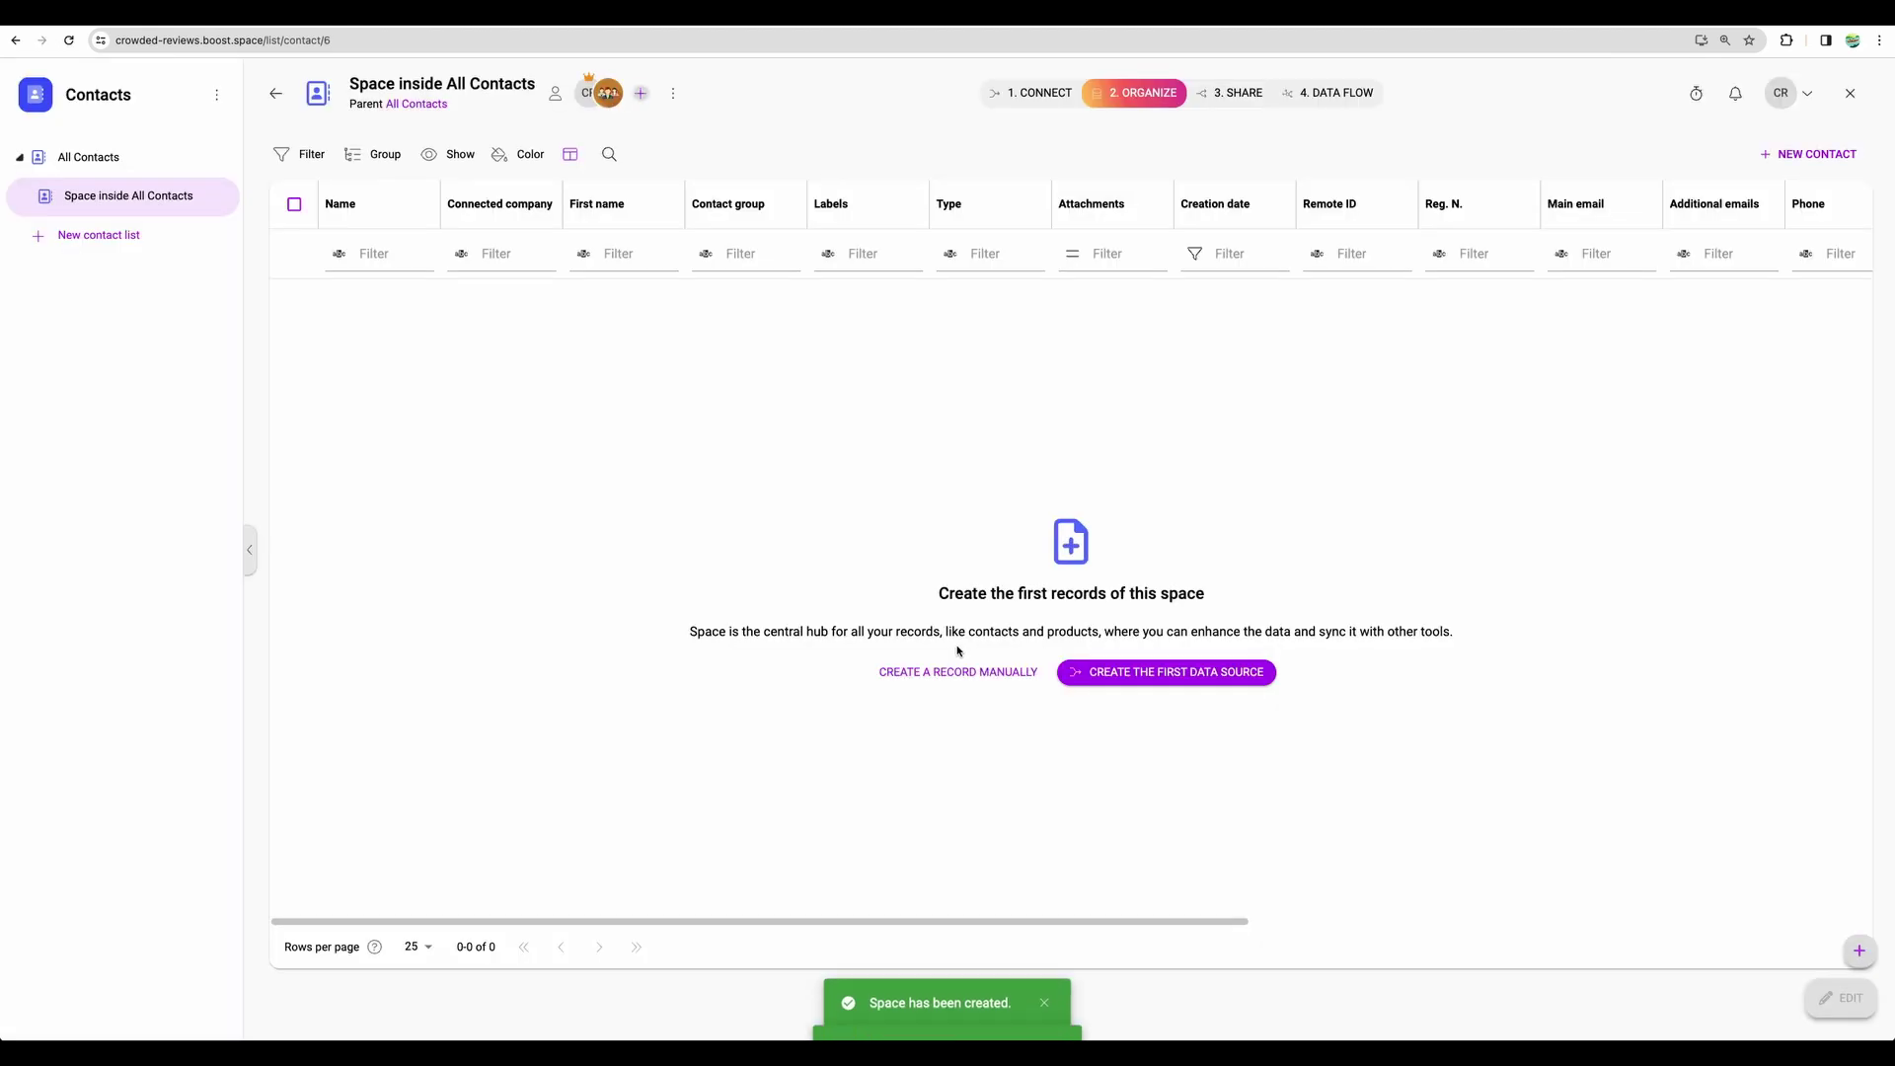
View the new 'Space inside All Contacts', return to All Contacts, and collapse its child spaces.
{"action": "left_click", "coordinate": [89, 160]}
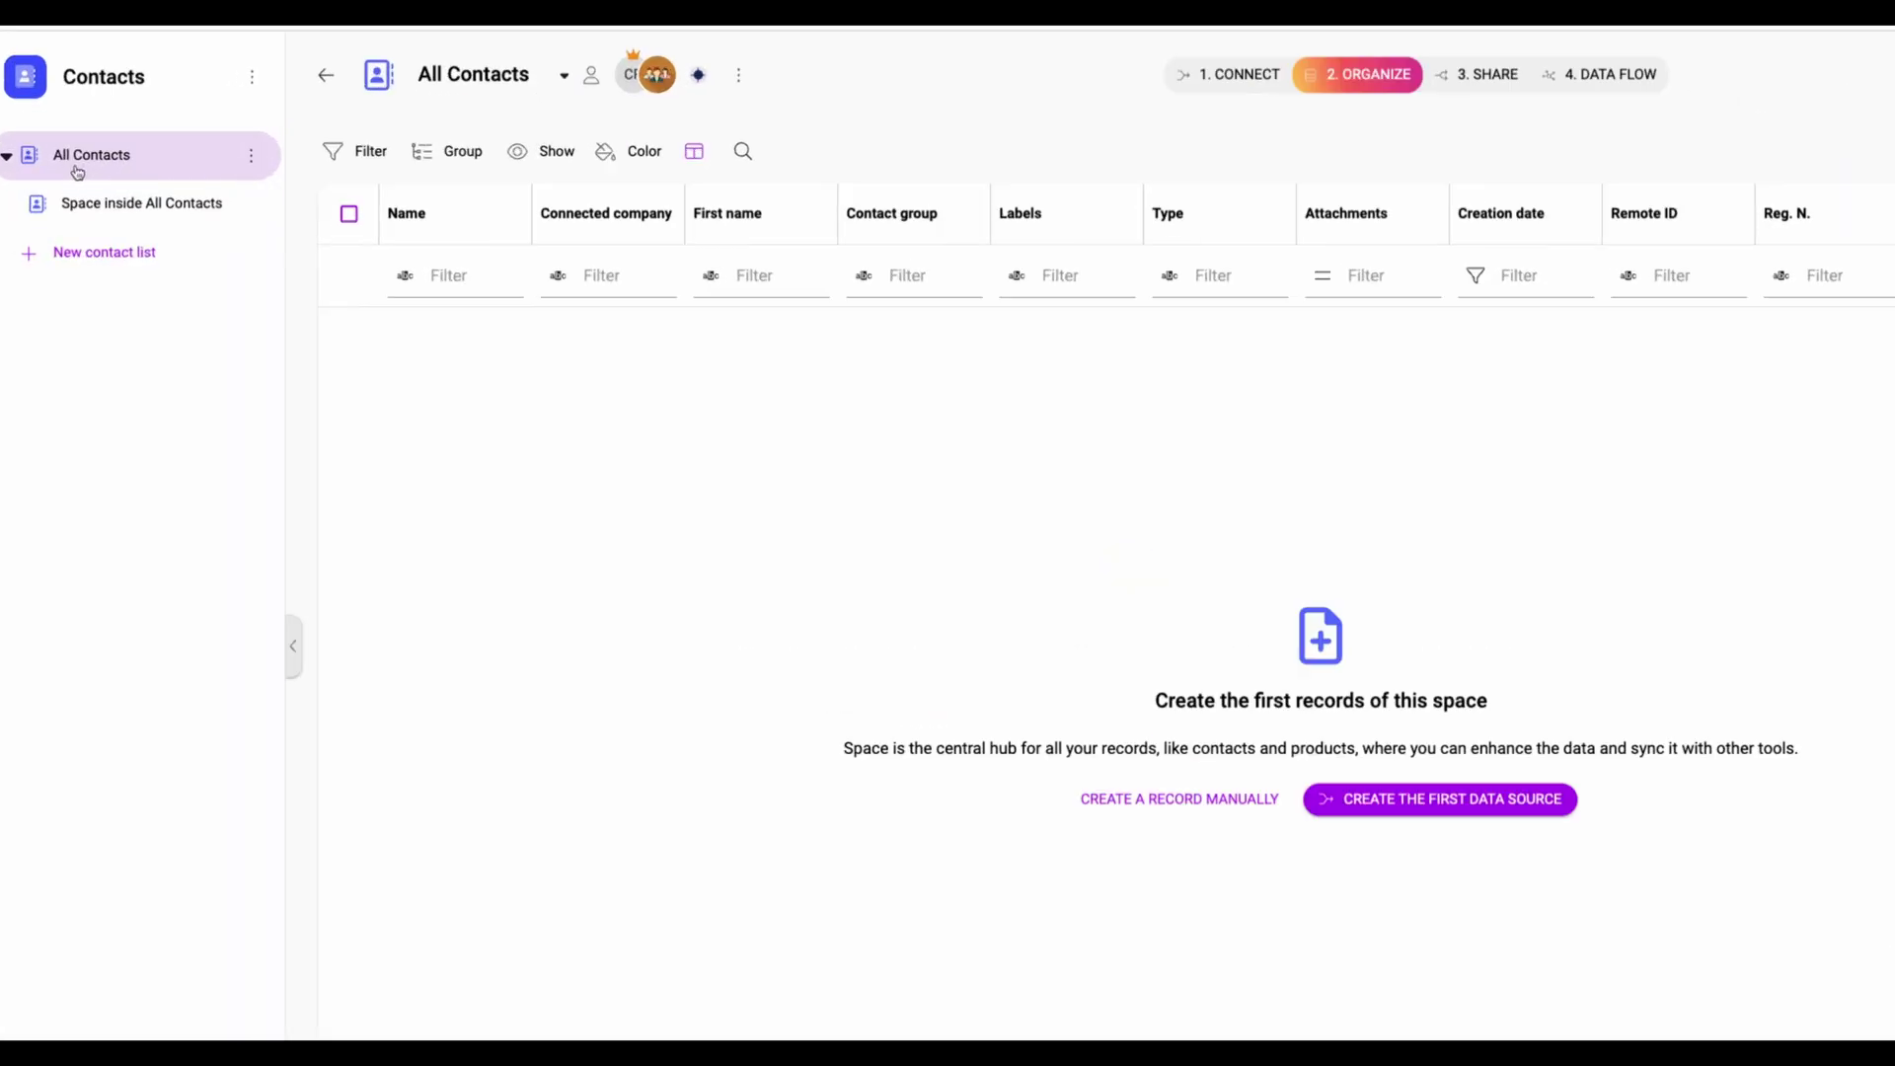
{"action": "left_click", "coordinate": [188, 245]}
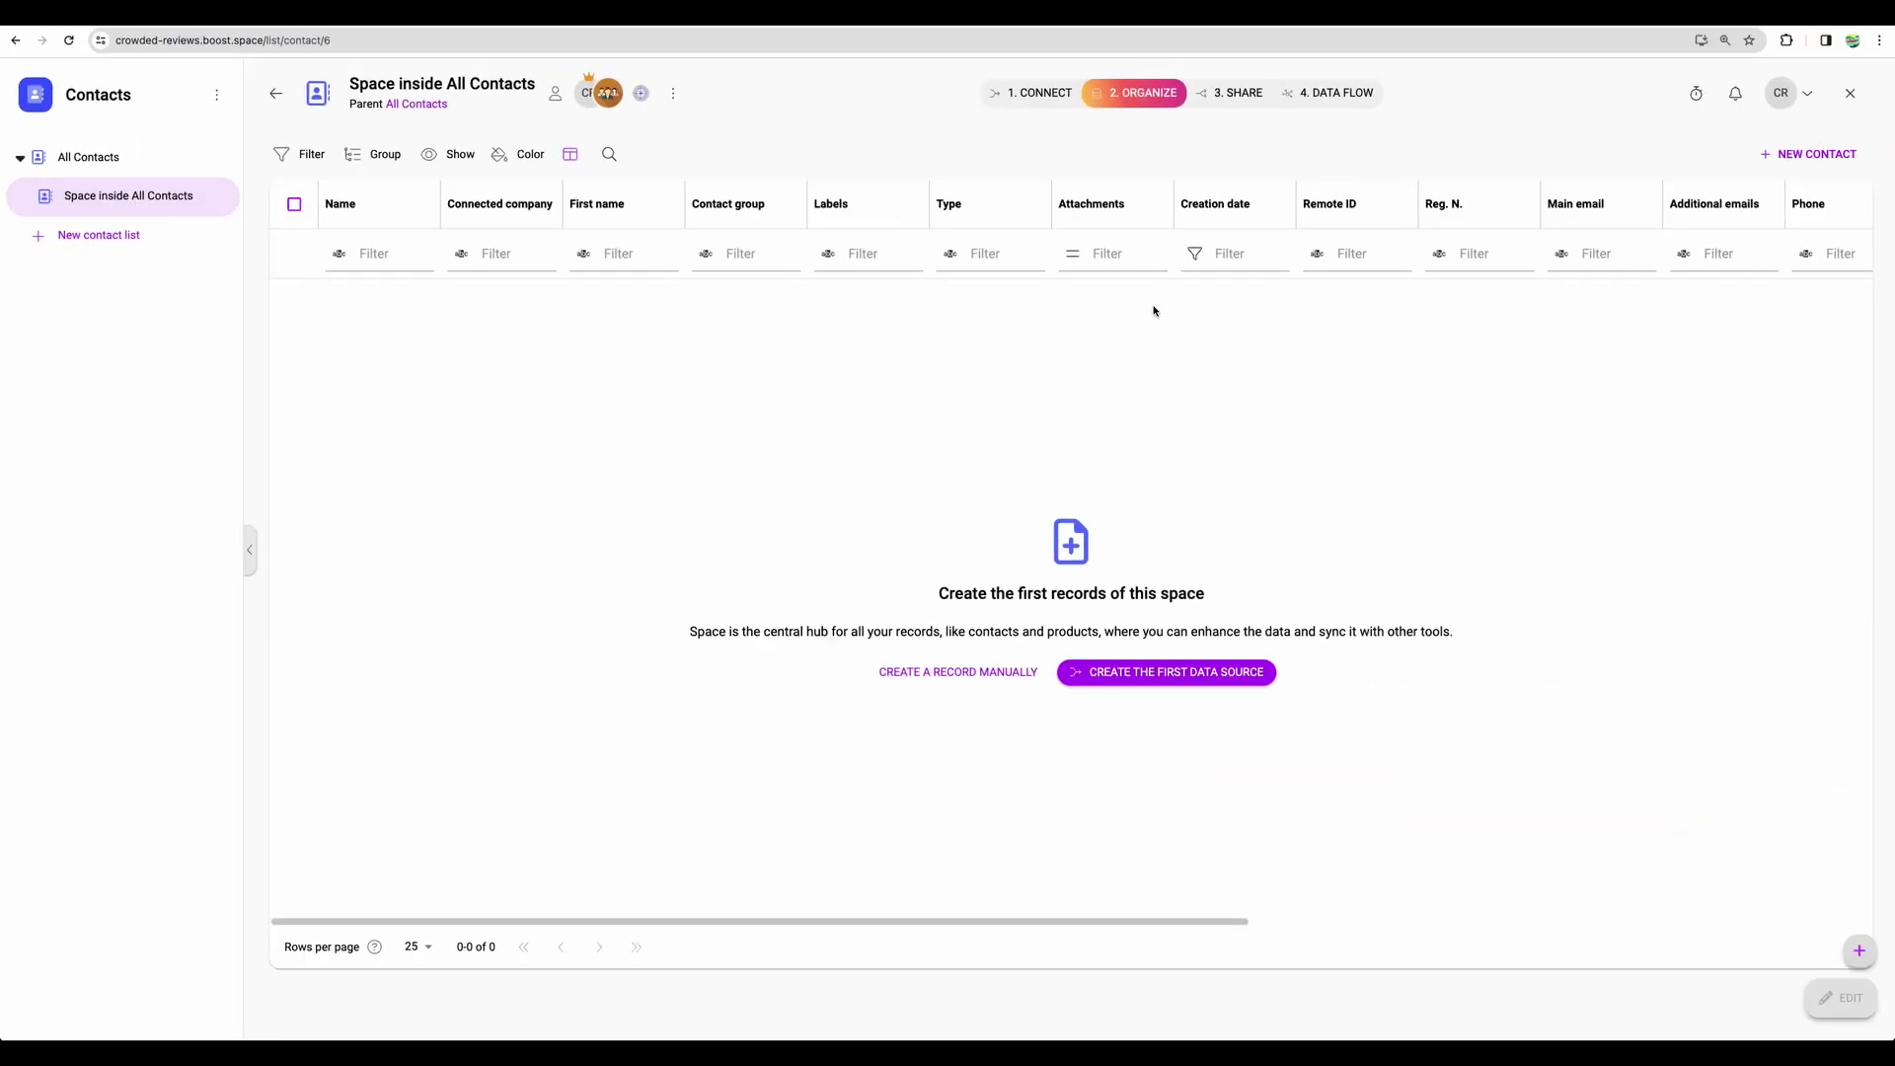
{"action": "left_click_drag", "start_coordinate": [1129, 924], "coordinate": [977, 883]}
{"action": "left_click", "coordinate": [150, 163]}
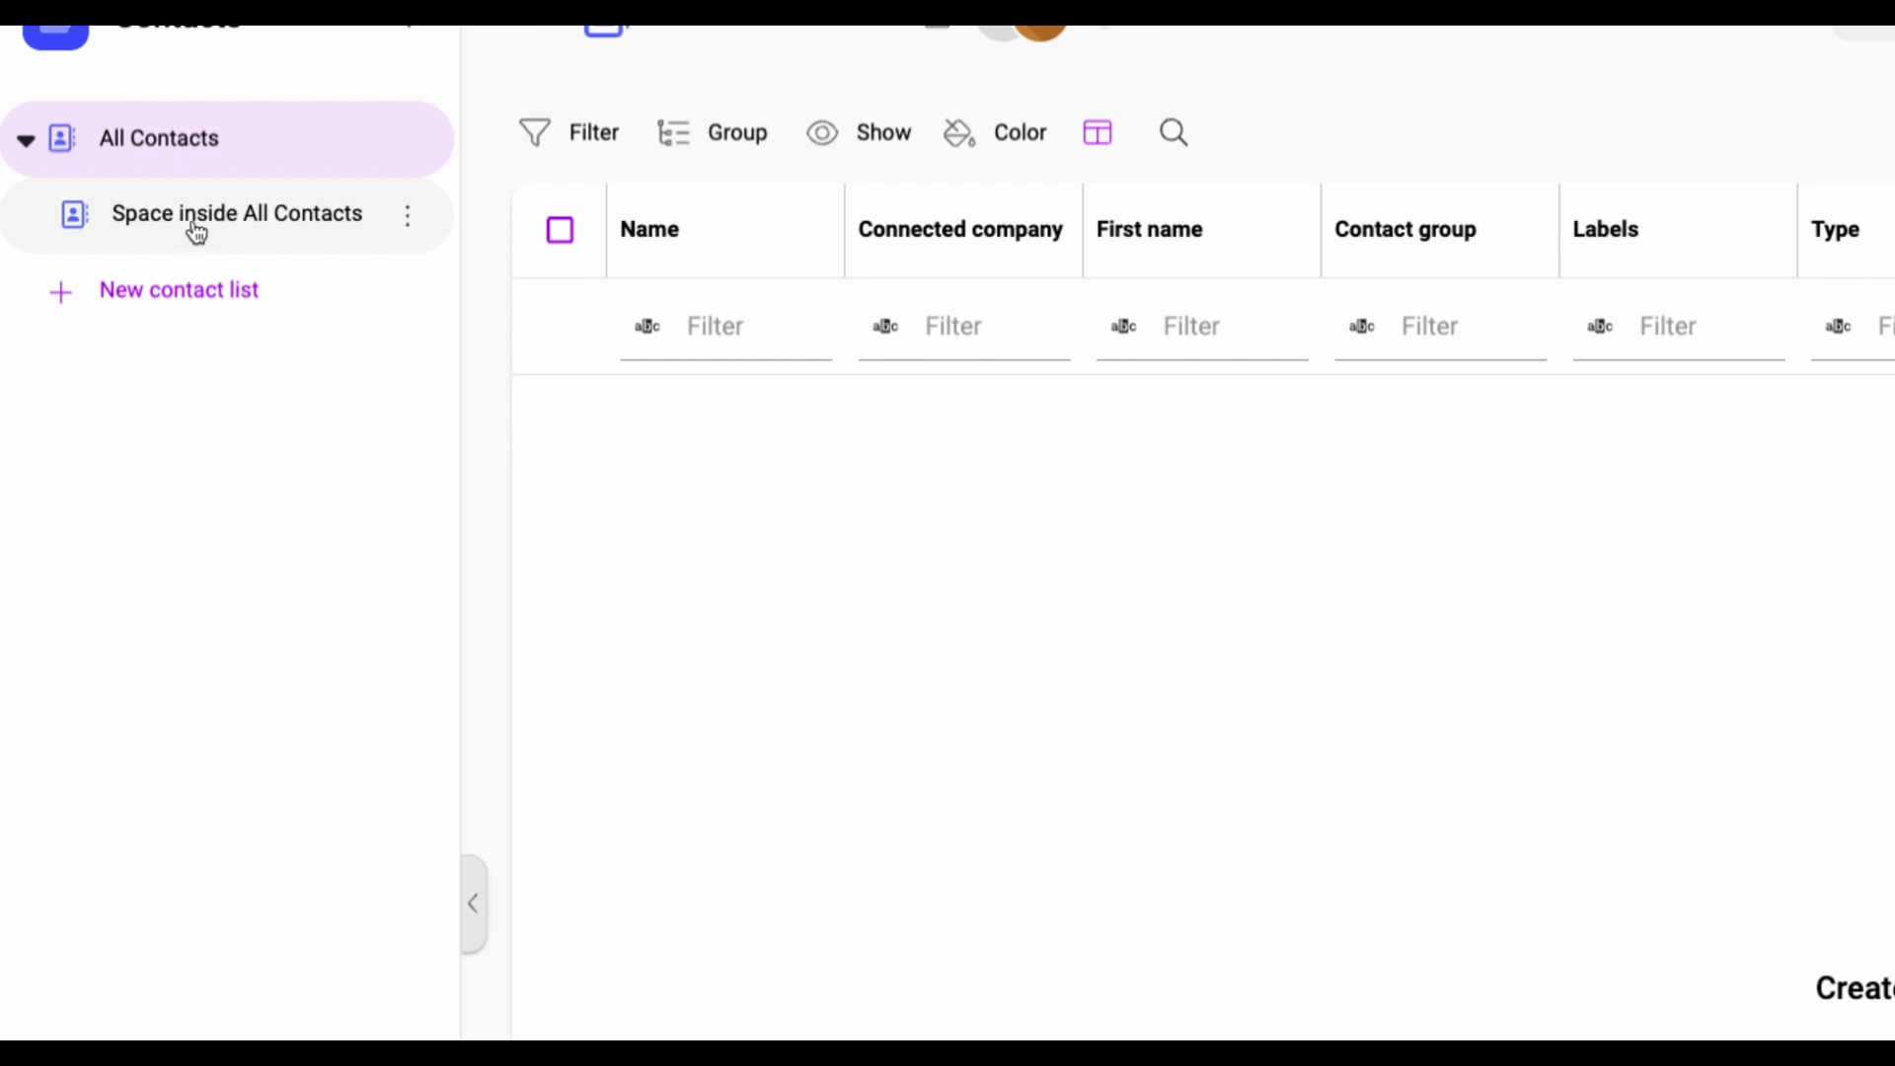
{"action": "left_click", "coordinate": [27, 141]}
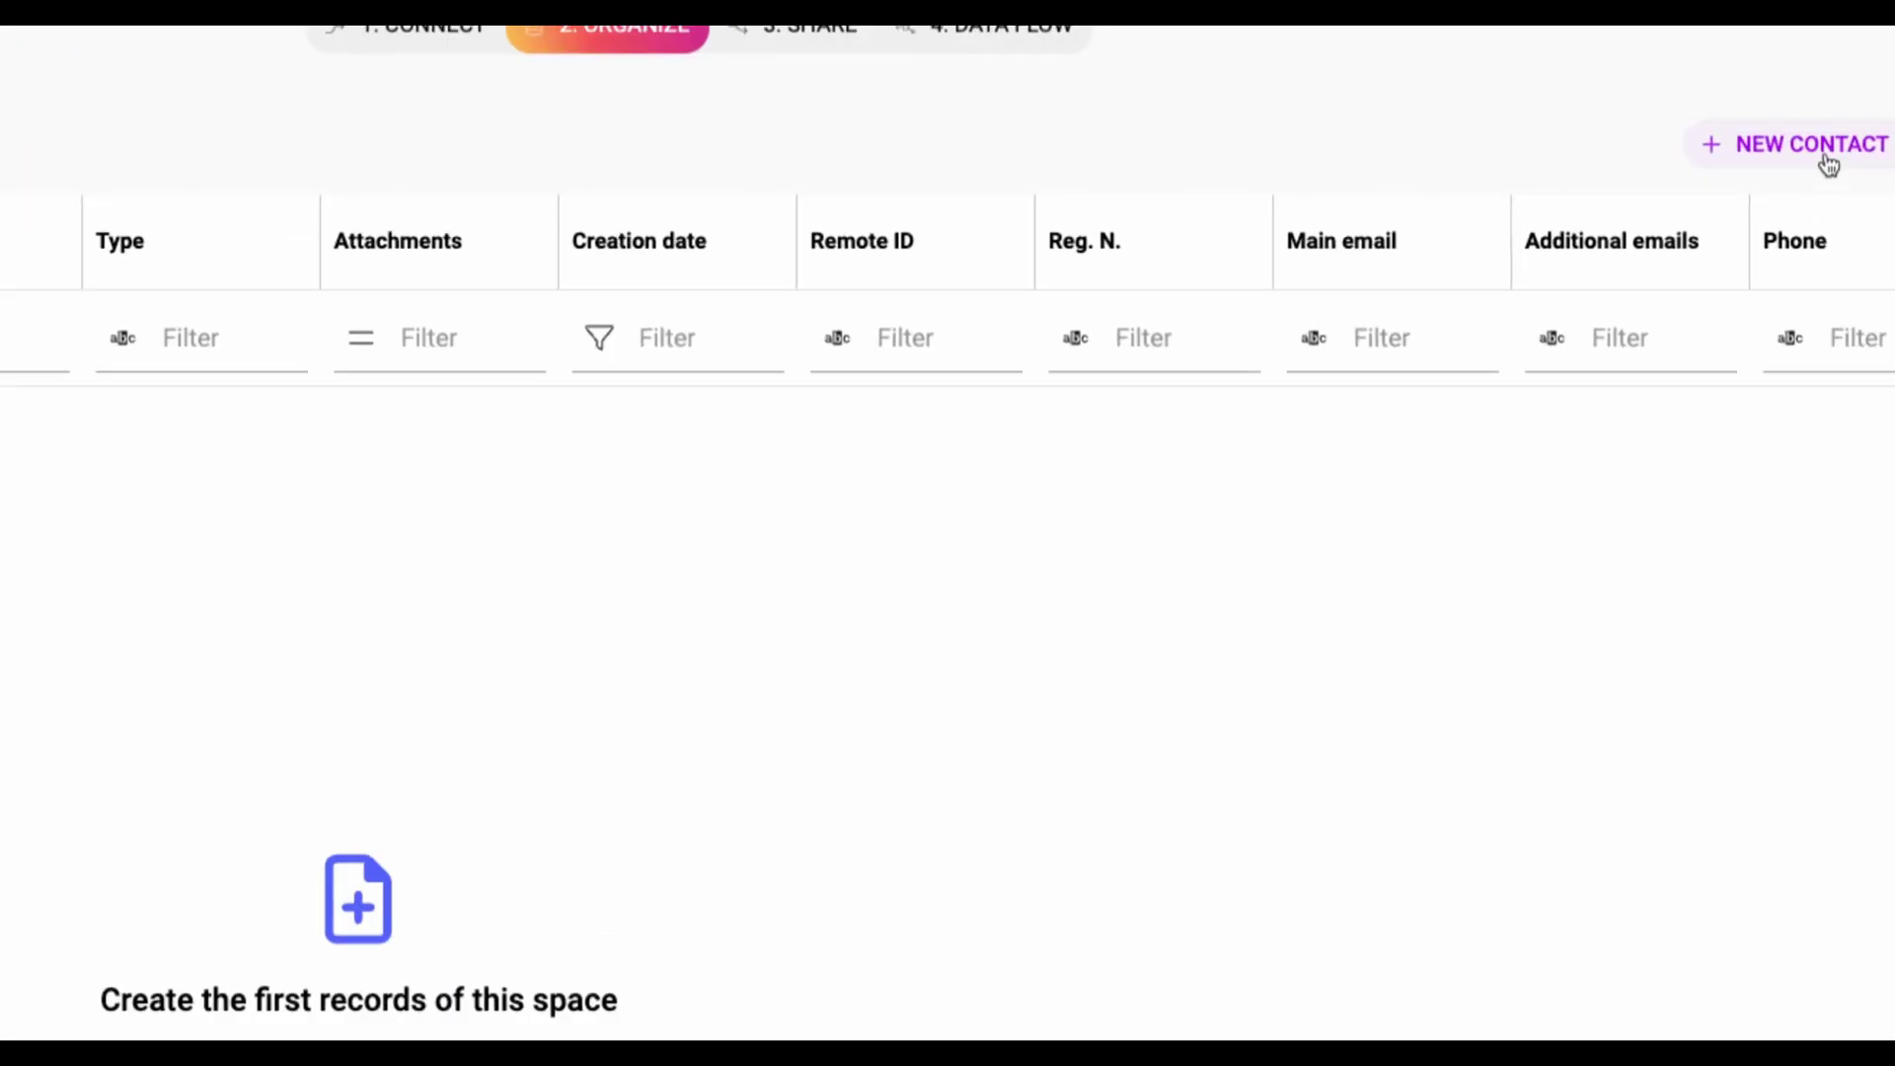
Add a new Person contact to All Contacts and scroll through its detail panel.
{"action": "left_click", "coordinate": [1828, 162]}
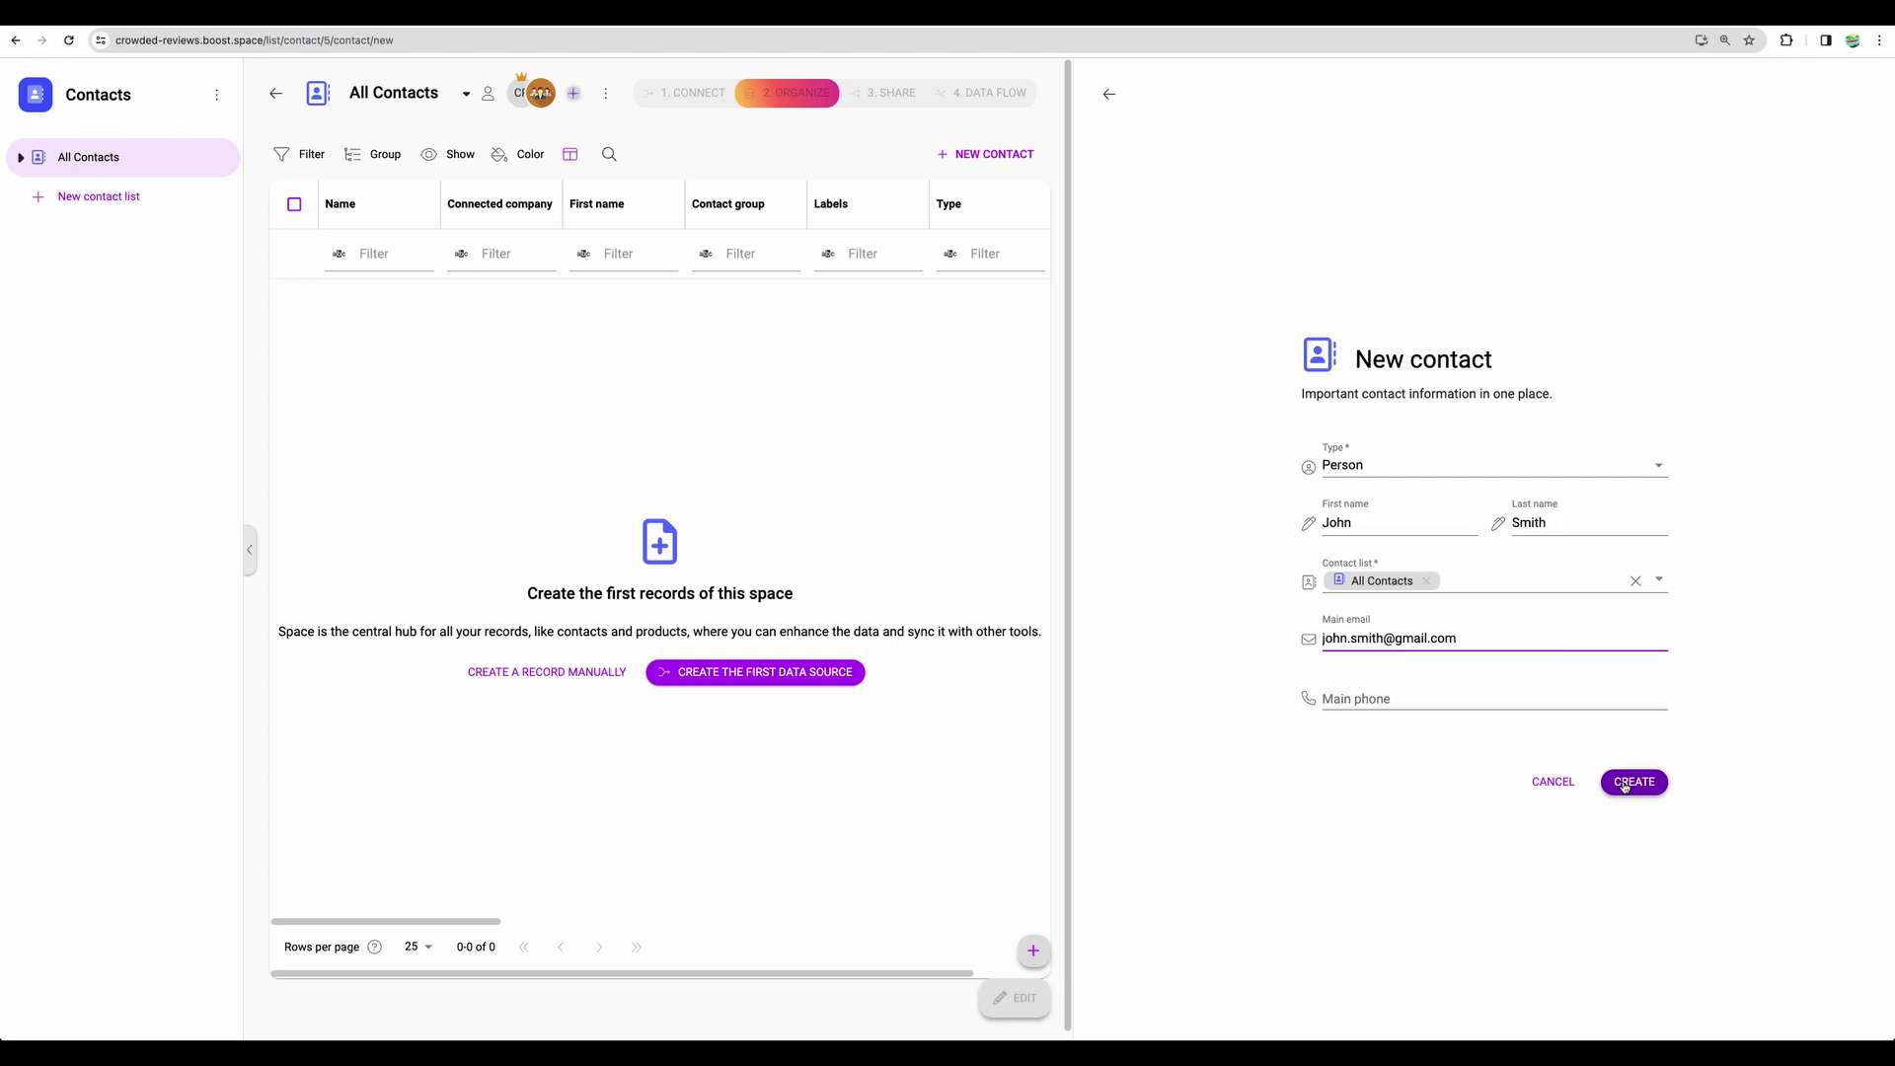
{"action": "left_click", "coordinate": [1628, 782]}
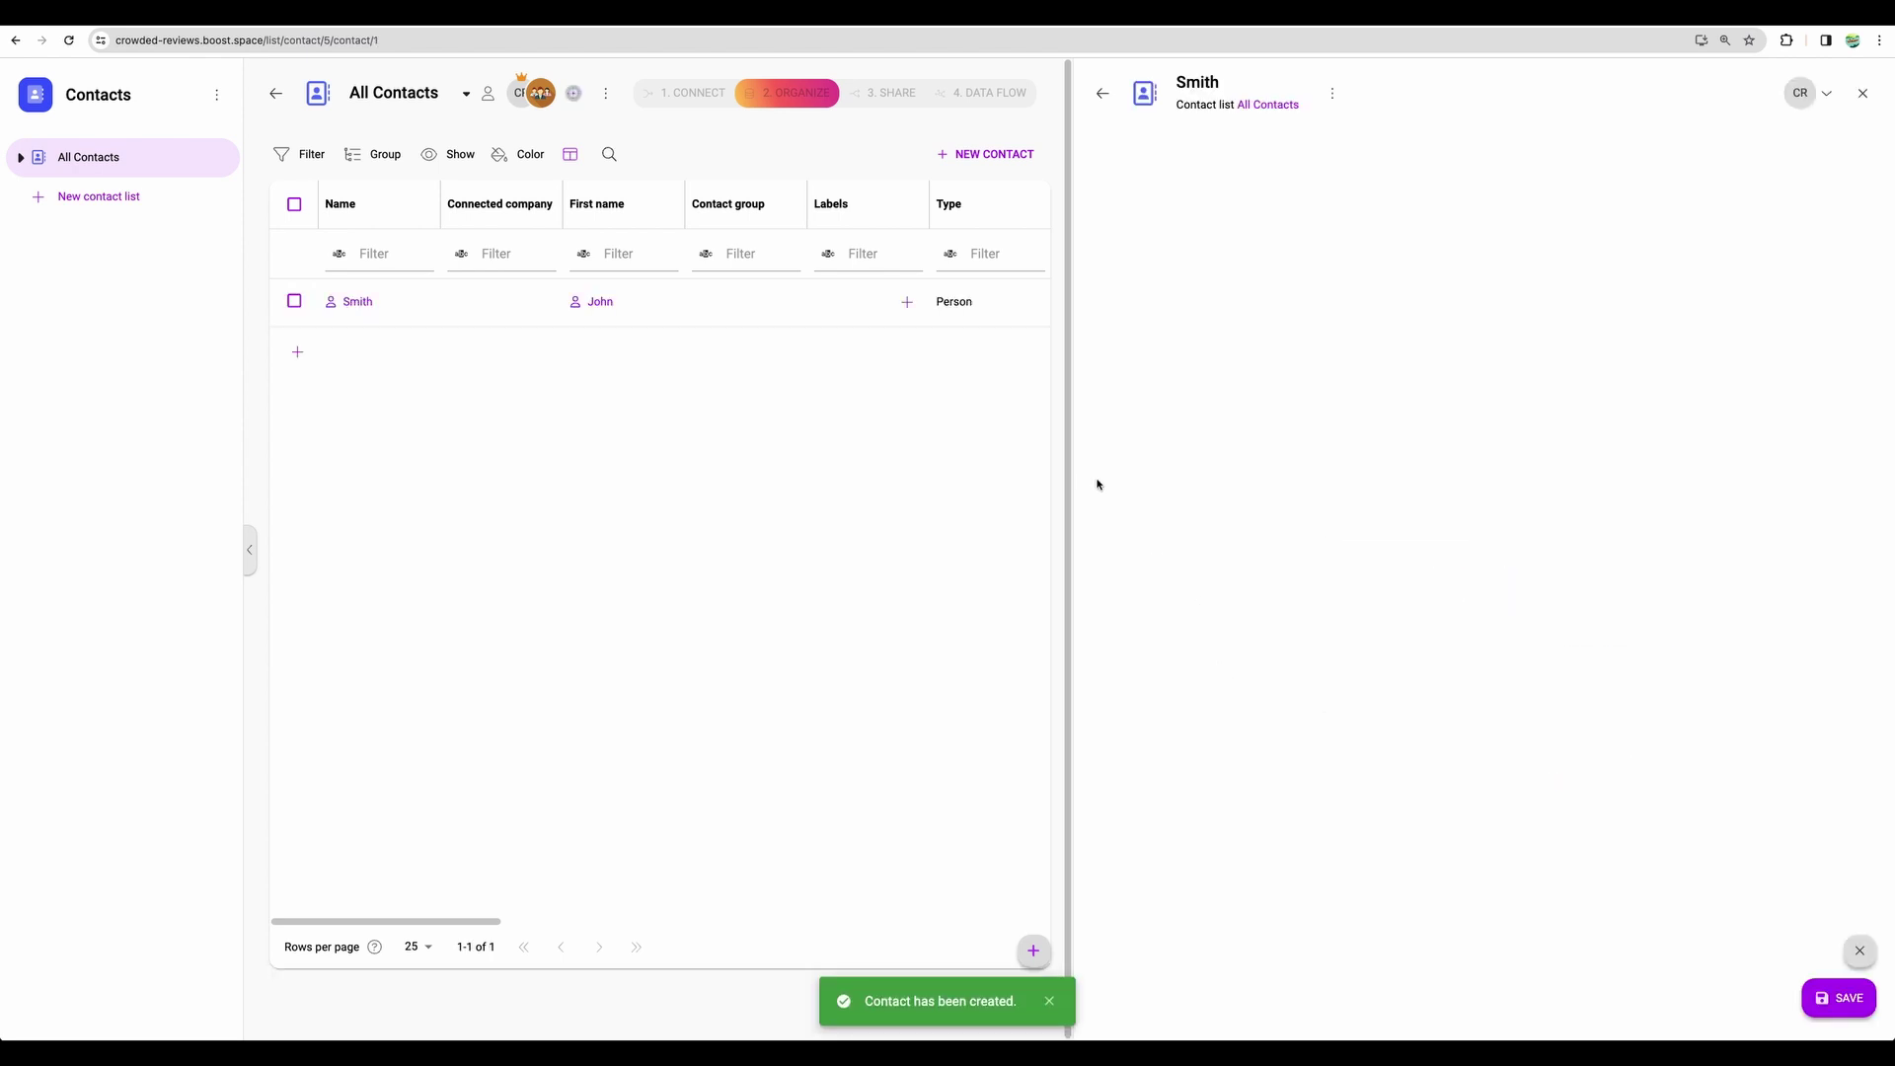
{"action": "scroll", "coordinate": [1254, 612], "scroll_direction": "down", "scroll_amount": 8}
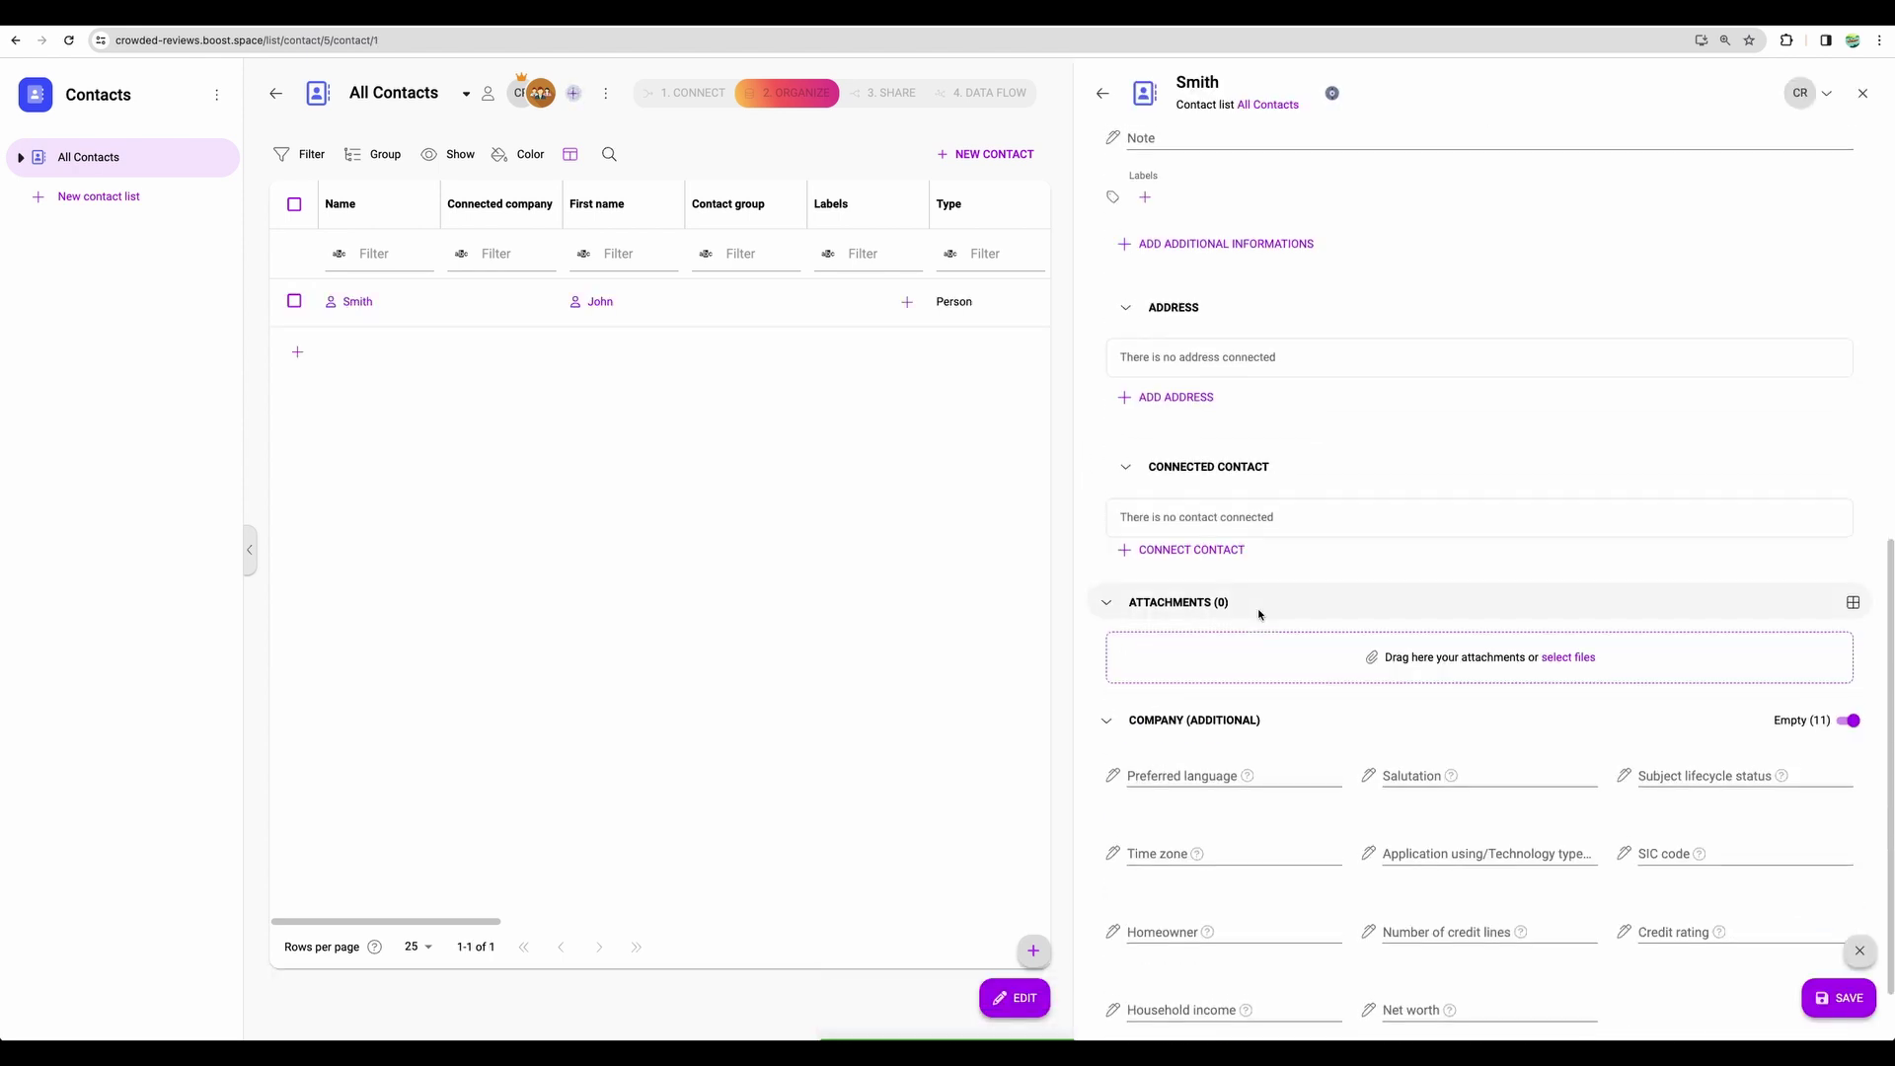
{"action": "scroll", "coordinate": [1234, 493], "scroll_direction": "up", "scroll_amount": 10}
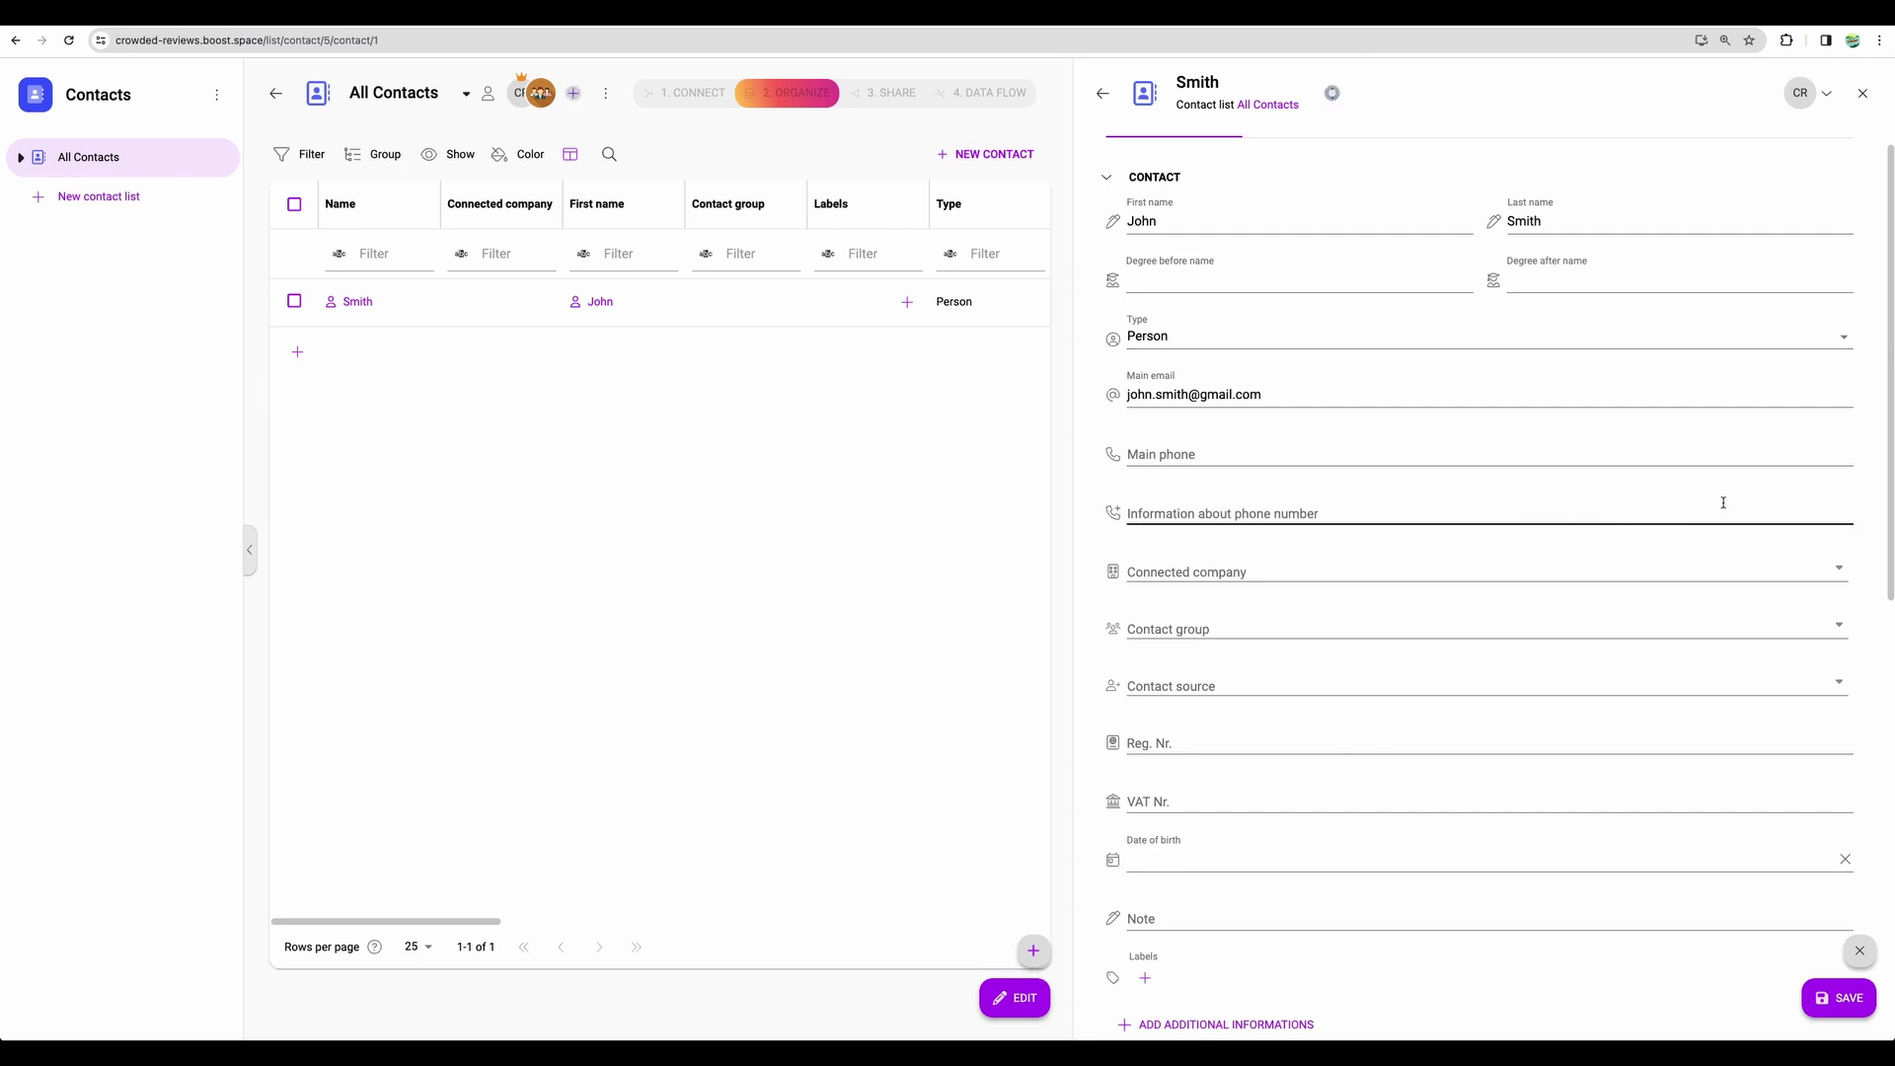
{"action": "scroll", "coordinate": [1566, 456], "scroll_direction": "down", "scroll_amount": 3}
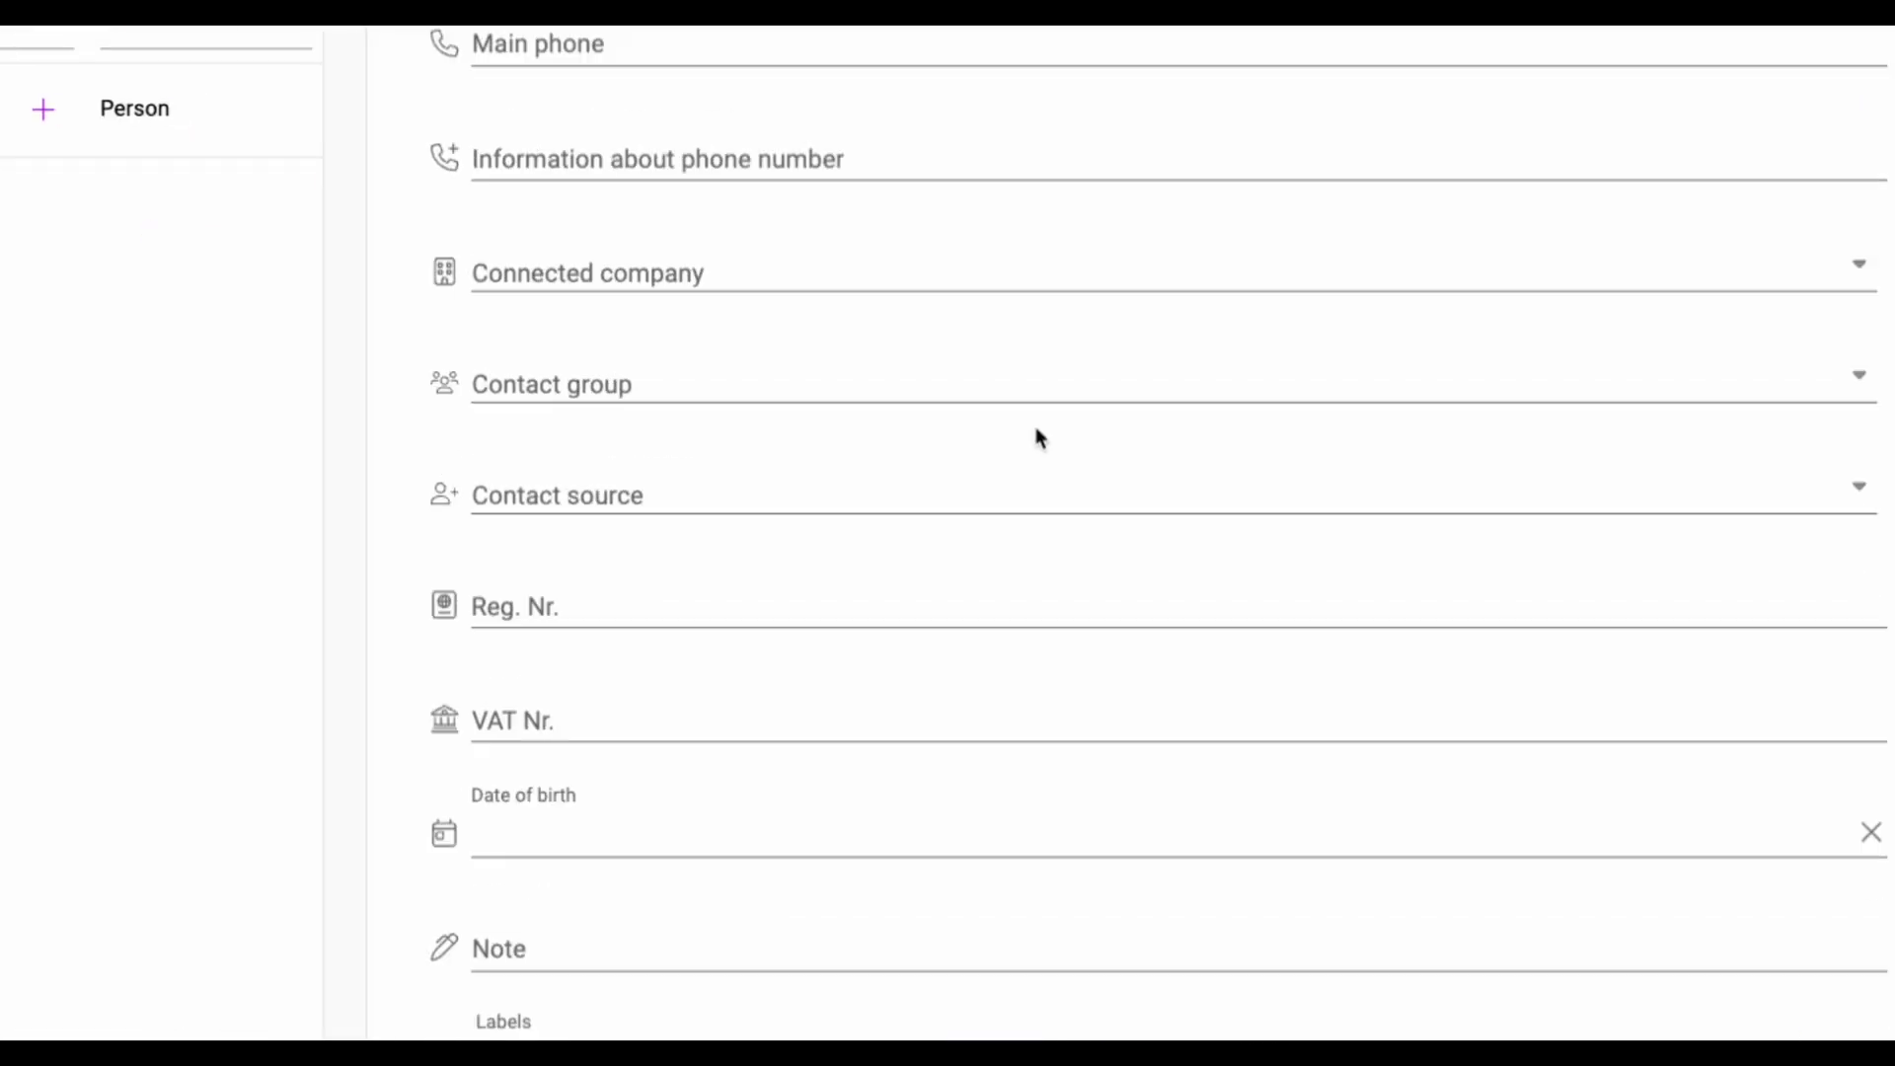
{"action": "scroll", "coordinate": [1037, 435], "scroll_direction": "down", "scroll_amount": 10}
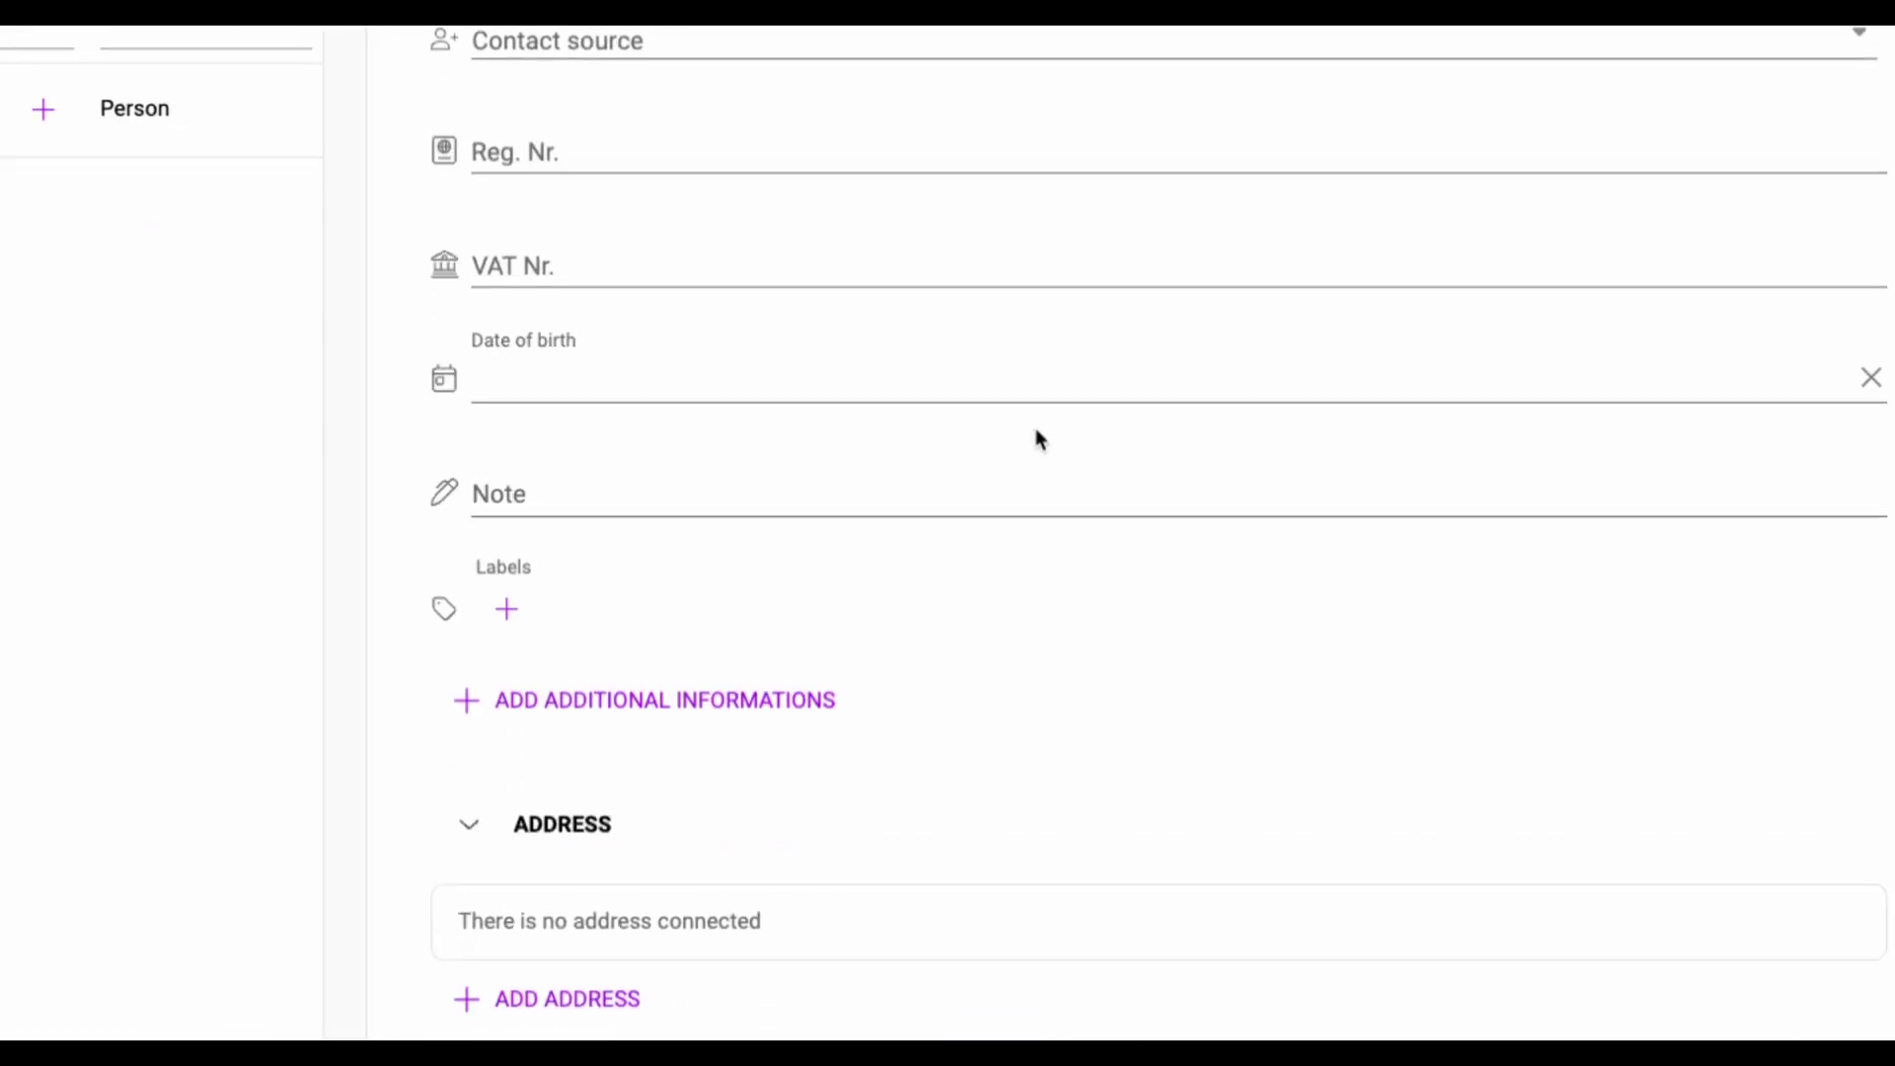
{"action": "scroll", "coordinate": [1038, 452], "scroll_direction": "down", "scroll_amount": 2}
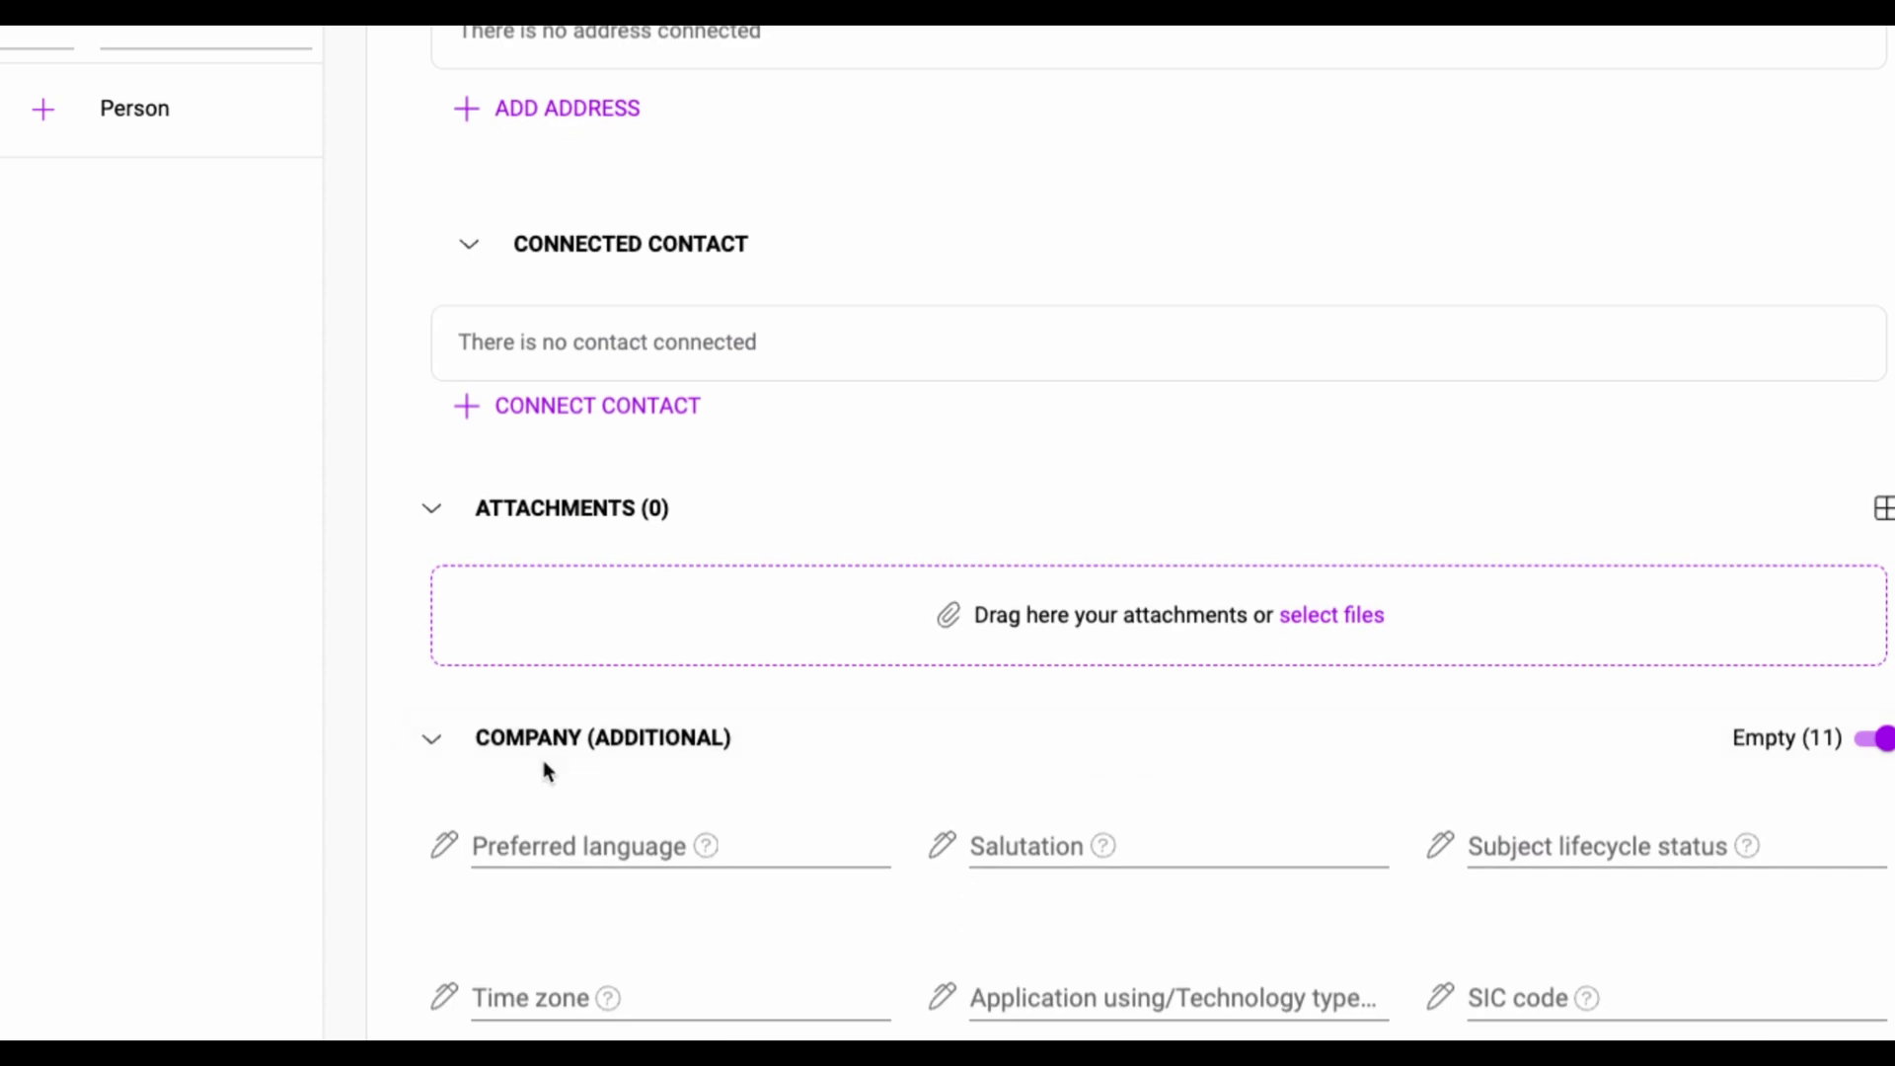
Toggle the Company (additional) section, close the detail panel, and select the contact's row.
{"action": "left_click", "coordinate": [427, 742]}
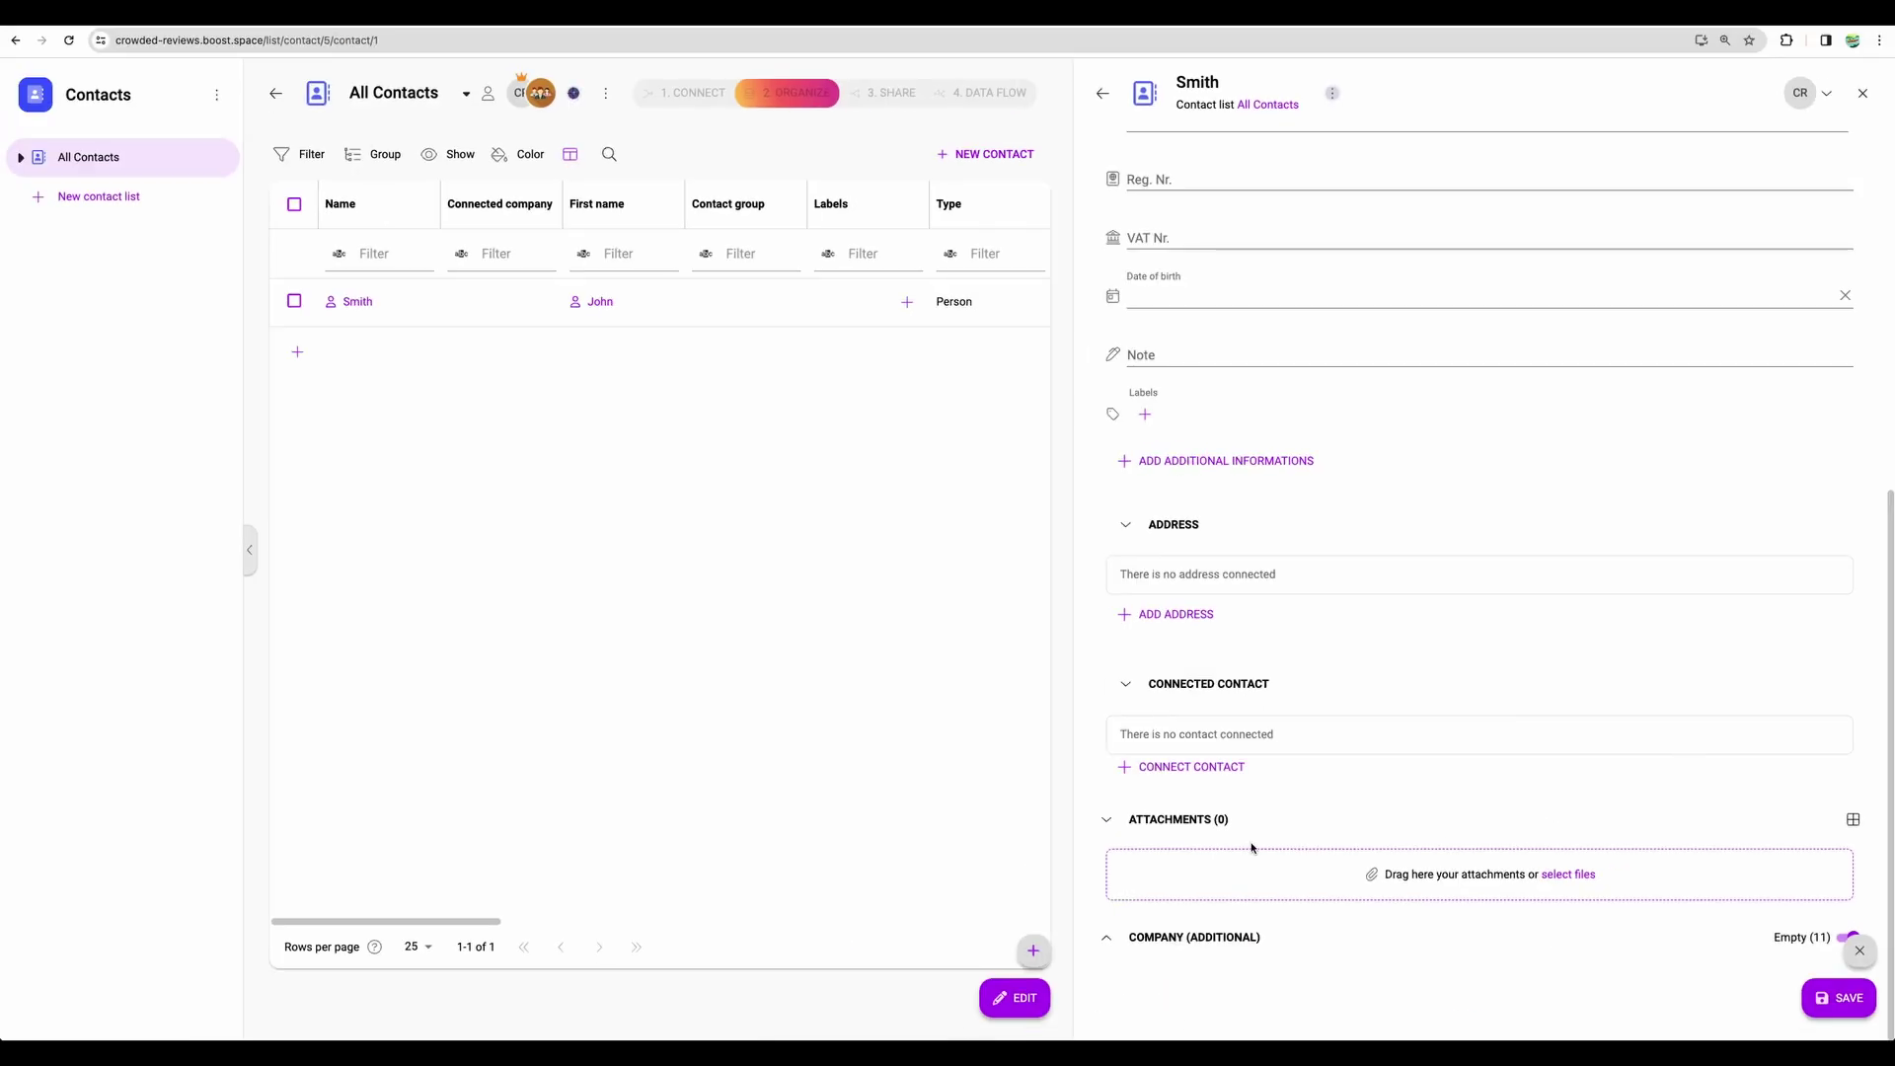
{"action": "left_click", "coordinate": [1108, 938]}
{"action": "scroll", "coordinate": [1580, 751], "scroll_direction": "up", "scroll_amount": 10}
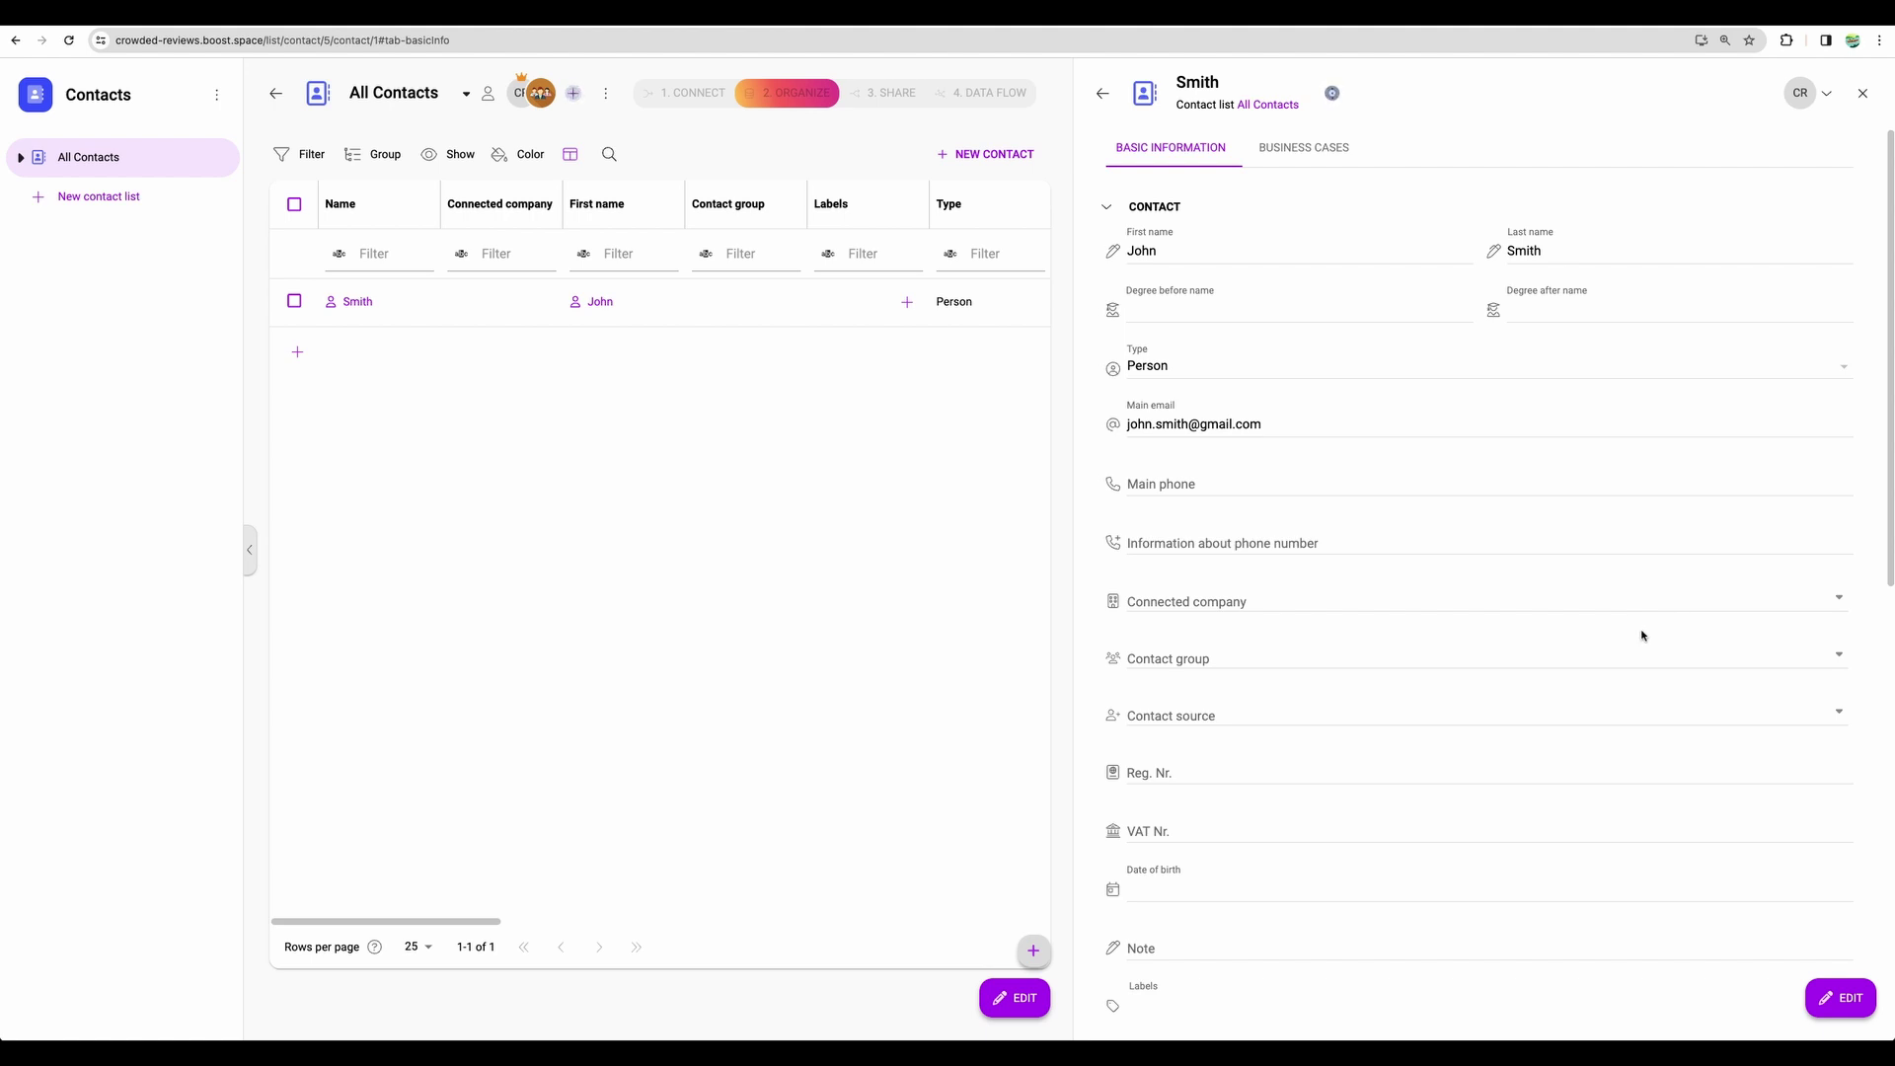
{"action": "scroll", "coordinate": [1643, 592], "scroll_direction": "down", "scroll_amount": 6}
{"action": "scroll", "coordinate": [1627, 580], "scroll_direction": "up", "scroll_amount": 6}
{"action": "left_click", "coordinate": [1862, 93]}
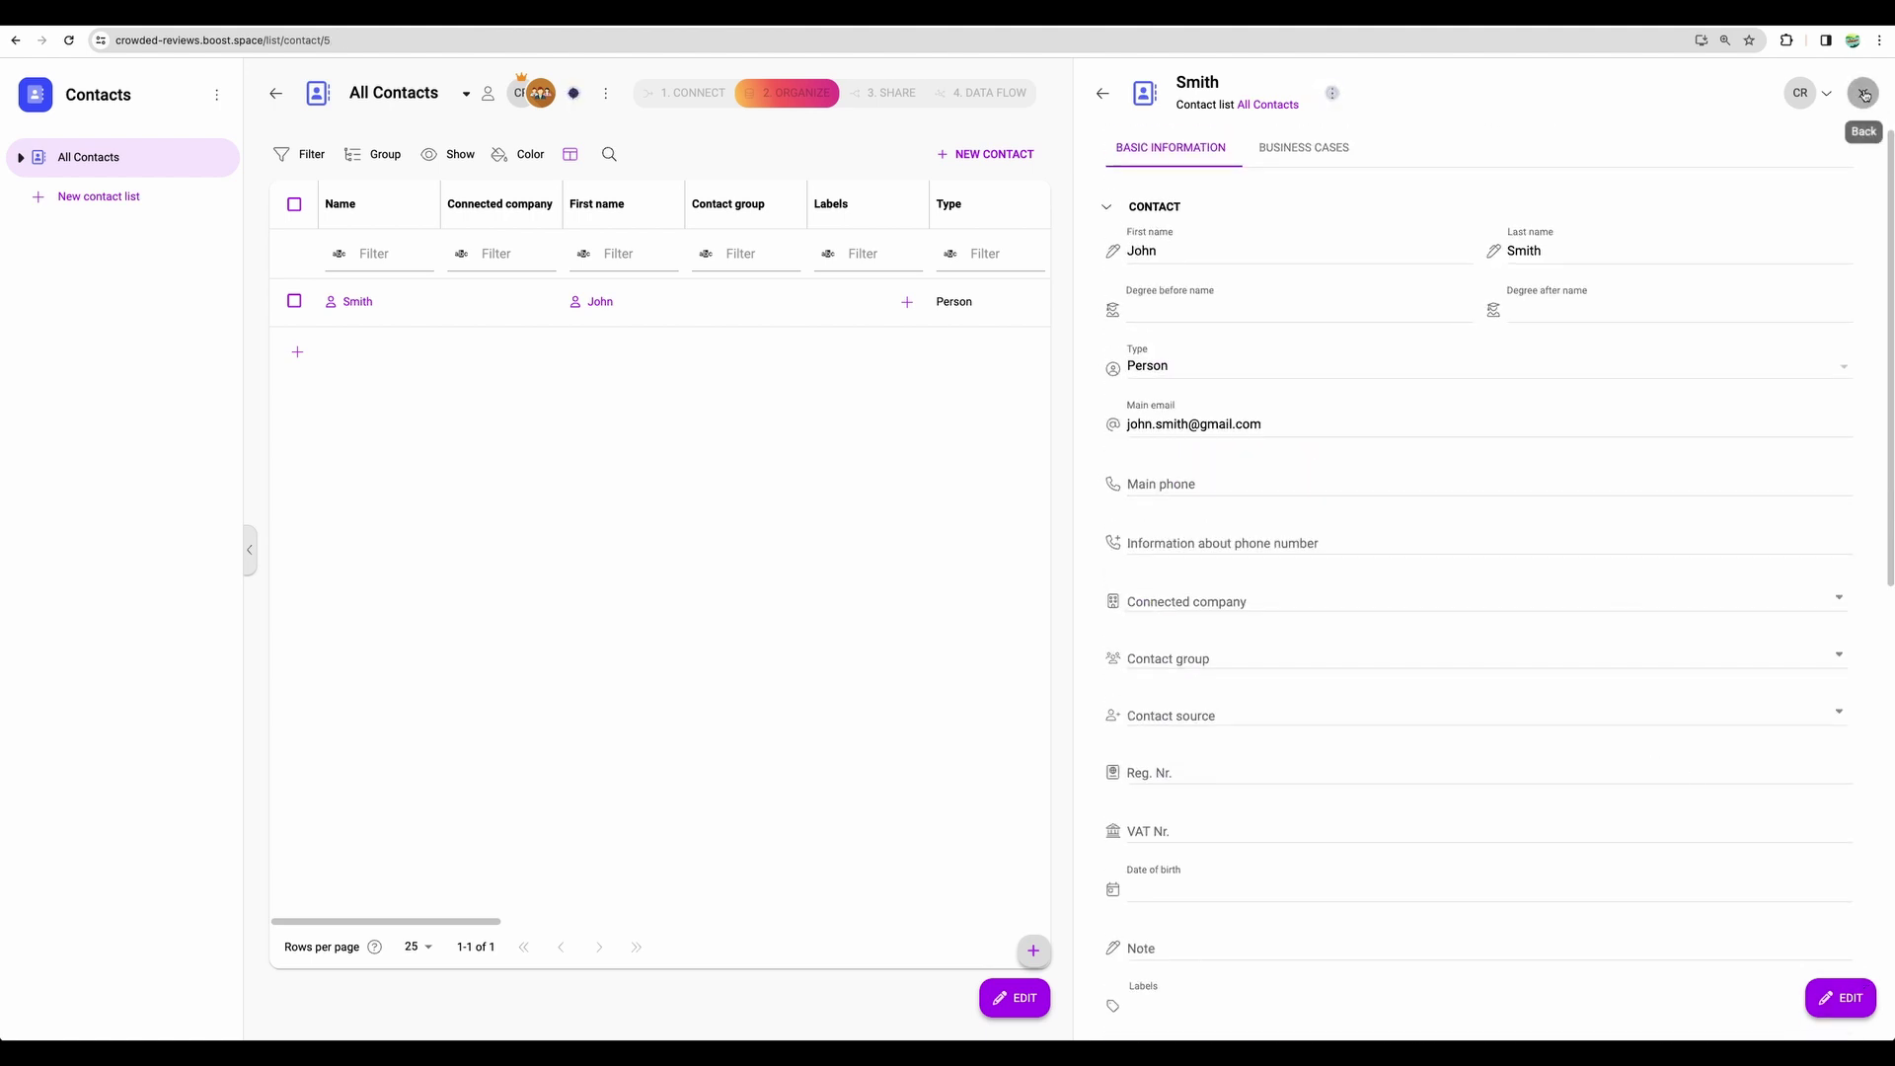
{"action": "left_click", "coordinate": [293, 301]}
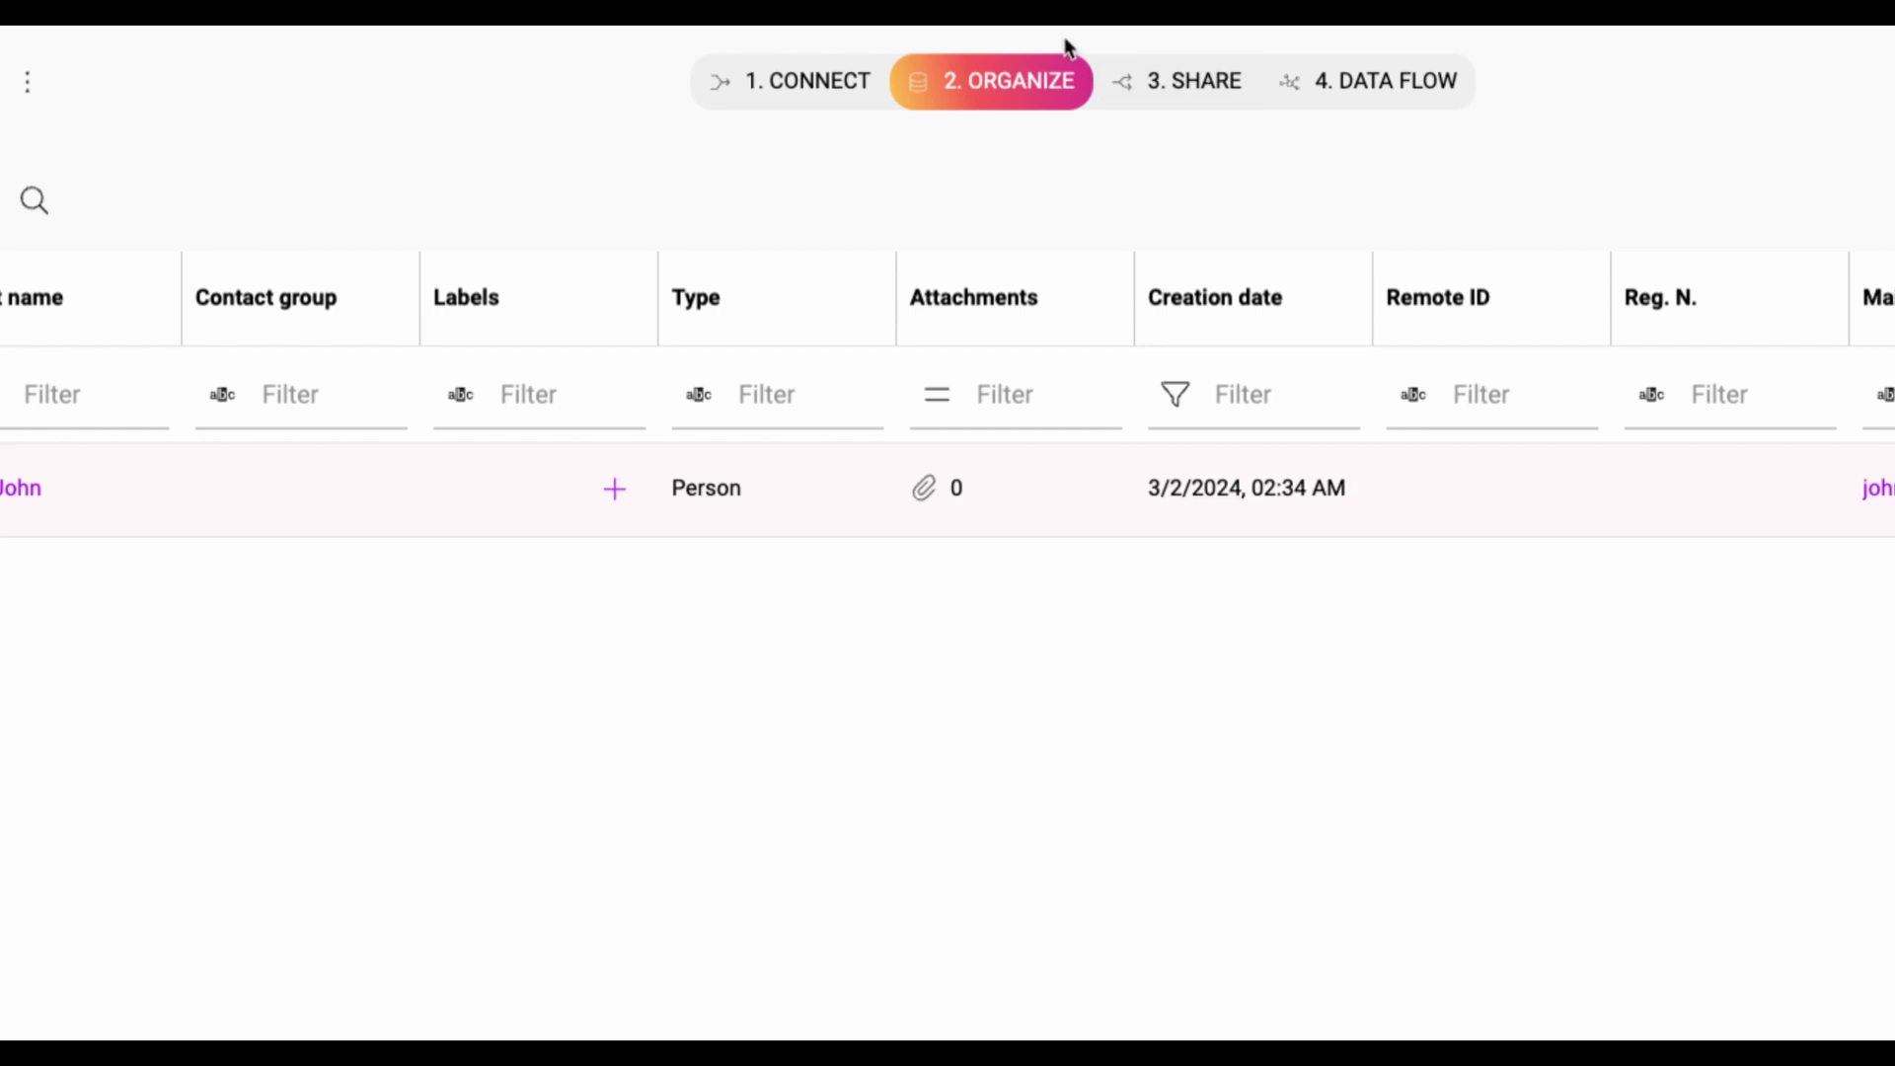
Open the 1. CONNECT stage, enlarge the page, and start a new data source.
{"action": "left_click", "coordinate": [807, 87]}
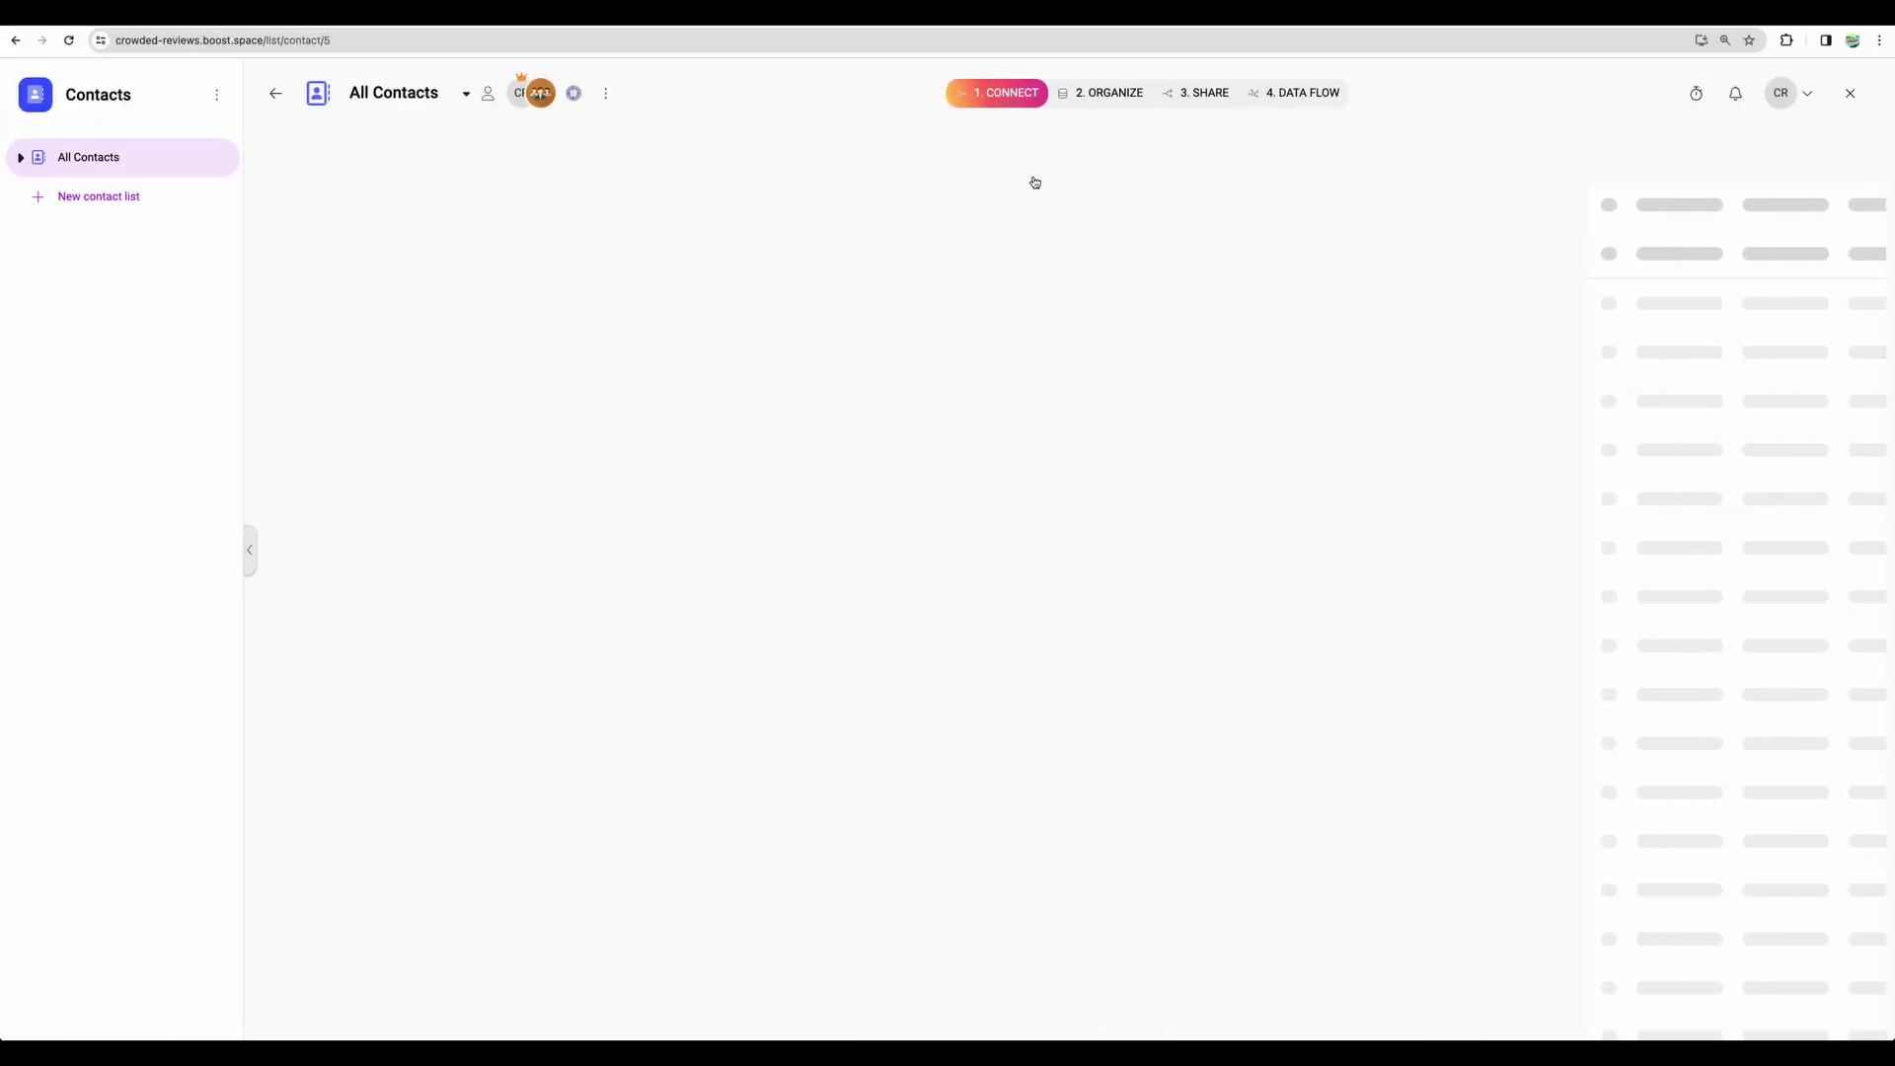
{"action": "key", "text": "ctrl+plus"}
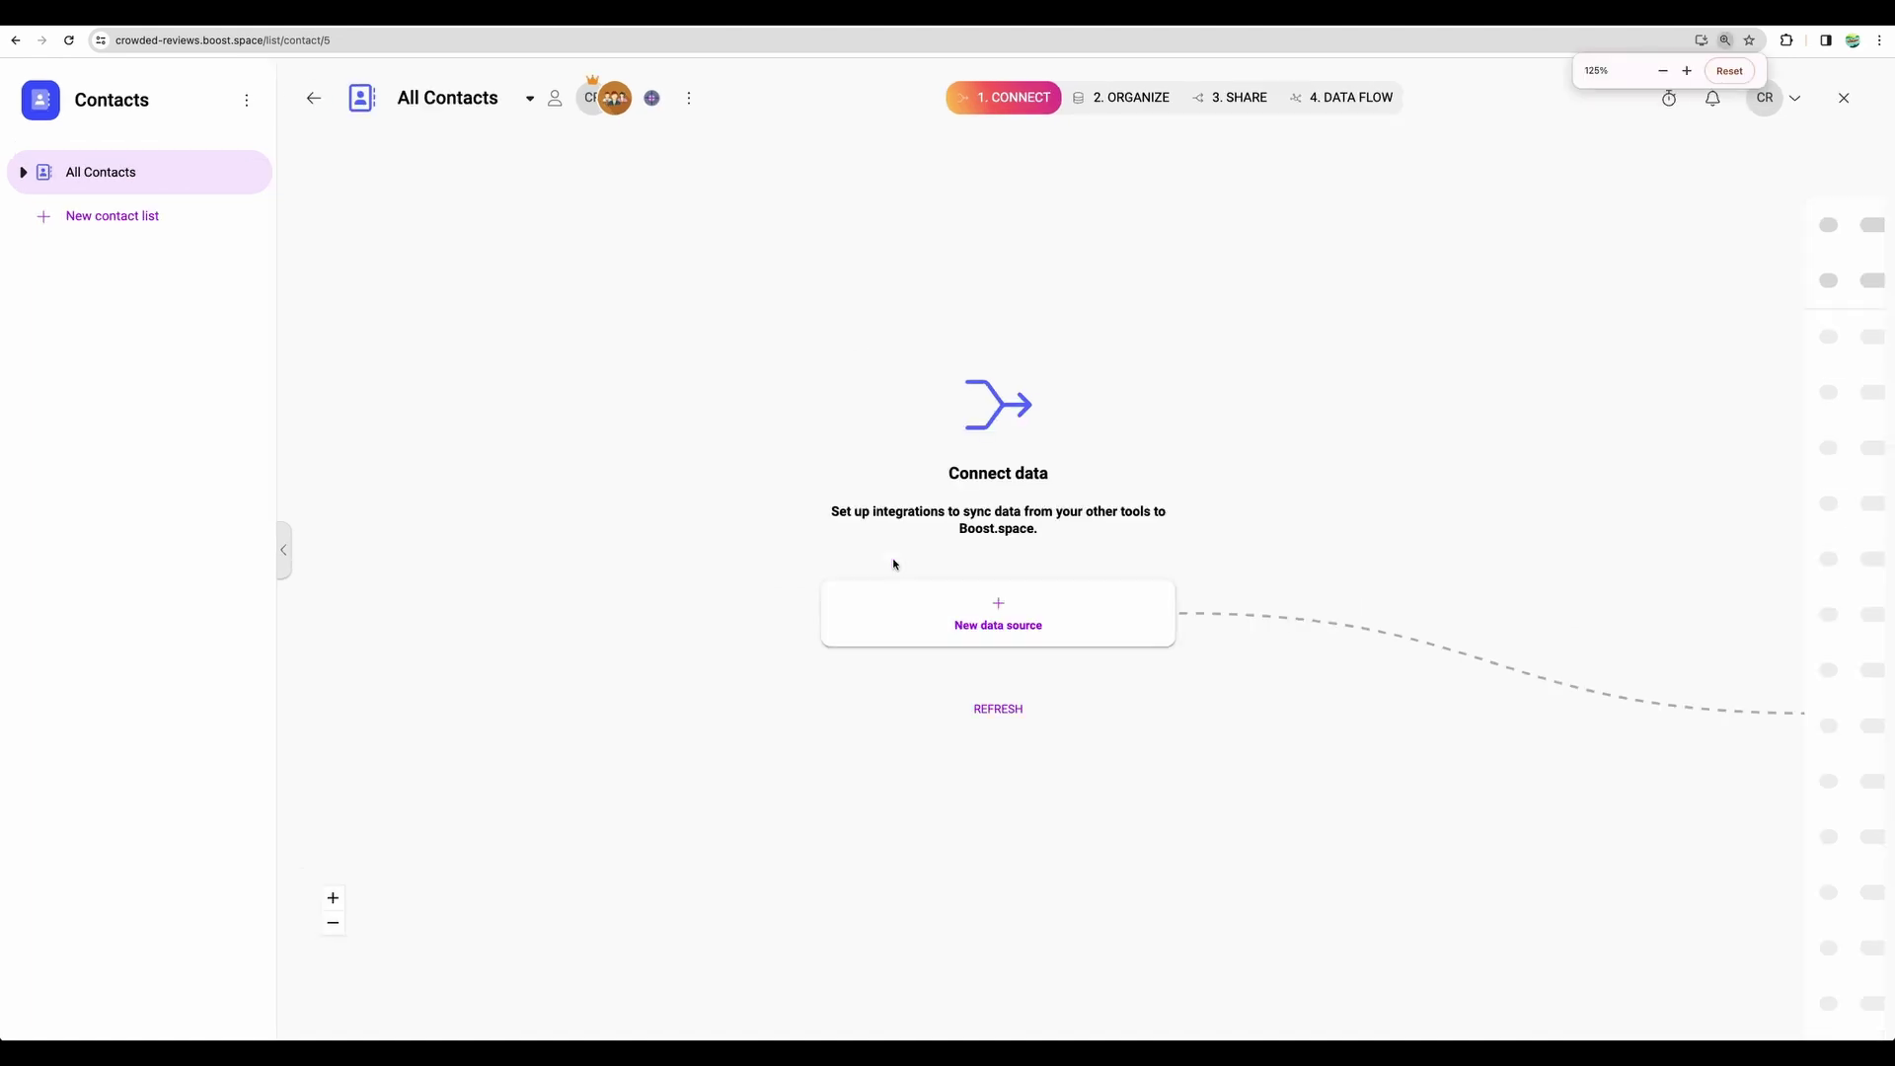
{"action": "left_click", "coordinate": [1013, 632]}
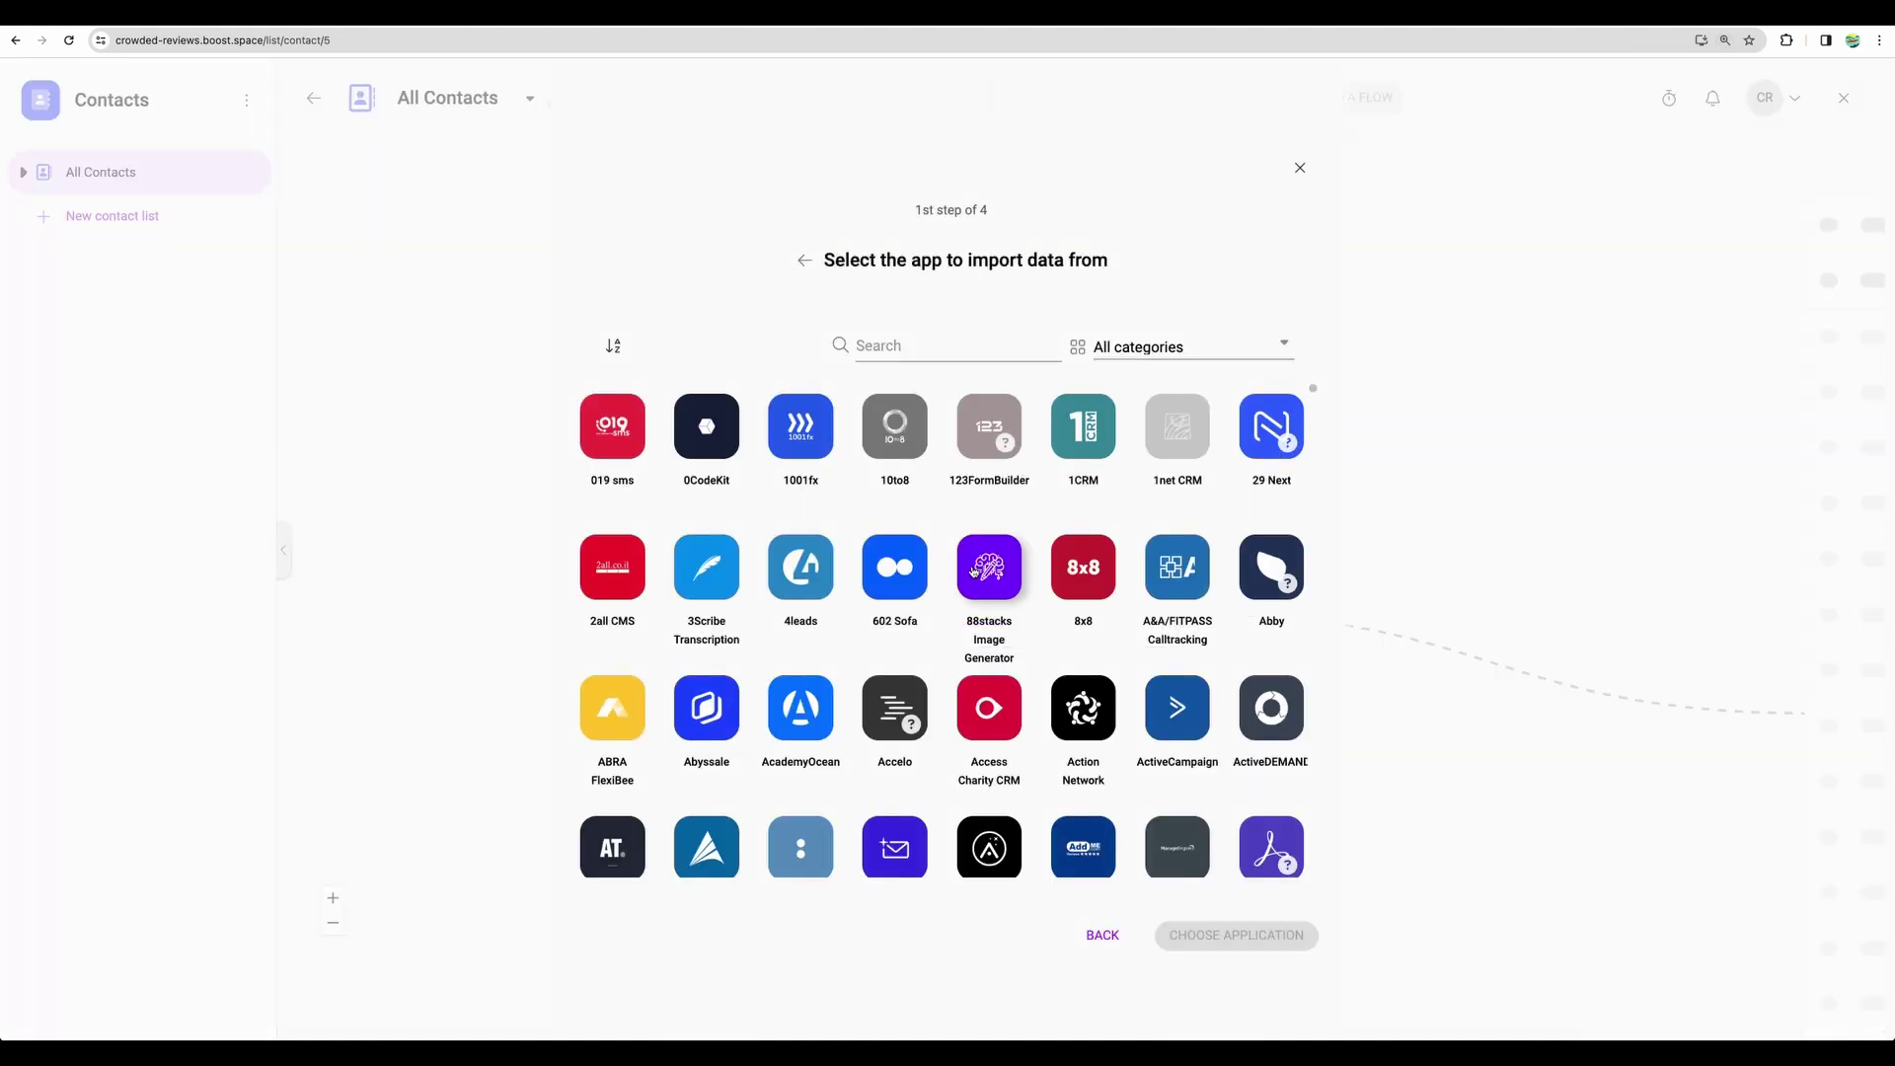
Search the importable apps for 'google', then clear it and browse the full list.
{"action": "scroll", "coordinate": [974, 571], "scroll_direction": "down", "scroll_amount": 10}
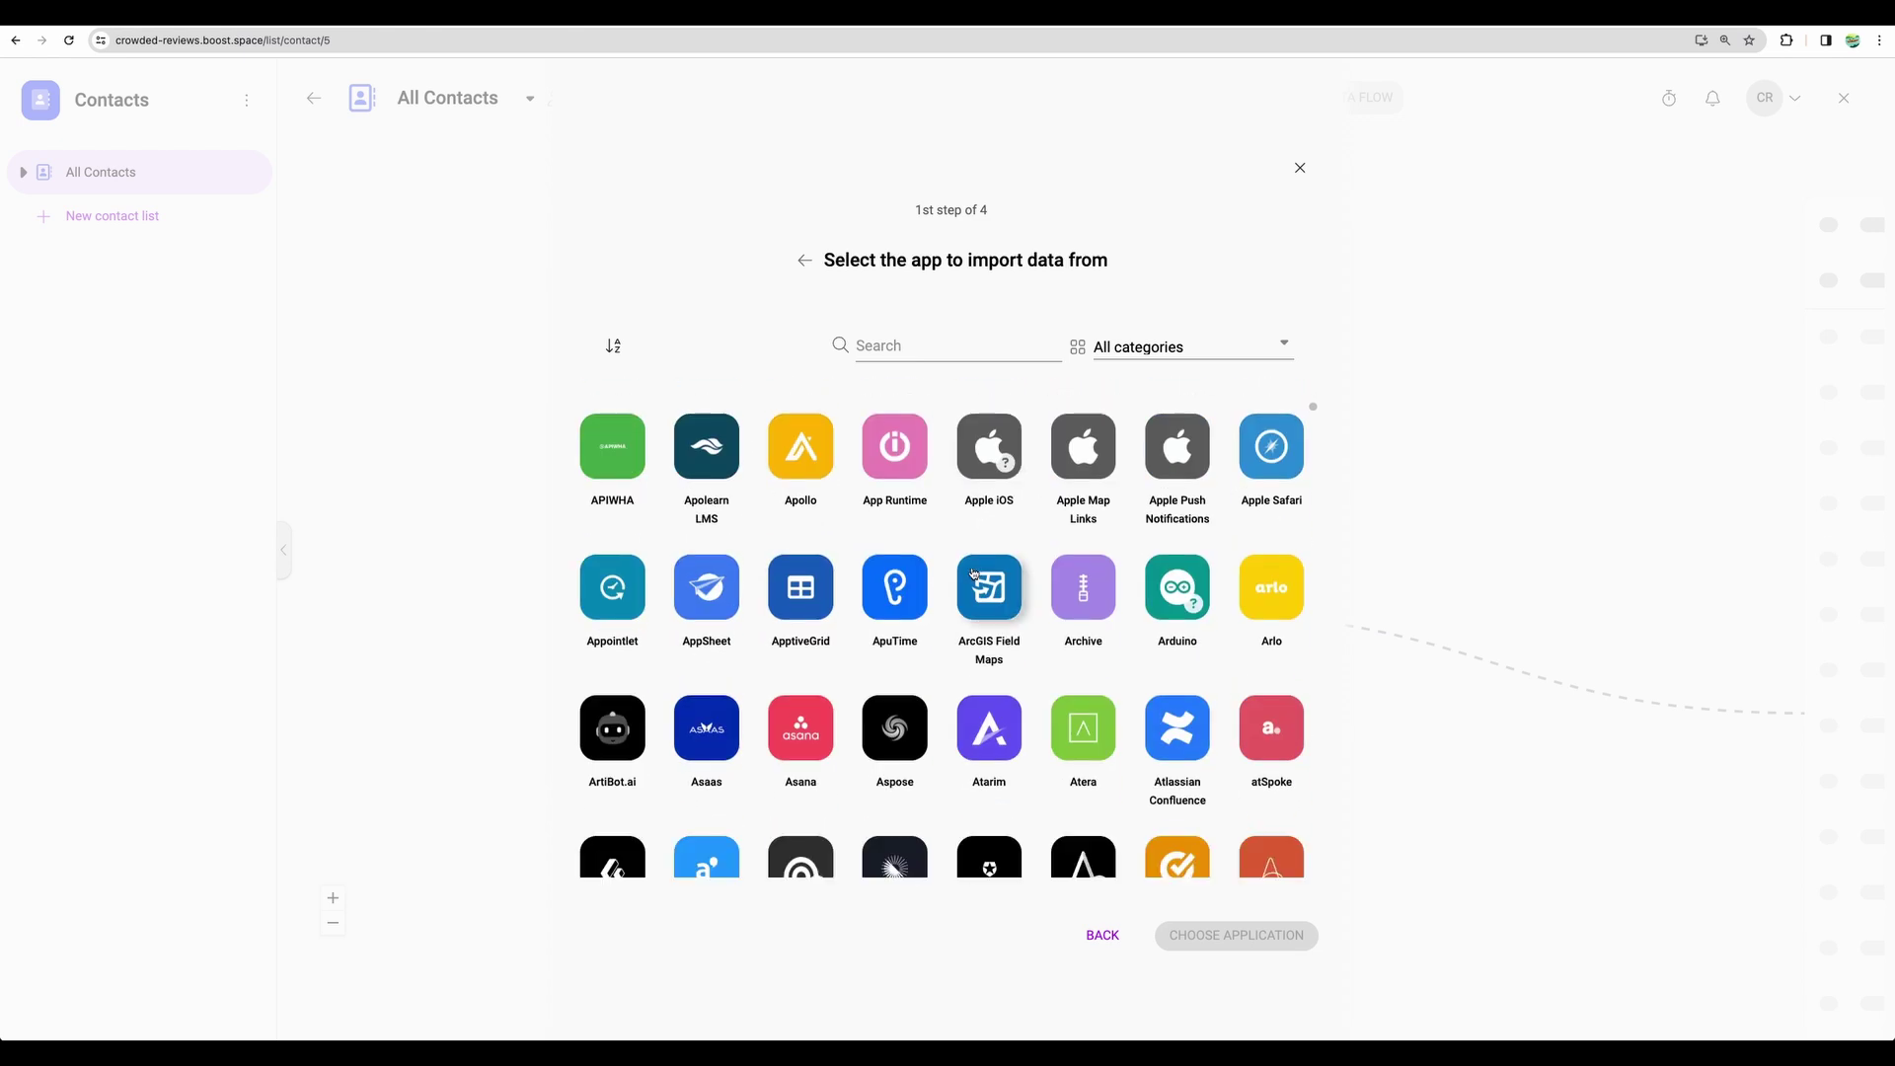
{"action": "scroll", "coordinate": [947, 444], "scroll_direction": "up", "scroll_amount": 5}
{"action": "left_click", "coordinate": [937, 356]}
{"action": "type", "text": "google"}
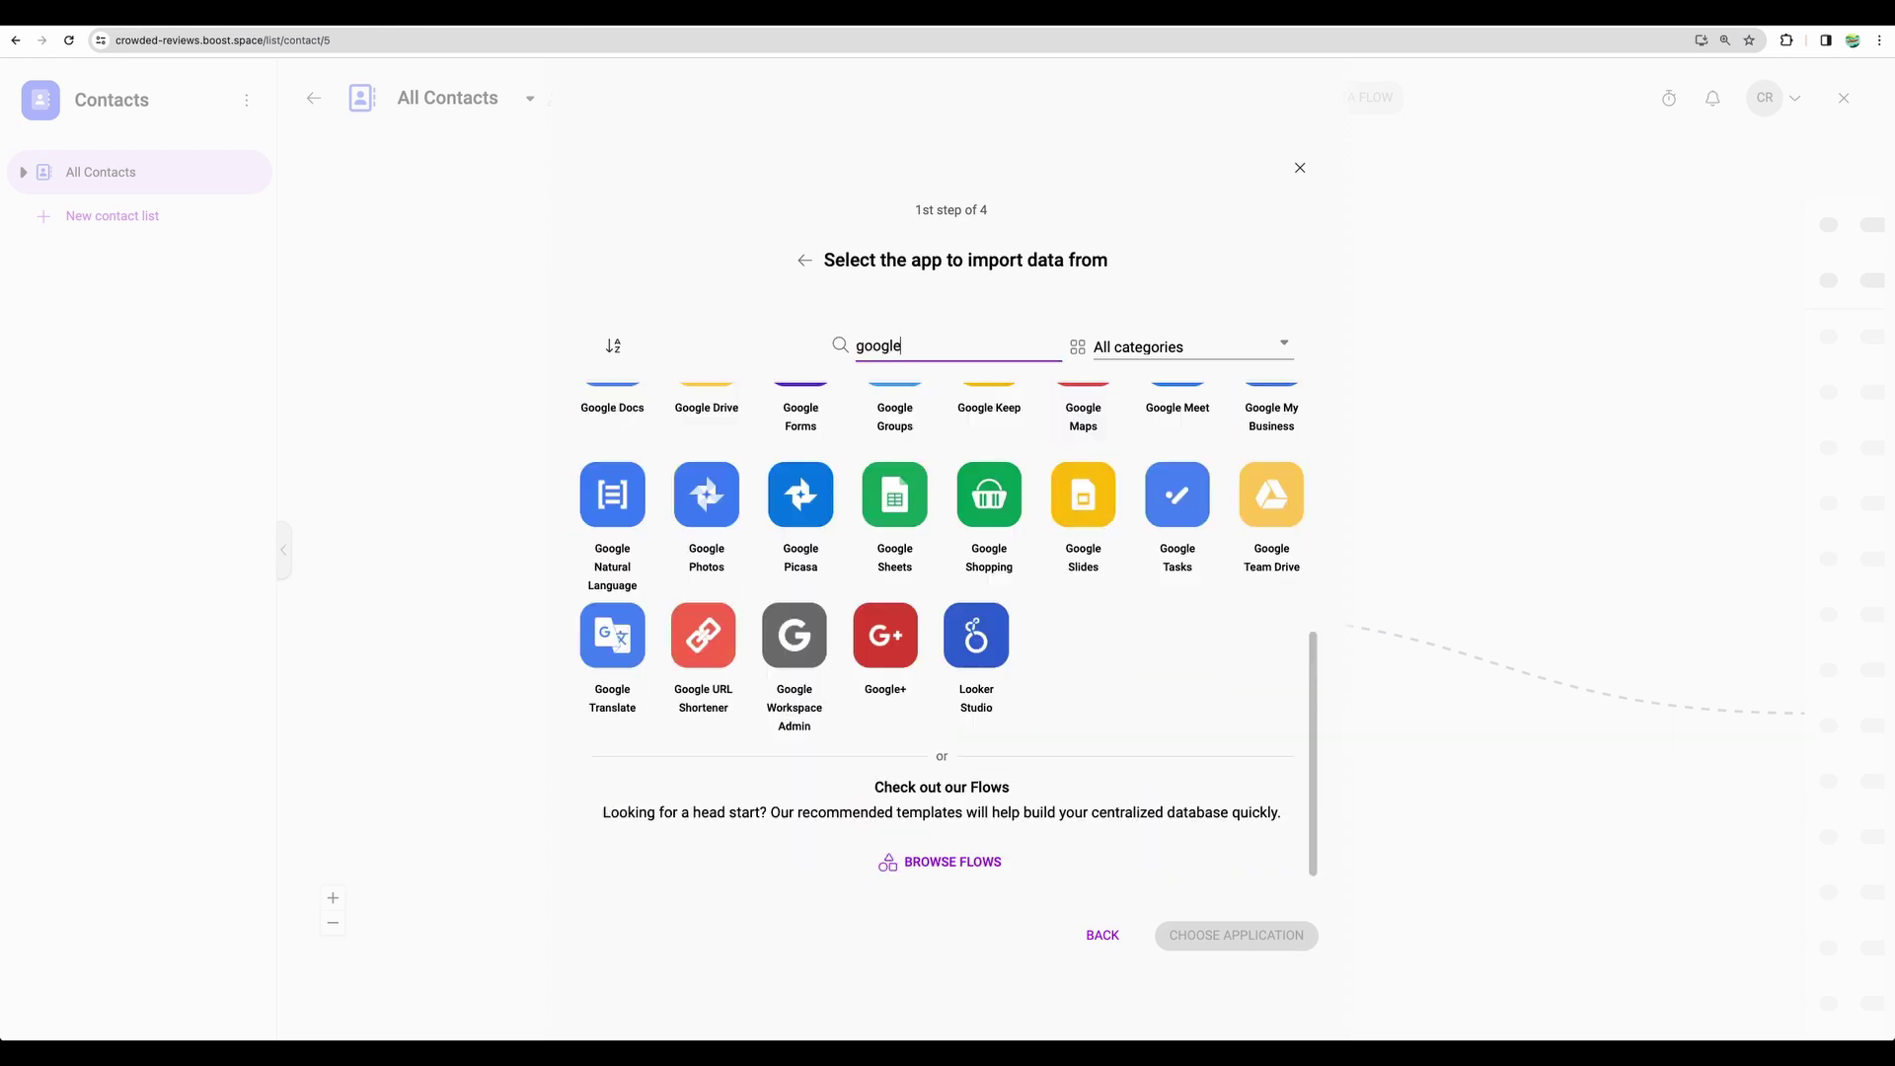
{"action": "scroll", "coordinate": [908, 592], "scroll_direction": "up", "scroll_amount": 5}
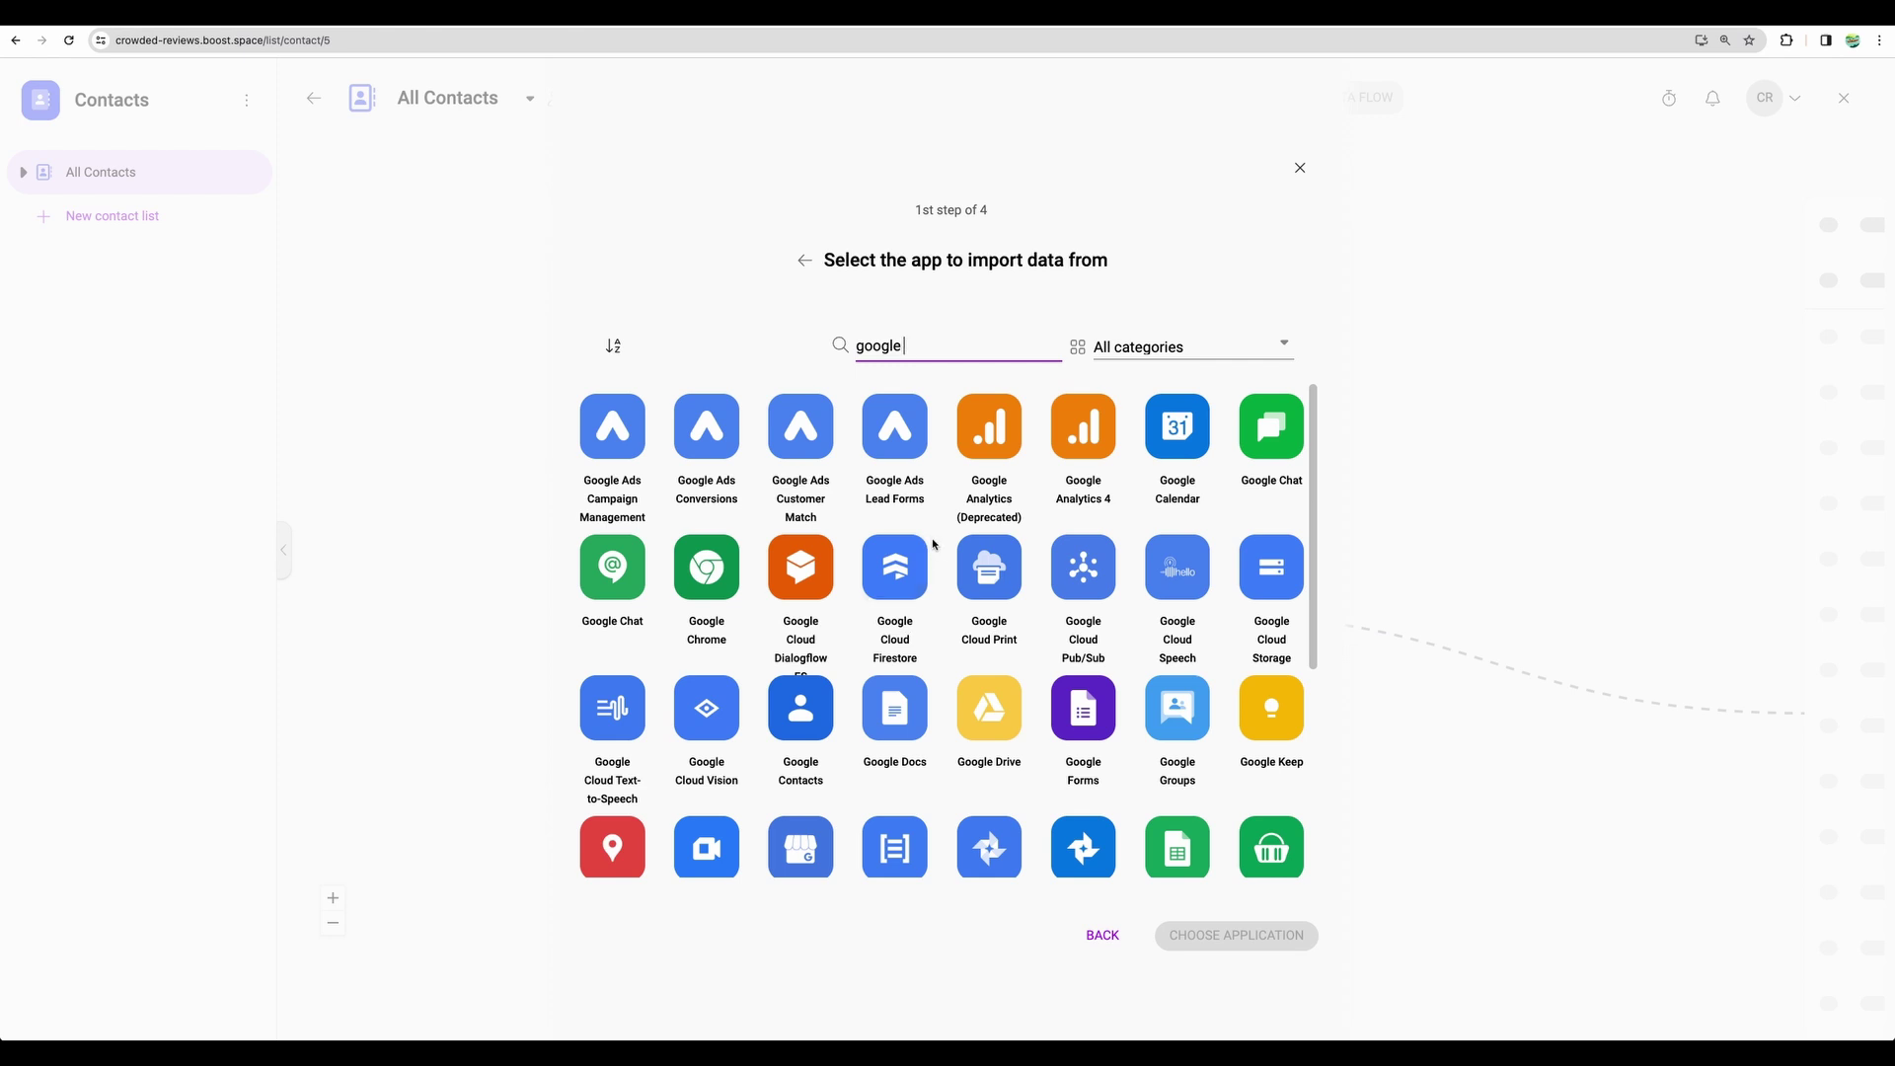
{"action": "scroll", "coordinate": [934, 544], "scroll_direction": "down", "scroll_amount": 5}
{"action": "key", "text": "BackSpace"}
{"action": "key", "text": "BackSpace"}
{"action": "key", "text": "BackSpace"}
{"action": "key", "text": "BackSpace"}
{"action": "key", "text": "BackSpace"}
{"action": "key", "text": "BackSpace"}
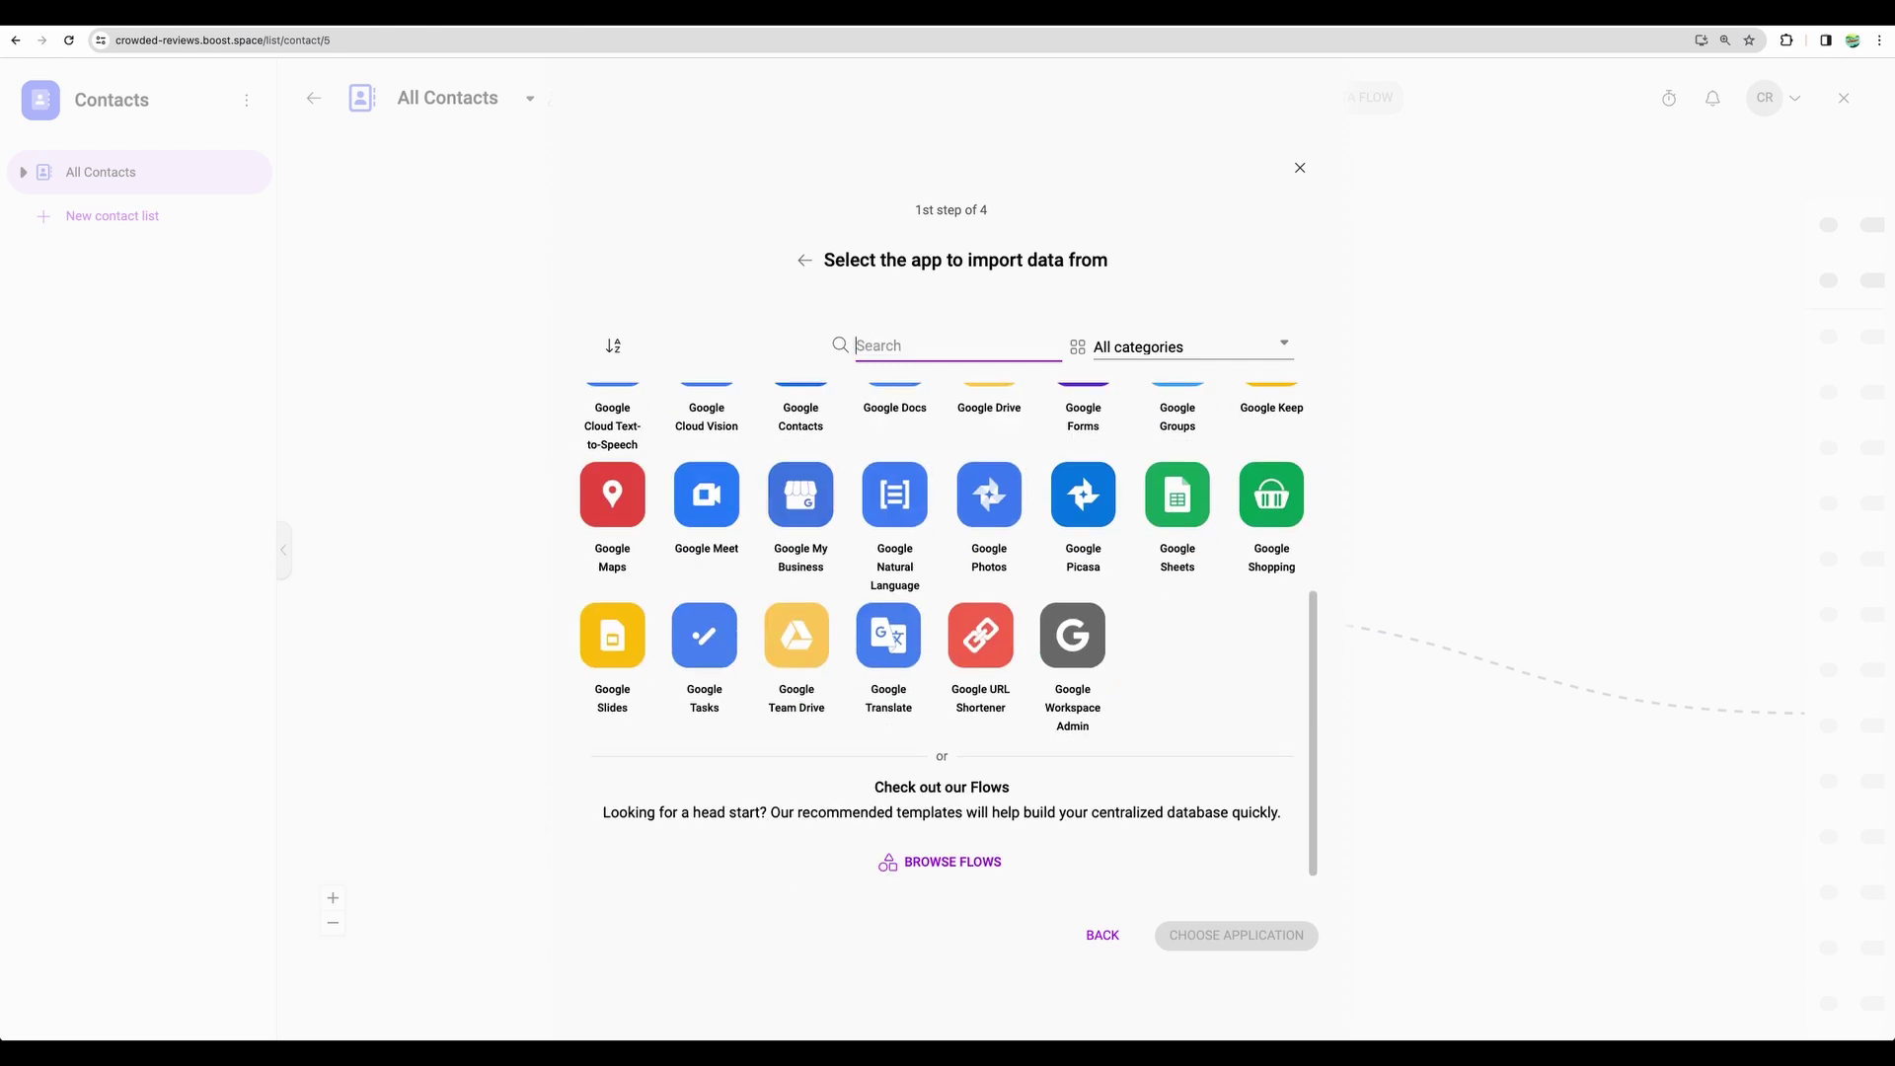
{"action": "scroll", "coordinate": [921, 619], "scroll_direction": "down", "scroll_amount": 3}
{"action": "scroll", "coordinate": [923, 617], "scroll_direction": "down", "scroll_amount": 15}
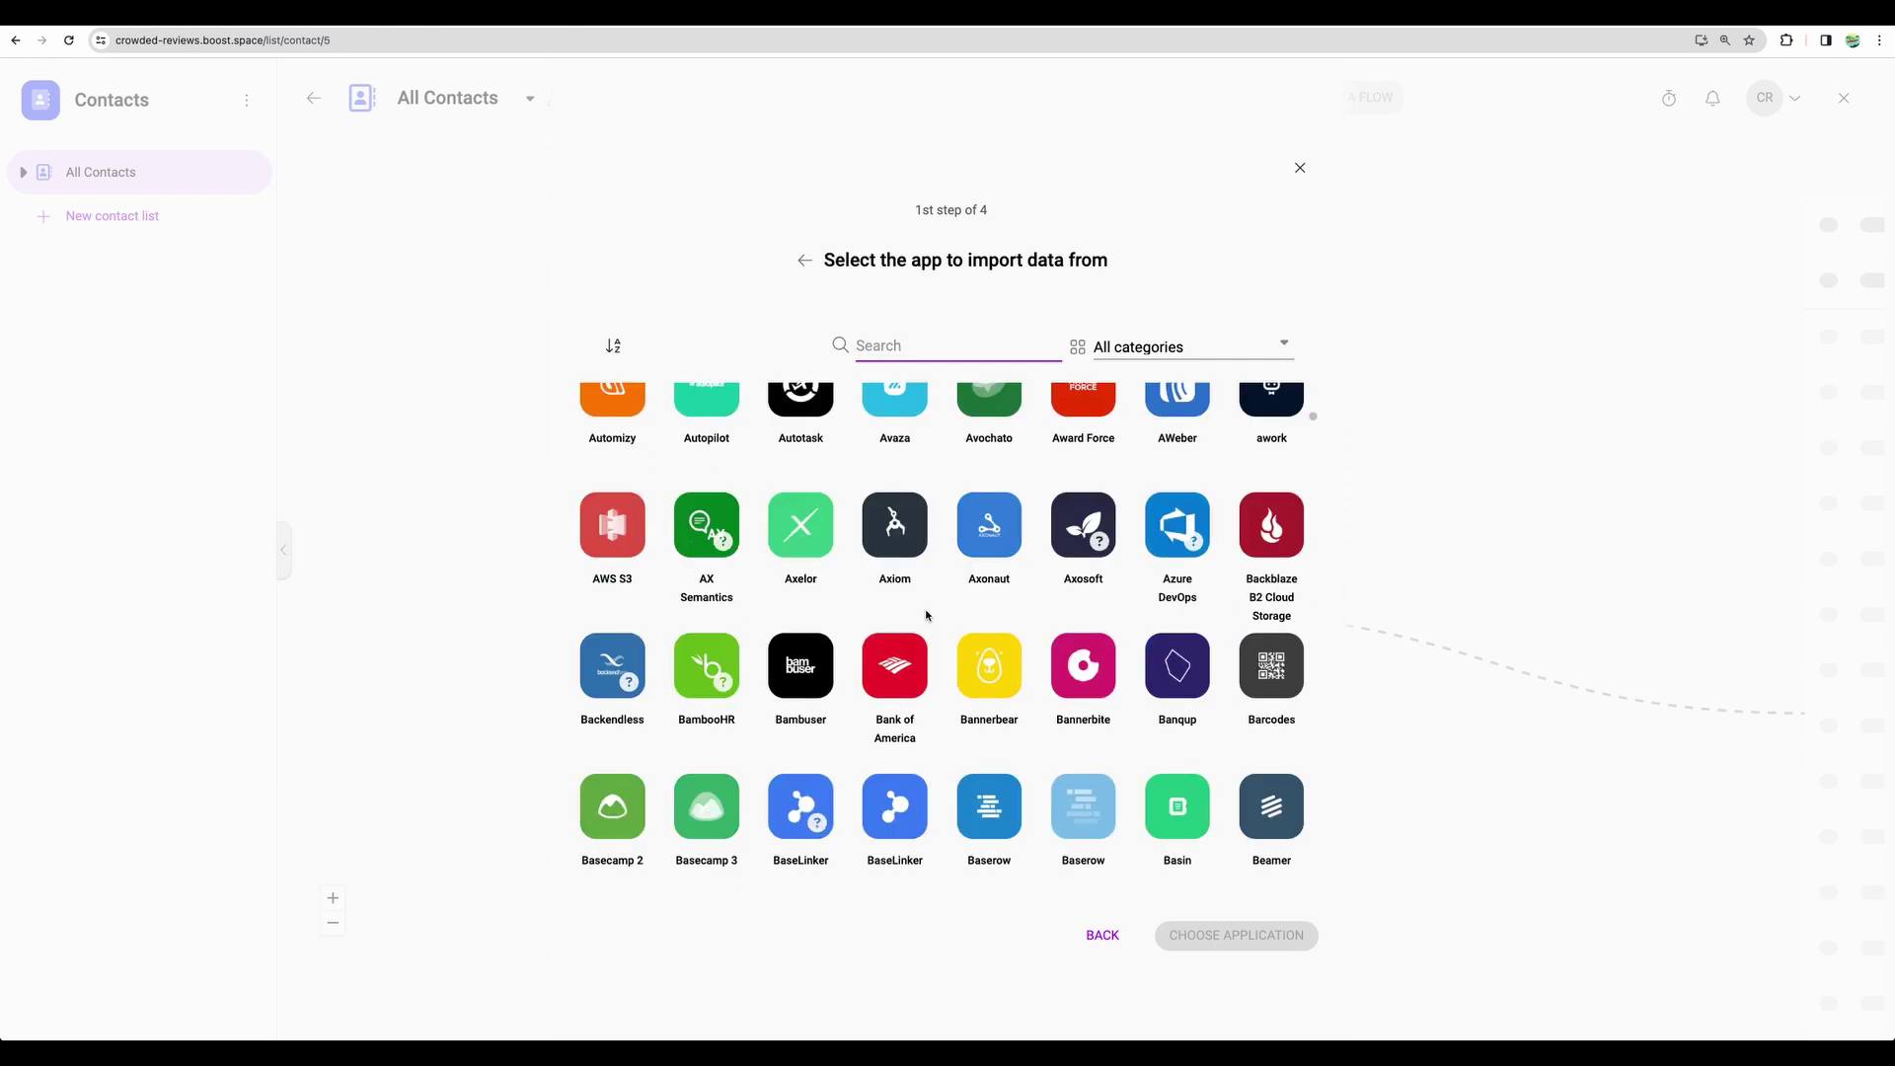
{"action": "scroll", "coordinate": [927, 615], "scroll_direction": "down", "scroll_amount": 2}
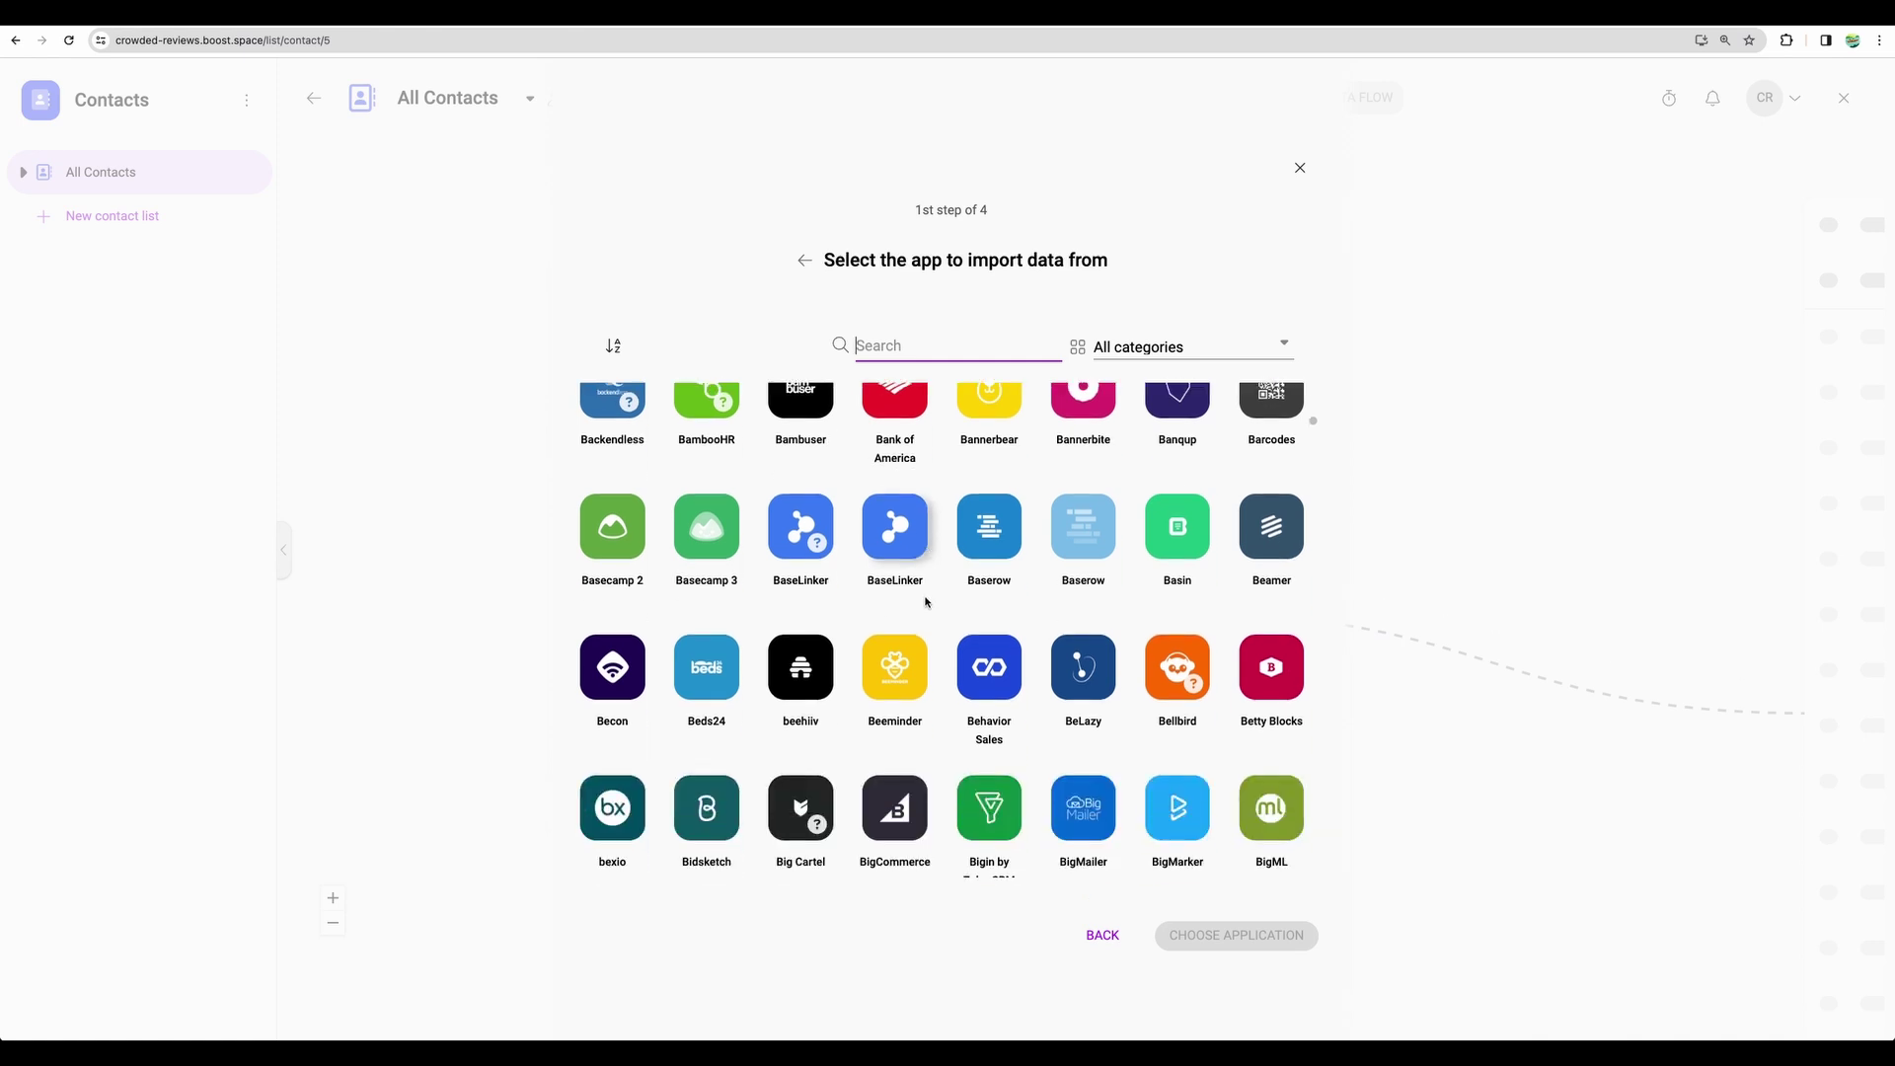
Try app searches for 'webhoo' and 'http', then search 'google form'.
{"action": "type", "text": "webhoo"}
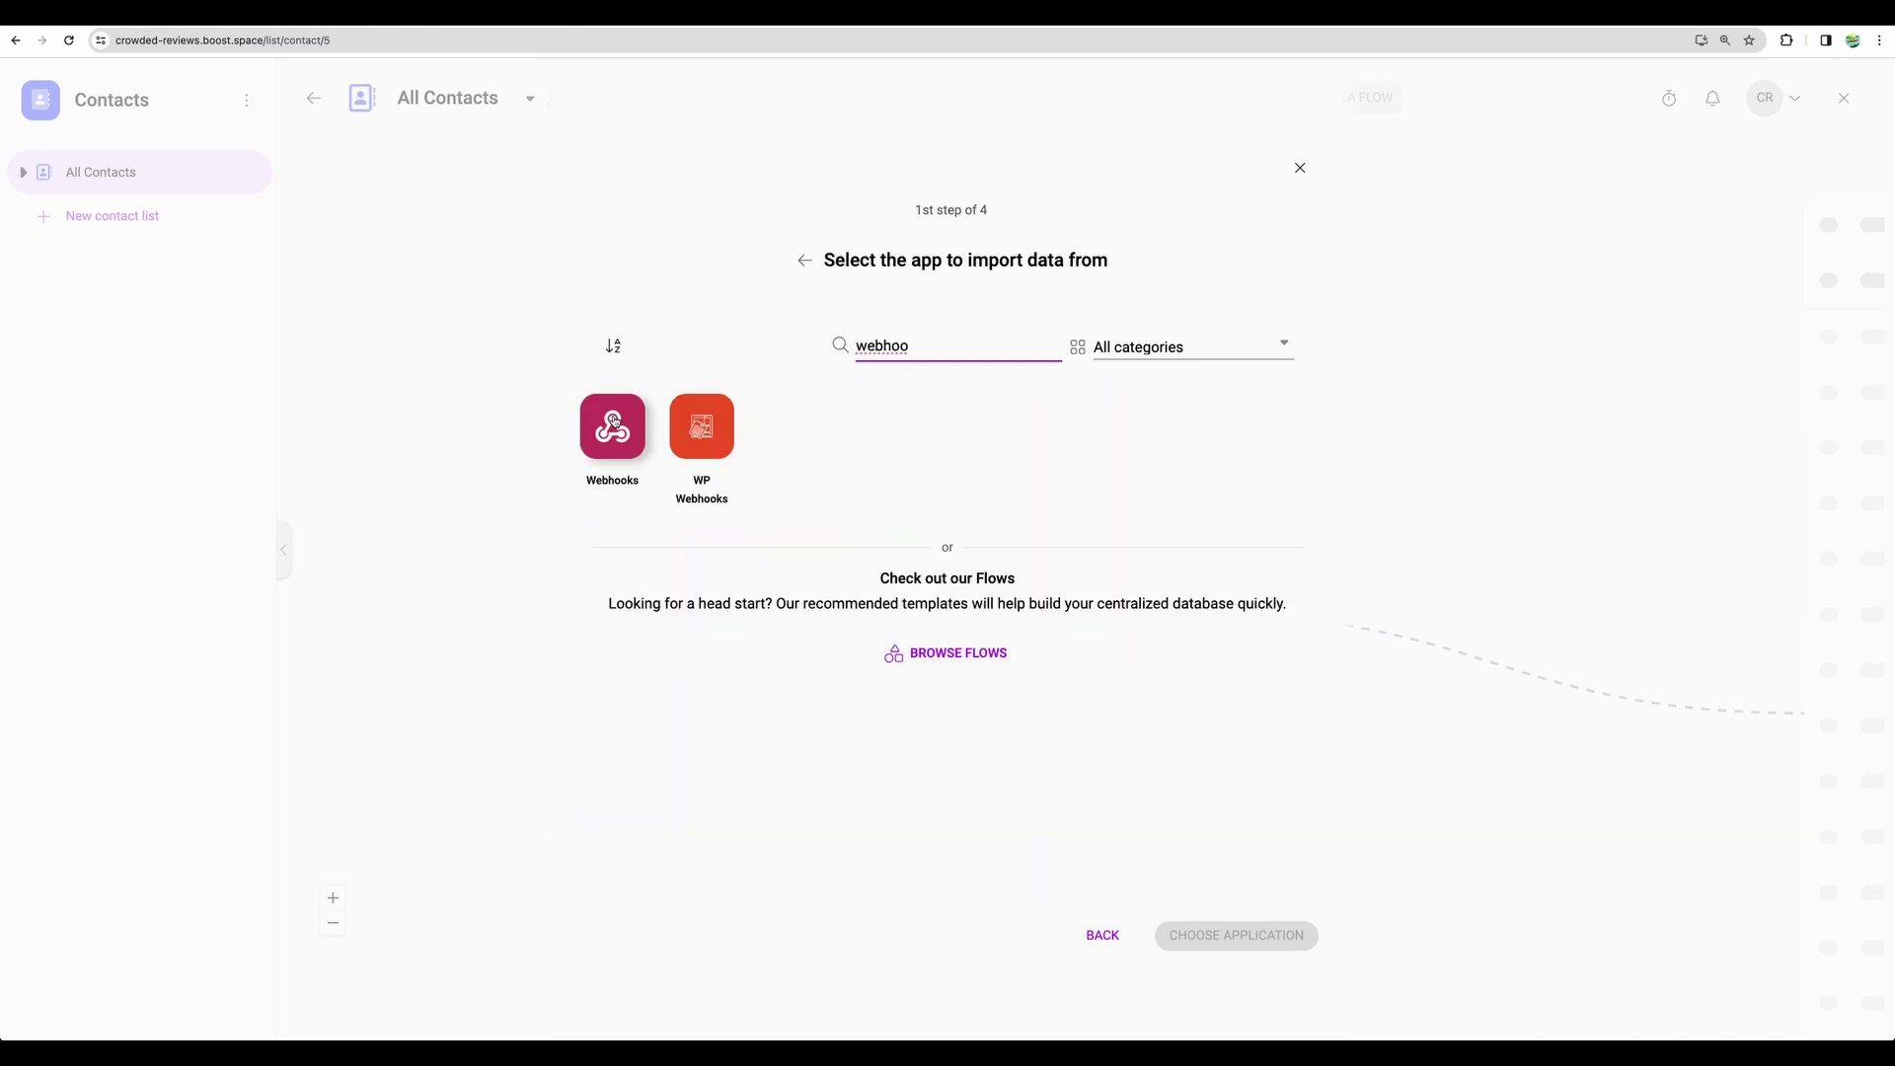
{"action": "double_click", "coordinate": [893, 354]}
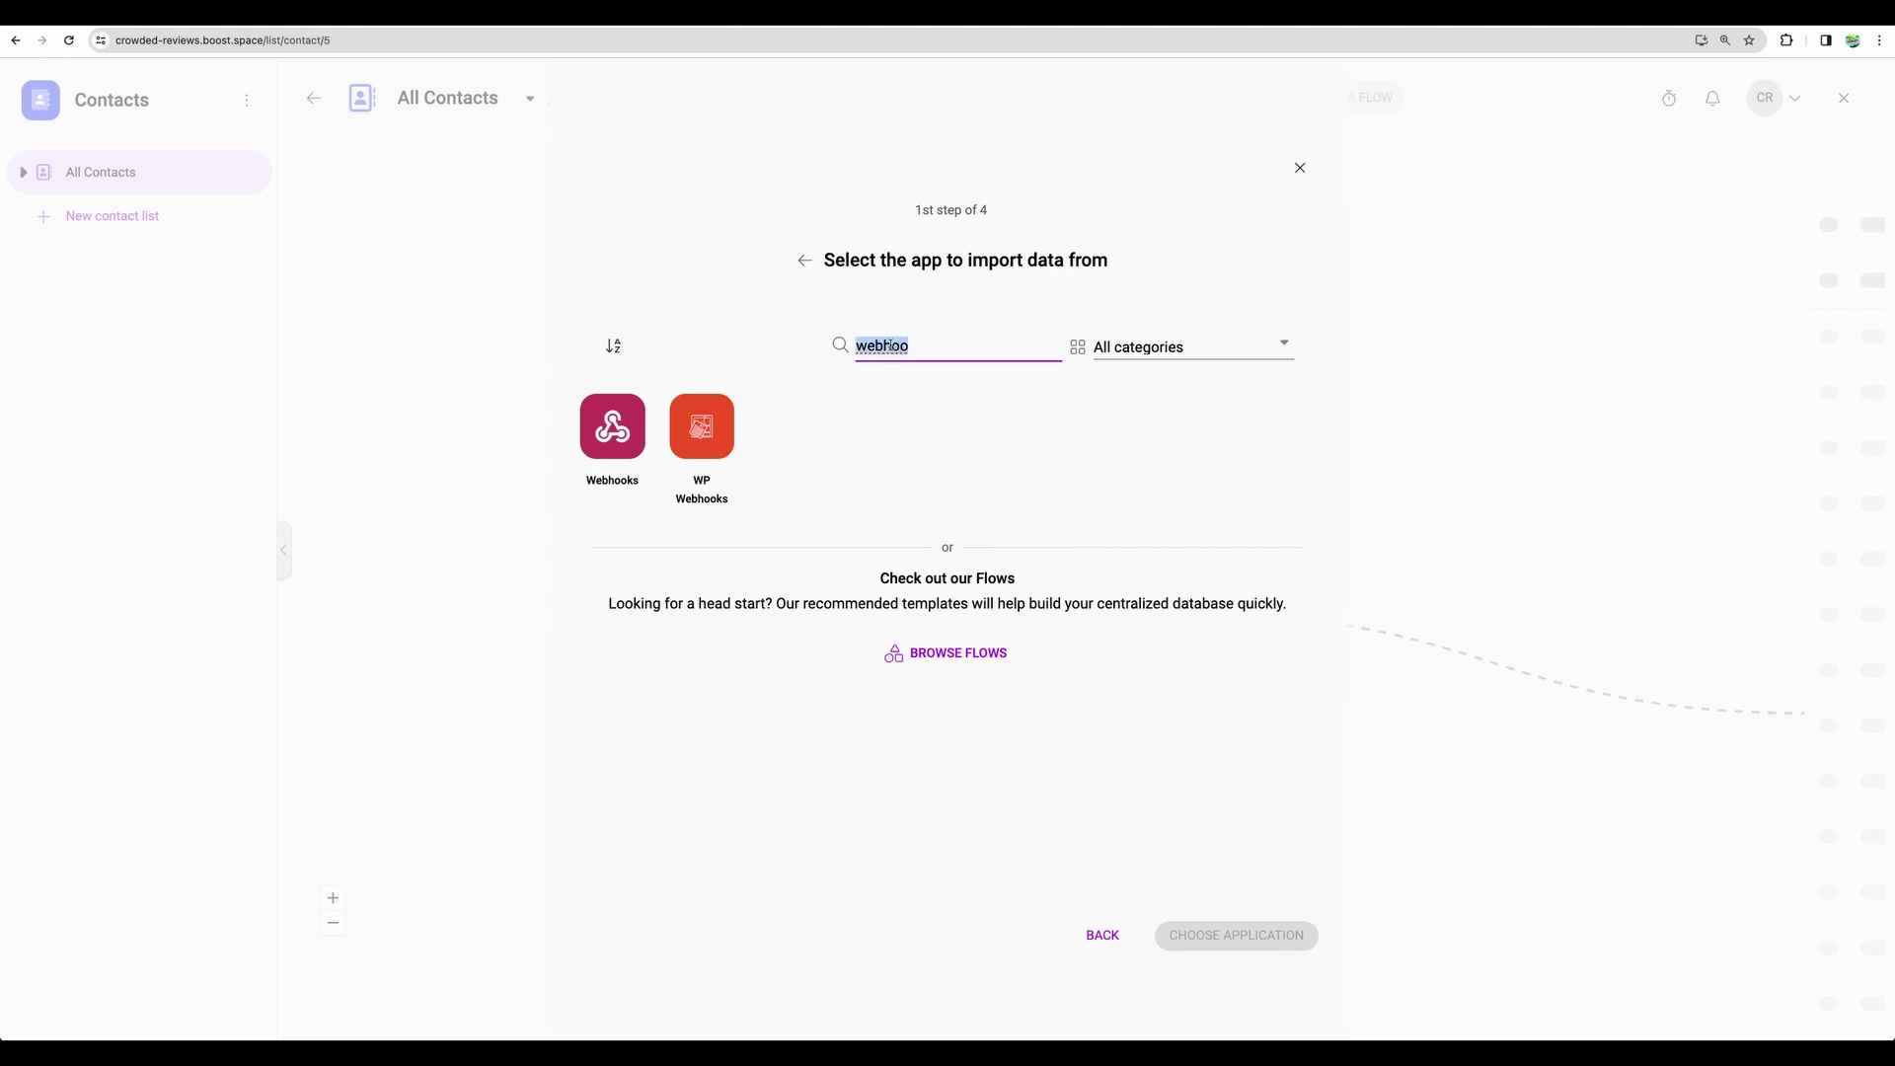
{"action": "type", "text": "http"}
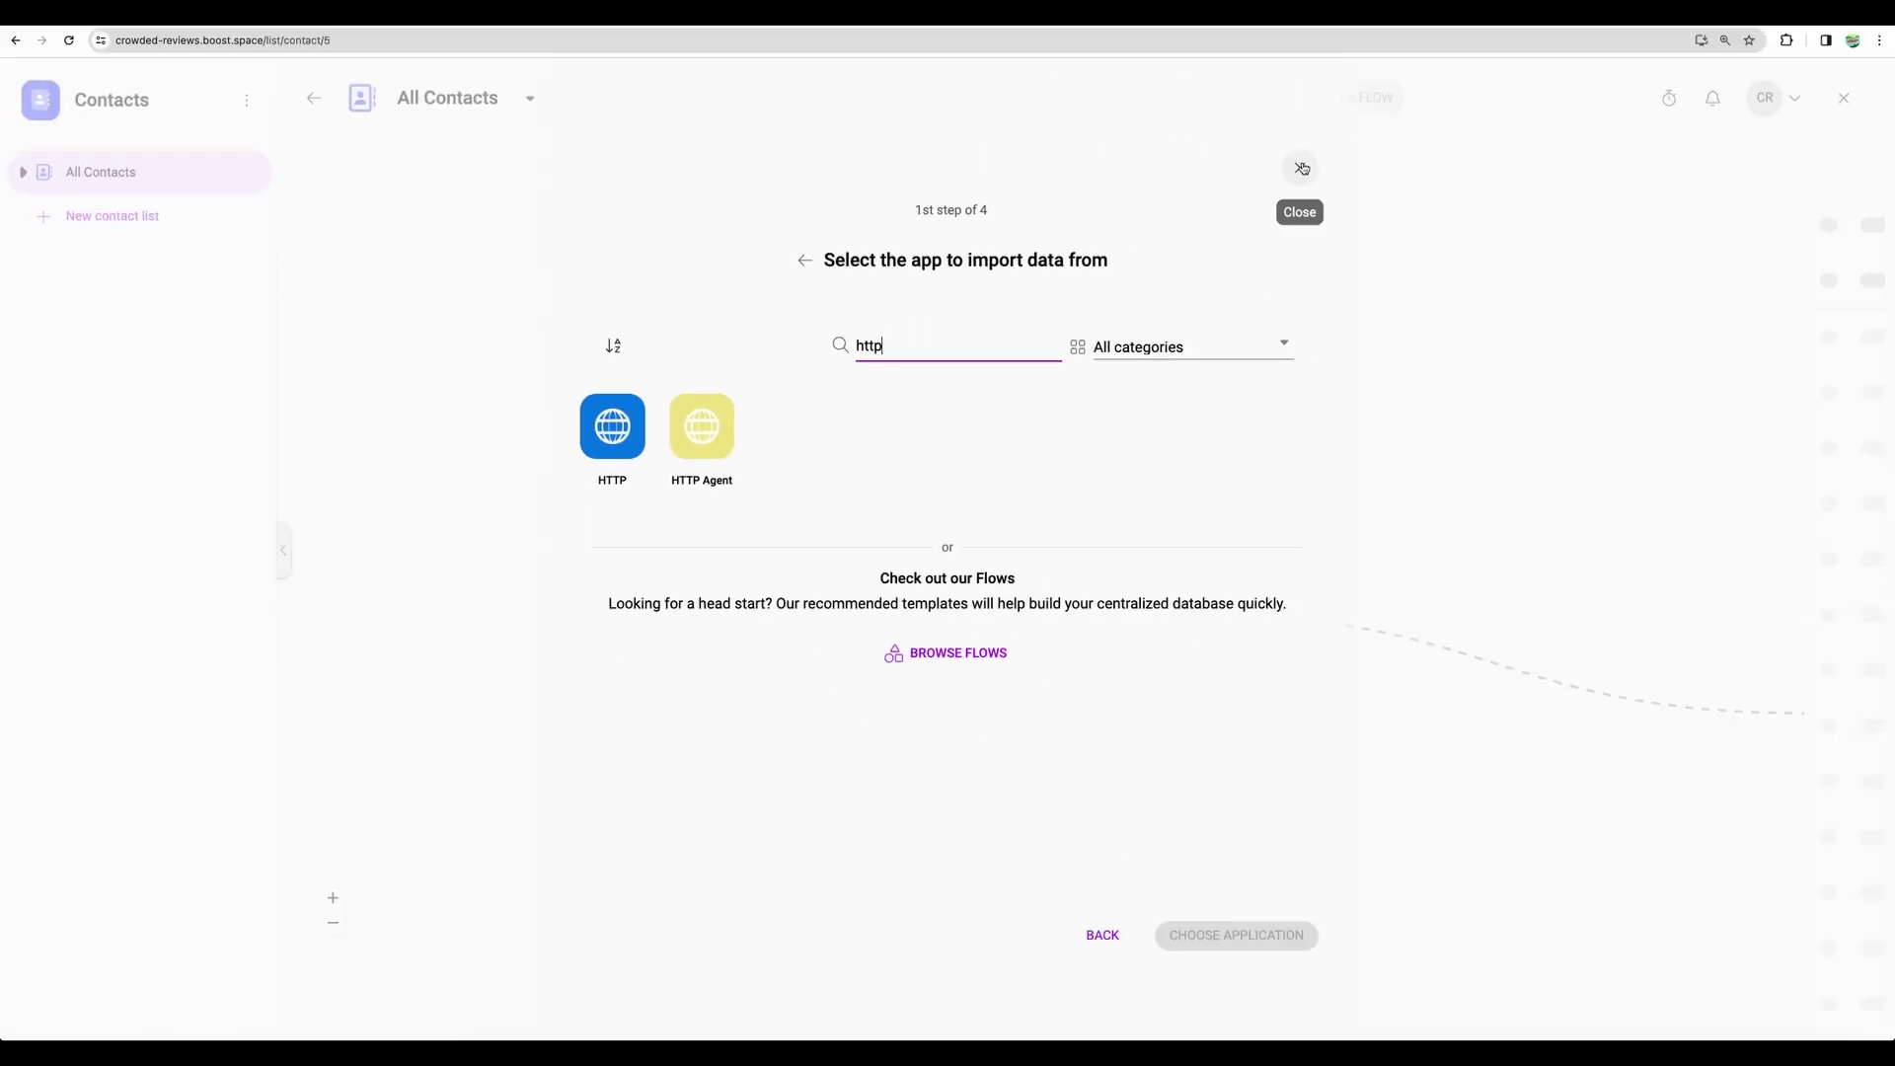
{"action": "key", "text": "super+a"}
{"action": "type", "text": "g"}
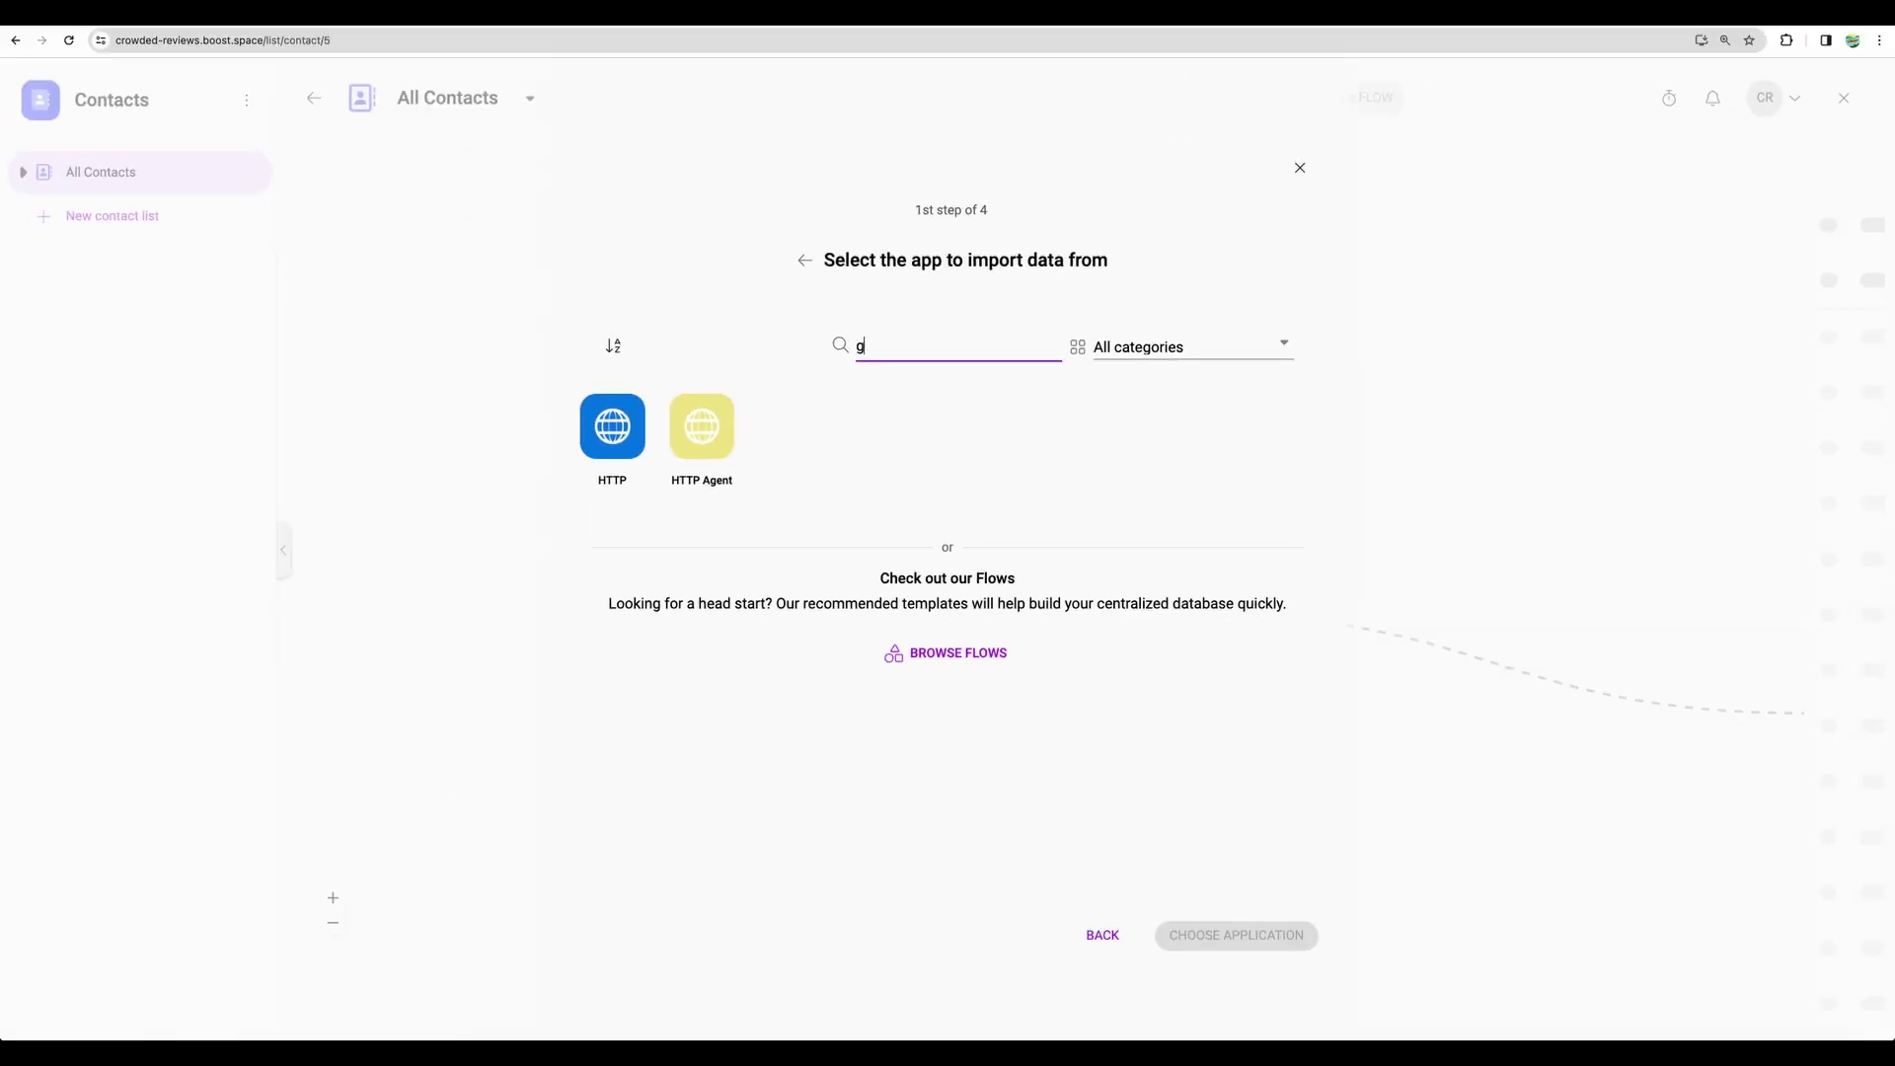
{"action": "type", "text": "oogle form"}
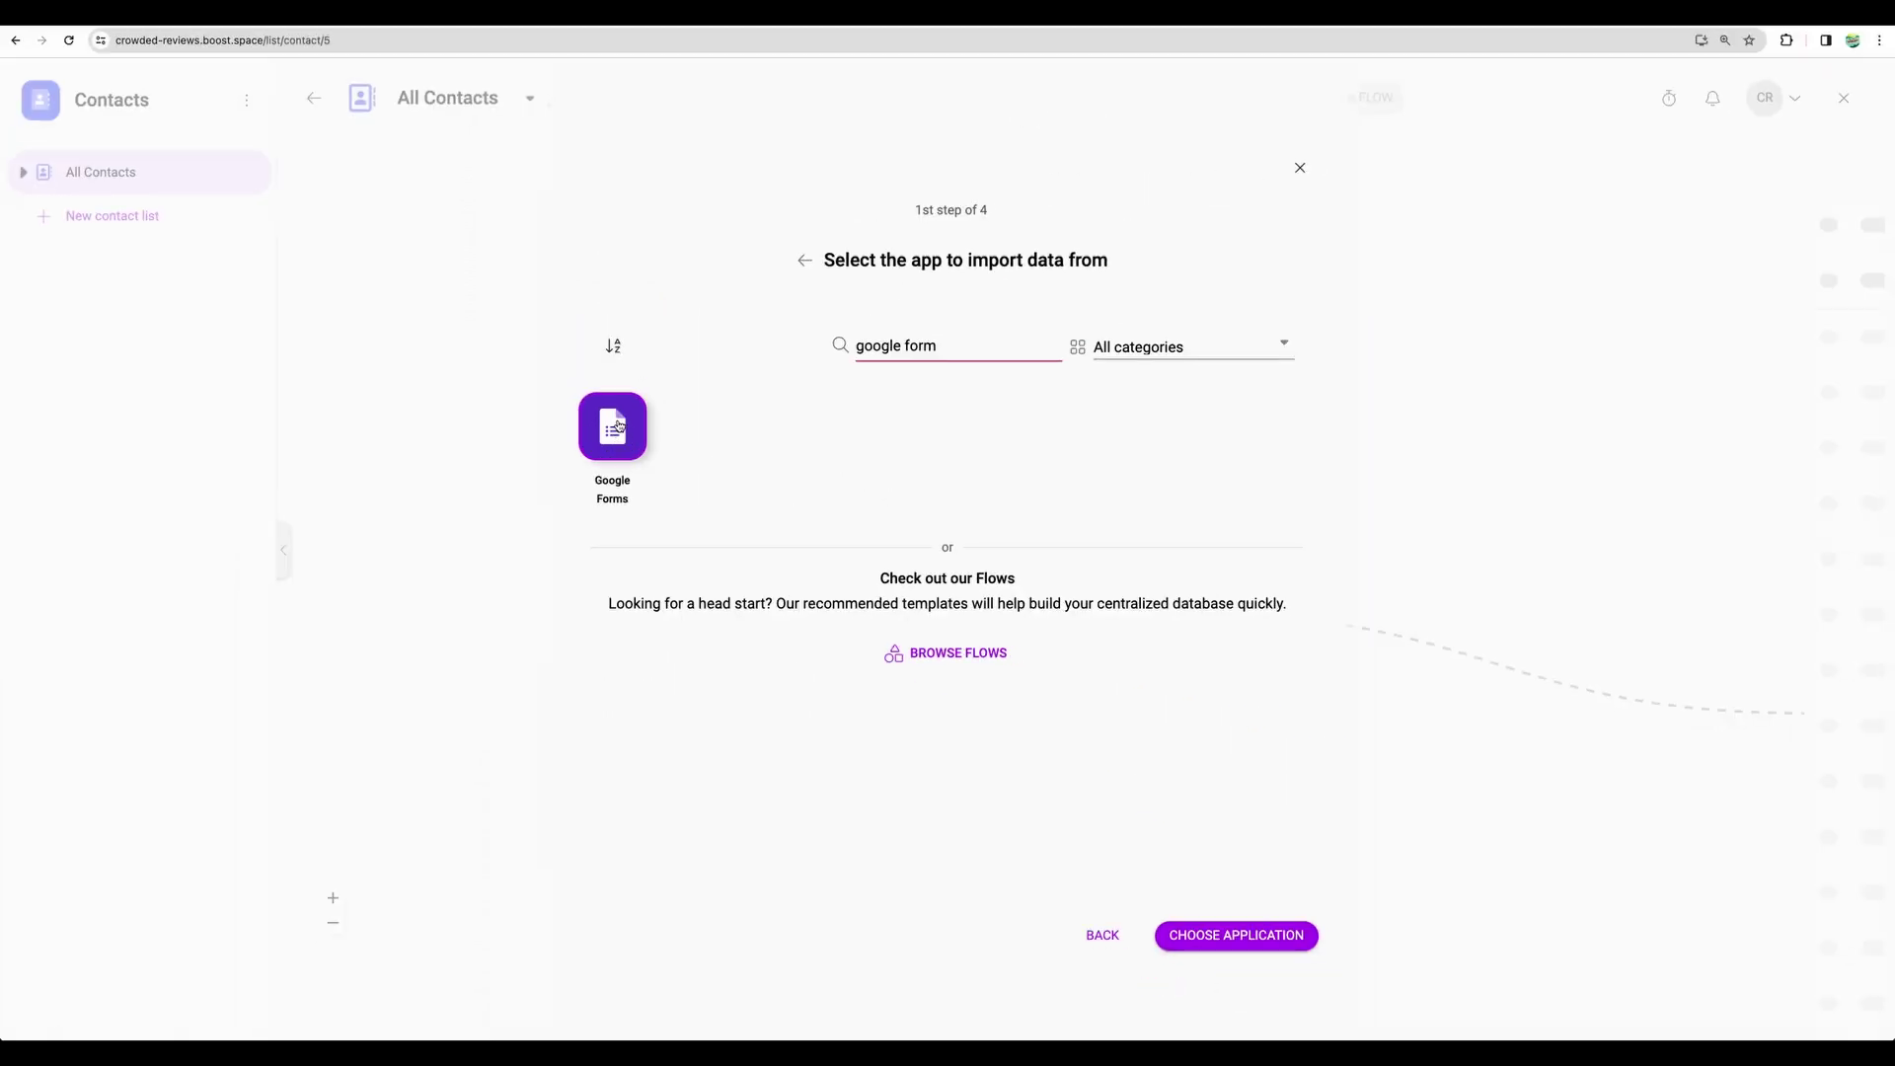
Confirm Google Forms as source, review General Templates, and choose a scenario from scratch.
{"action": "left_click", "coordinate": [1236, 934]}
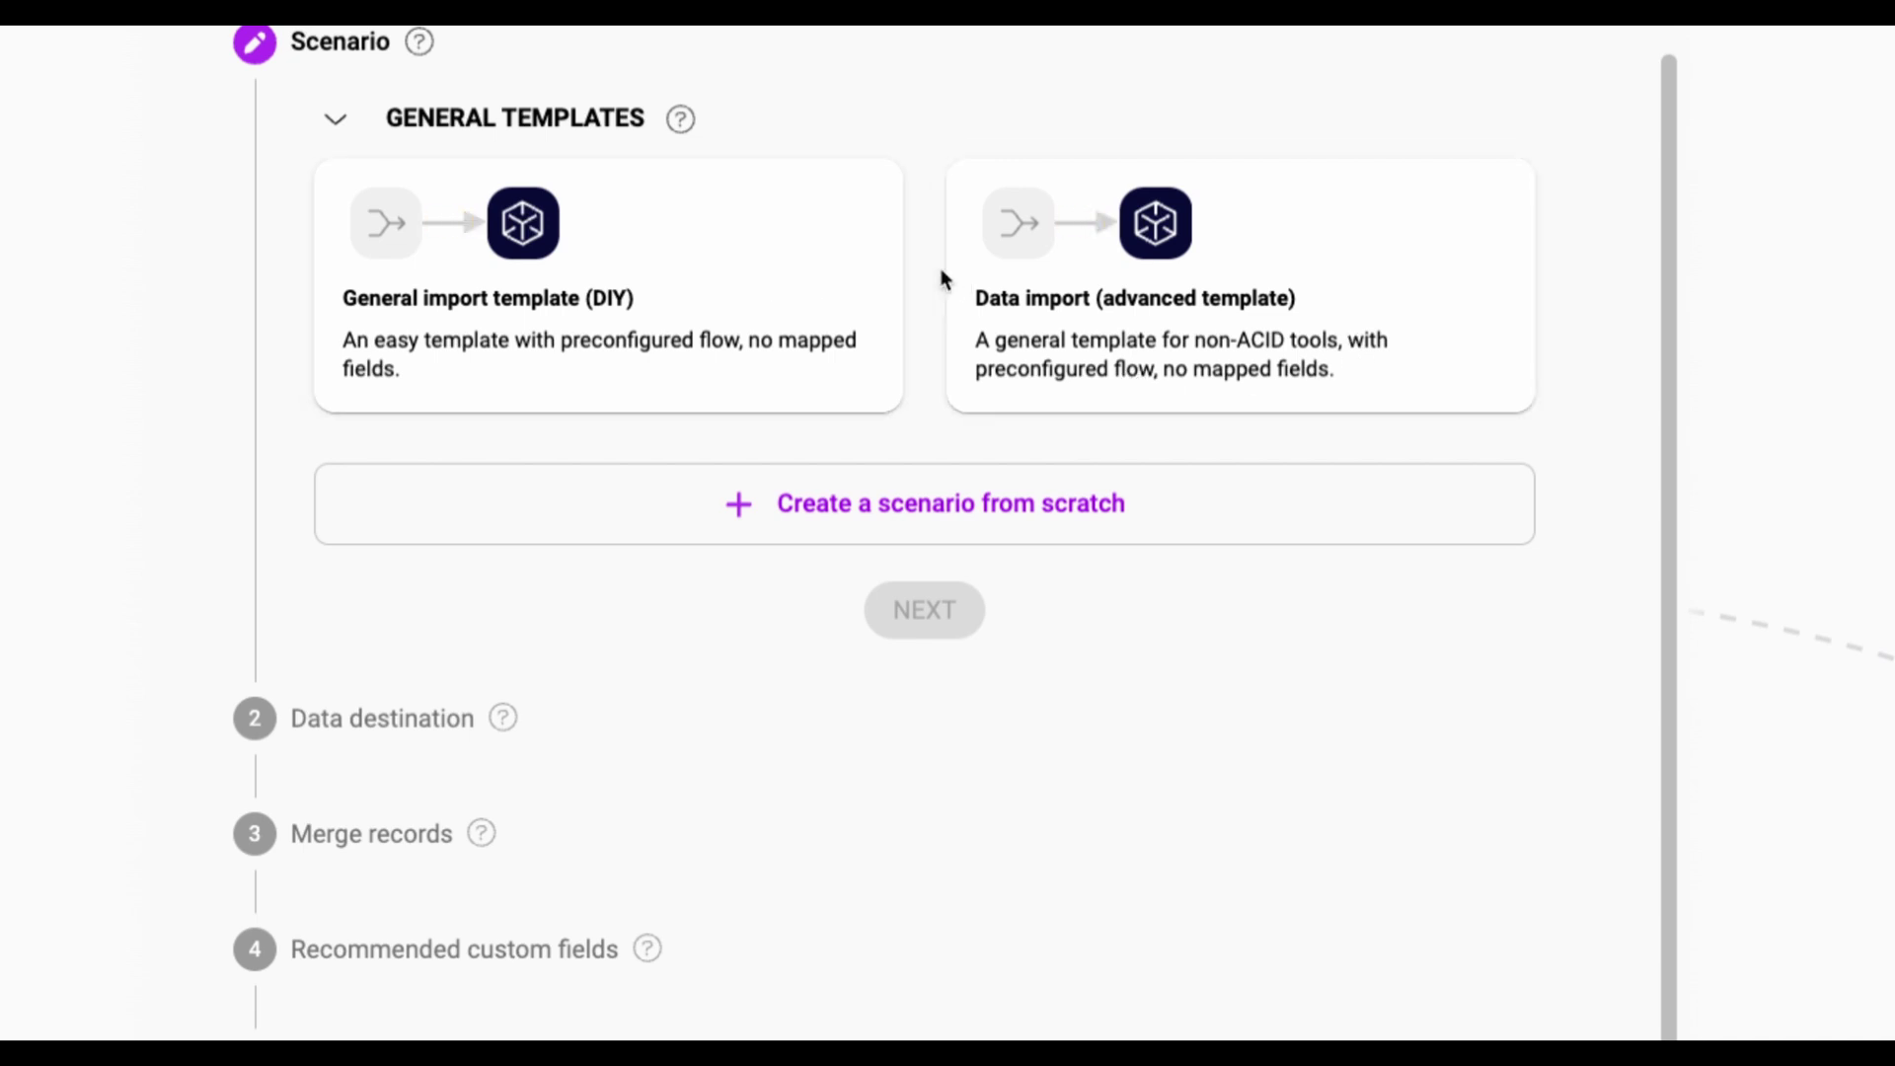
{"action": "left_click", "coordinate": [680, 118]}
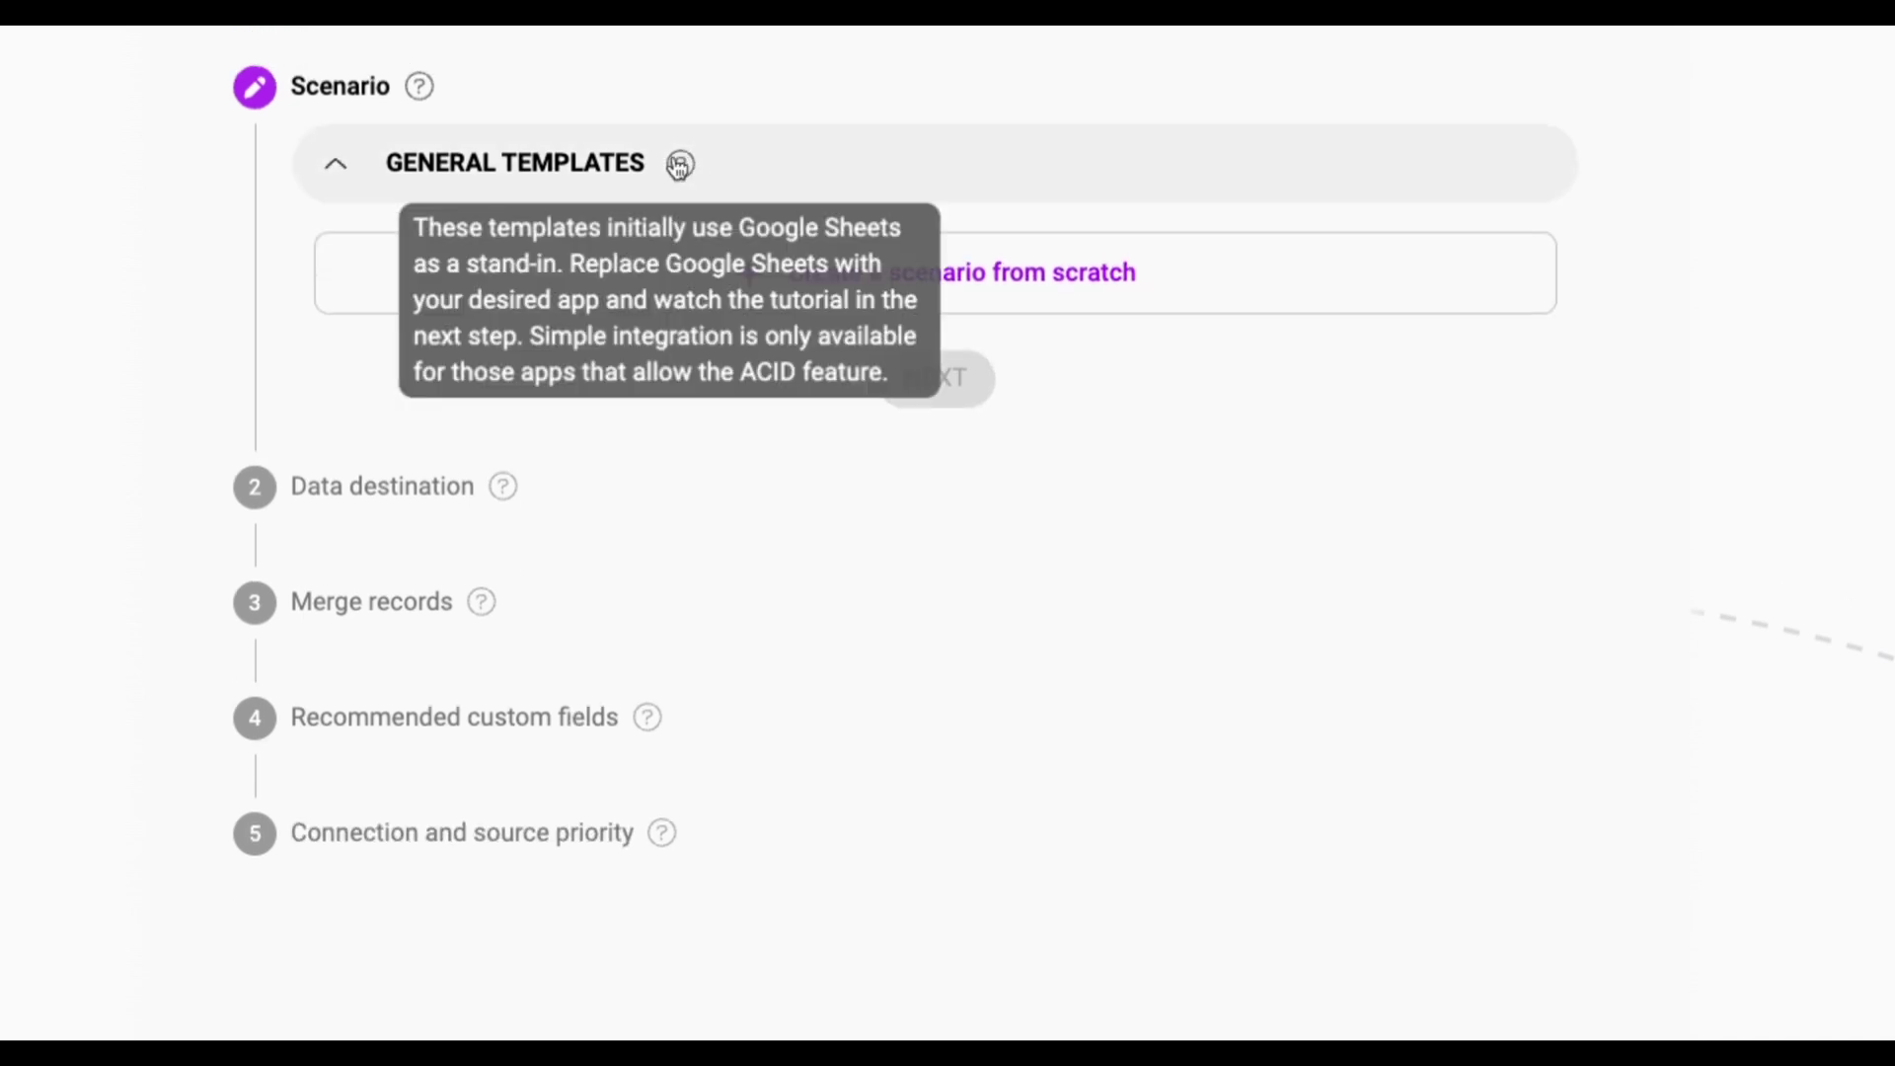
{"action": "left_click", "coordinate": [681, 163]}
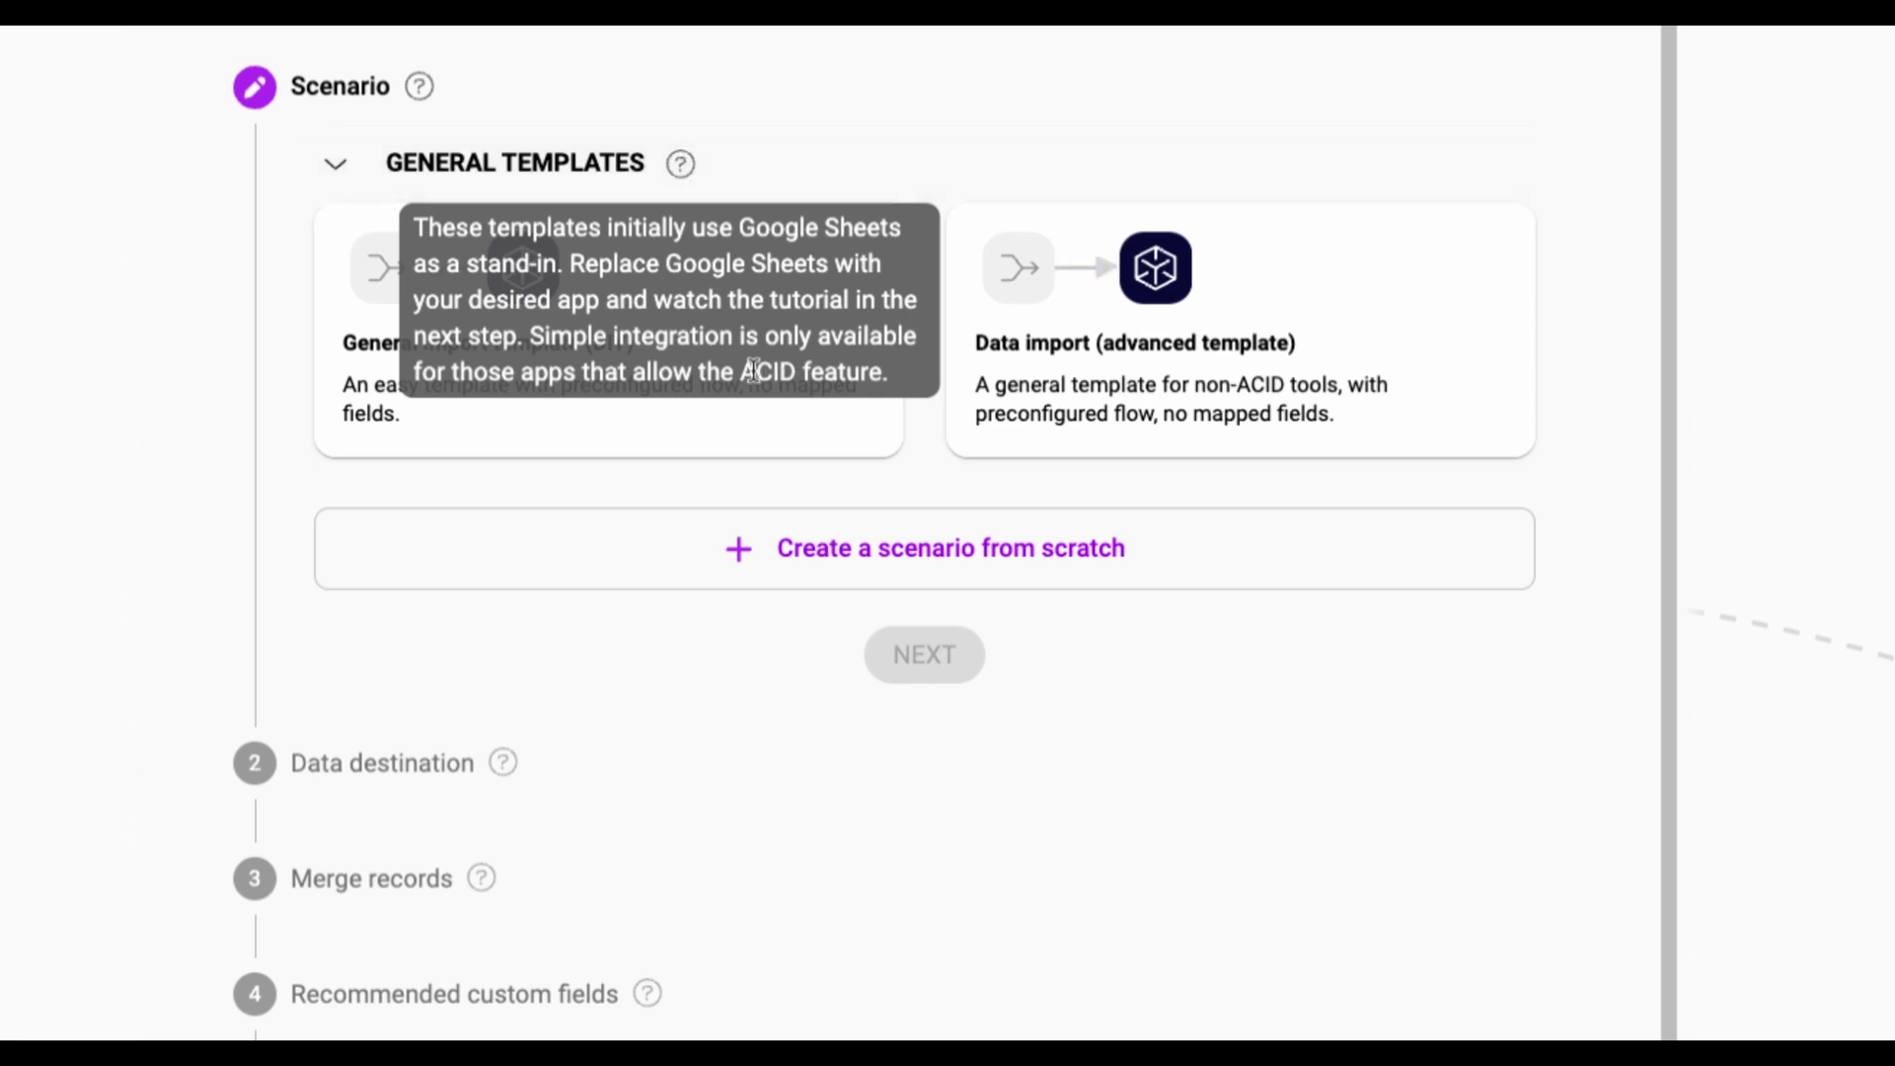
{"action": "left_click", "coordinate": [899, 173]}
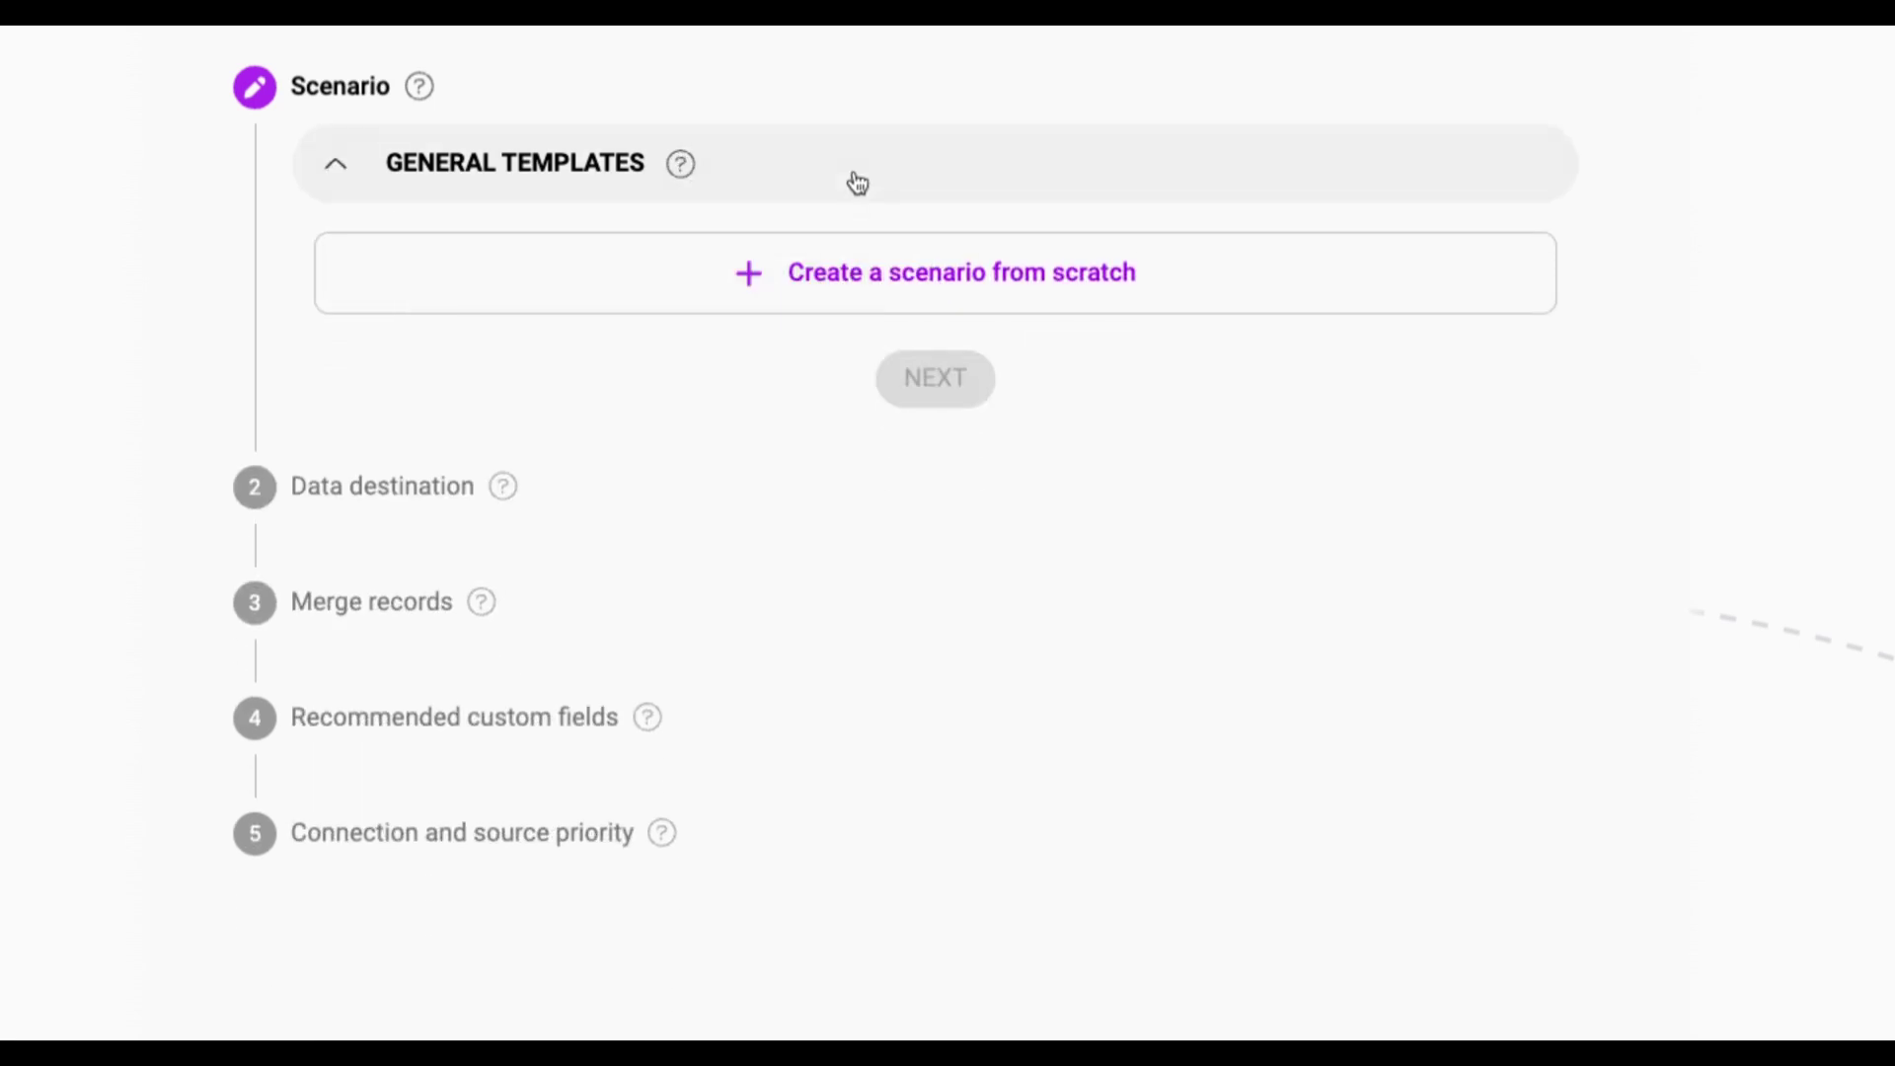
{"action": "left_click", "coordinate": [846, 182]}
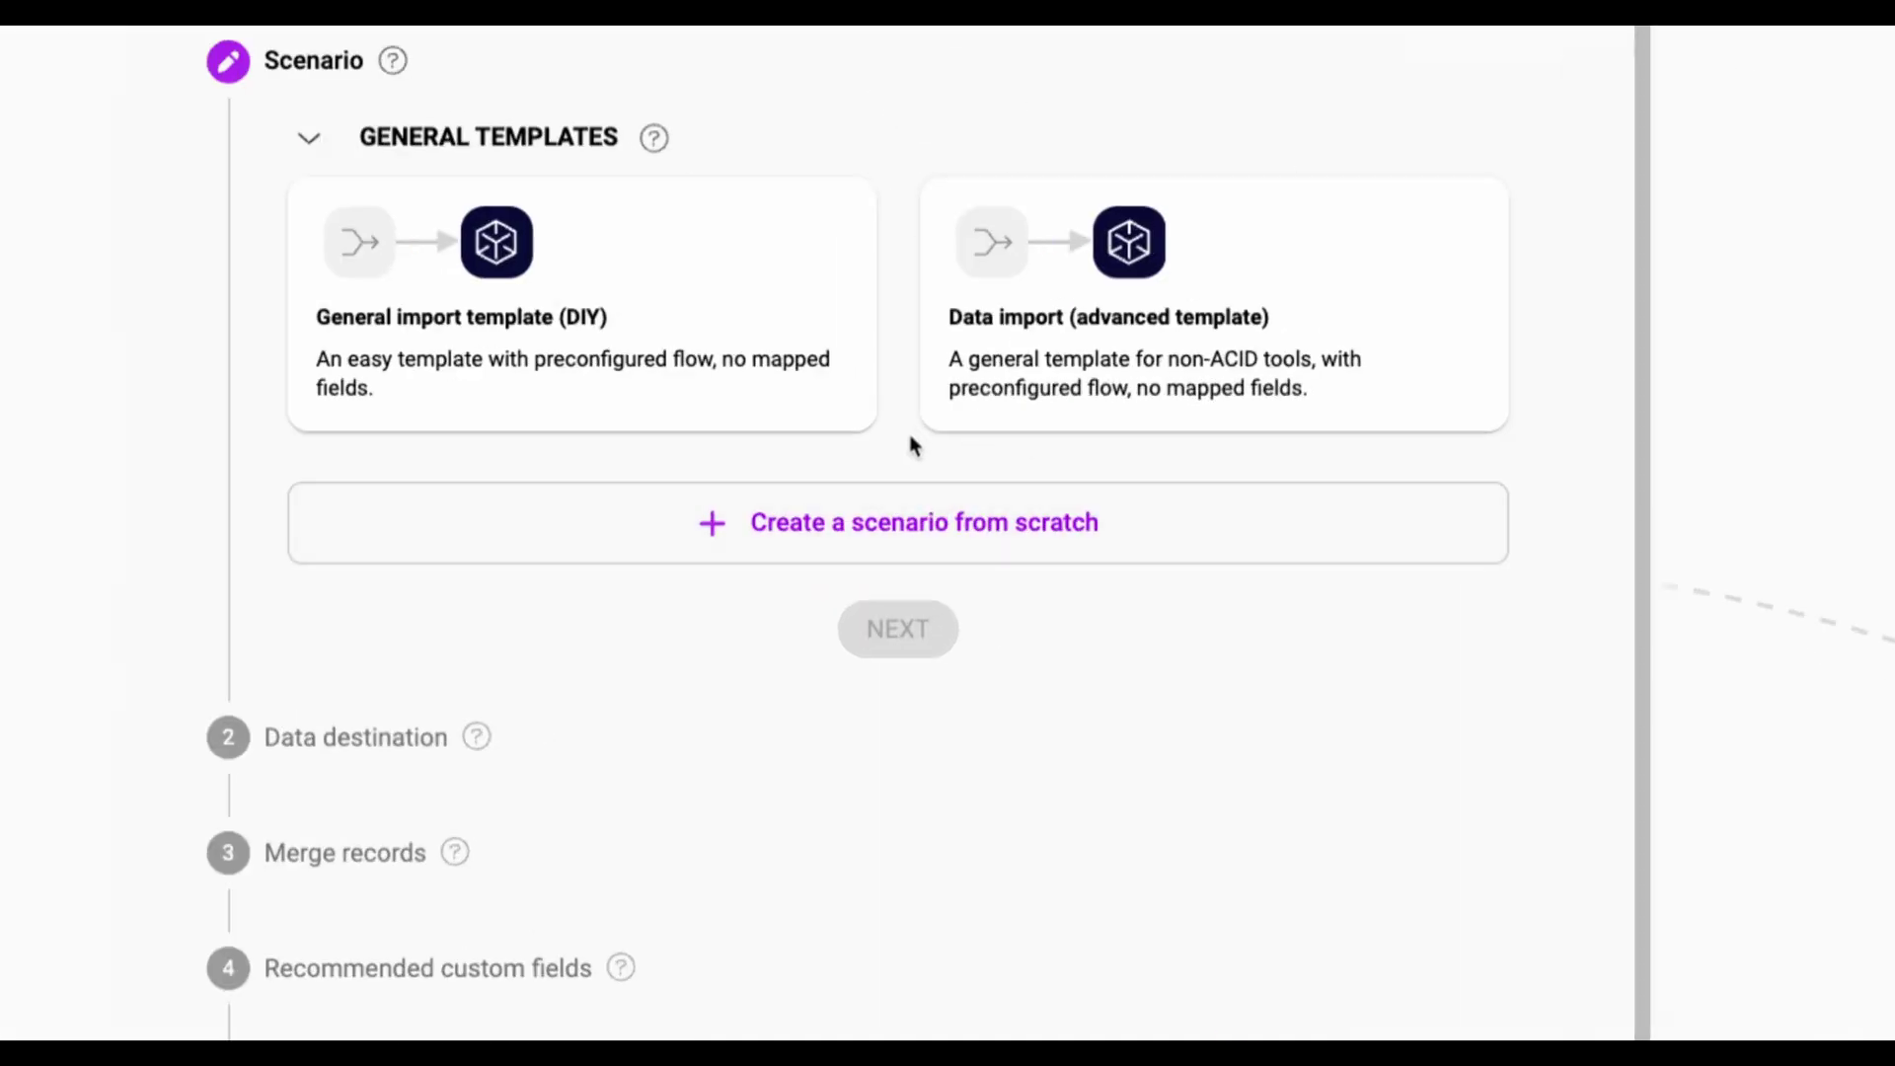
{"action": "left_click", "coordinate": [987, 545]}
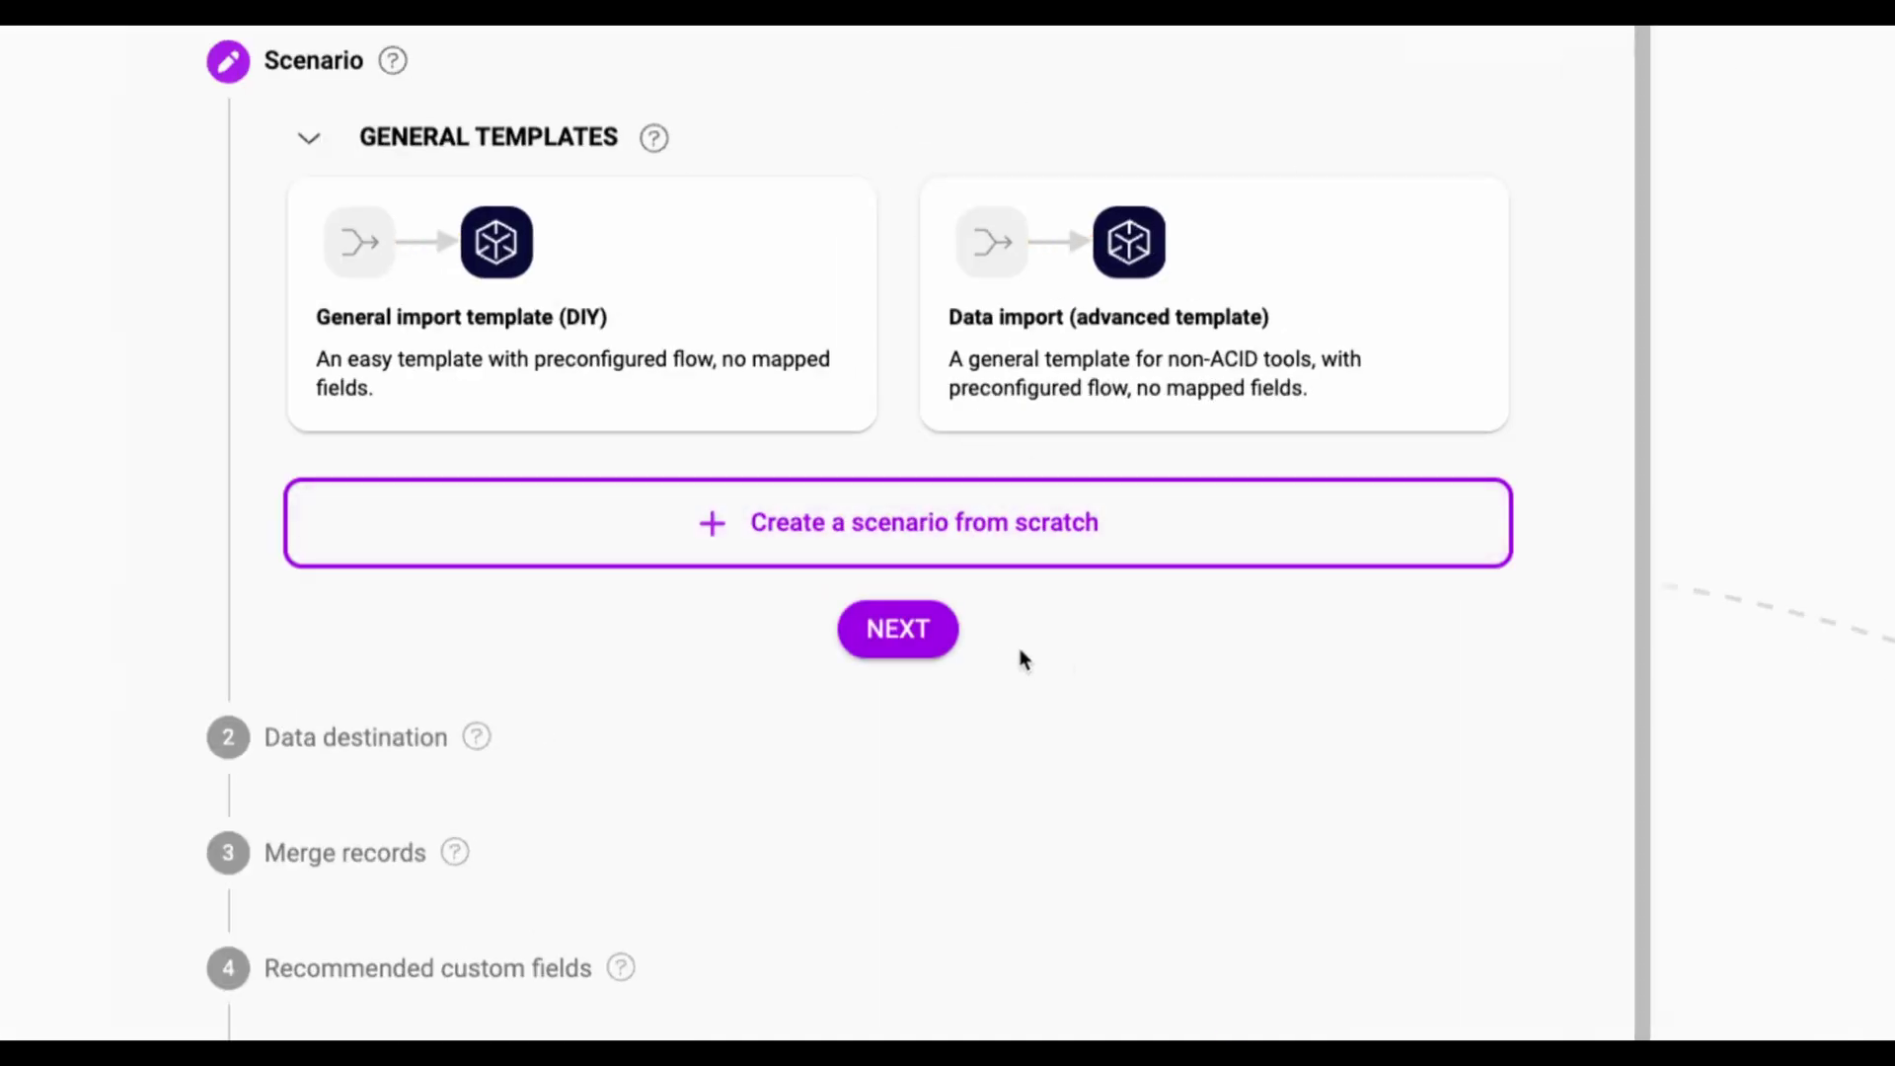
Review the summary importing into All Contacts merged on Main email, and confirm it.
{"action": "left_click", "coordinate": [949, 651]}
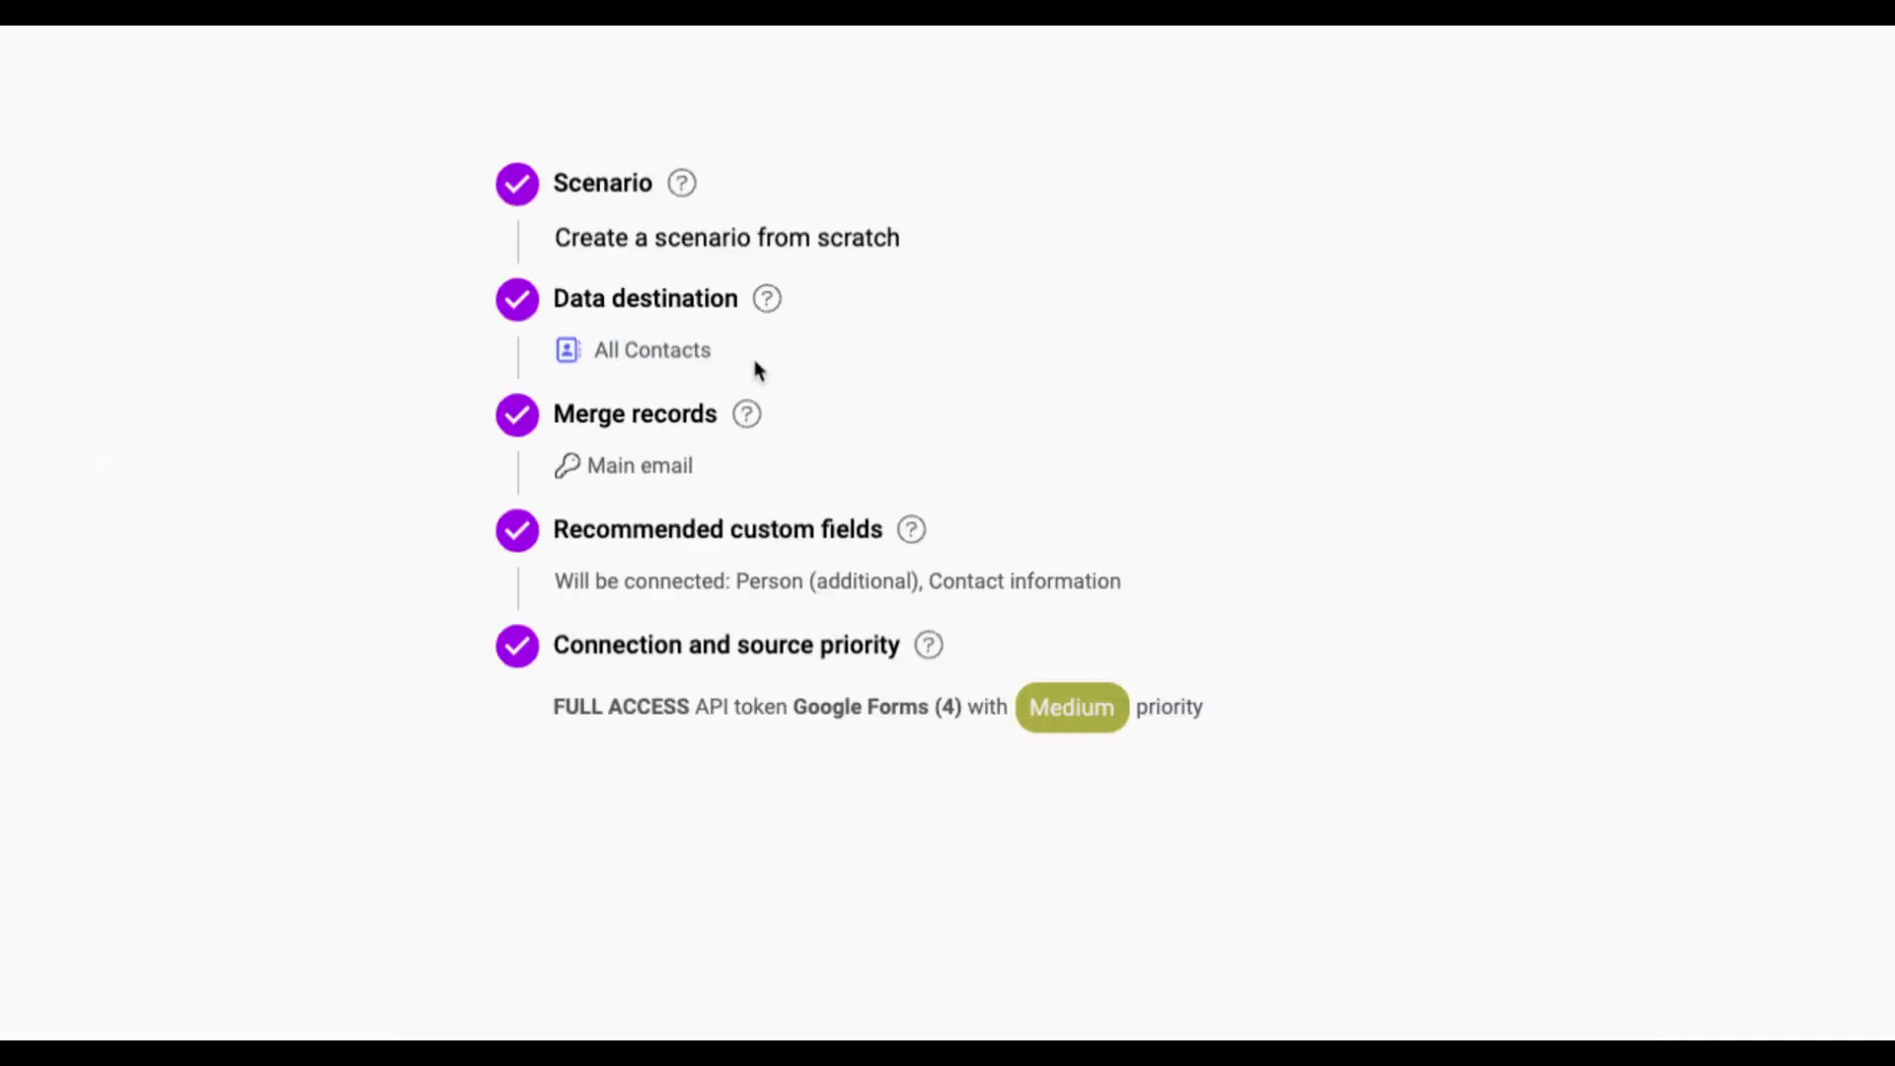
{"action": "left_click_drag", "start_coordinate": [605, 350], "coordinate": [731, 367]}
{"action": "left_click_drag", "start_coordinate": [616, 350], "coordinate": [712, 361]}
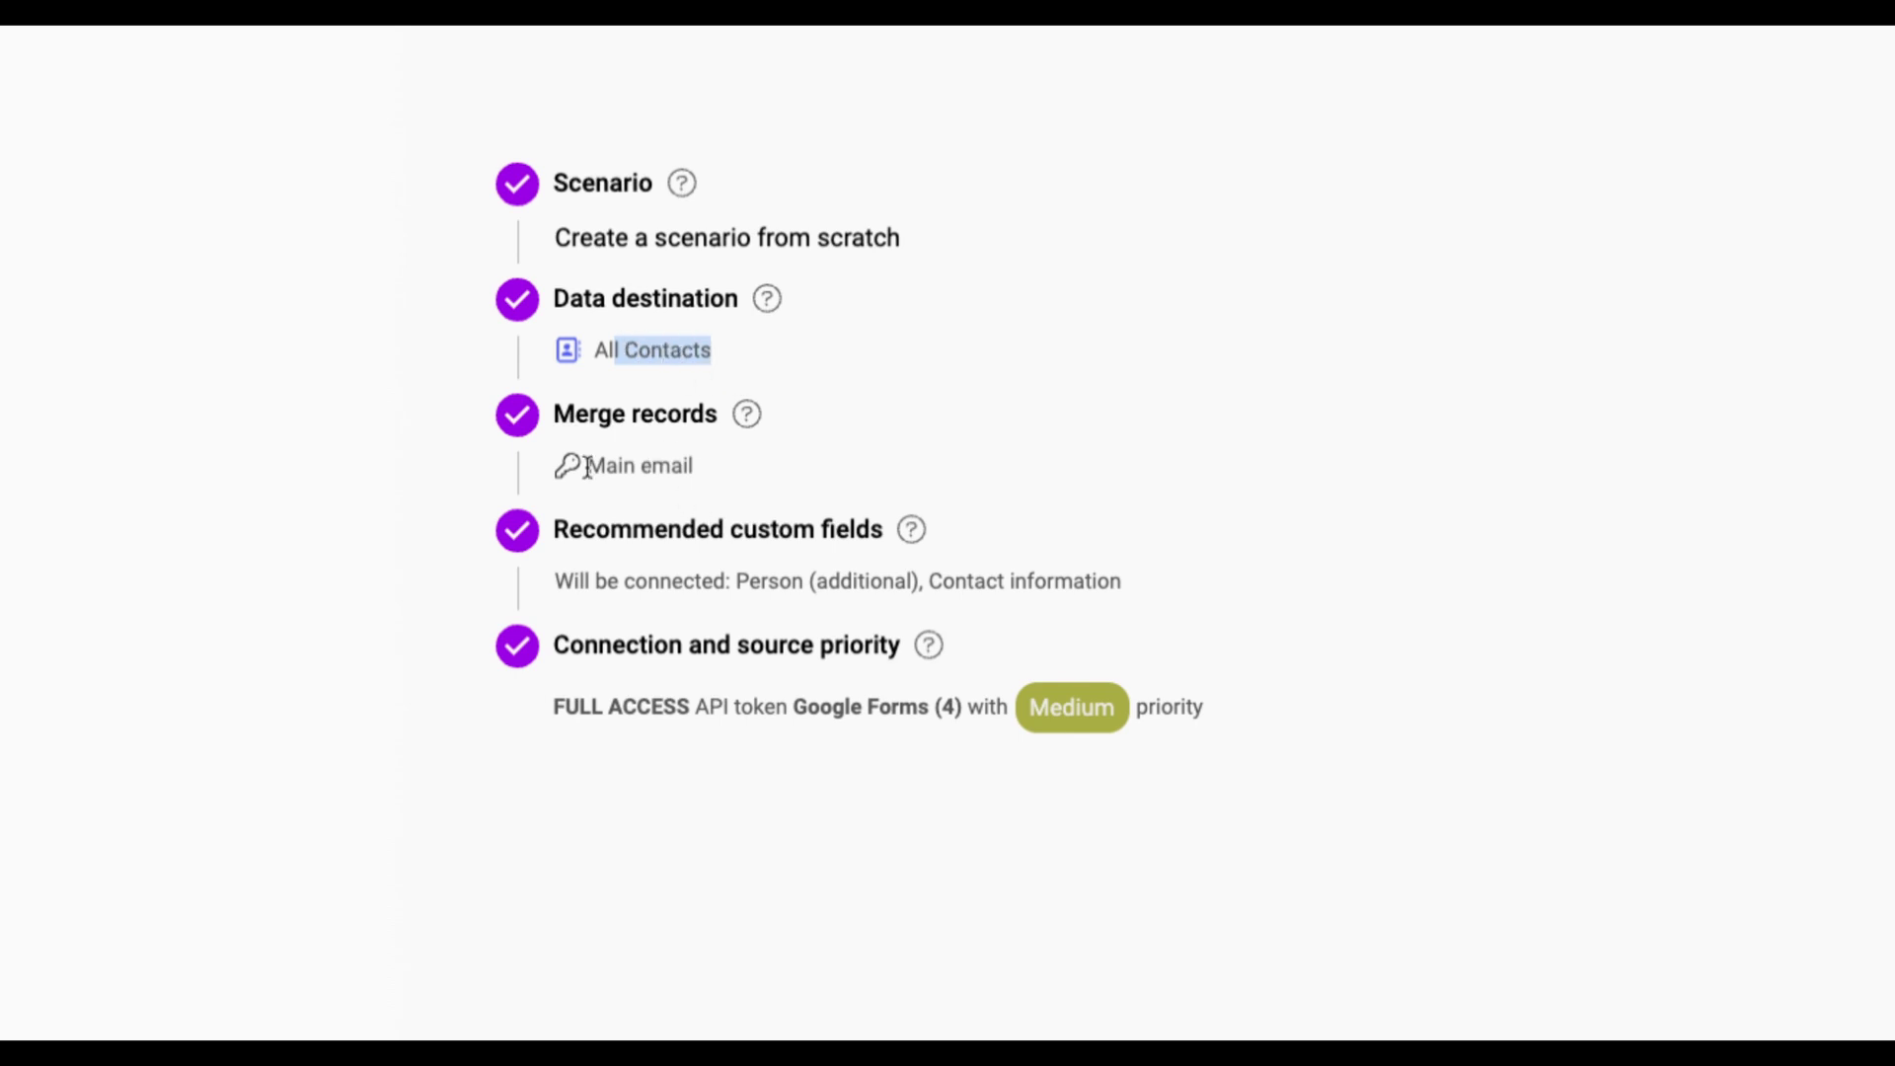
{"action": "mouse_move", "coordinate": [586, 466]}
{"action": "left_mouse_down"}
{"action": "mouse_move", "coordinate": [724, 470]}
{"action": "mouse_move", "coordinate": [596, 464]}
{"action": "left_mouse_up"}
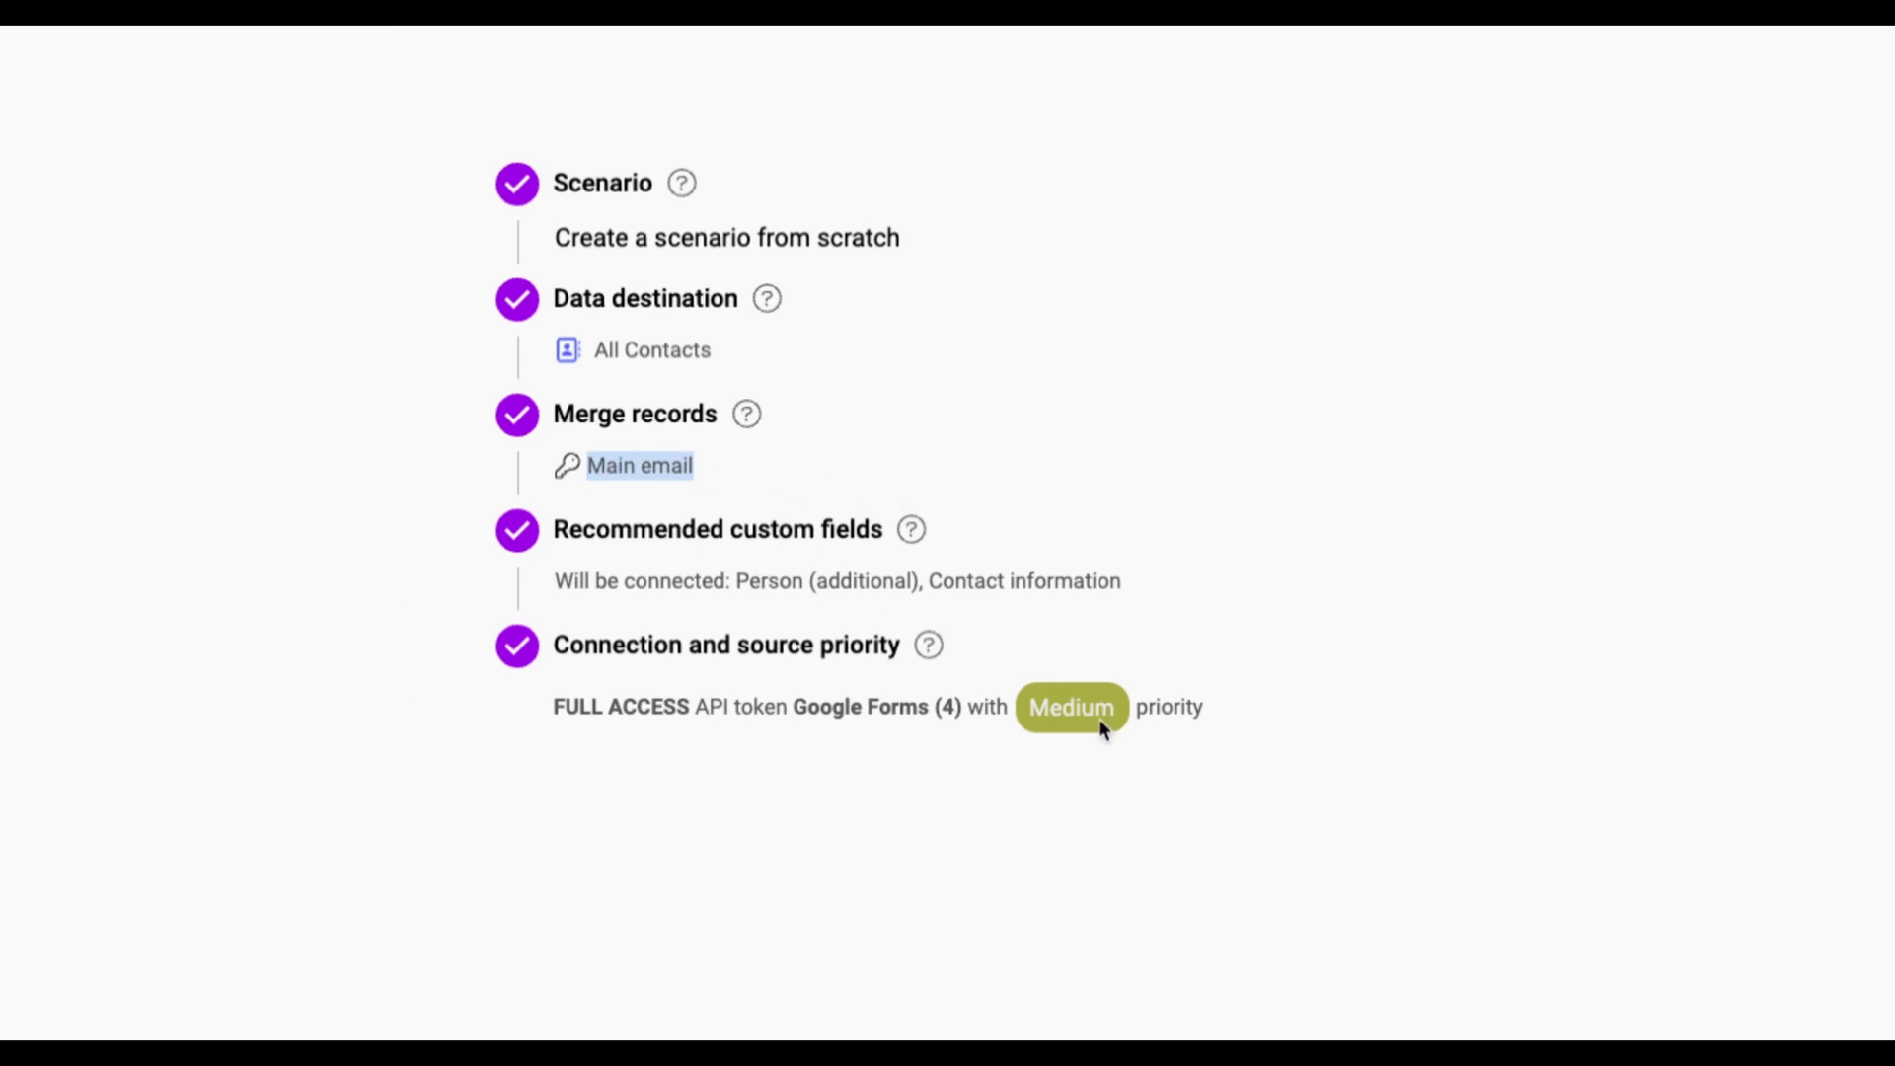
{"action": "left_click", "coordinate": [1286, 943]}
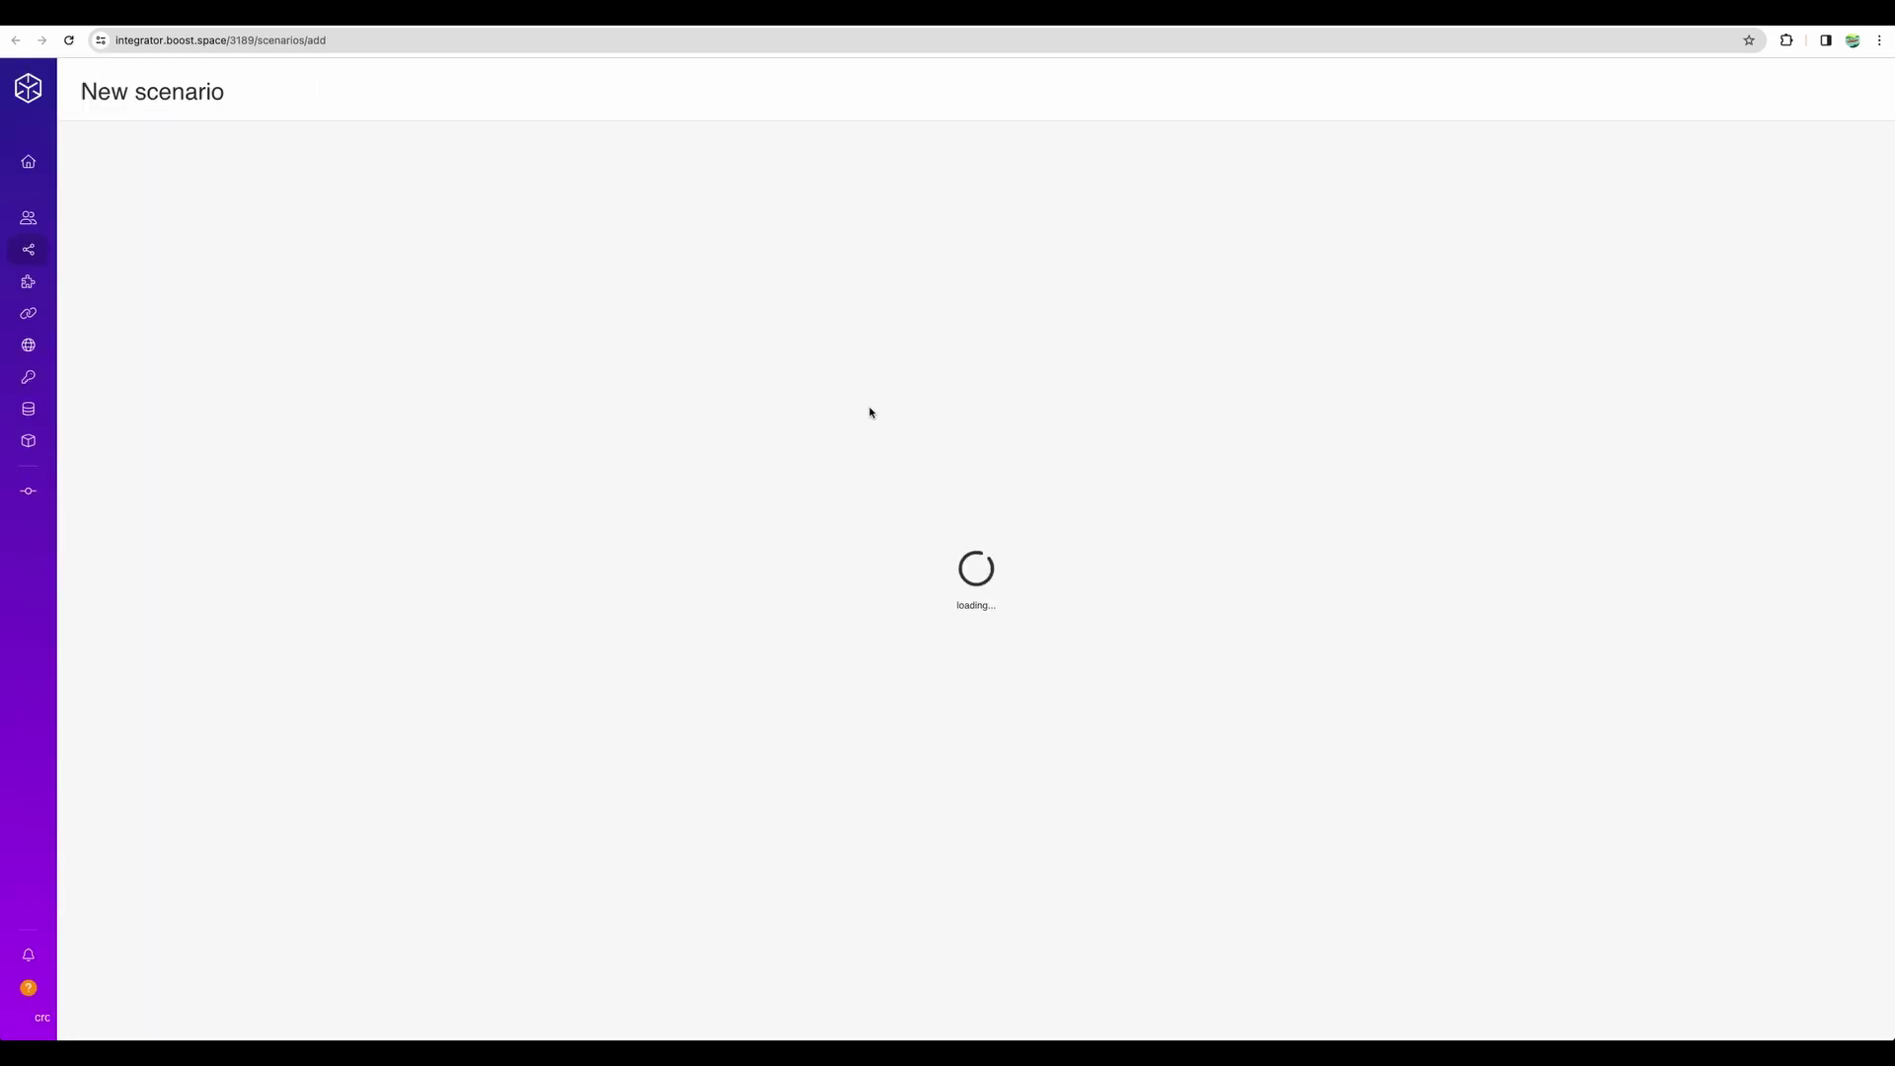
Add a Google Forms module as the scenario's first module via a 'googl' search.
{"action": "mouse_move", "coordinate": [50, 247]}
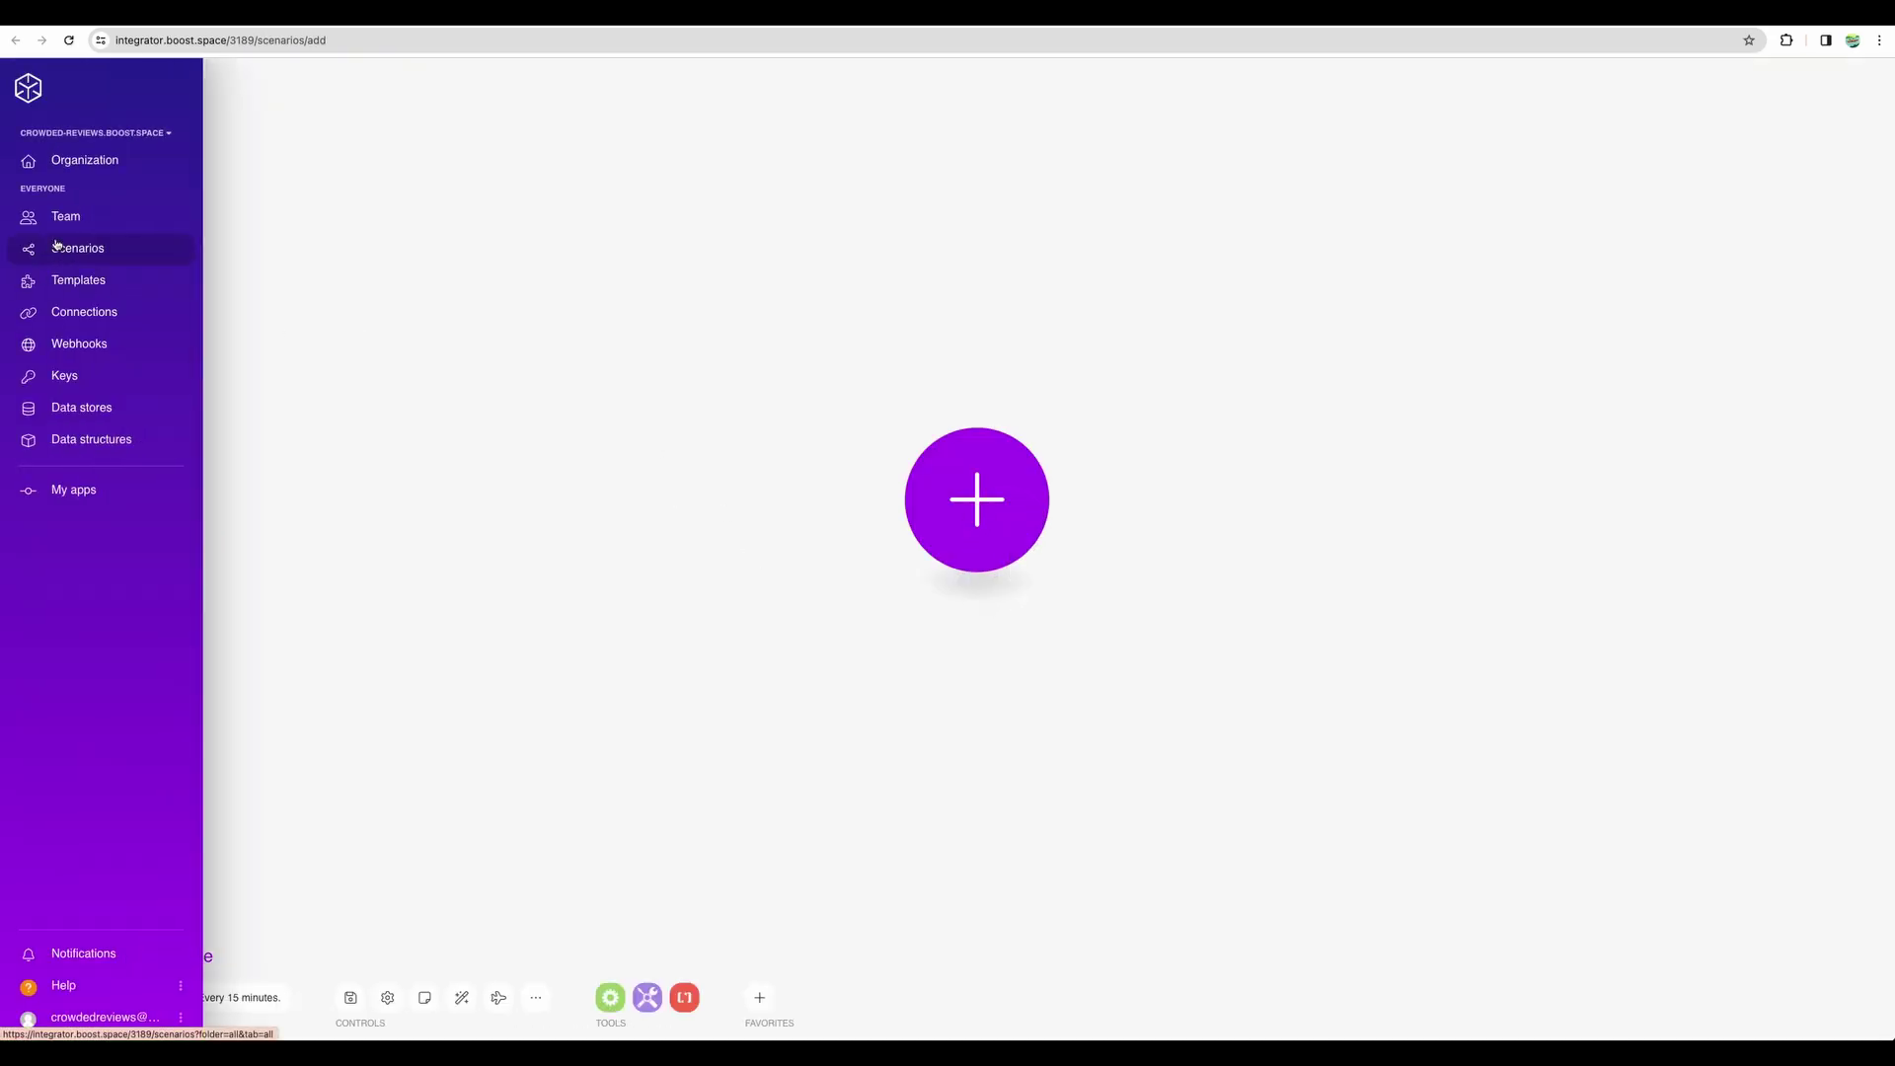
{"action": "left_click", "coordinate": [1007, 543]}
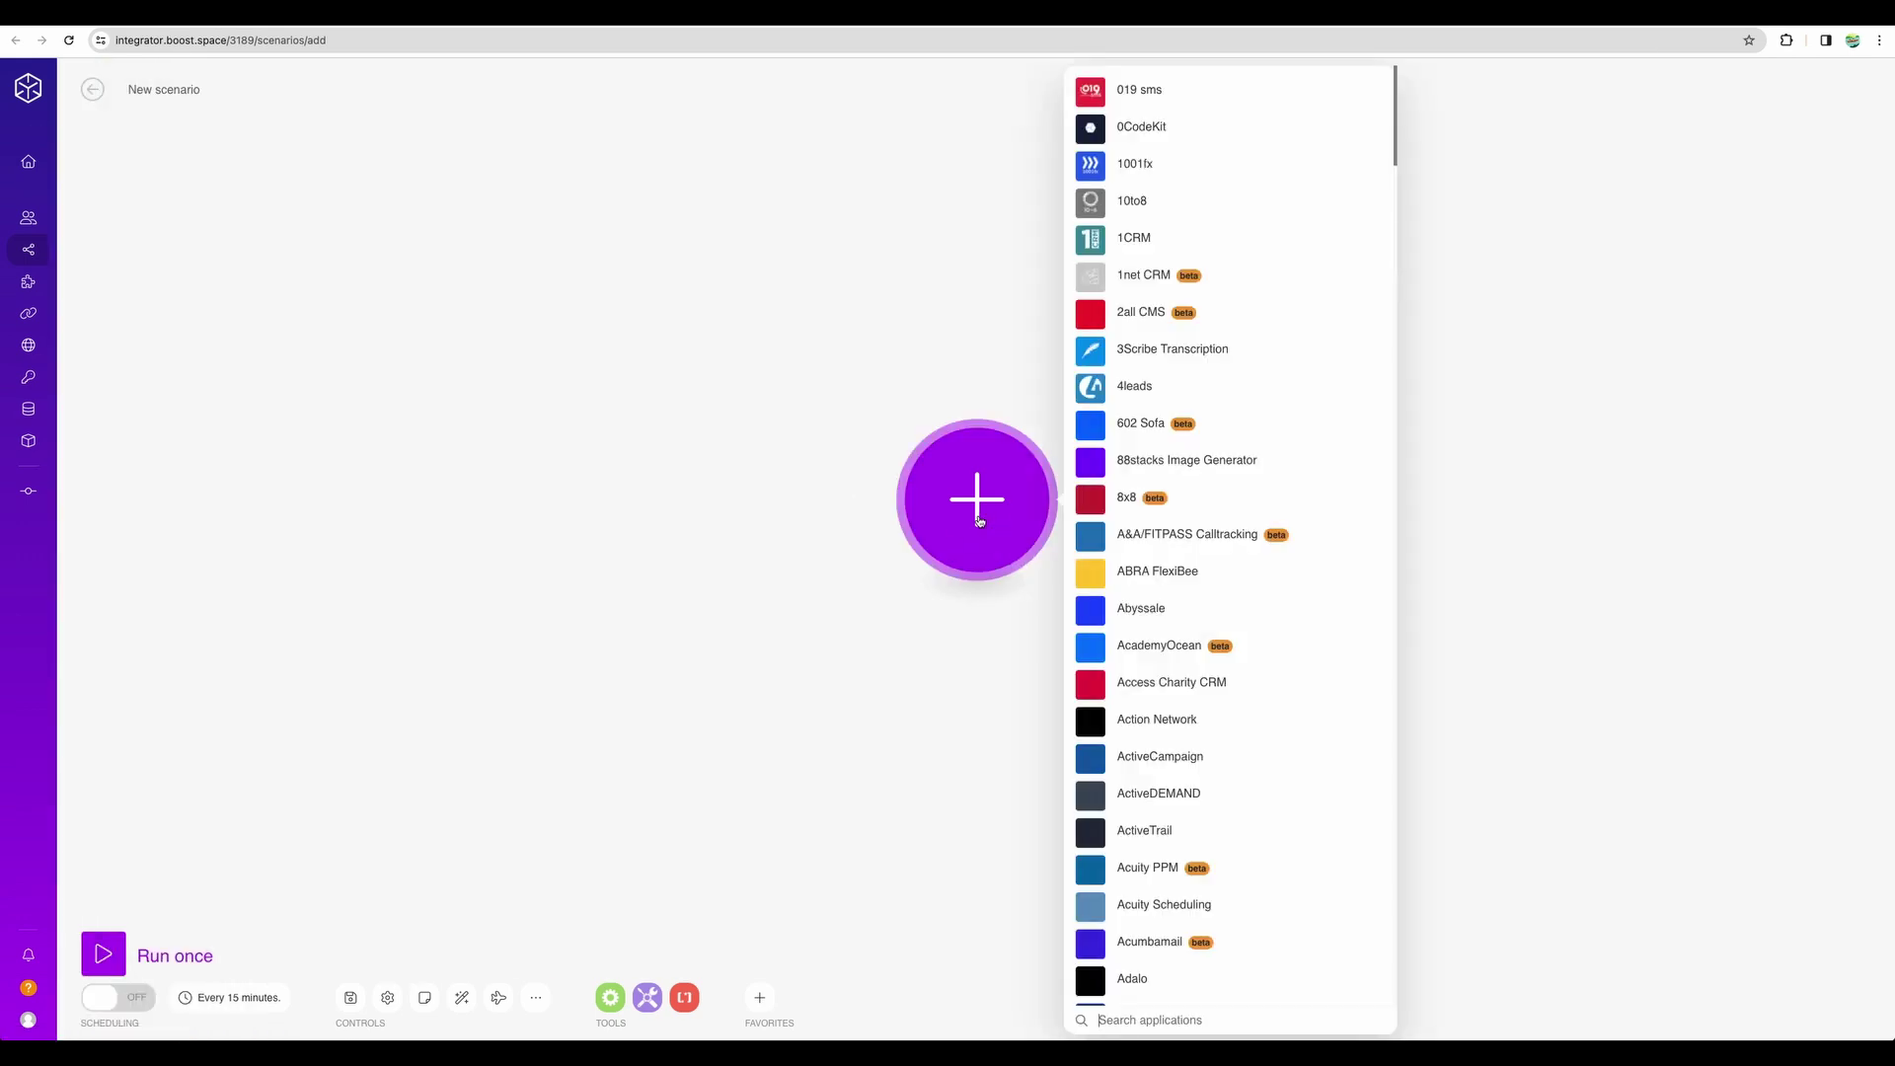
{"action": "type", "text": "google sheet"}
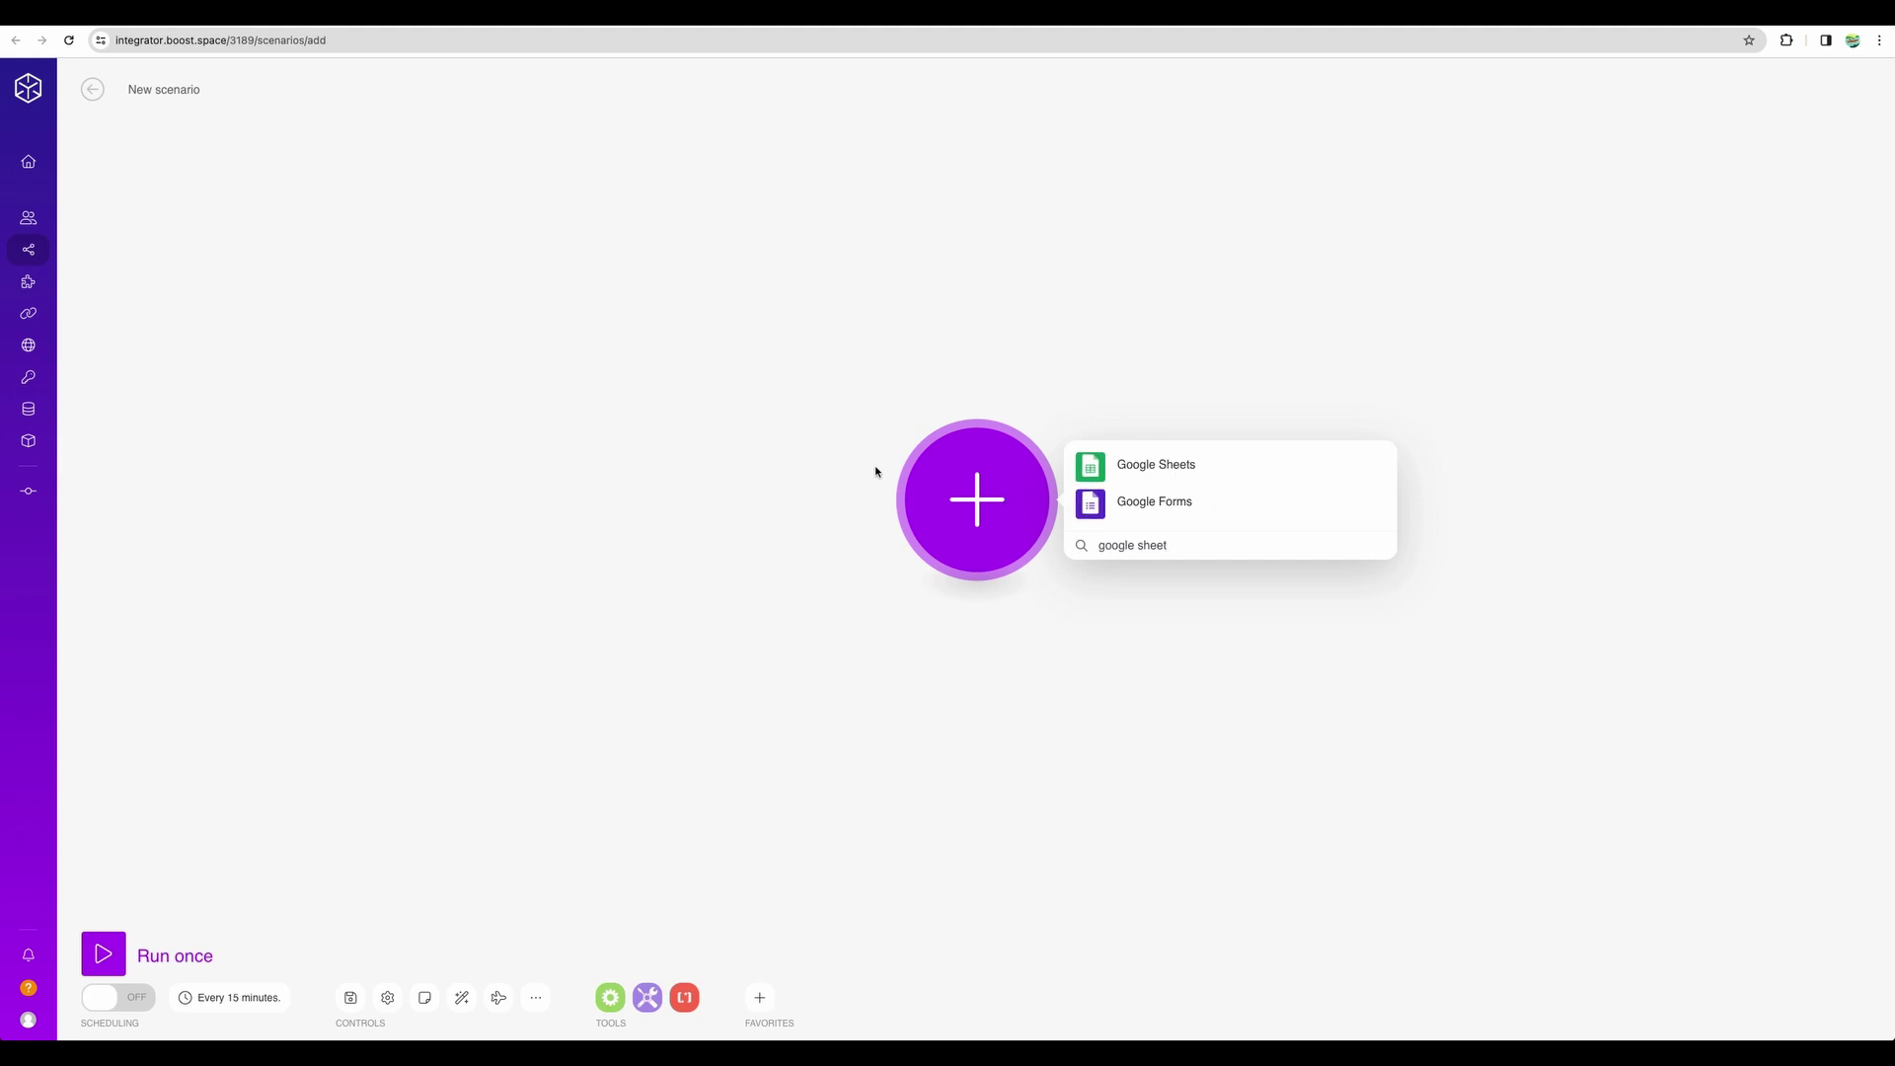
{"action": "left_click", "coordinate": [1180, 503]}
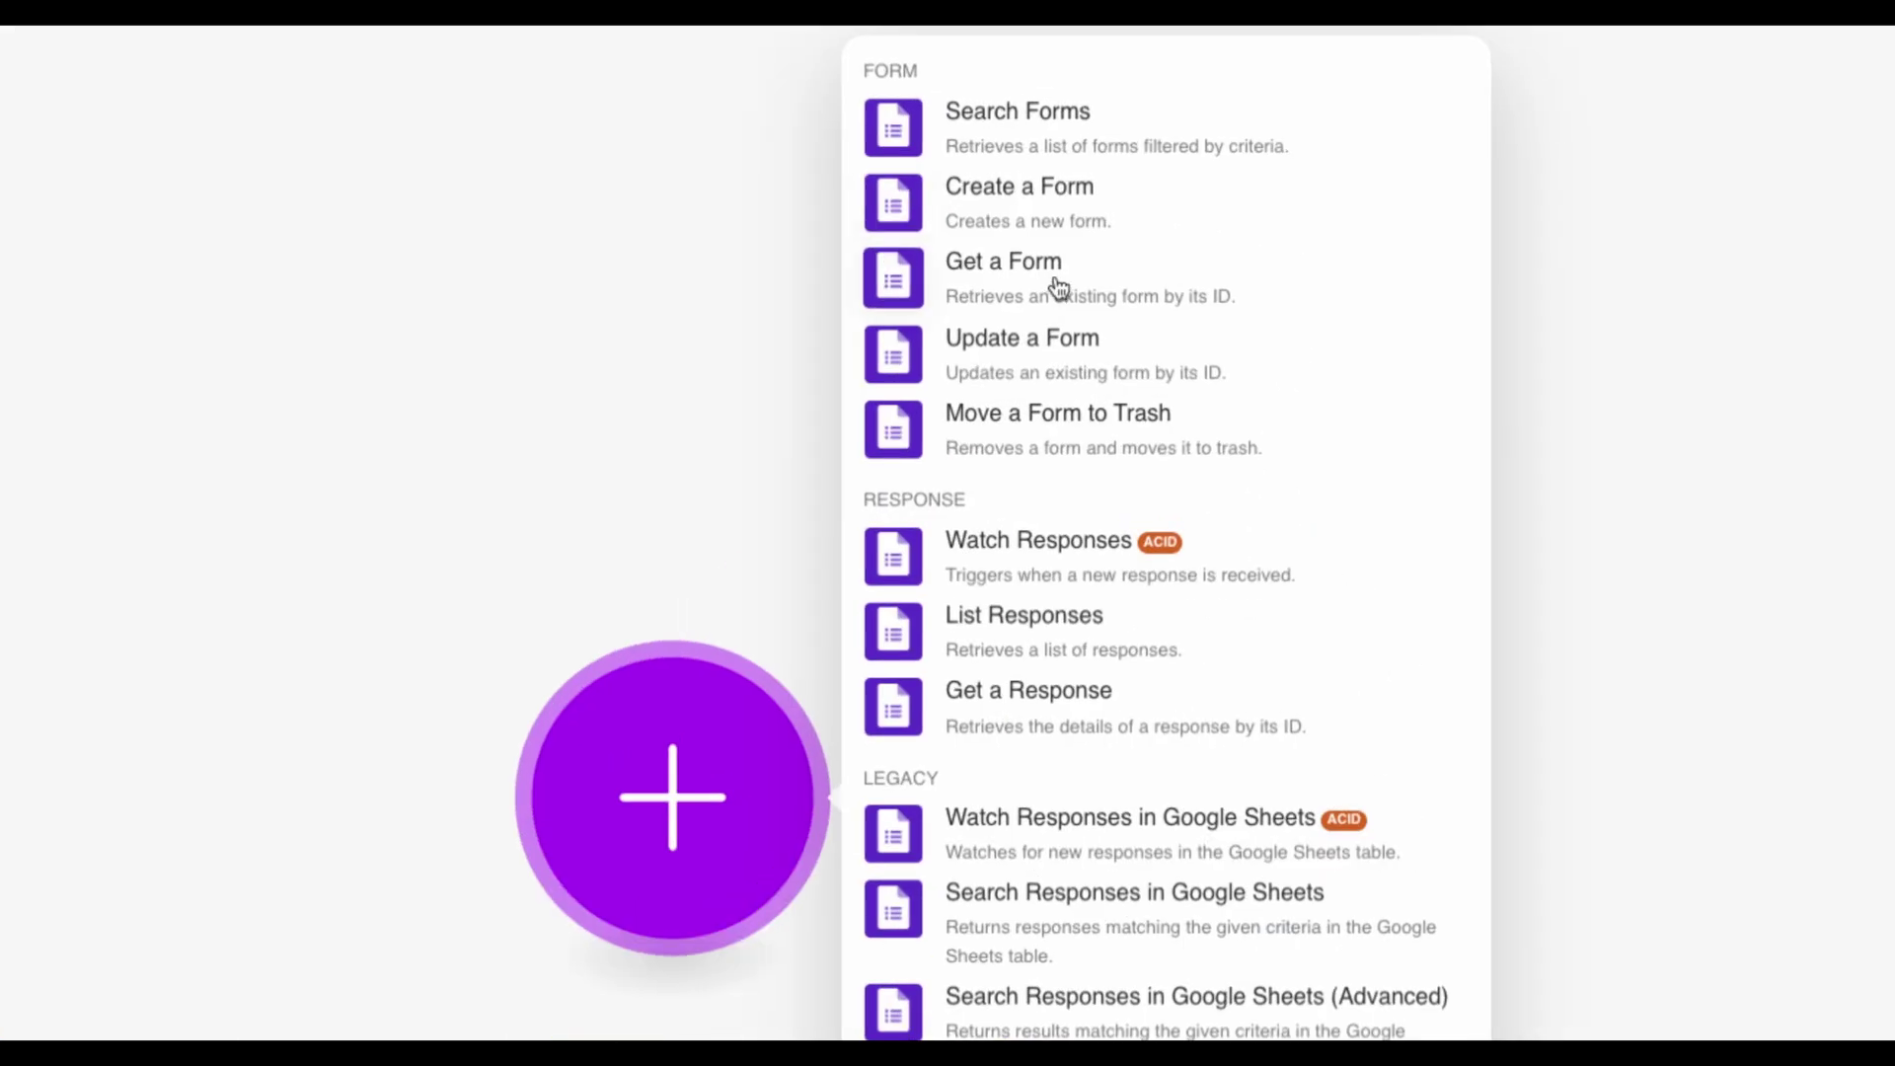
{"action": "left_click", "coordinate": [1125, 283]}
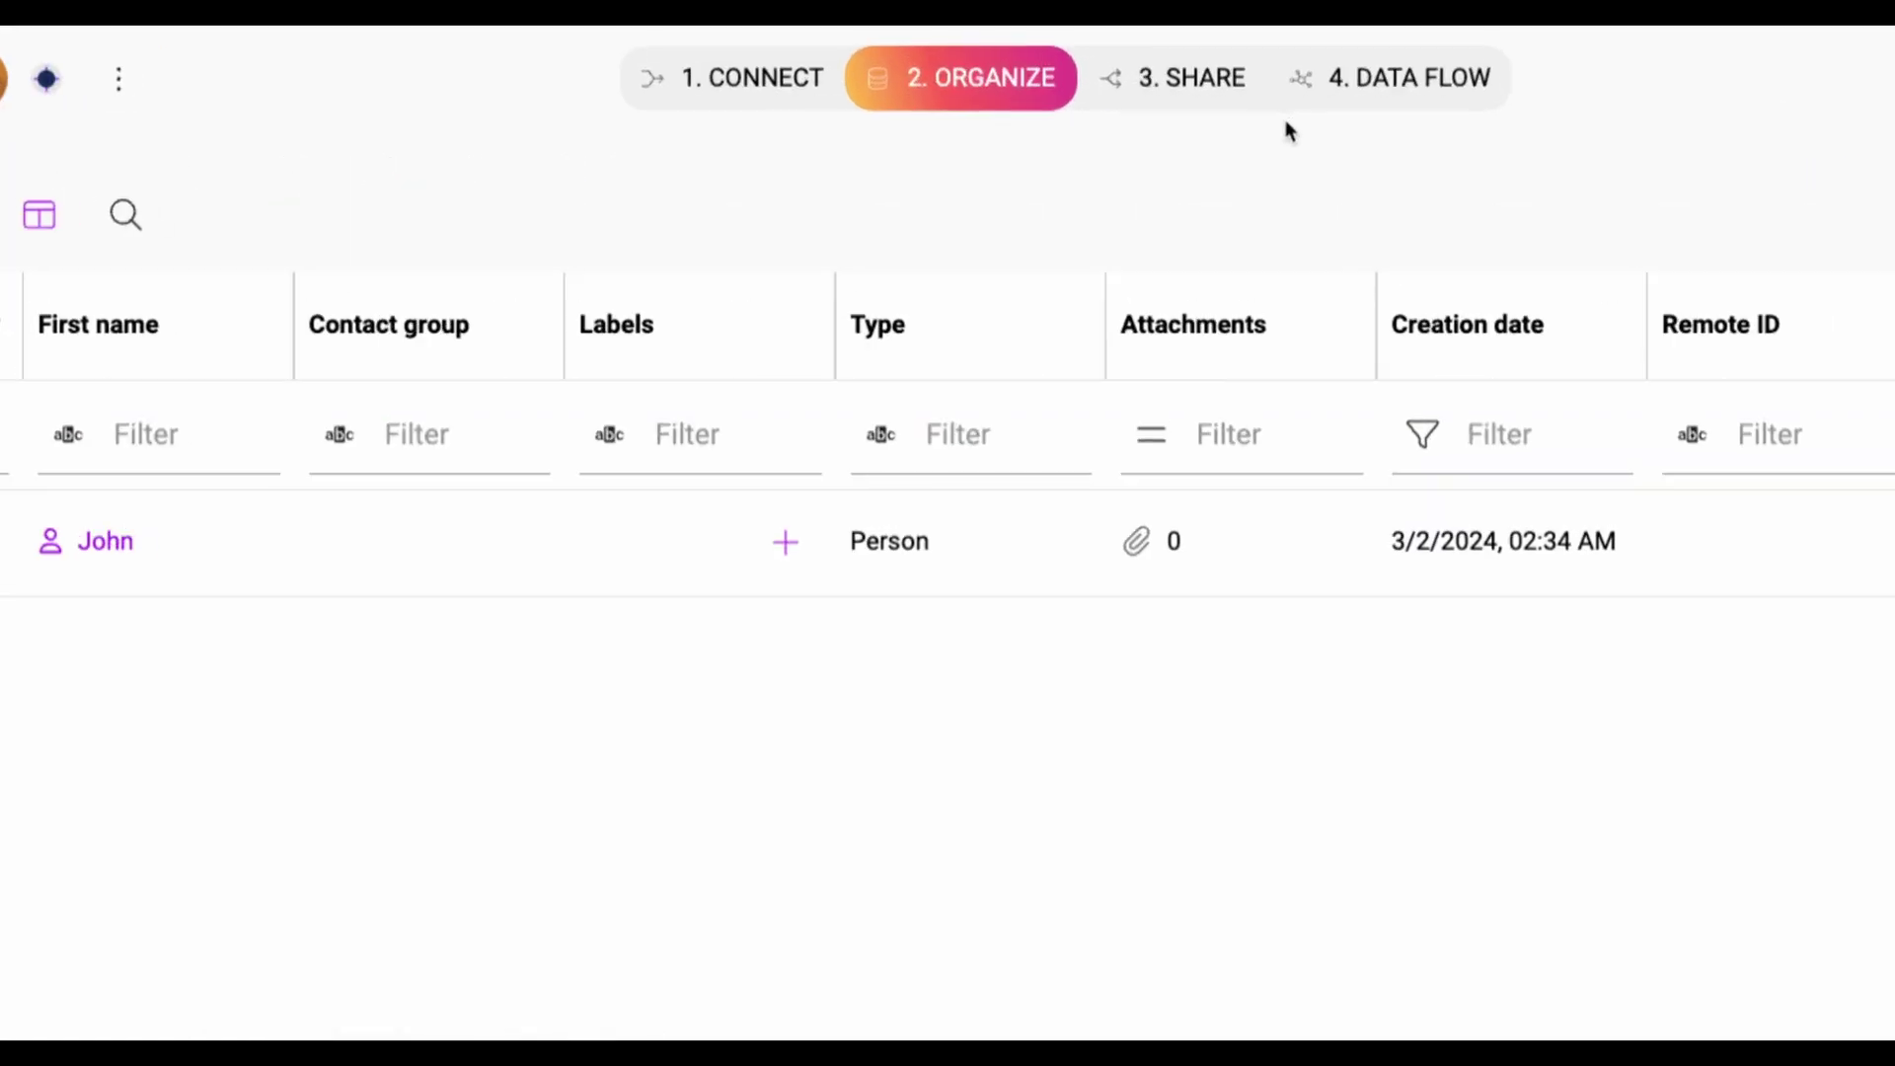
{"action": "left_click", "coordinate": [1197, 79]}
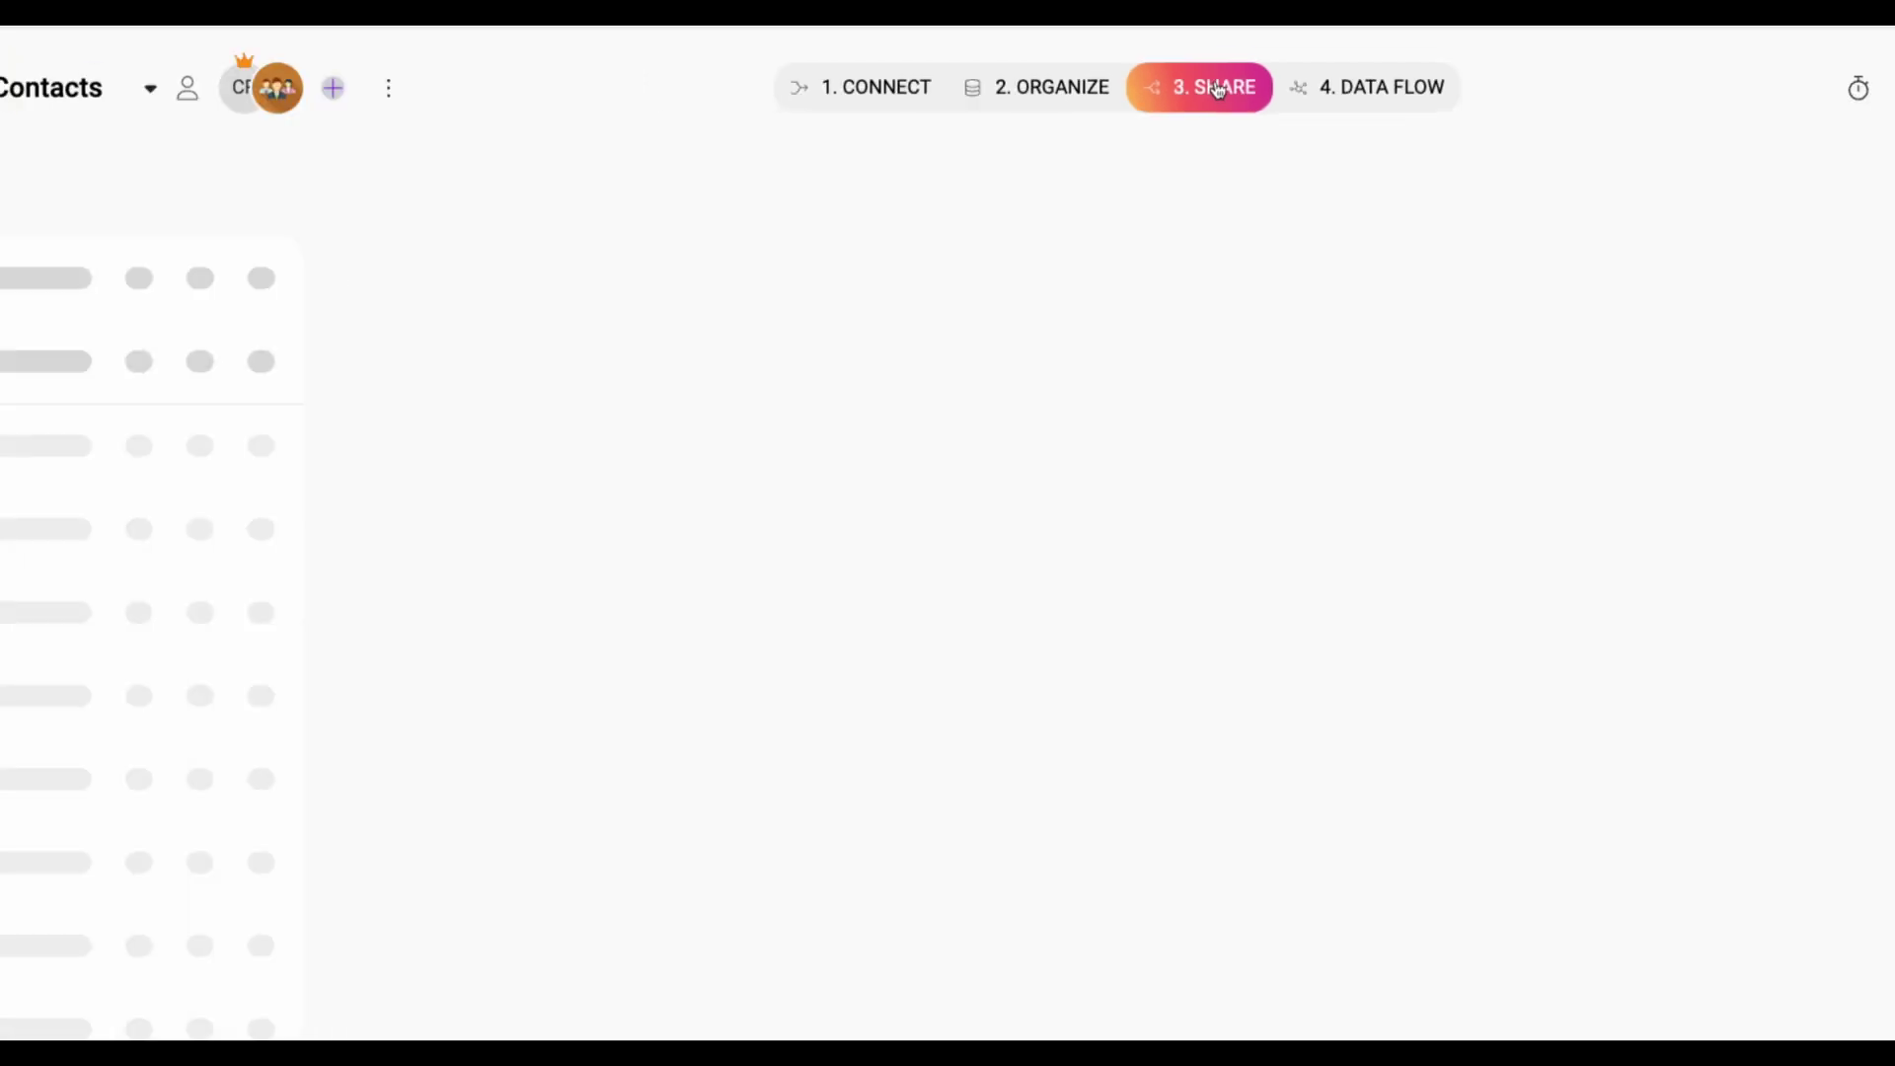
{"action": "left_click", "coordinate": [1339, 646]}
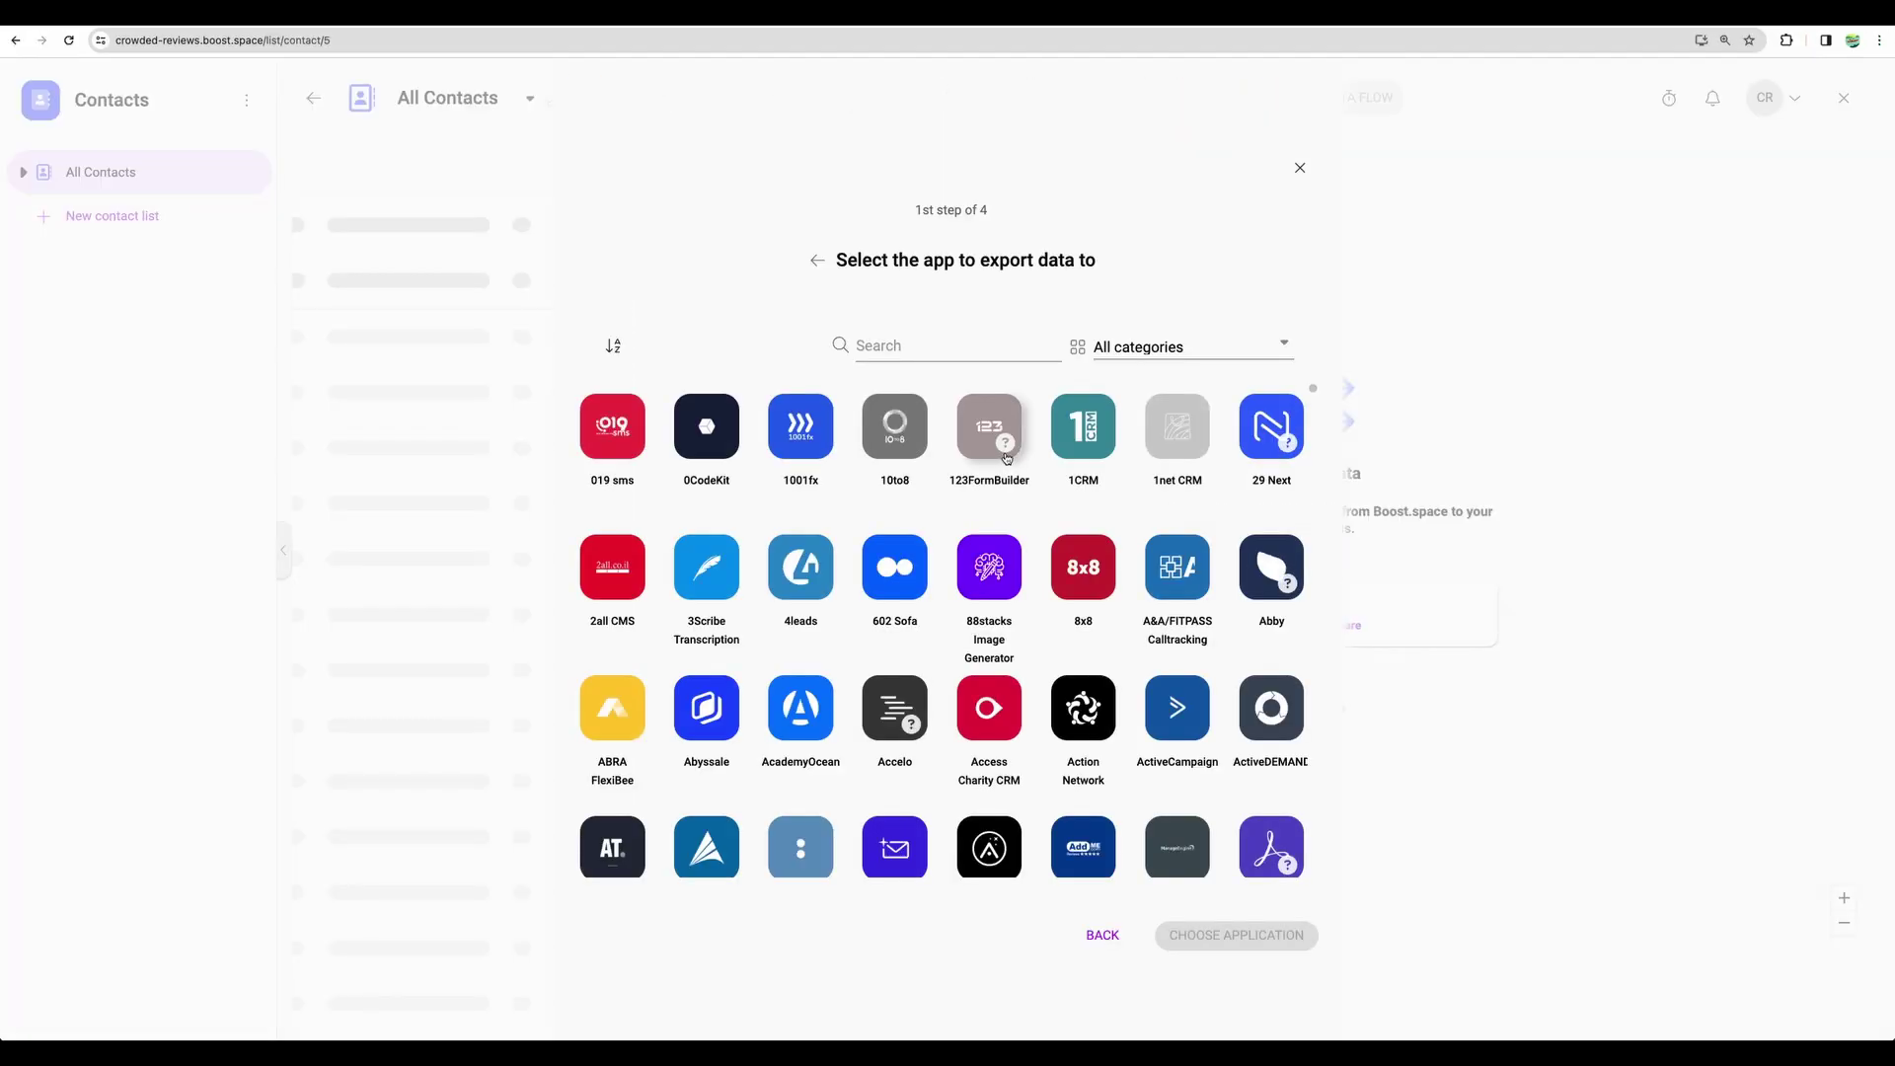
{"action": "scroll", "coordinate": [976, 510], "scroll_direction": "down", "scroll_amount": 1}
{"action": "scroll", "coordinate": [976, 509], "scroll_direction": "down", "scroll_amount": 8}
{"action": "scroll", "coordinate": [962, 454], "scroll_direction": "up", "scroll_amount": 6}
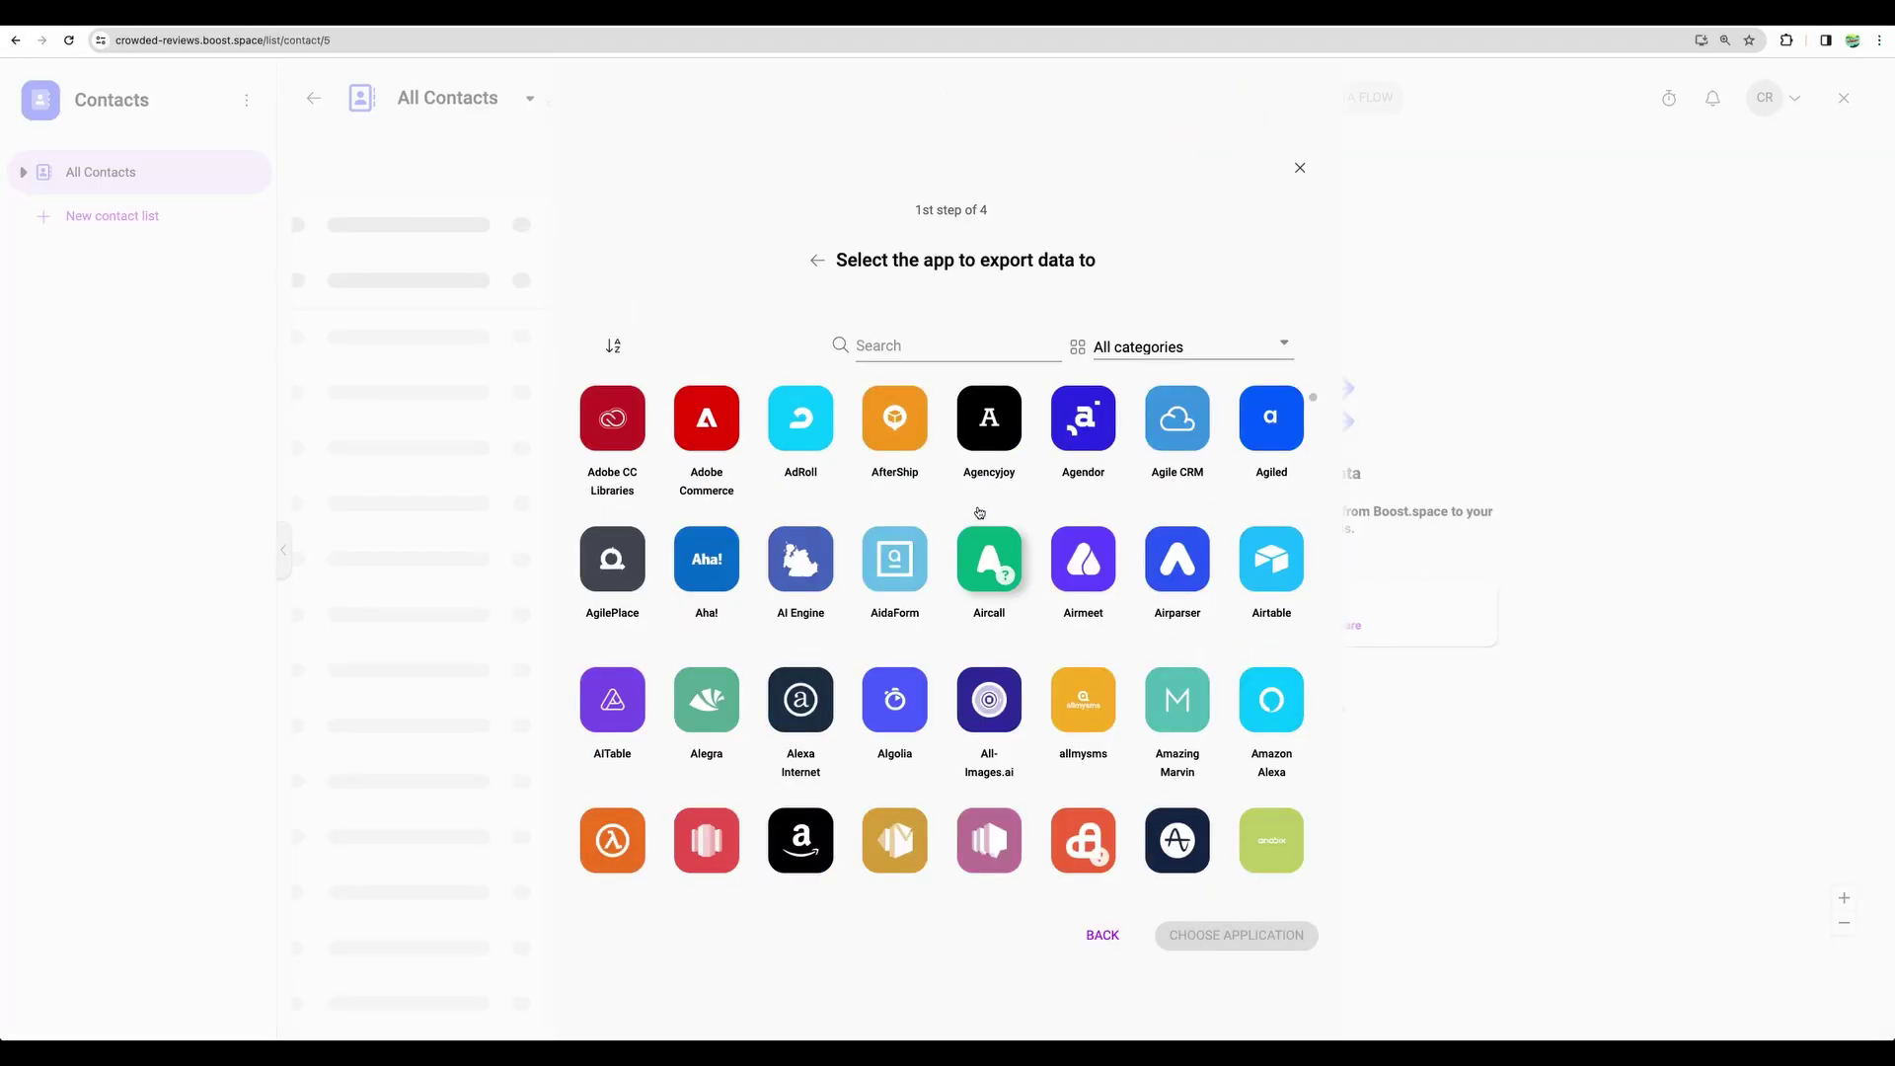
{"action": "left_click", "coordinate": [950, 346]}
{"action": "left_click", "coordinate": [991, 310]}
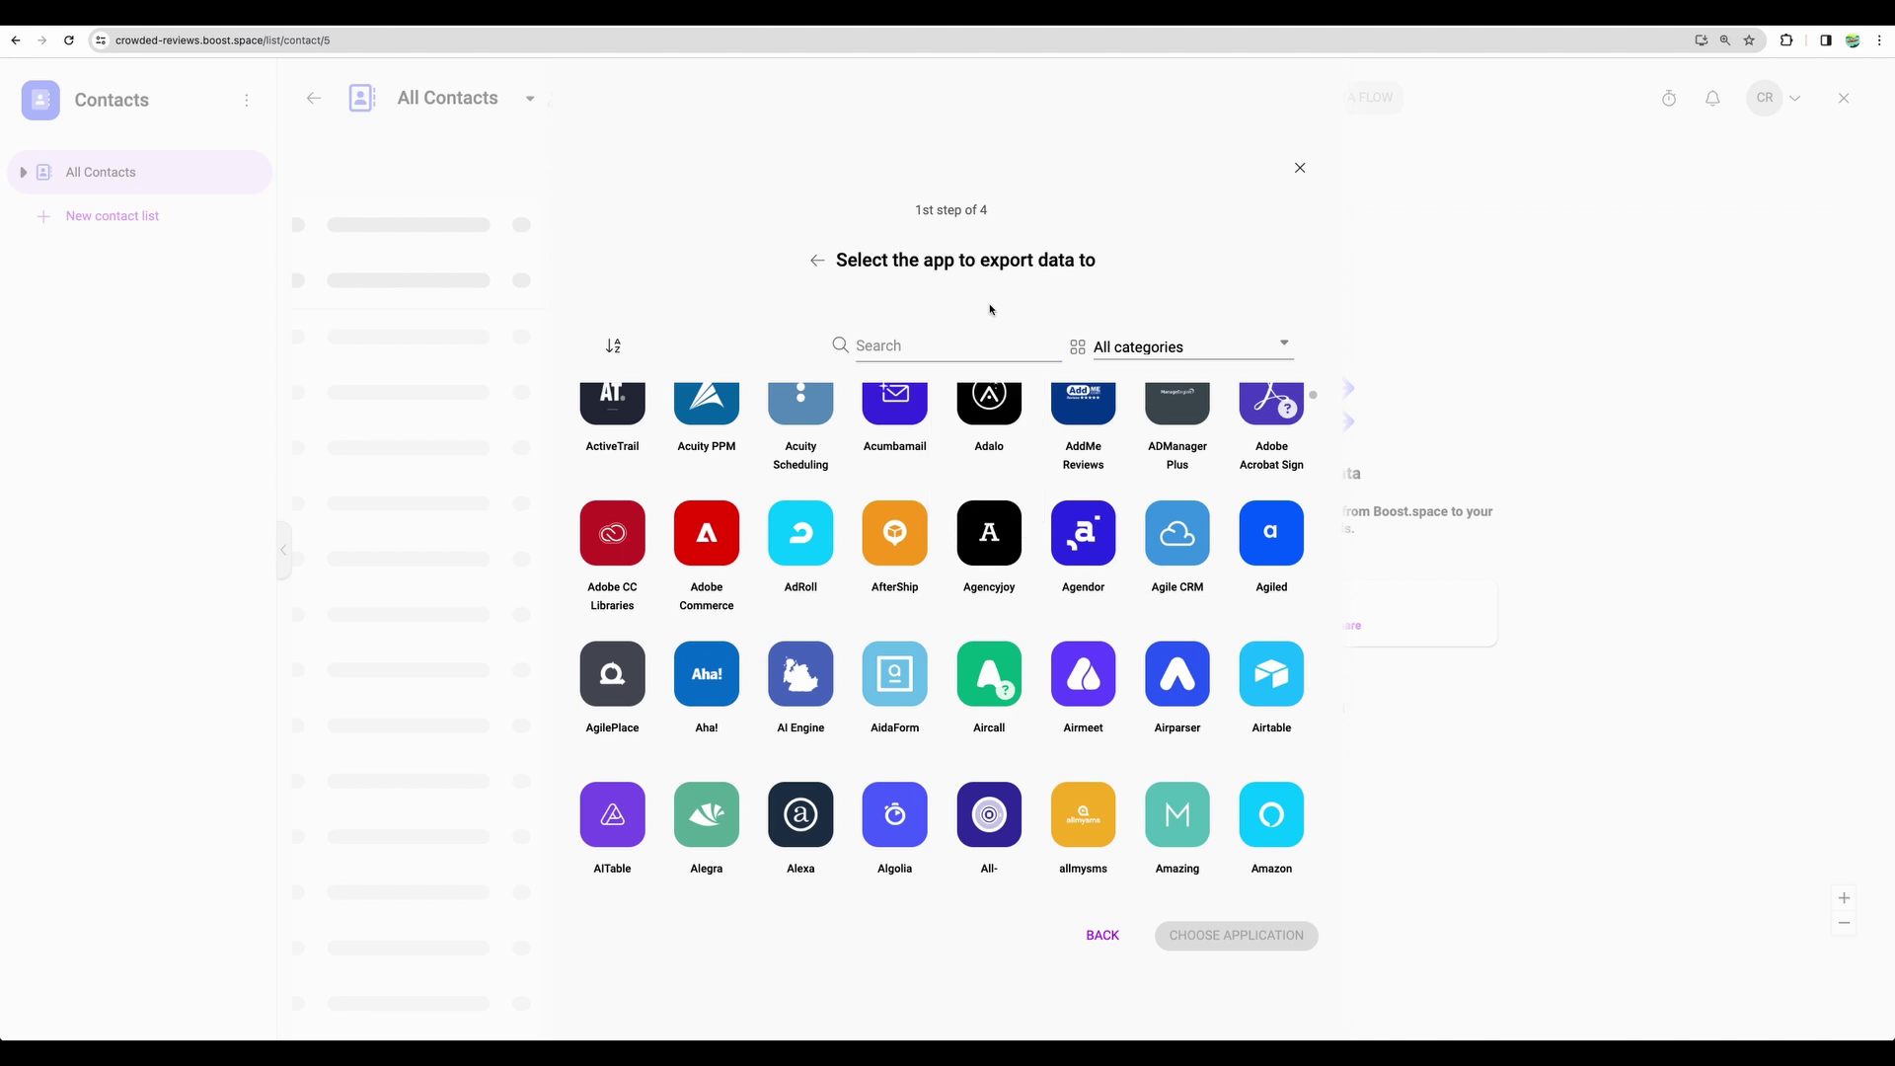
{"action": "left_click", "coordinate": [960, 341]}
{"action": "type", "text": "mailch"}
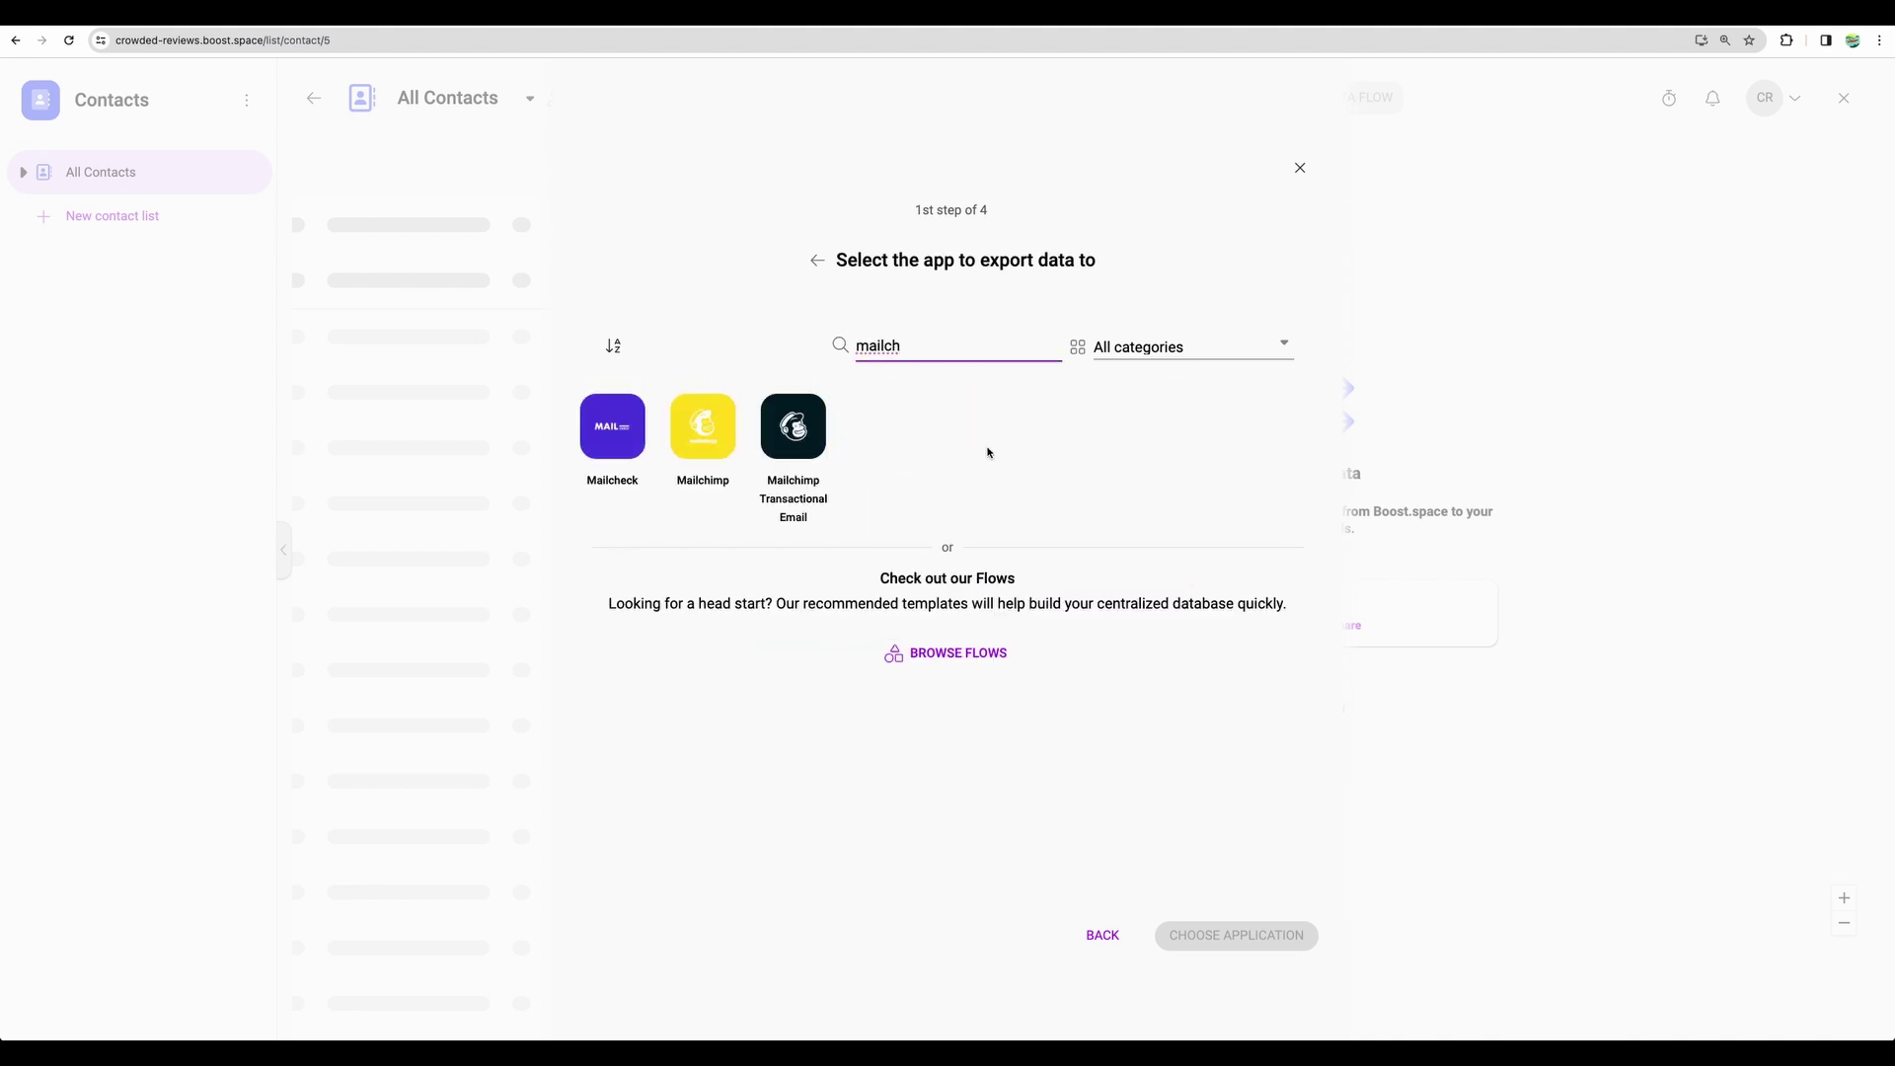
{"action": "left_click", "coordinate": [708, 441]}
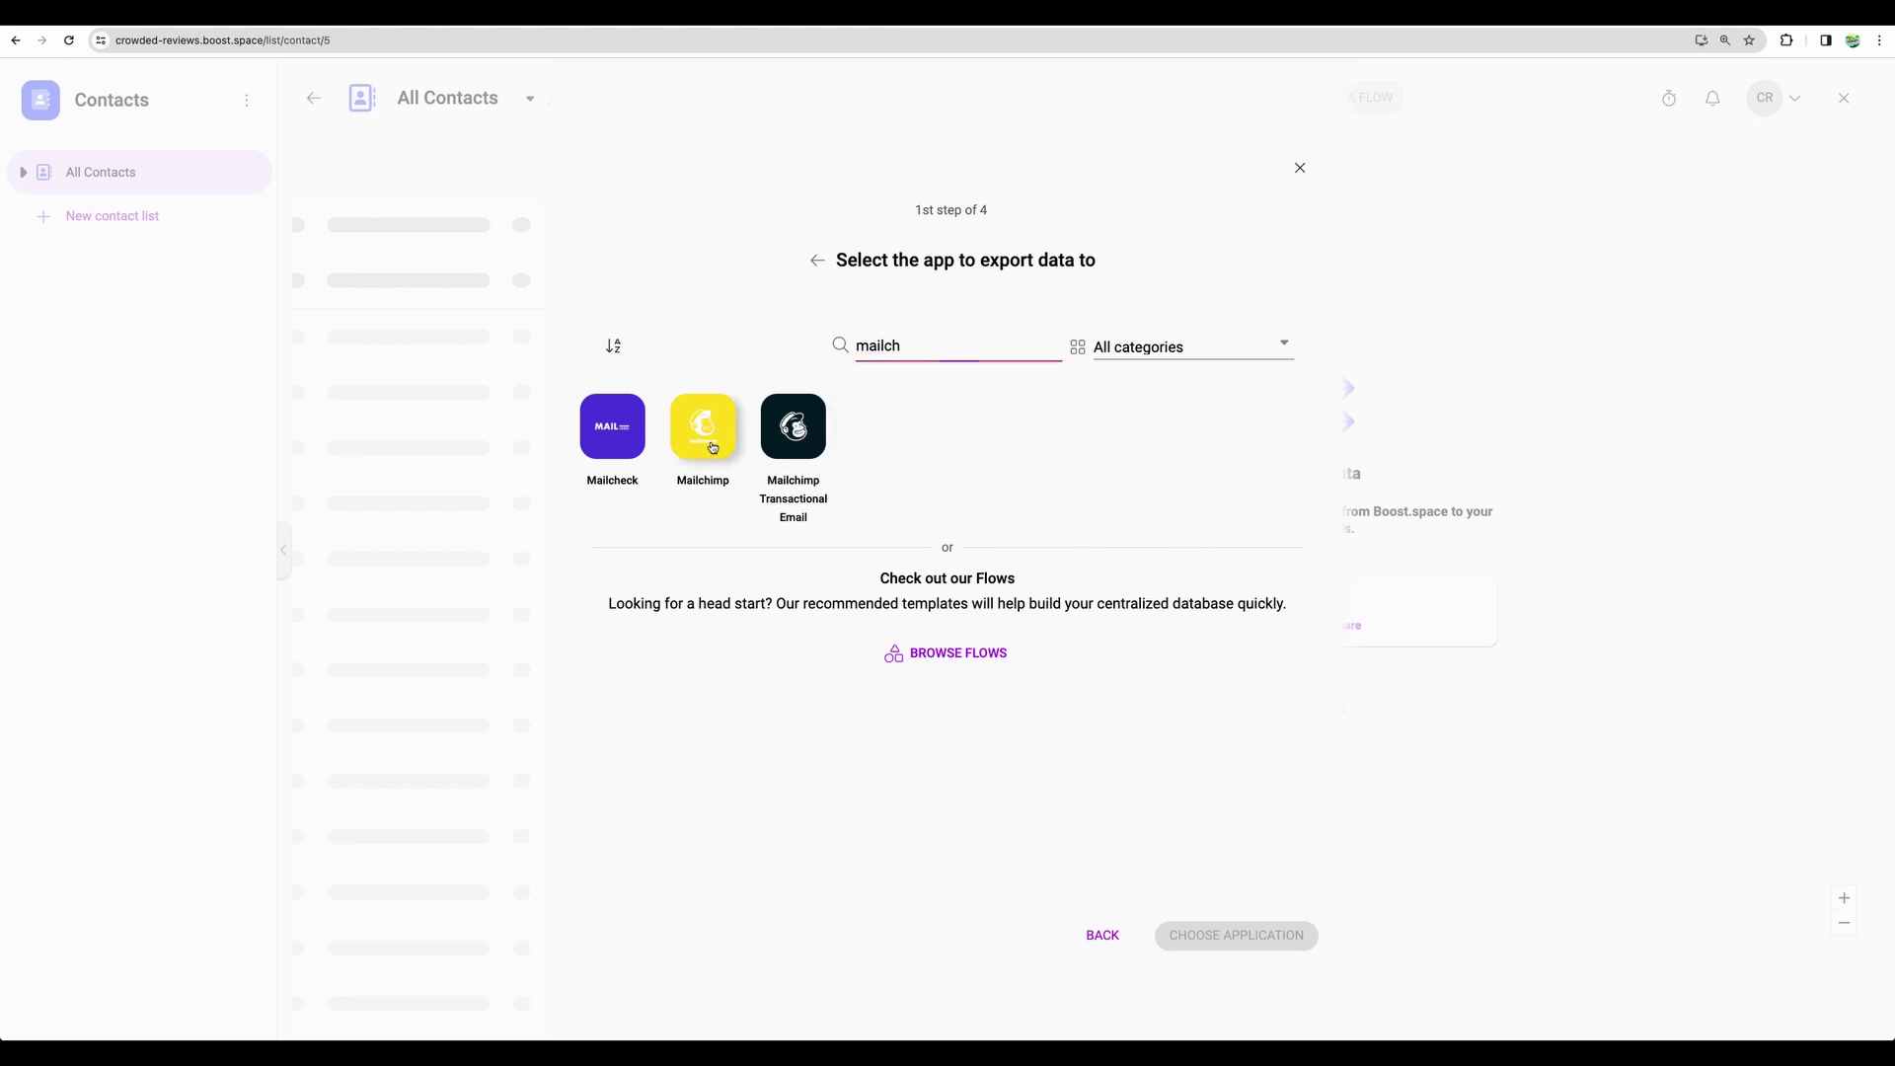
{"action": "left_click", "coordinate": [1297, 946]}
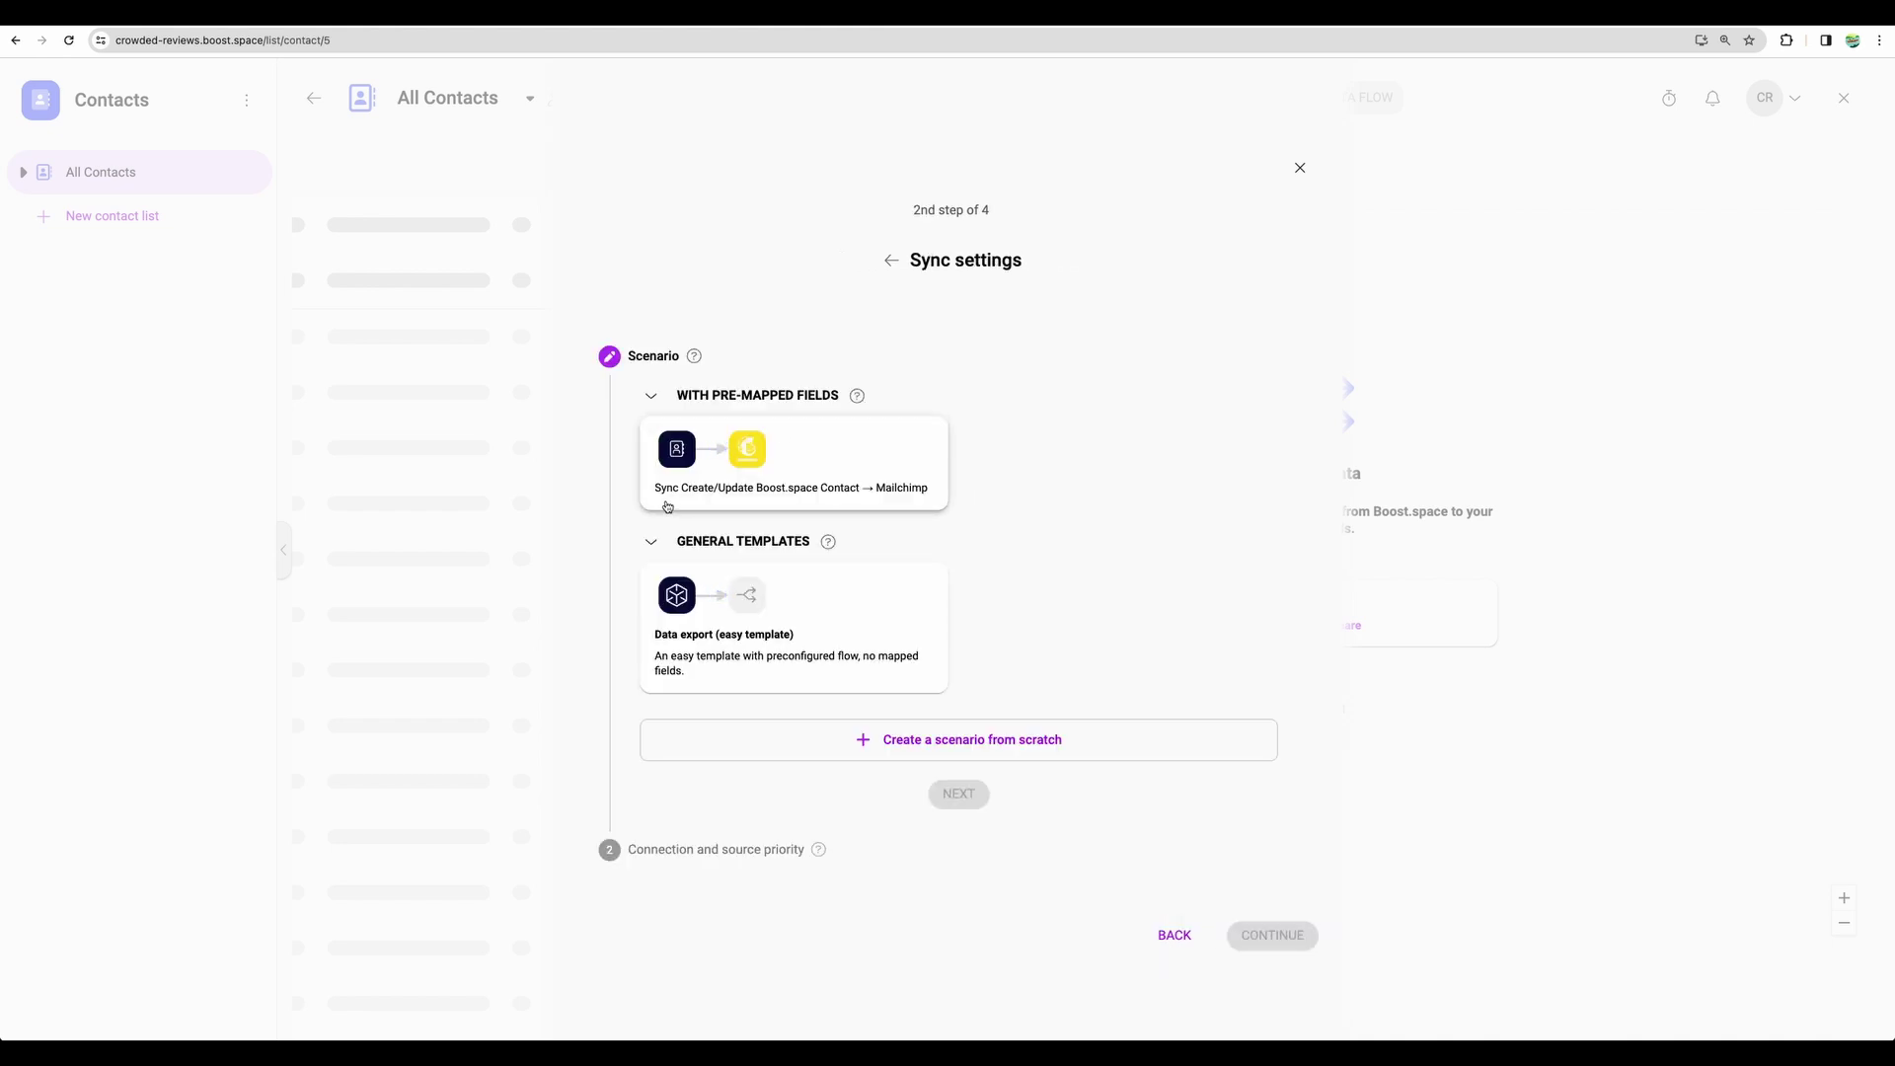
{"action": "left_click", "coordinate": [798, 487]}
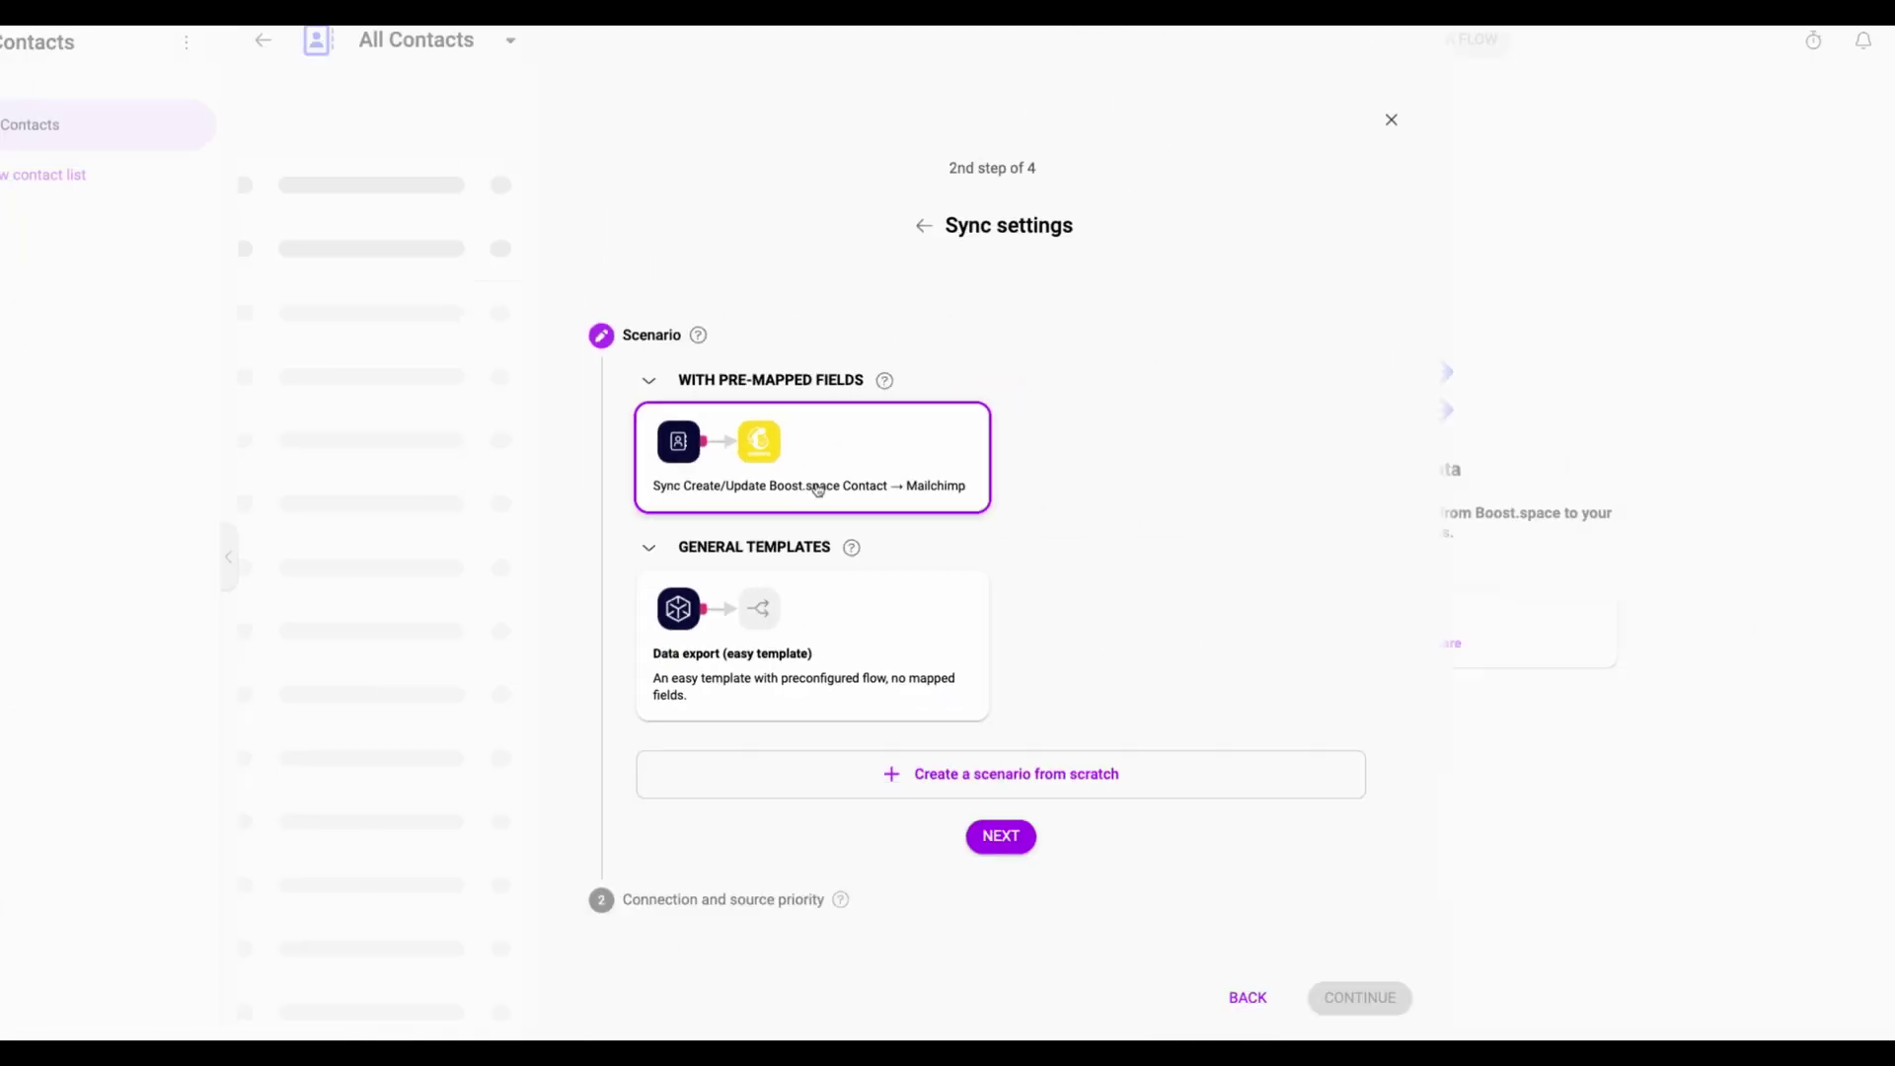
{"action": "left_click", "coordinate": [1247, 997]}
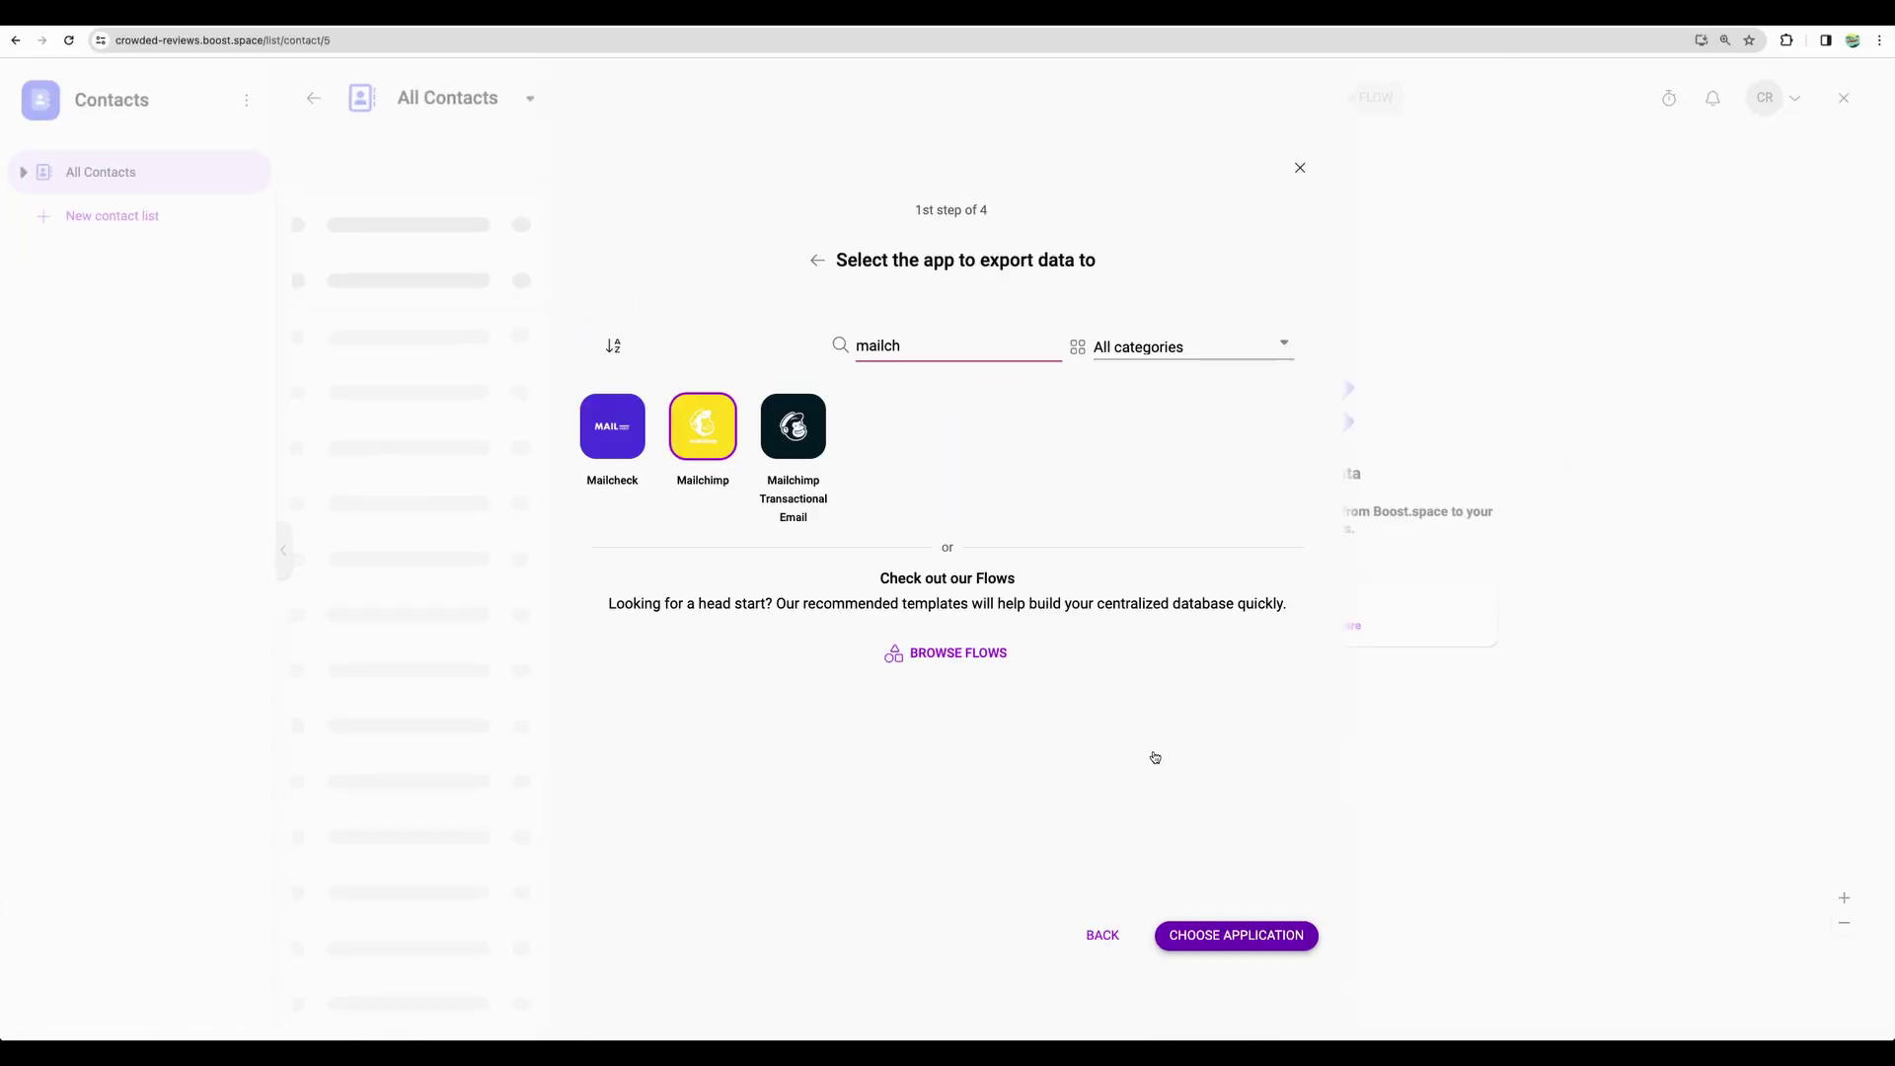
{"action": "left_click", "coordinate": [1109, 936]}
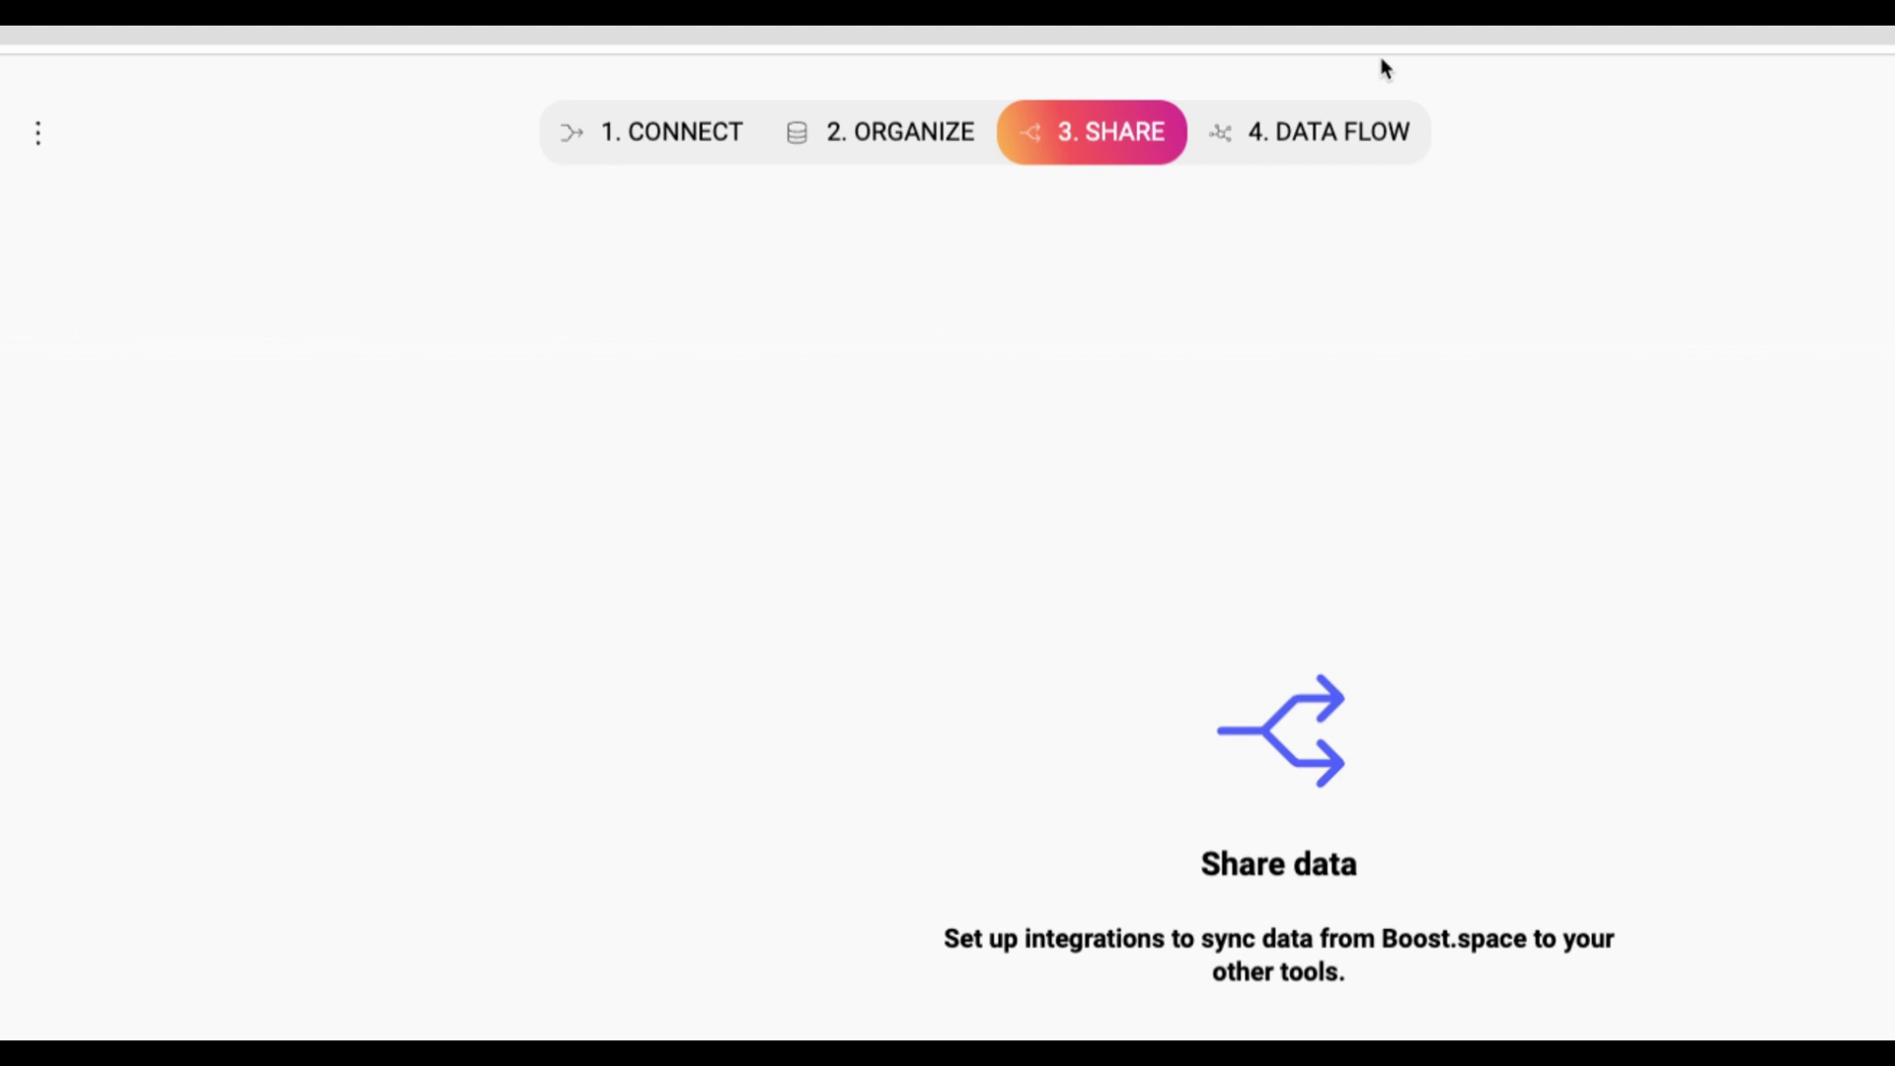
Switch to the 4. DATA FLOW stage of the contacts space.
{"action": "left_click", "coordinate": [1350, 132]}
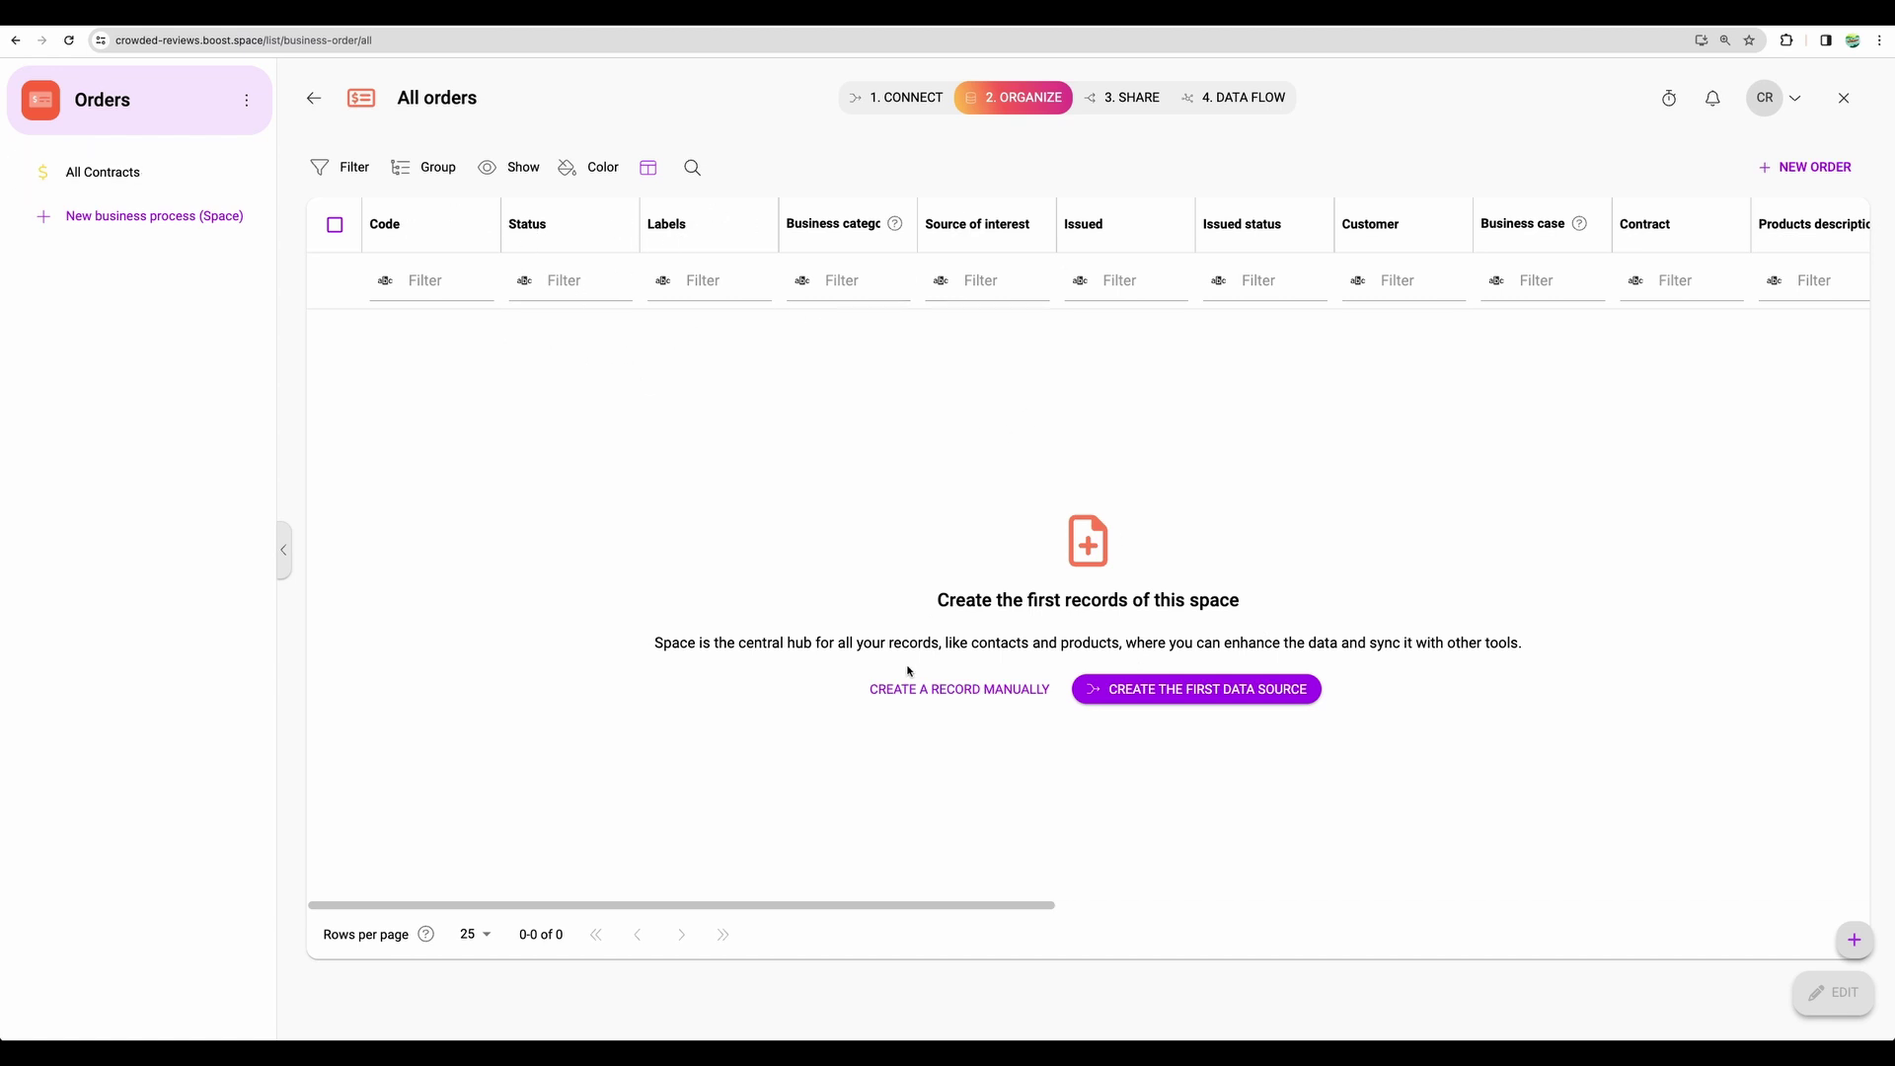
Create a new order with its business process set to All Contracts.
{"action": "scroll", "coordinate": [1109, 888], "scroll_direction": "right", "scroll_amount": 10}
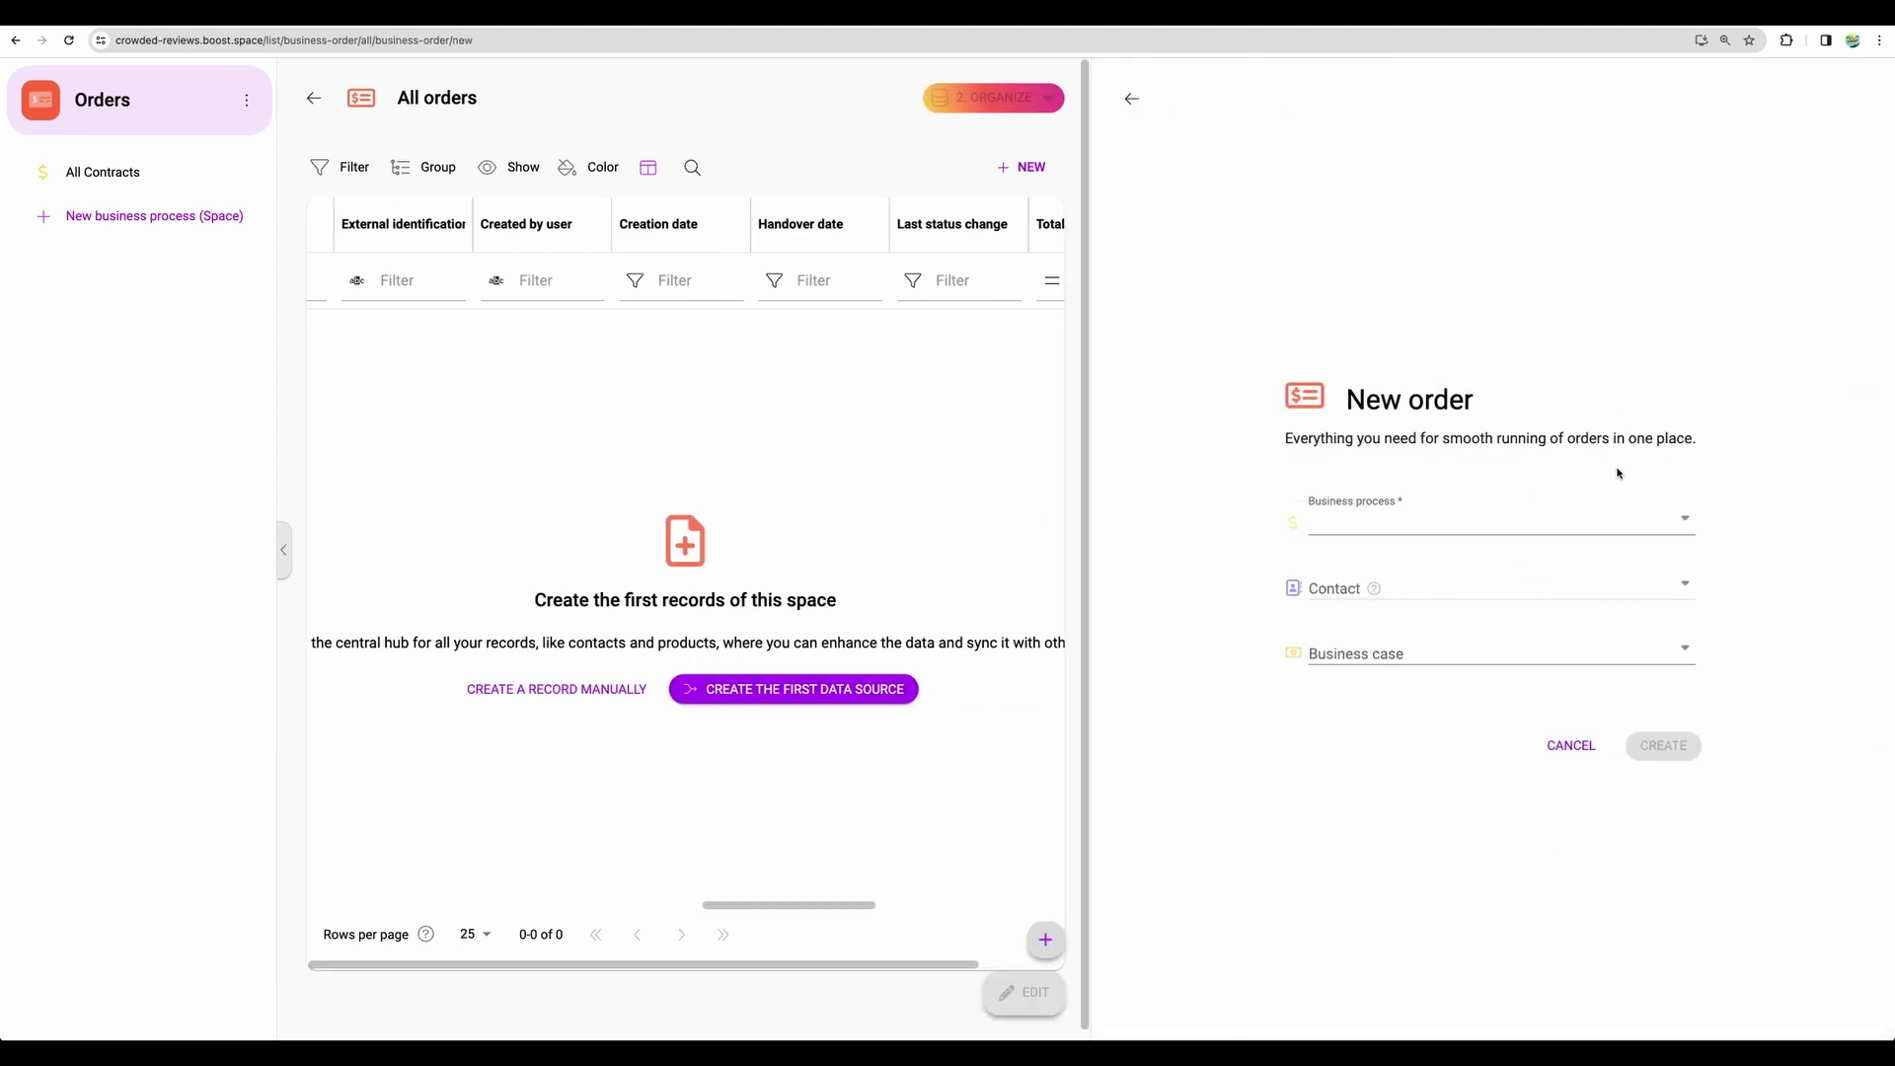
{"action": "left_click", "coordinate": [1536, 518]}
{"action": "left_click", "coordinate": [1485, 559]}
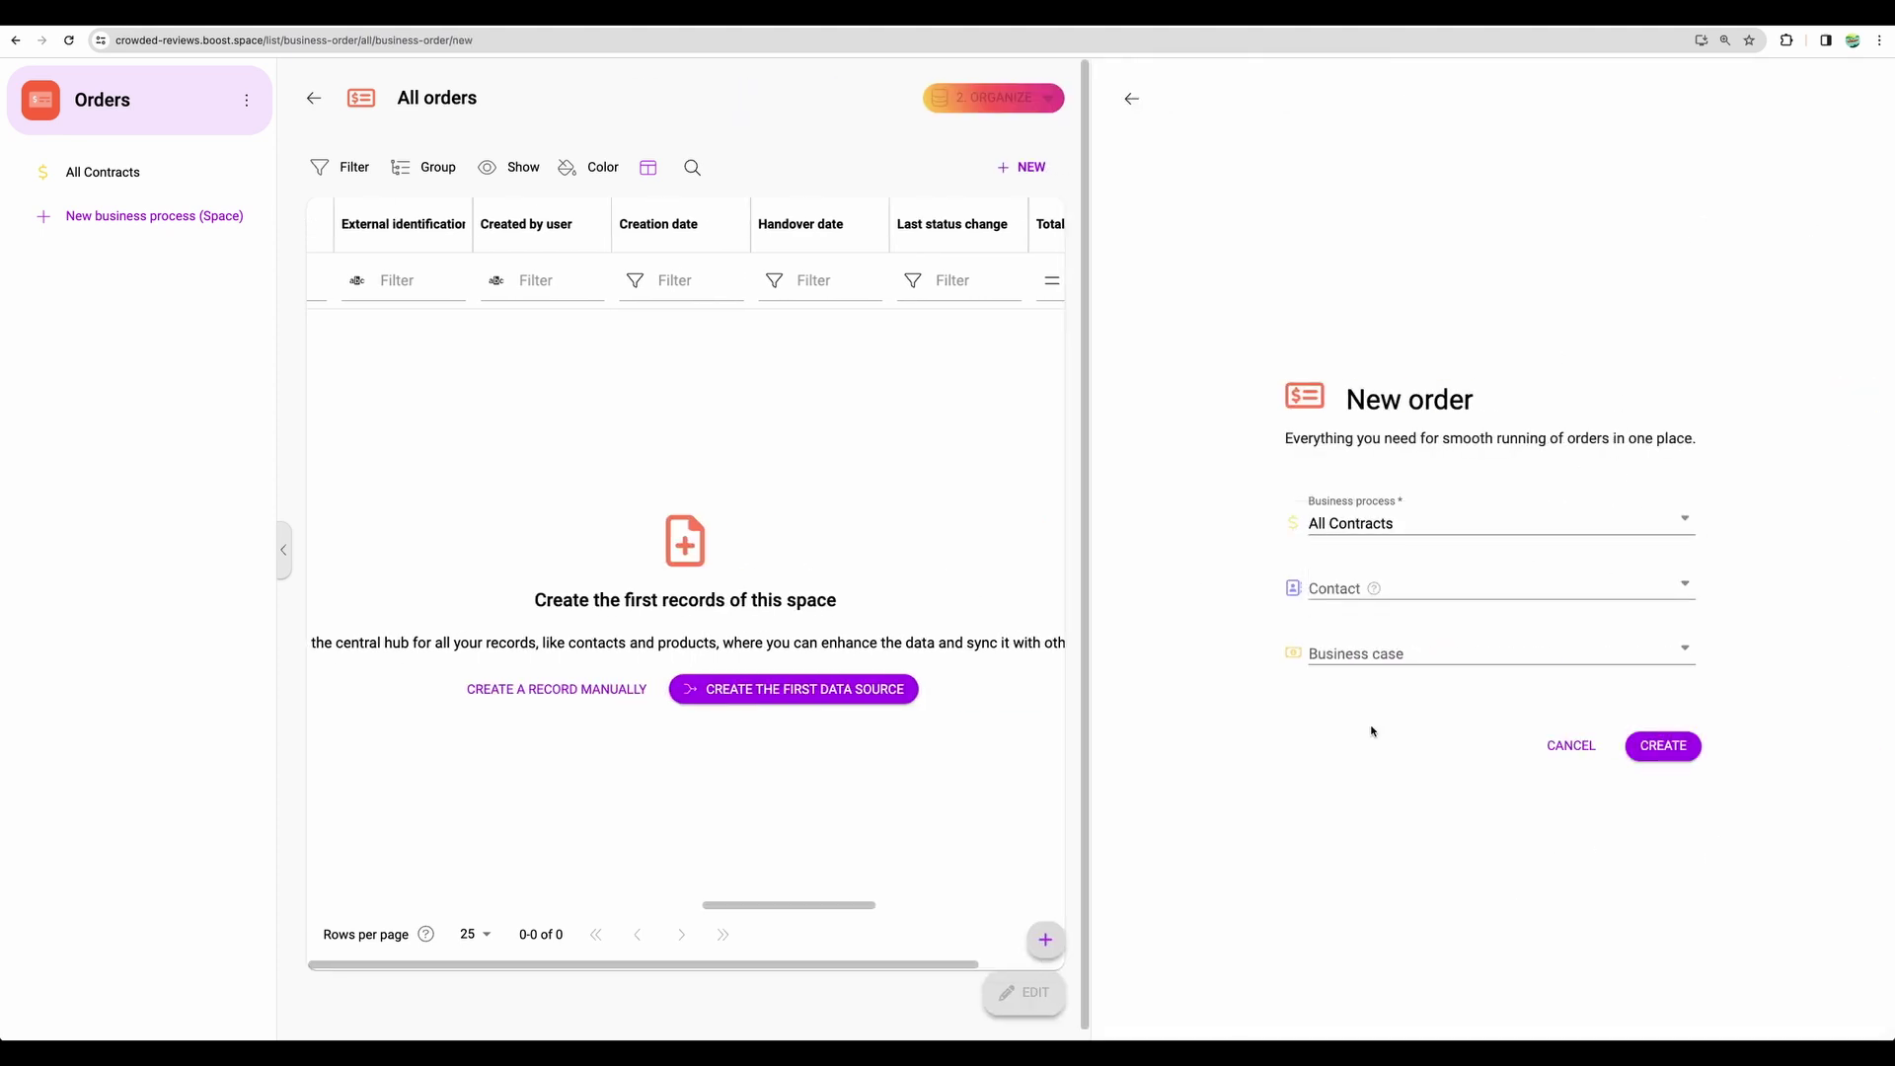
{"action": "left_click", "coordinate": [1662, 745]}
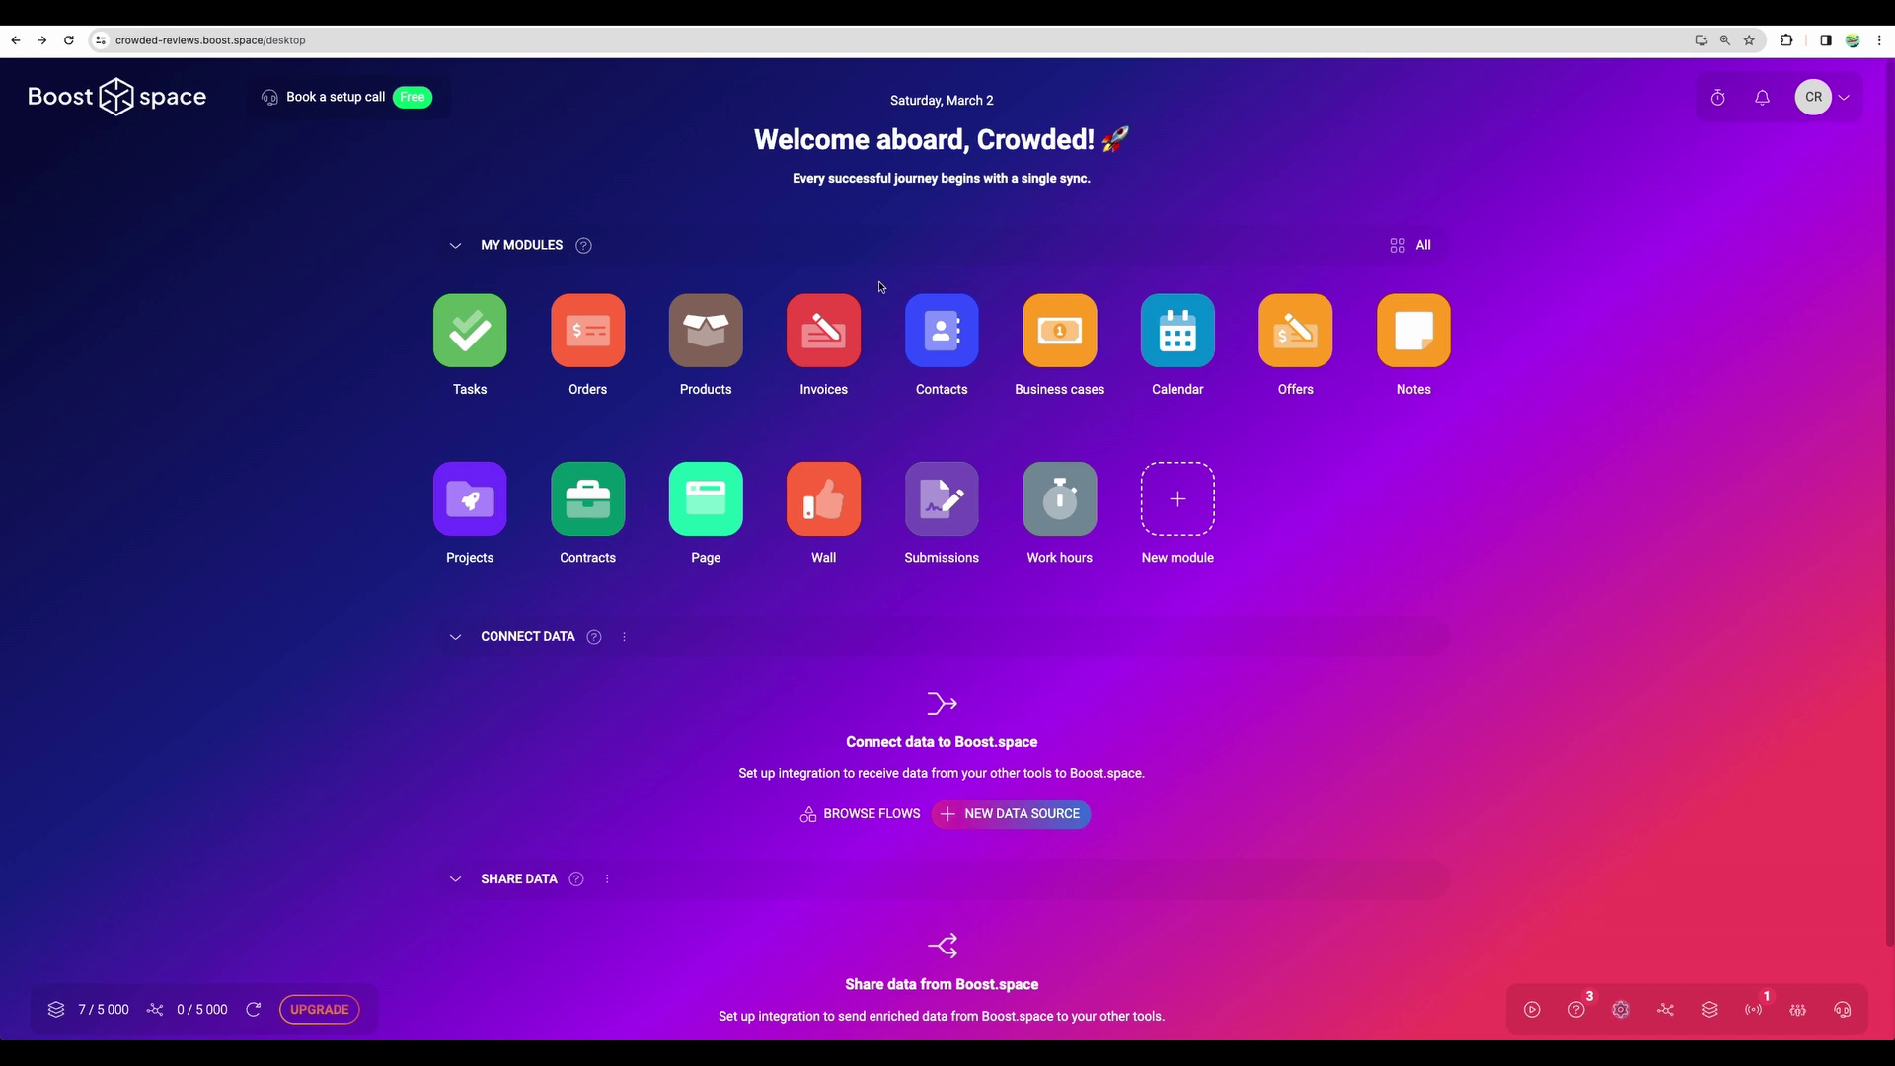
In Calendar, try the Work week and Month views, then start a 5 March 2024 event with a description.
{"action": "left_click", "coordinate": [1177, 343]}
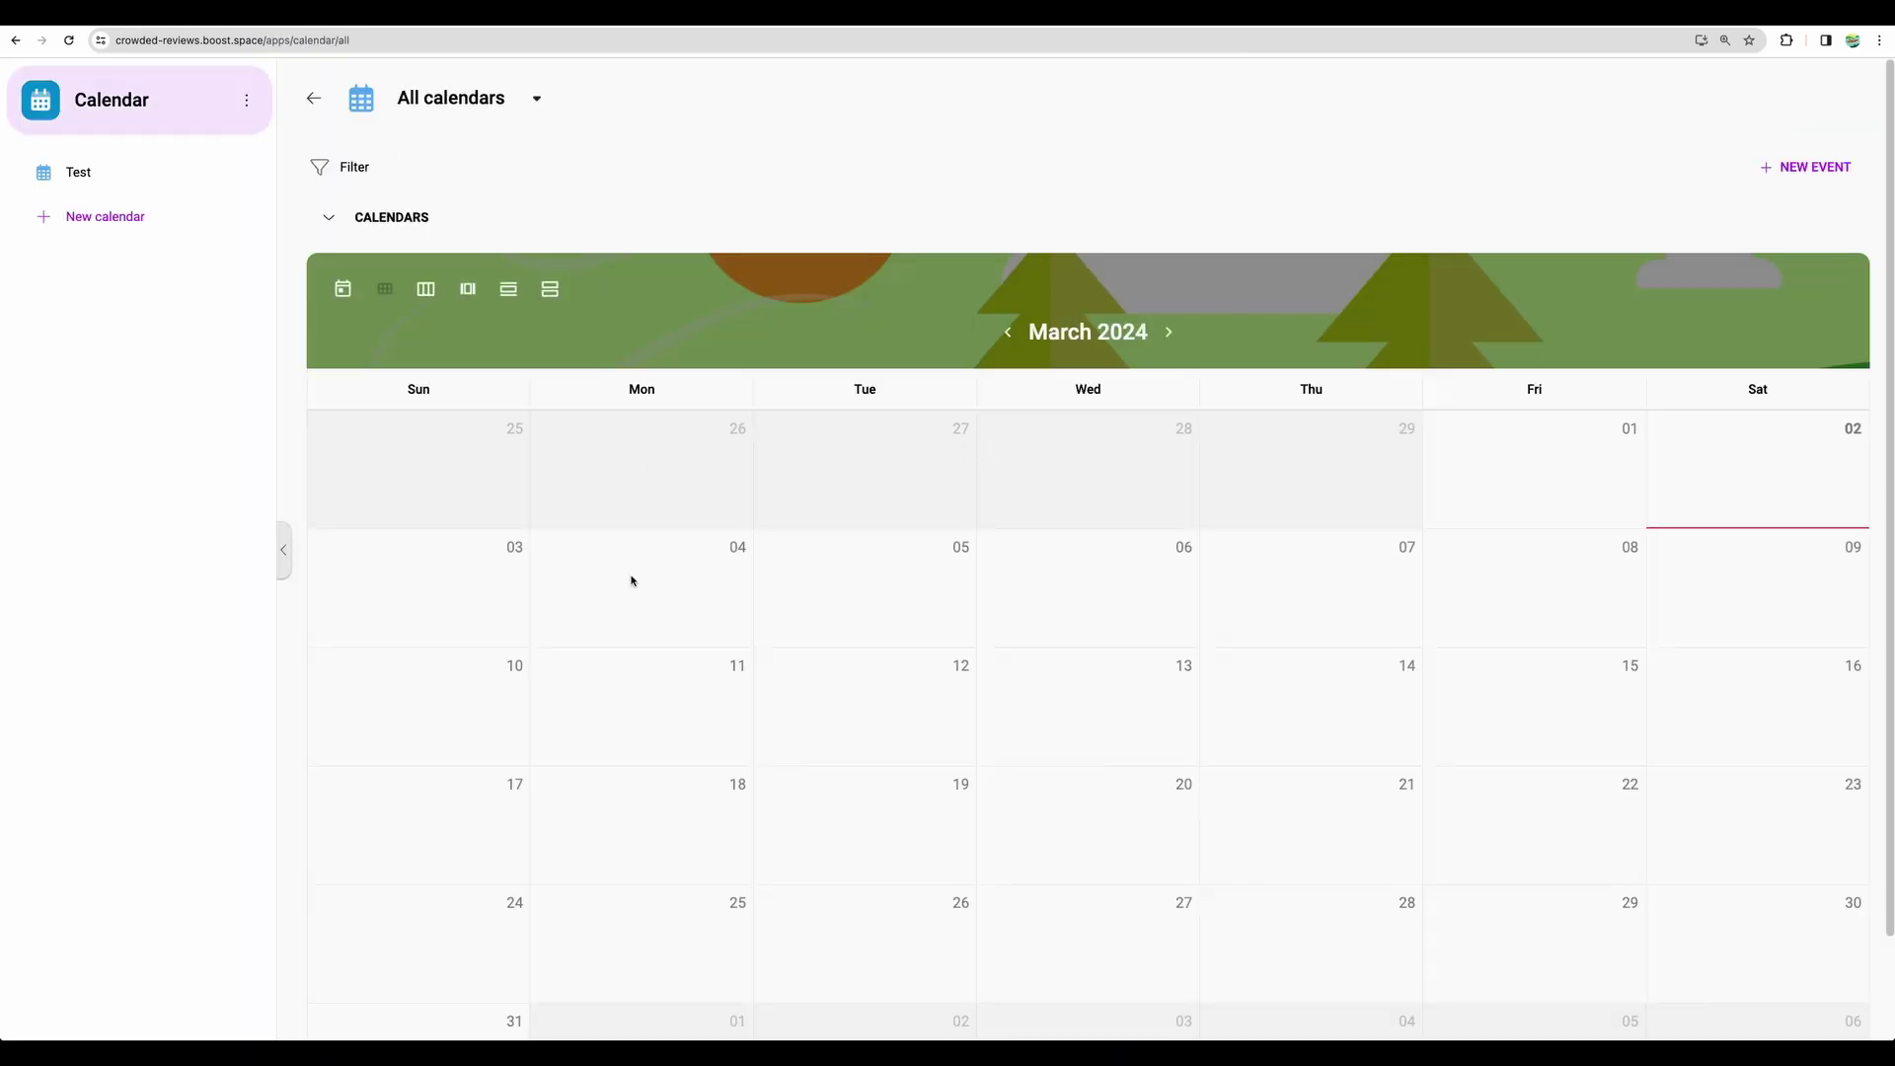
{"action": "scroll", "coordinate": [1037, 631], "scroll_direction": "down", "scroll_amount": 2}
{"action": "left_click", "coordinate": [468, 172]}
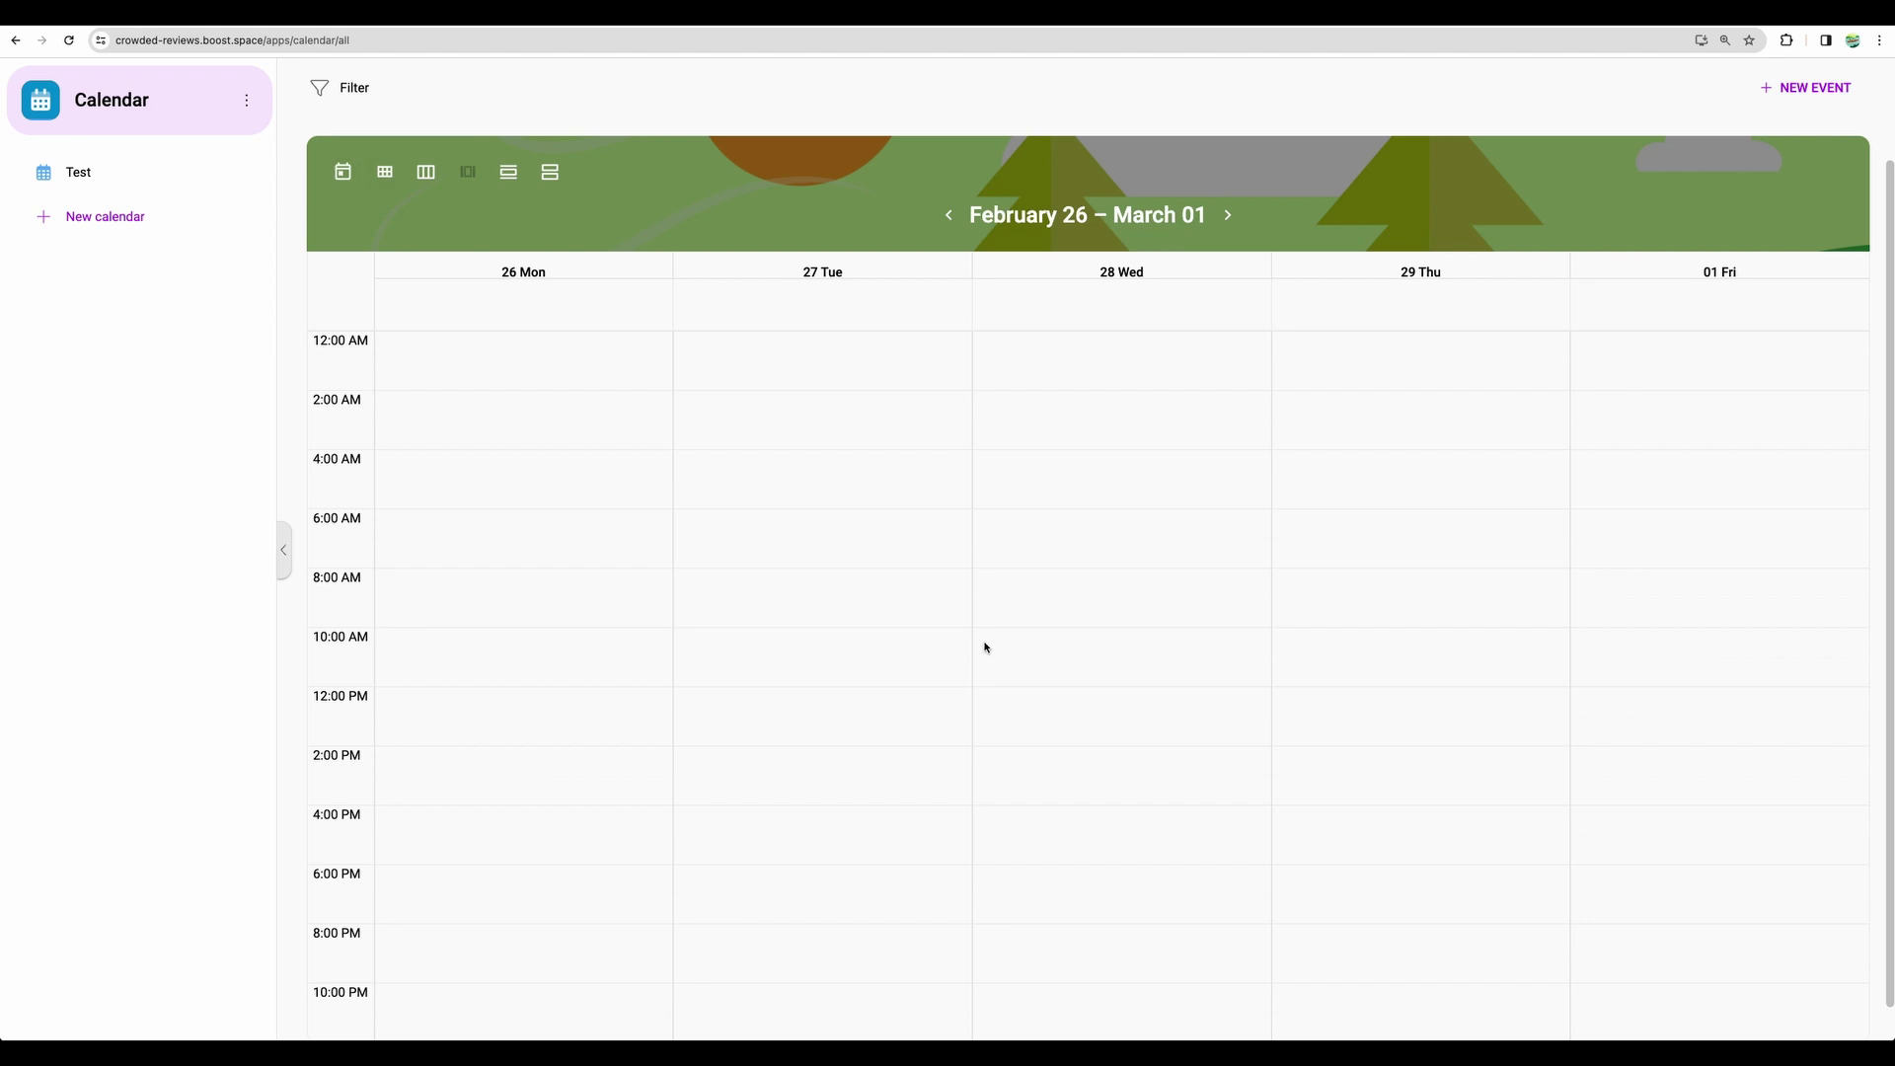
{"action": "left_click", "coordinate": [385, 172]}
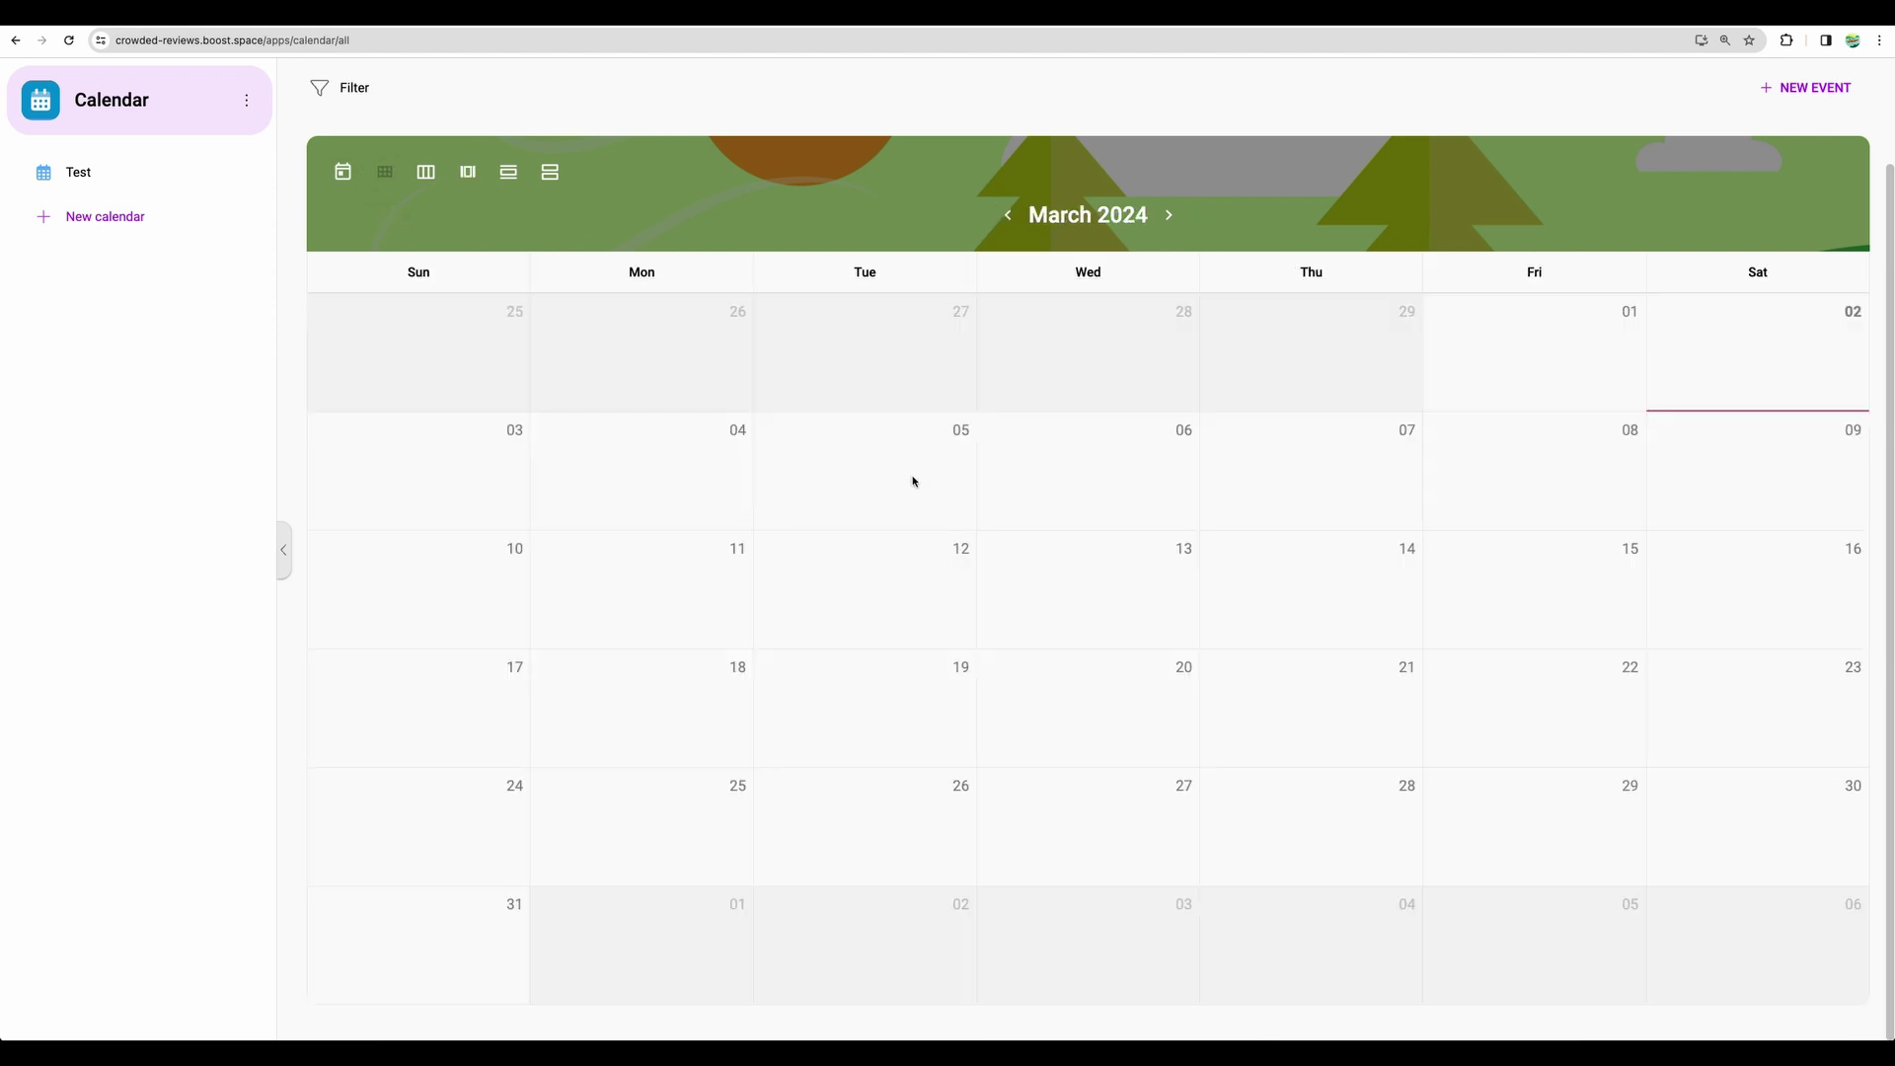
{"action": "left_click", "coordinate": [923, 486]}
{"action": "left_click", "coordinate": [853, 615]}
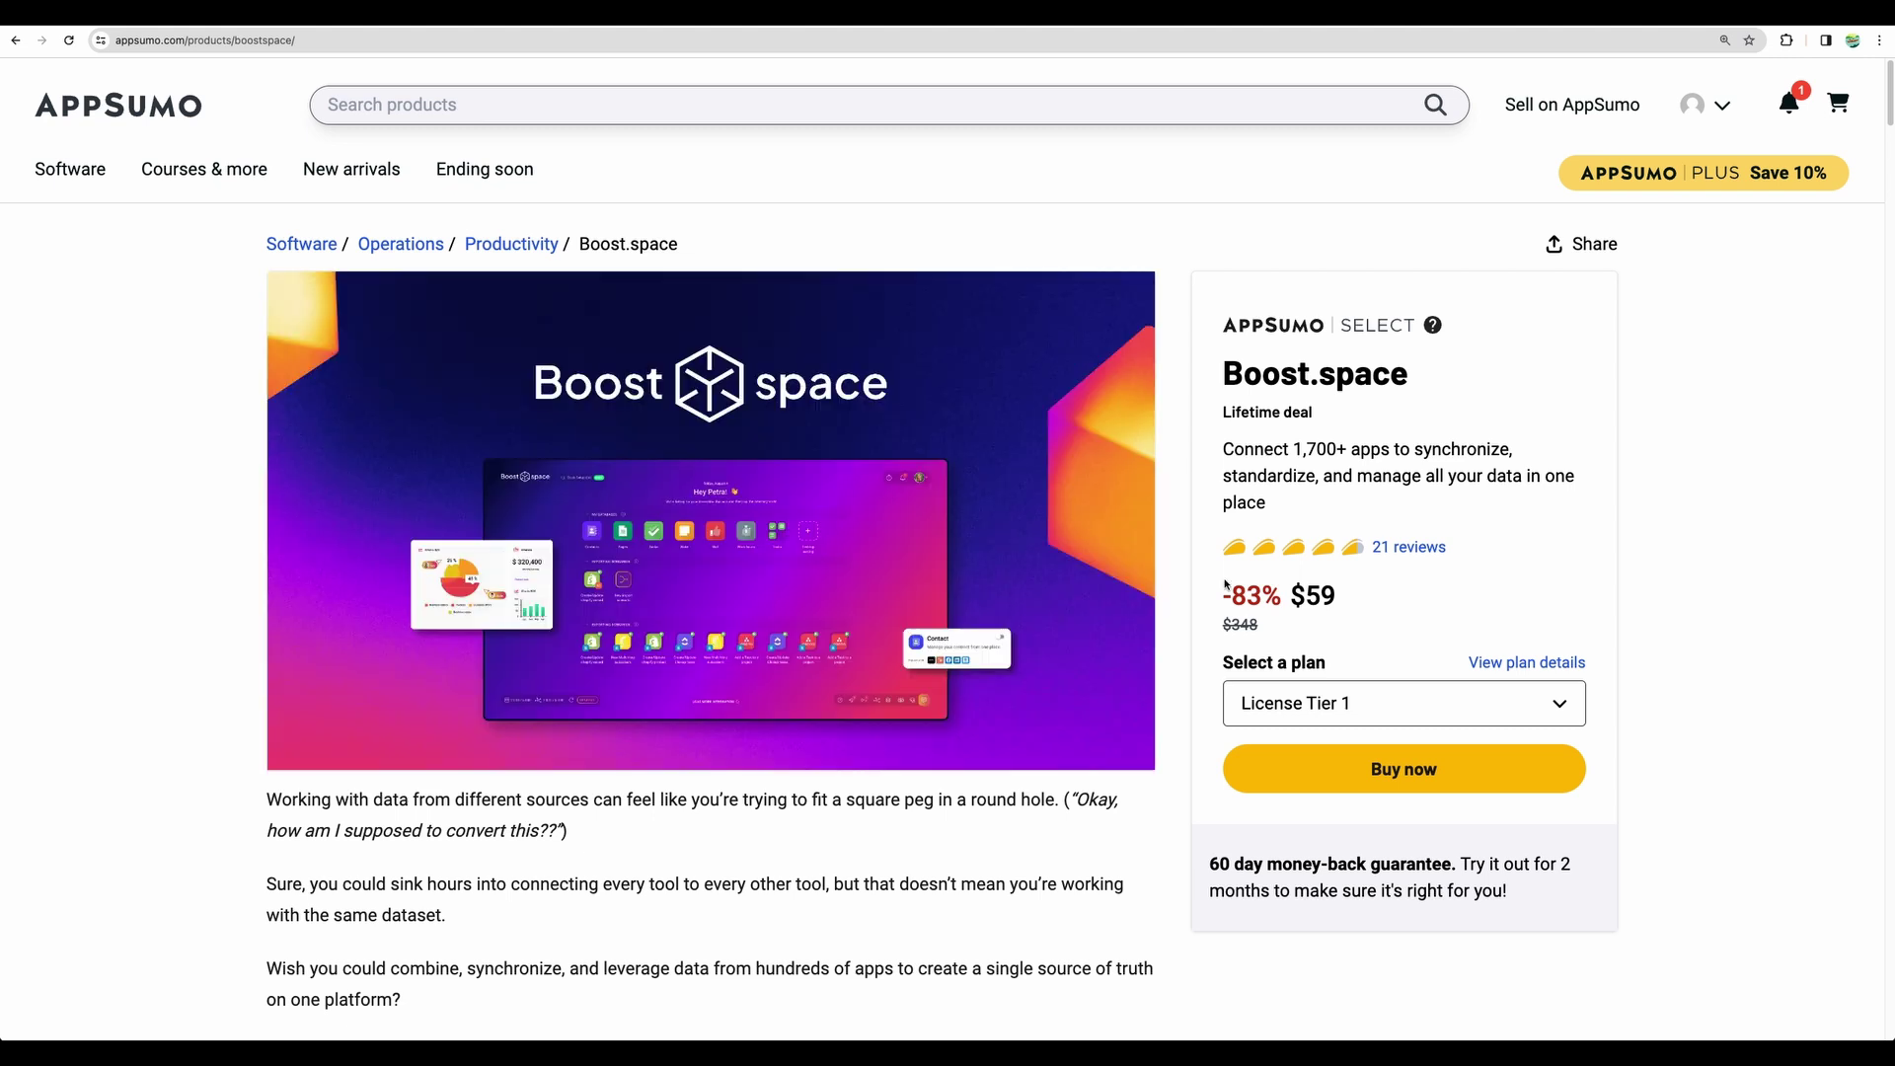
Browse the Overview section and enlarge the screenshot of the All contacts table.
{"action": "scroll", "coordinate": [1190, 612], "scroll_direction": "down", "scroll_amount": 15}
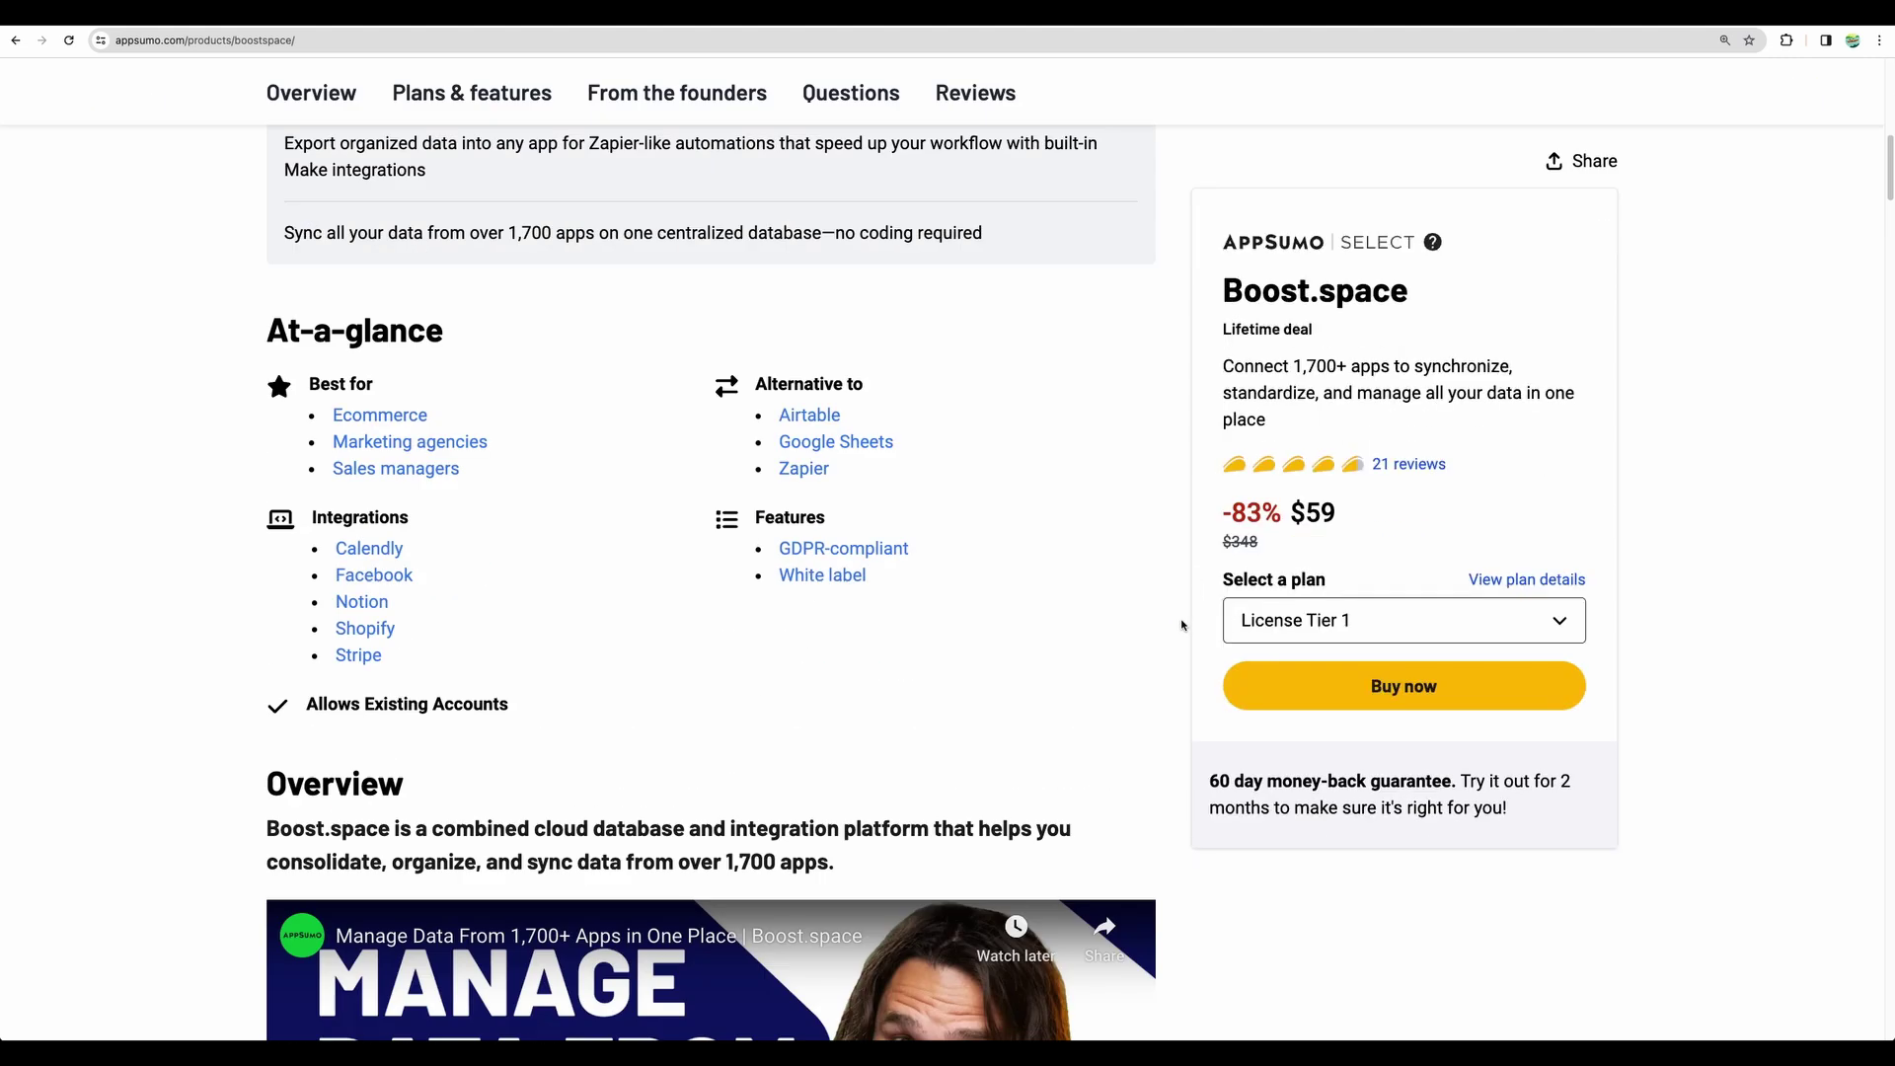
{"action": "scroll", "coordinate": [1184, 625], "scroll_direction": "down", "scroll_amount": 8}
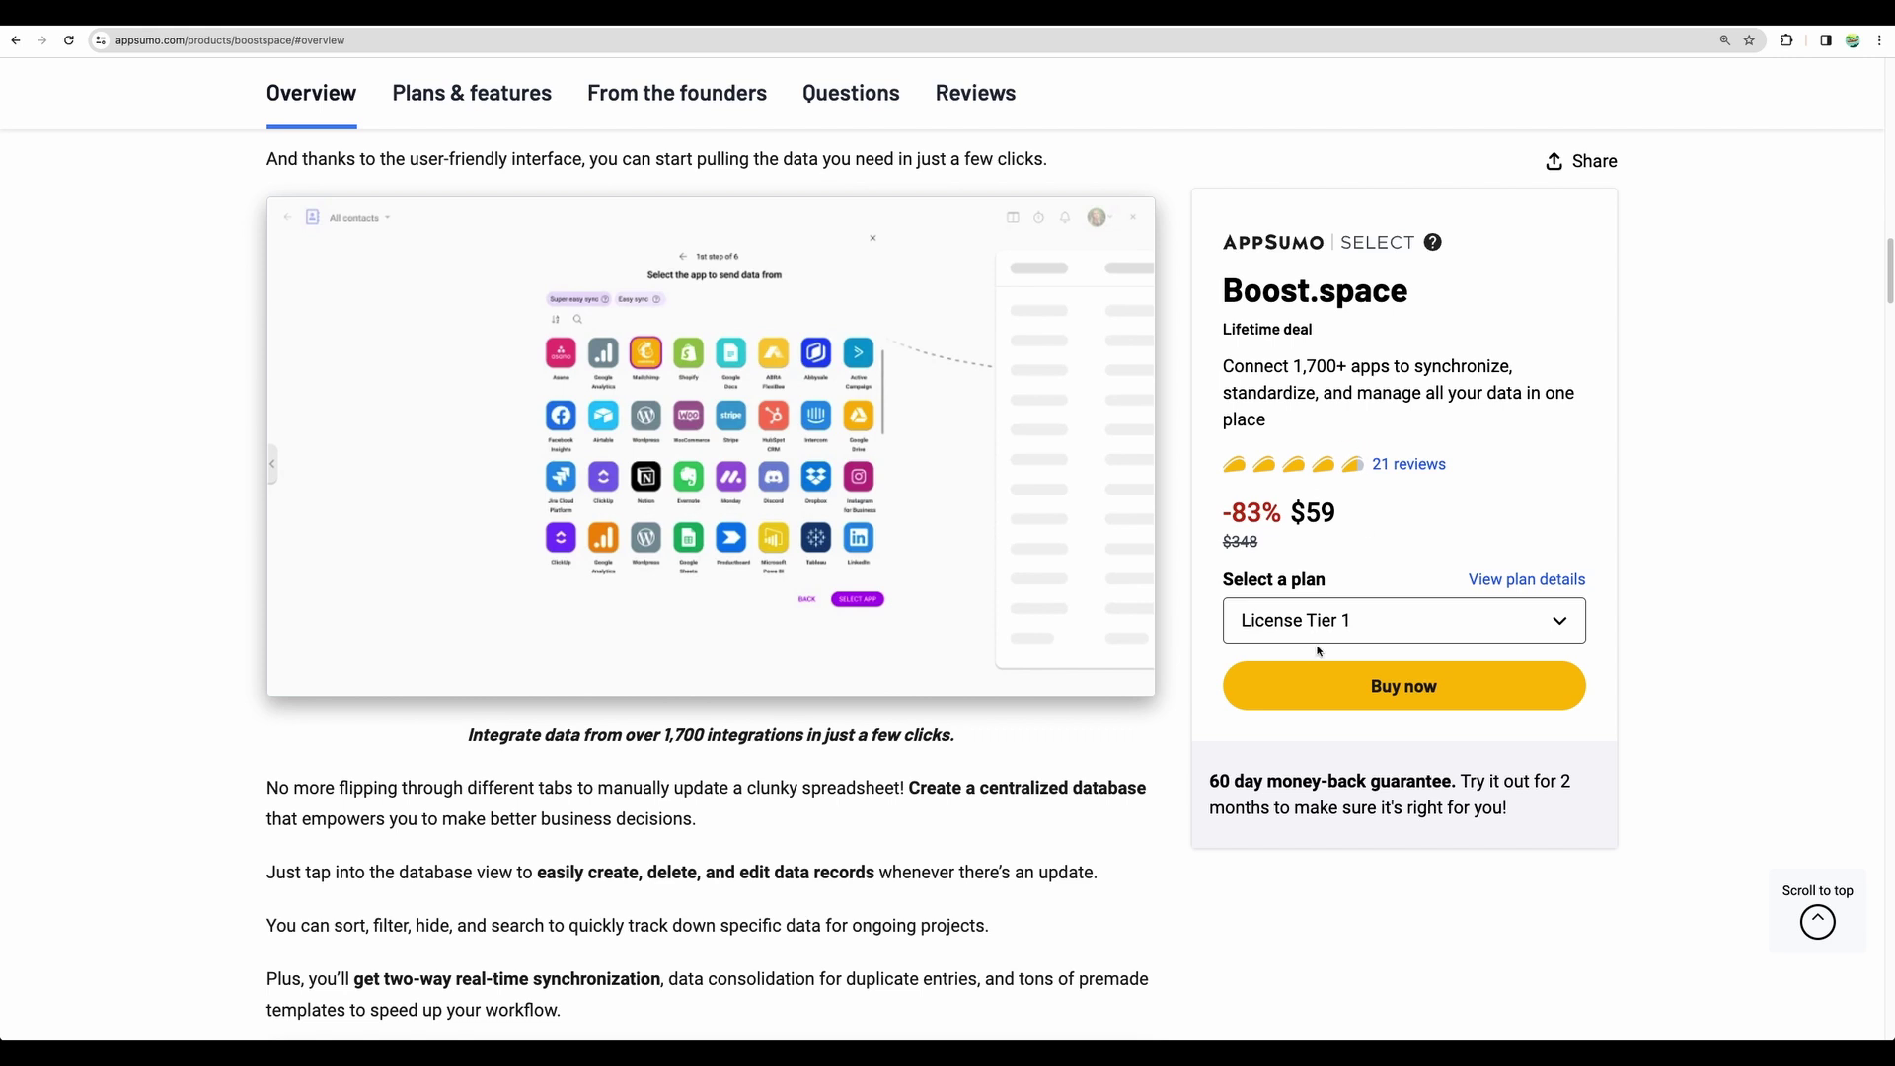
{"action": "scroll", "coordinate": [1148, 758], "scroll_direction": "down", "scroll_amount": 6}
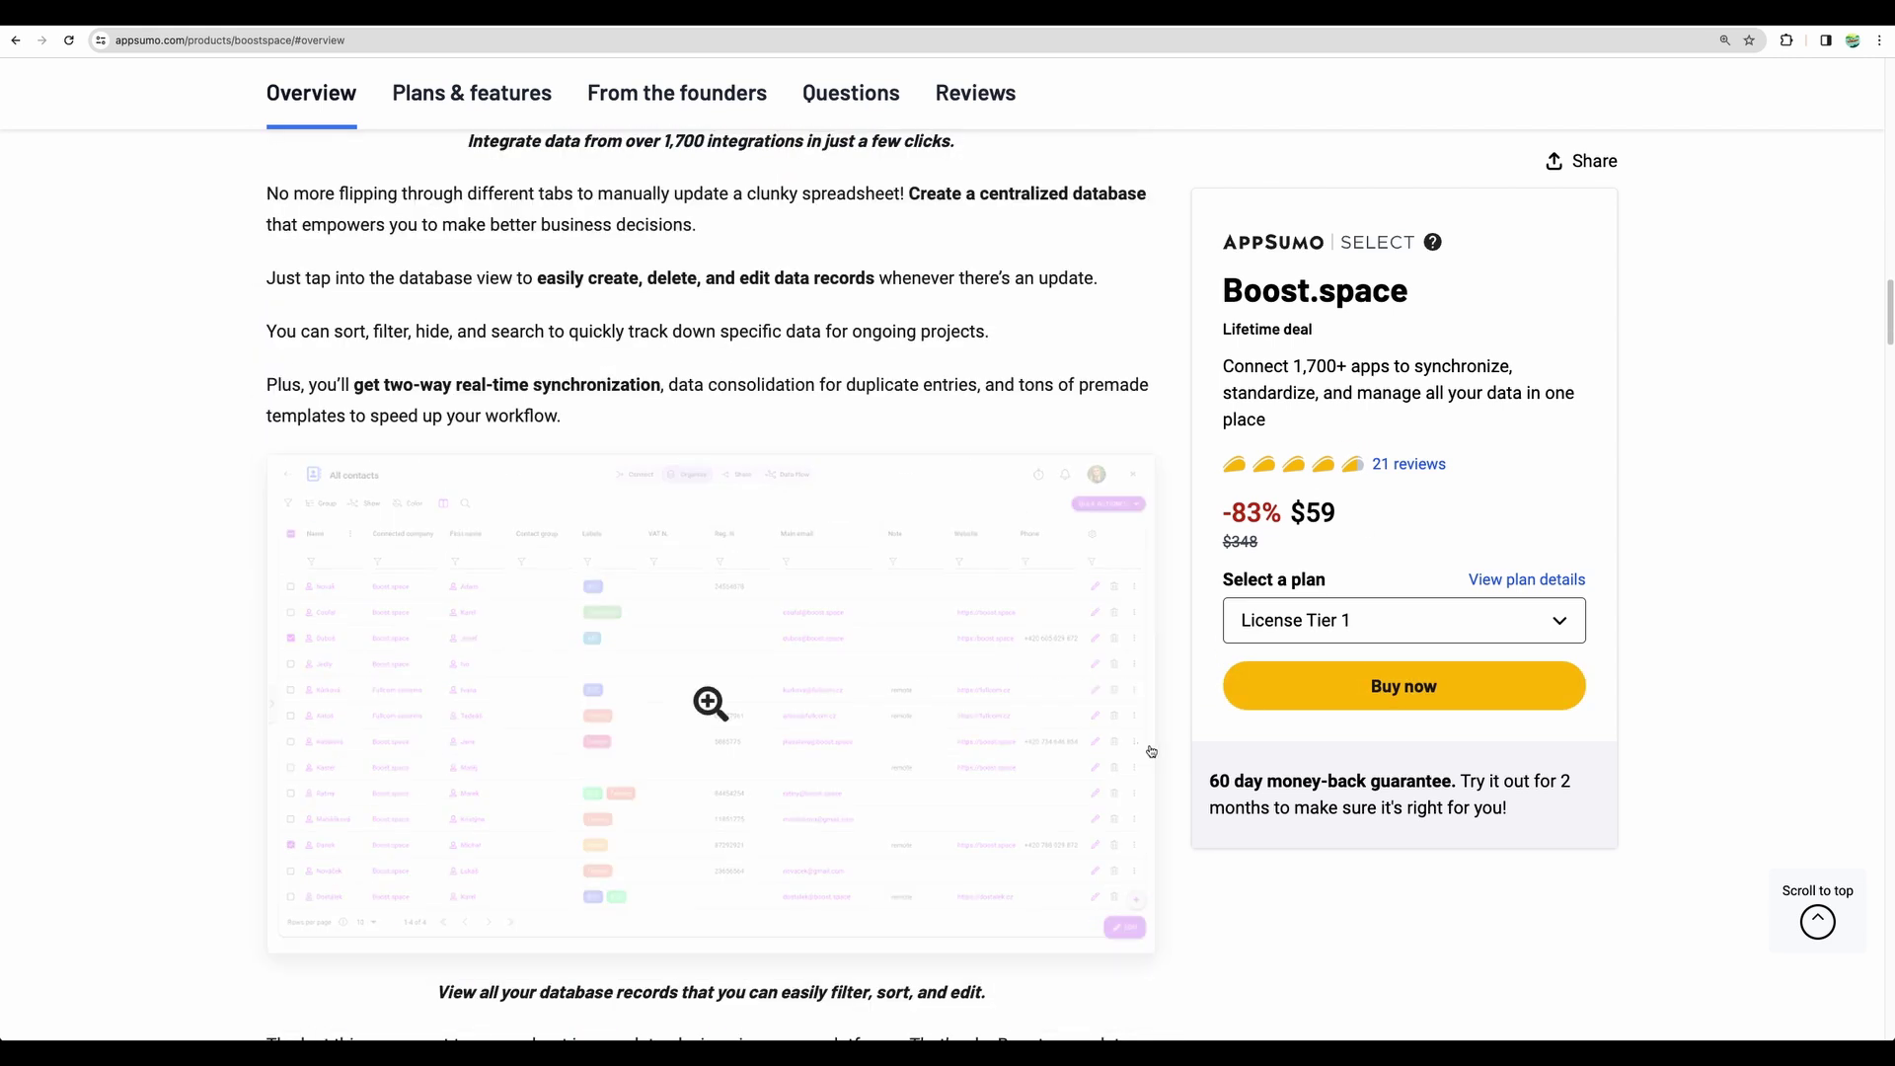
{"action": "scroll", "coordinate": [1185, 752], "scroll_direction": "up", "scroll_amount": 6}
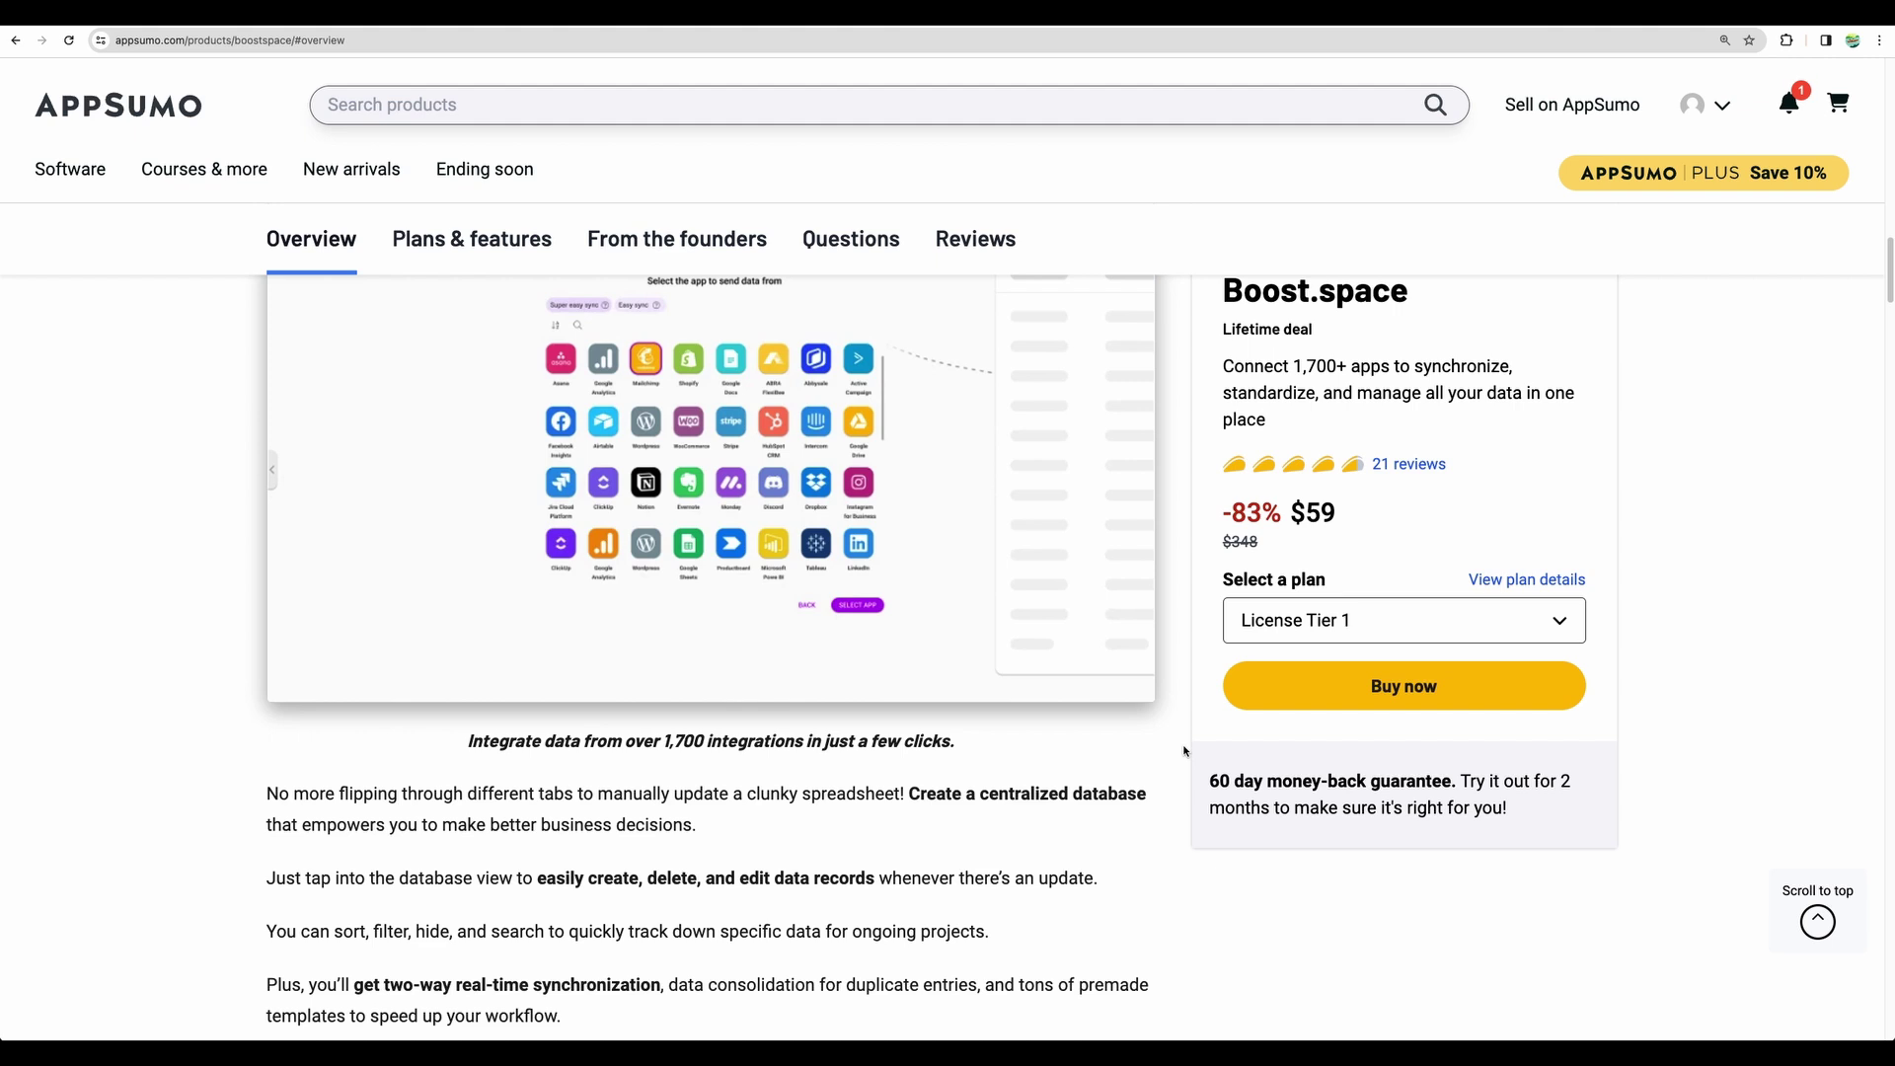
{"action": "scroll", "coordinate": [1185, 752], "scroll_direction": "up", "scroll_amount": 2}
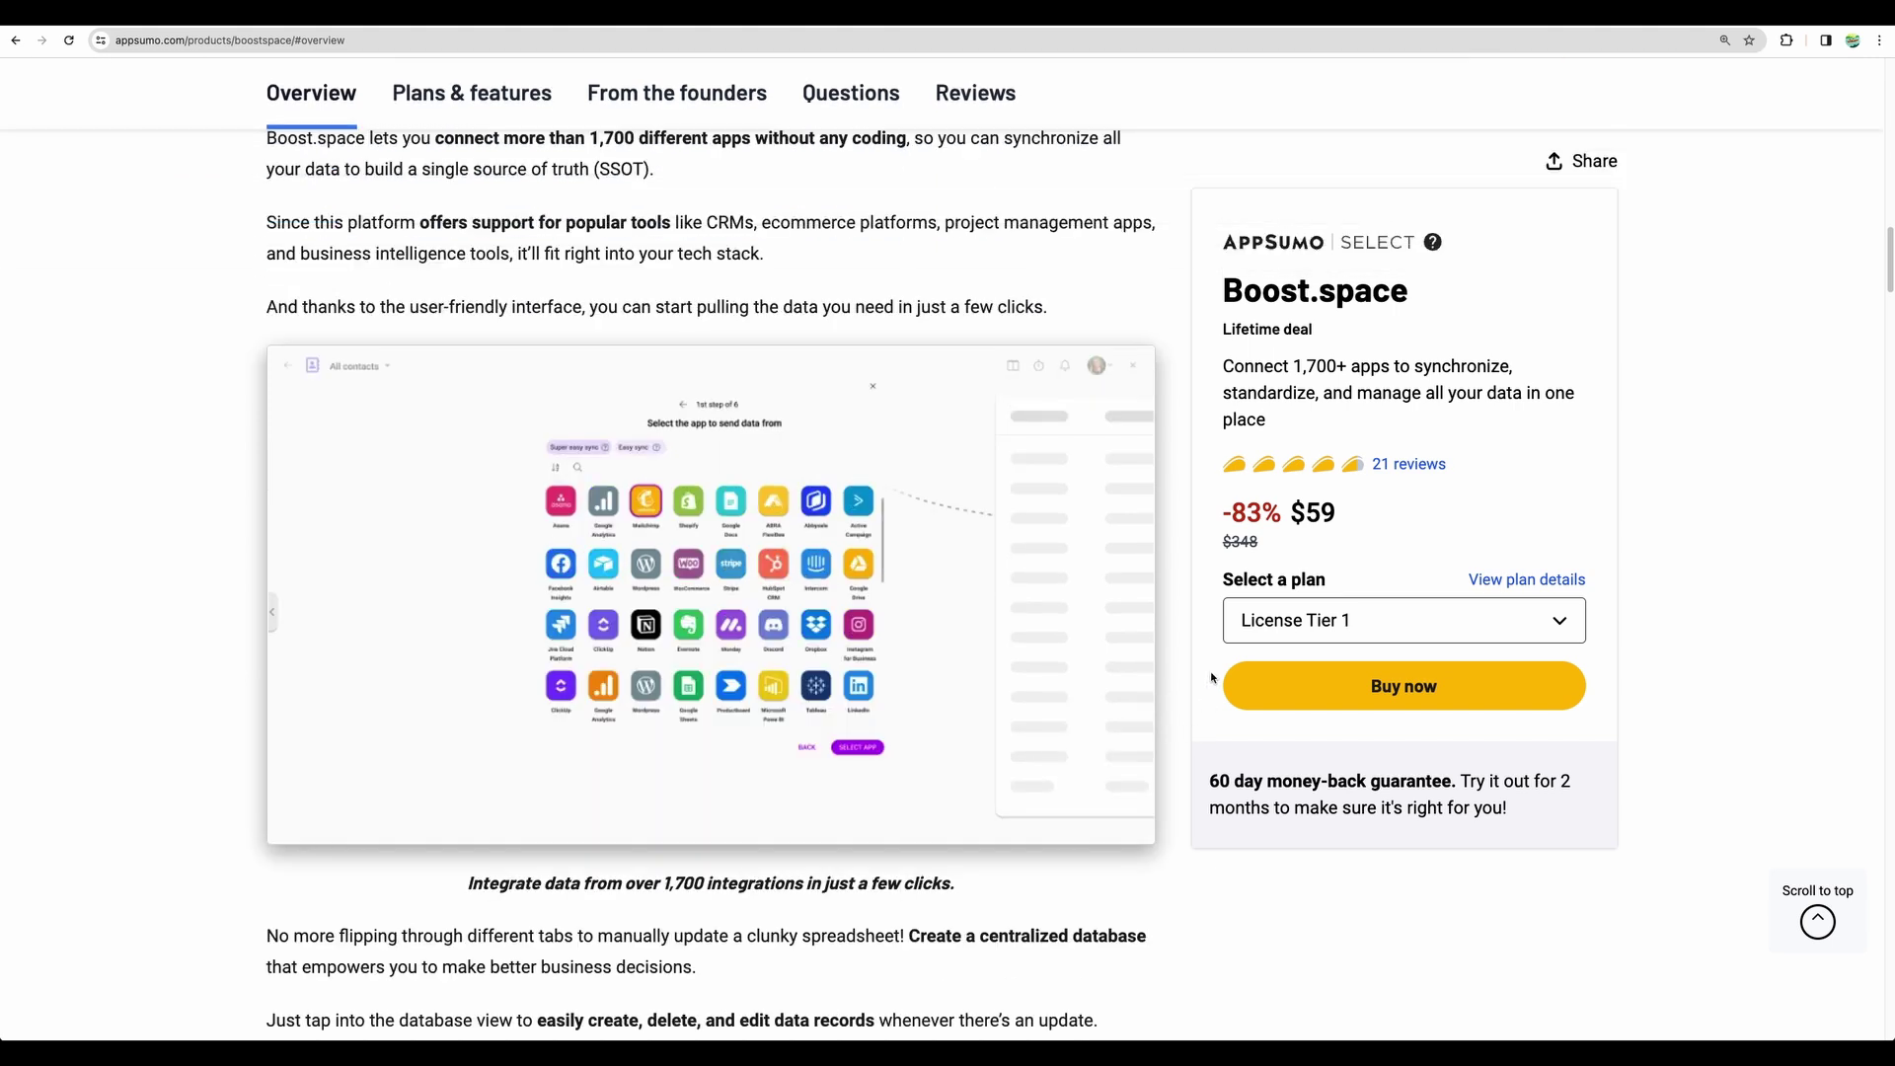
{"action": "scroll", "coordinate": [1200, 553], "scroll_direction": "down", "scroll_amount": 6}
{"action": "left_click", "coordinate": [710, 613]}
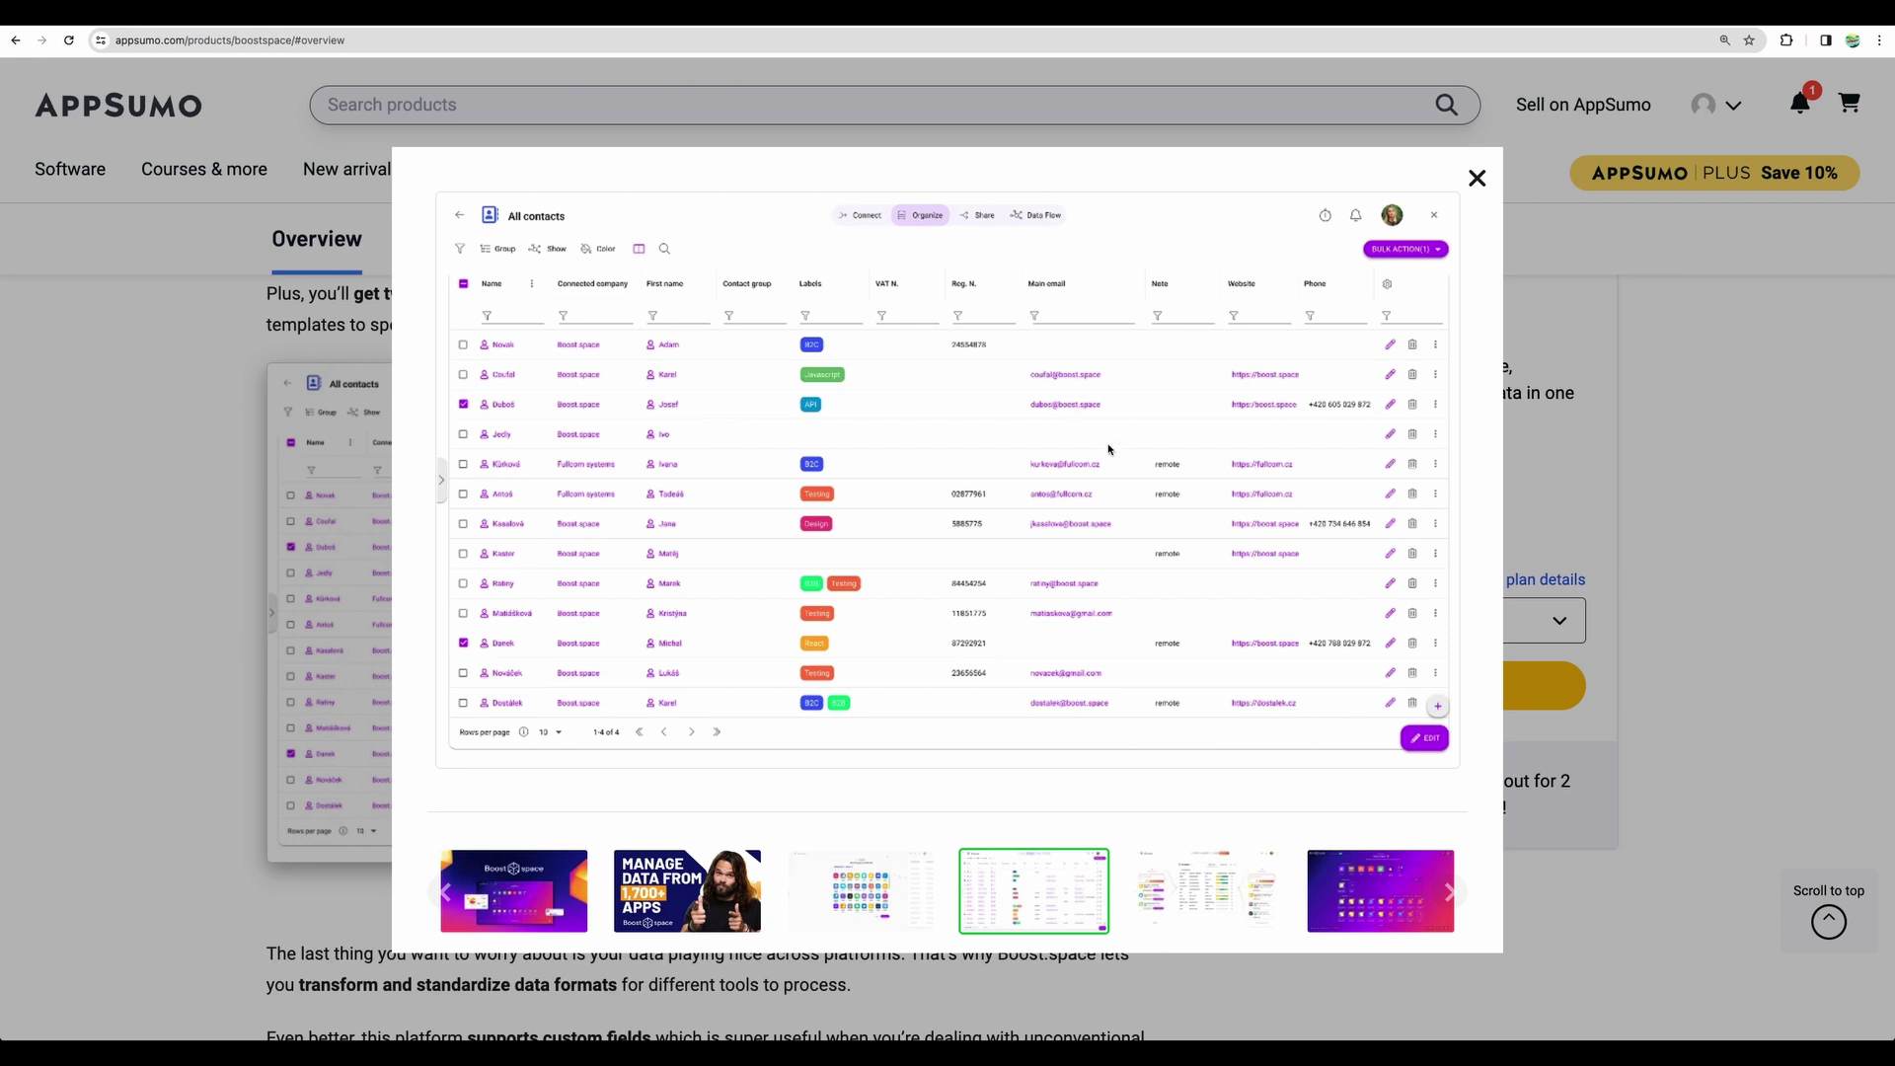
Close the enlarged screenshot and highlight the deal's one-line description at the top of the page.
{"action": "key", "text": "Escape"}
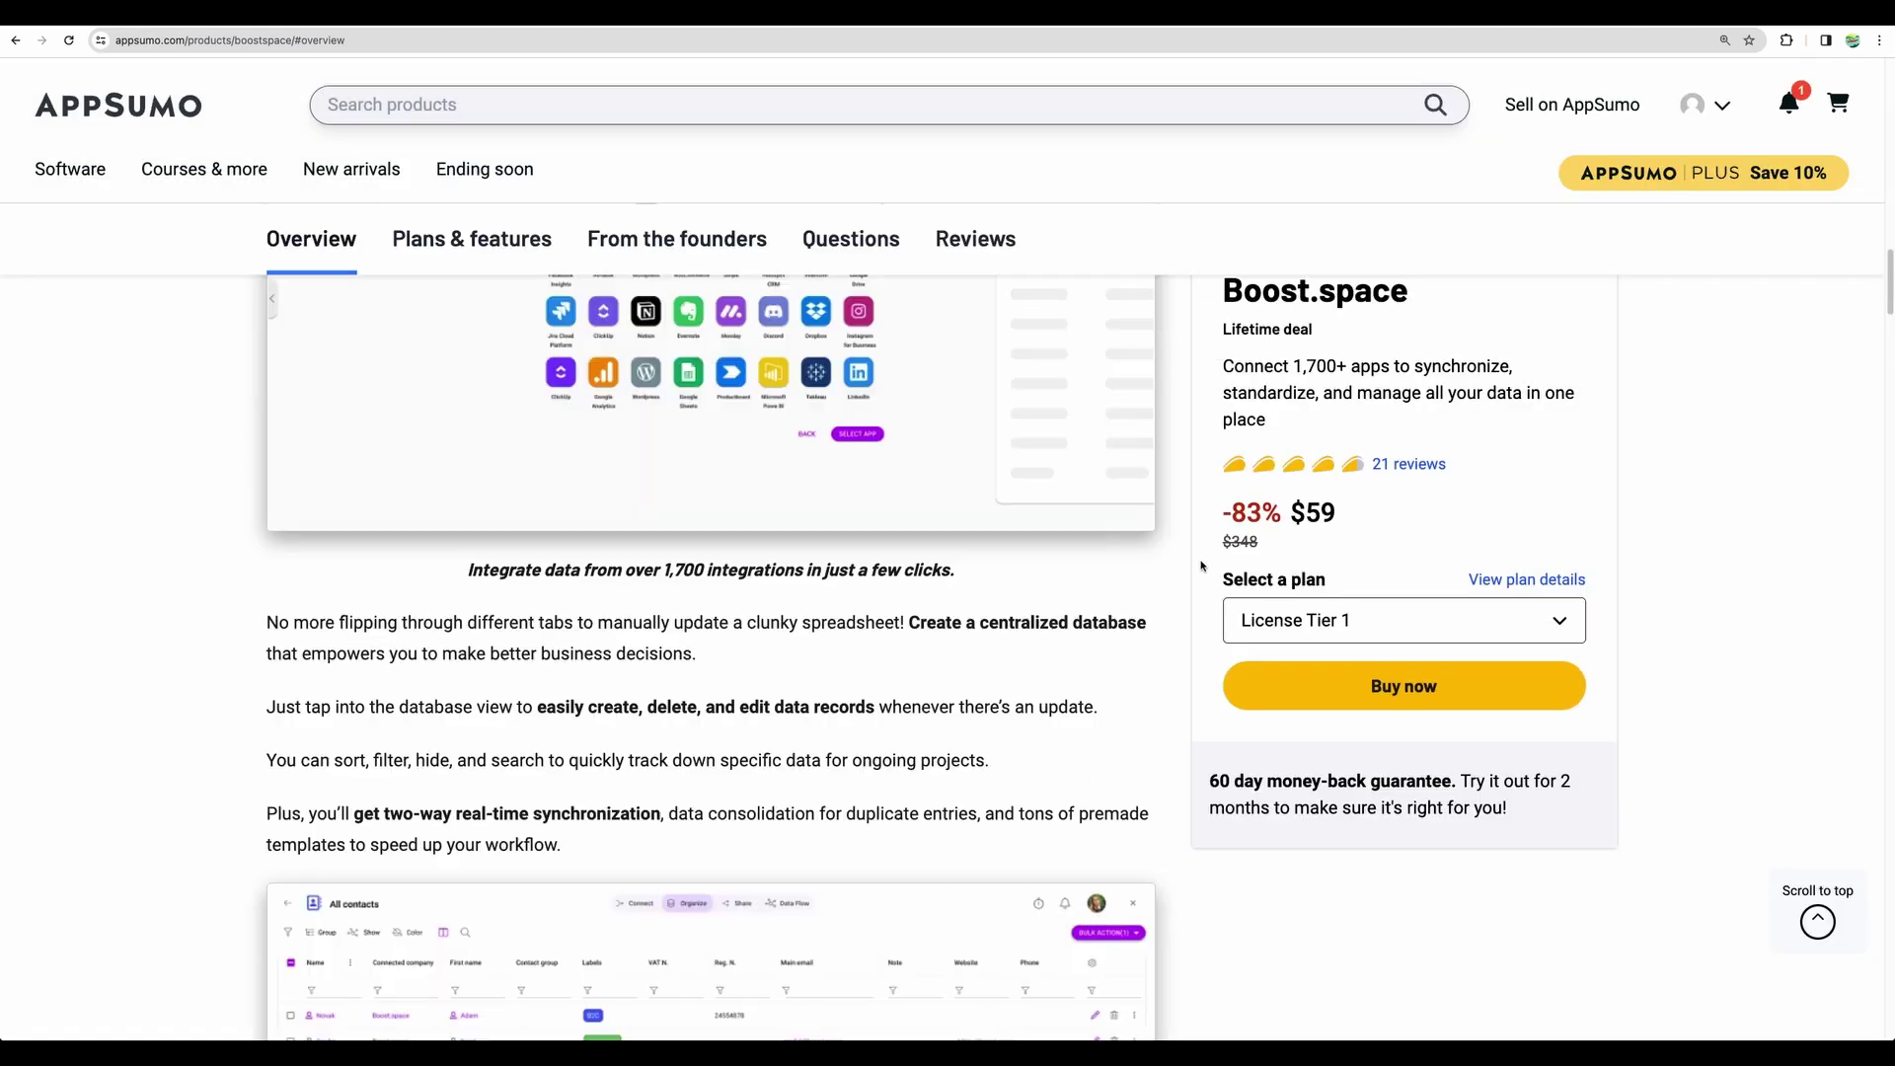
{"action": "scroll", "coordinate": [1187, 592], "scroll_direction": "up", "scroll_amount": 4}
{"action": "scroll", "coordinate": [1186, 573], "scroll_direction": "up", "scroll_amount": 10}
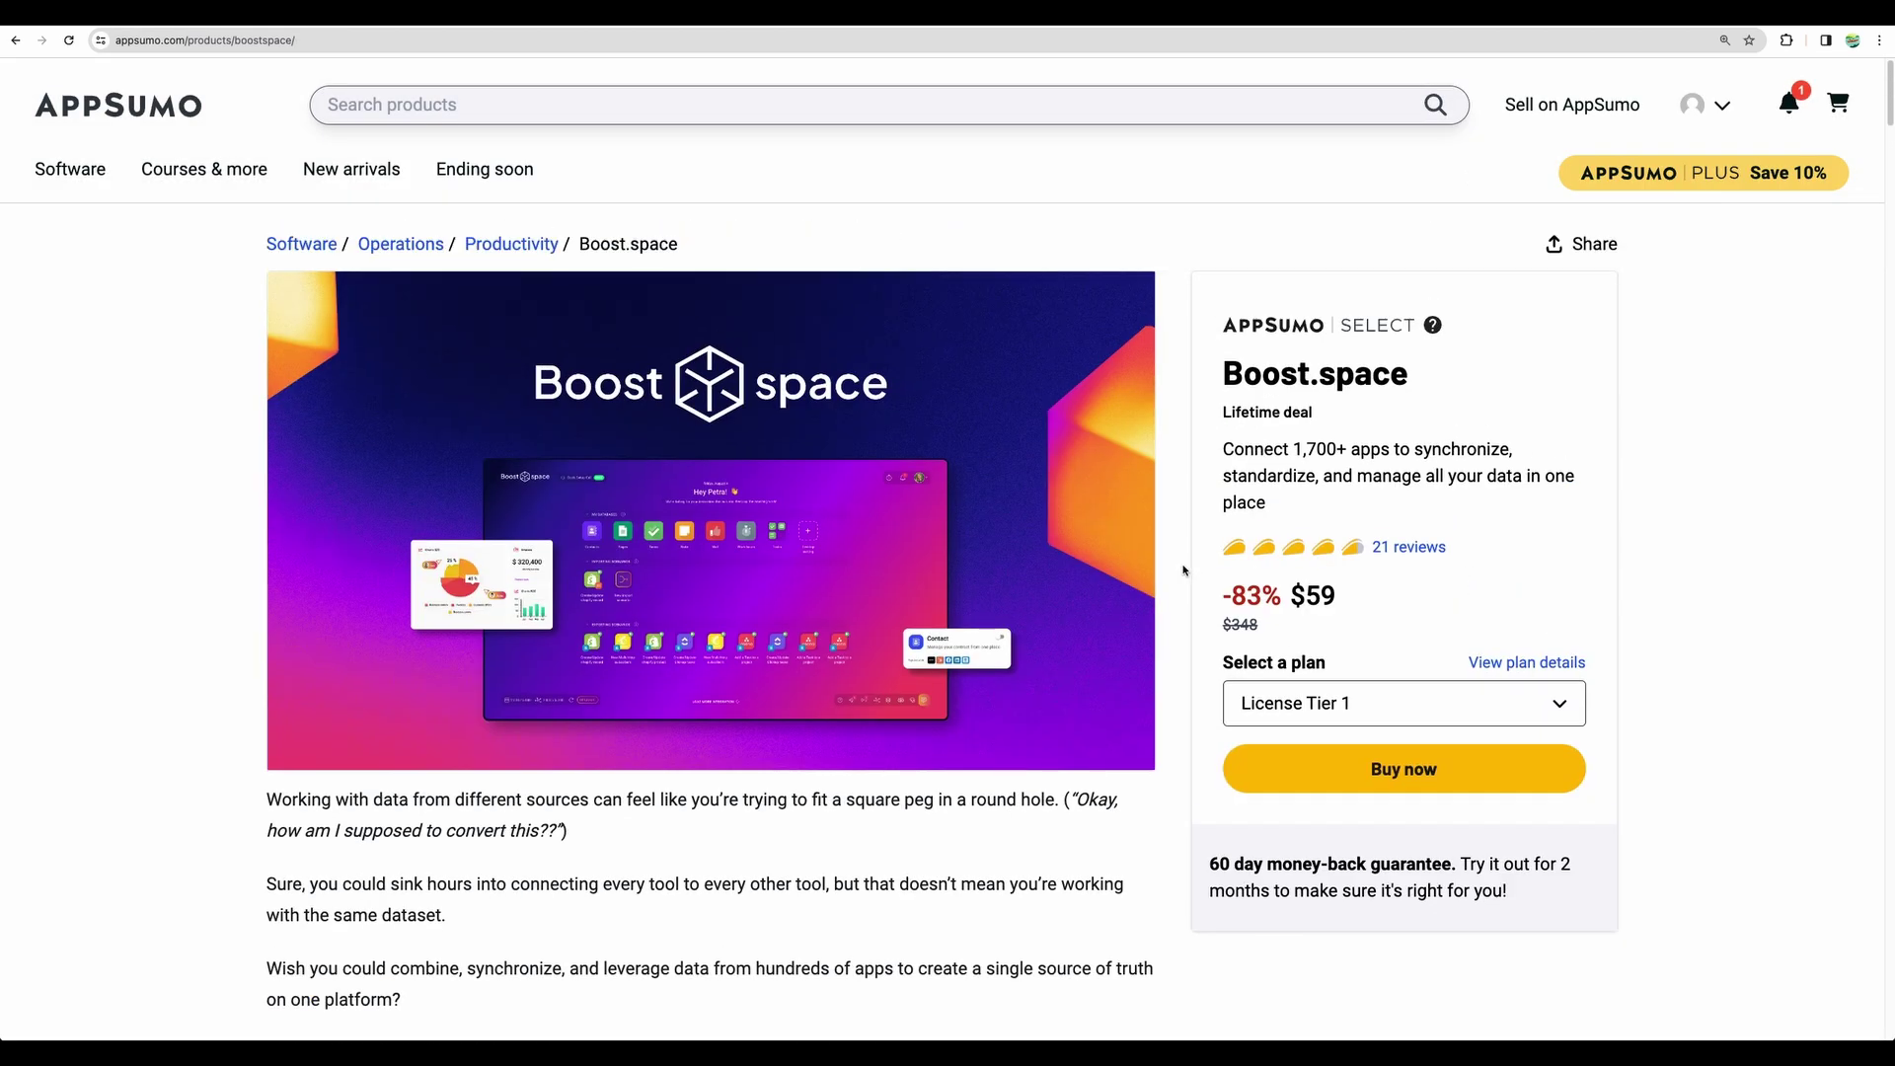
{"action": "triple_click", "coordinate": [1226, 457]}
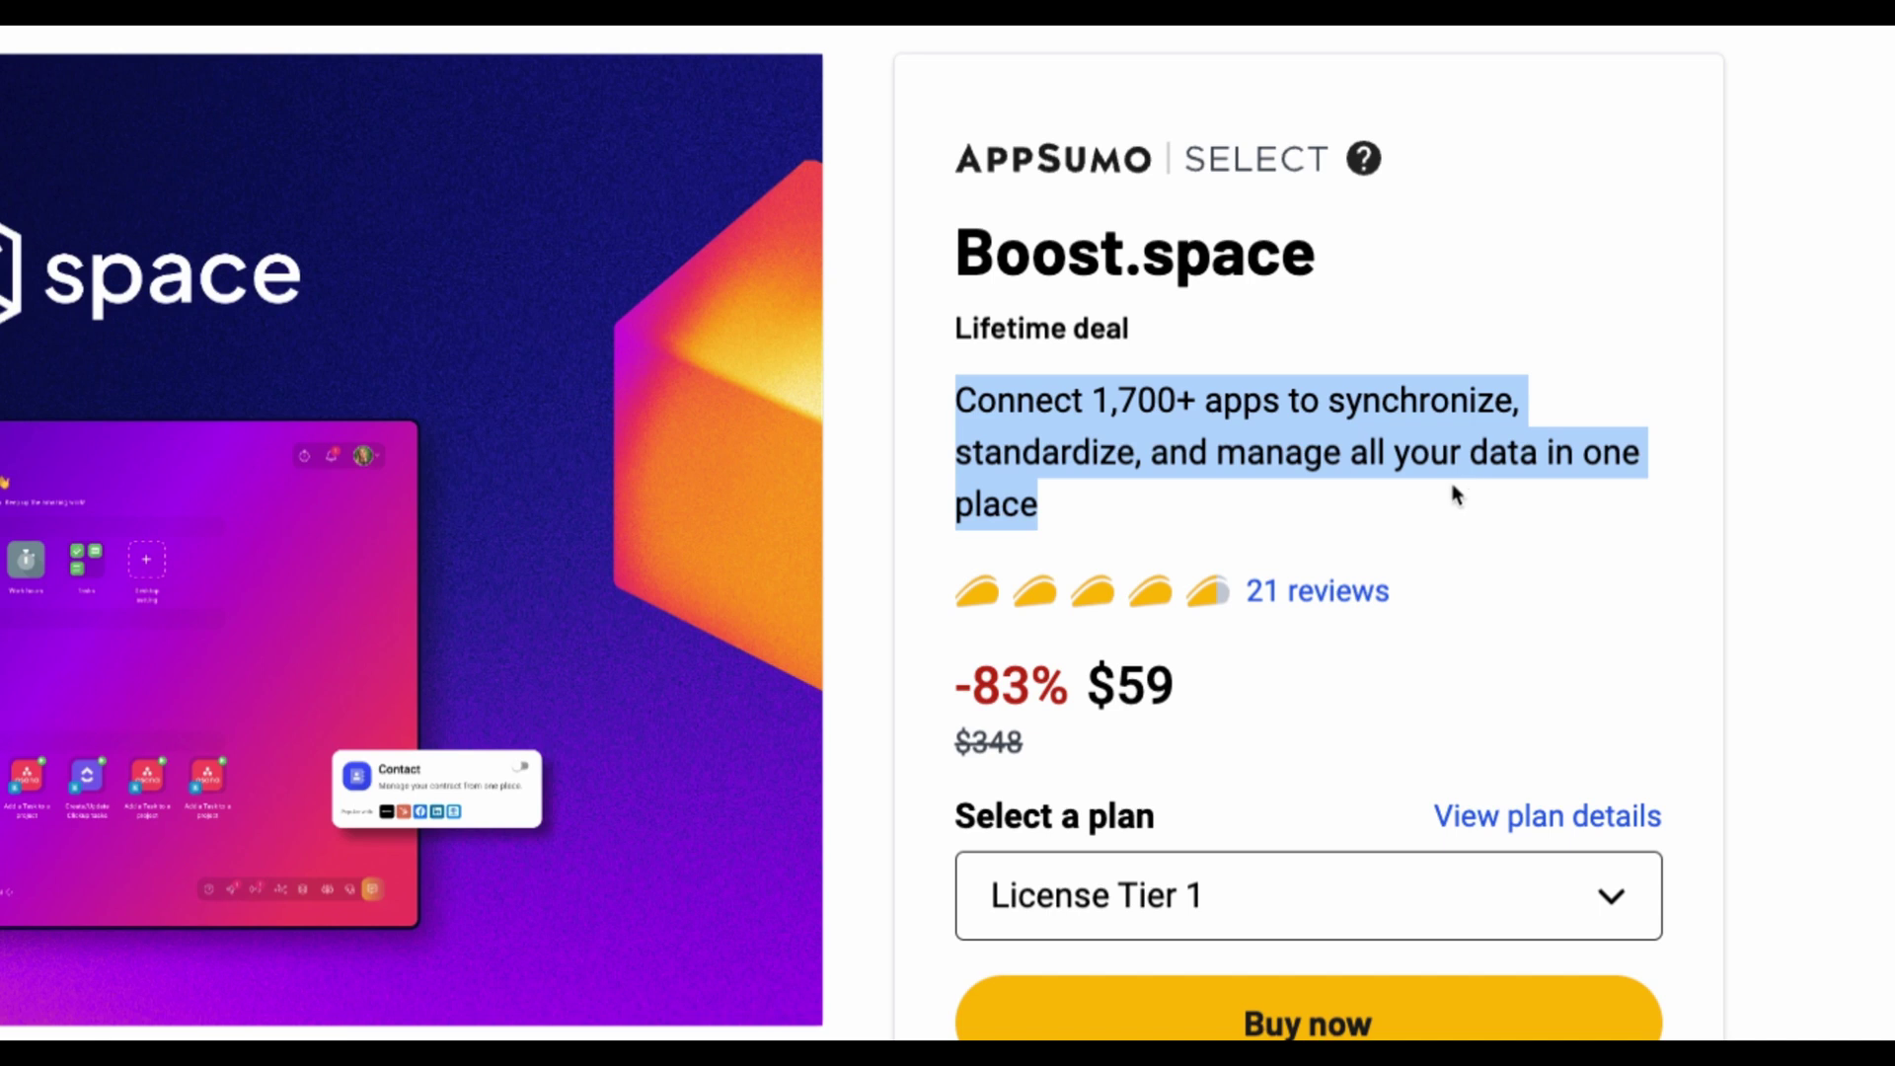
{"action": "left_click", "coordinate": [1478, 494]}
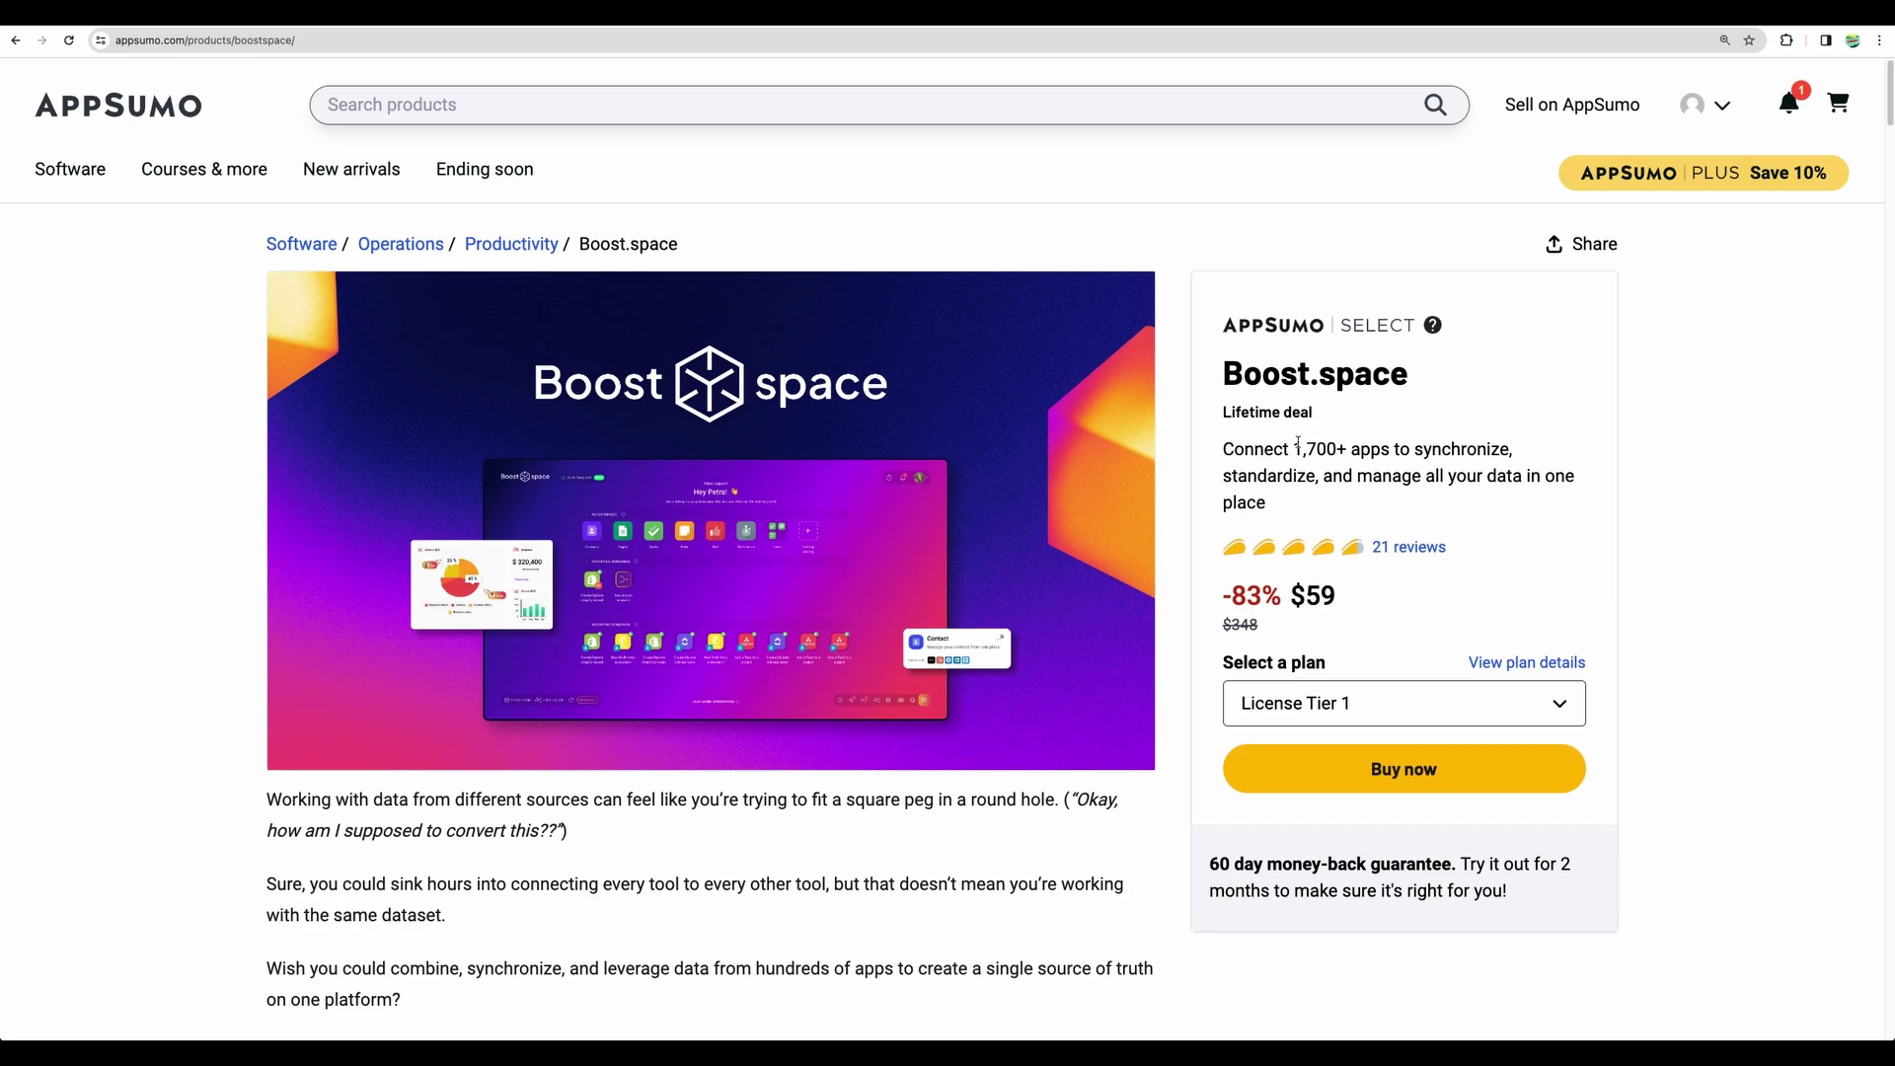
Scroll through the TL;DR section to review the Boost.space pitch and $59 lifetime price.
{"action": "scroll", "coordinate": [1332, 587], "scroll_direction": "down", "scroll_amount": 1}
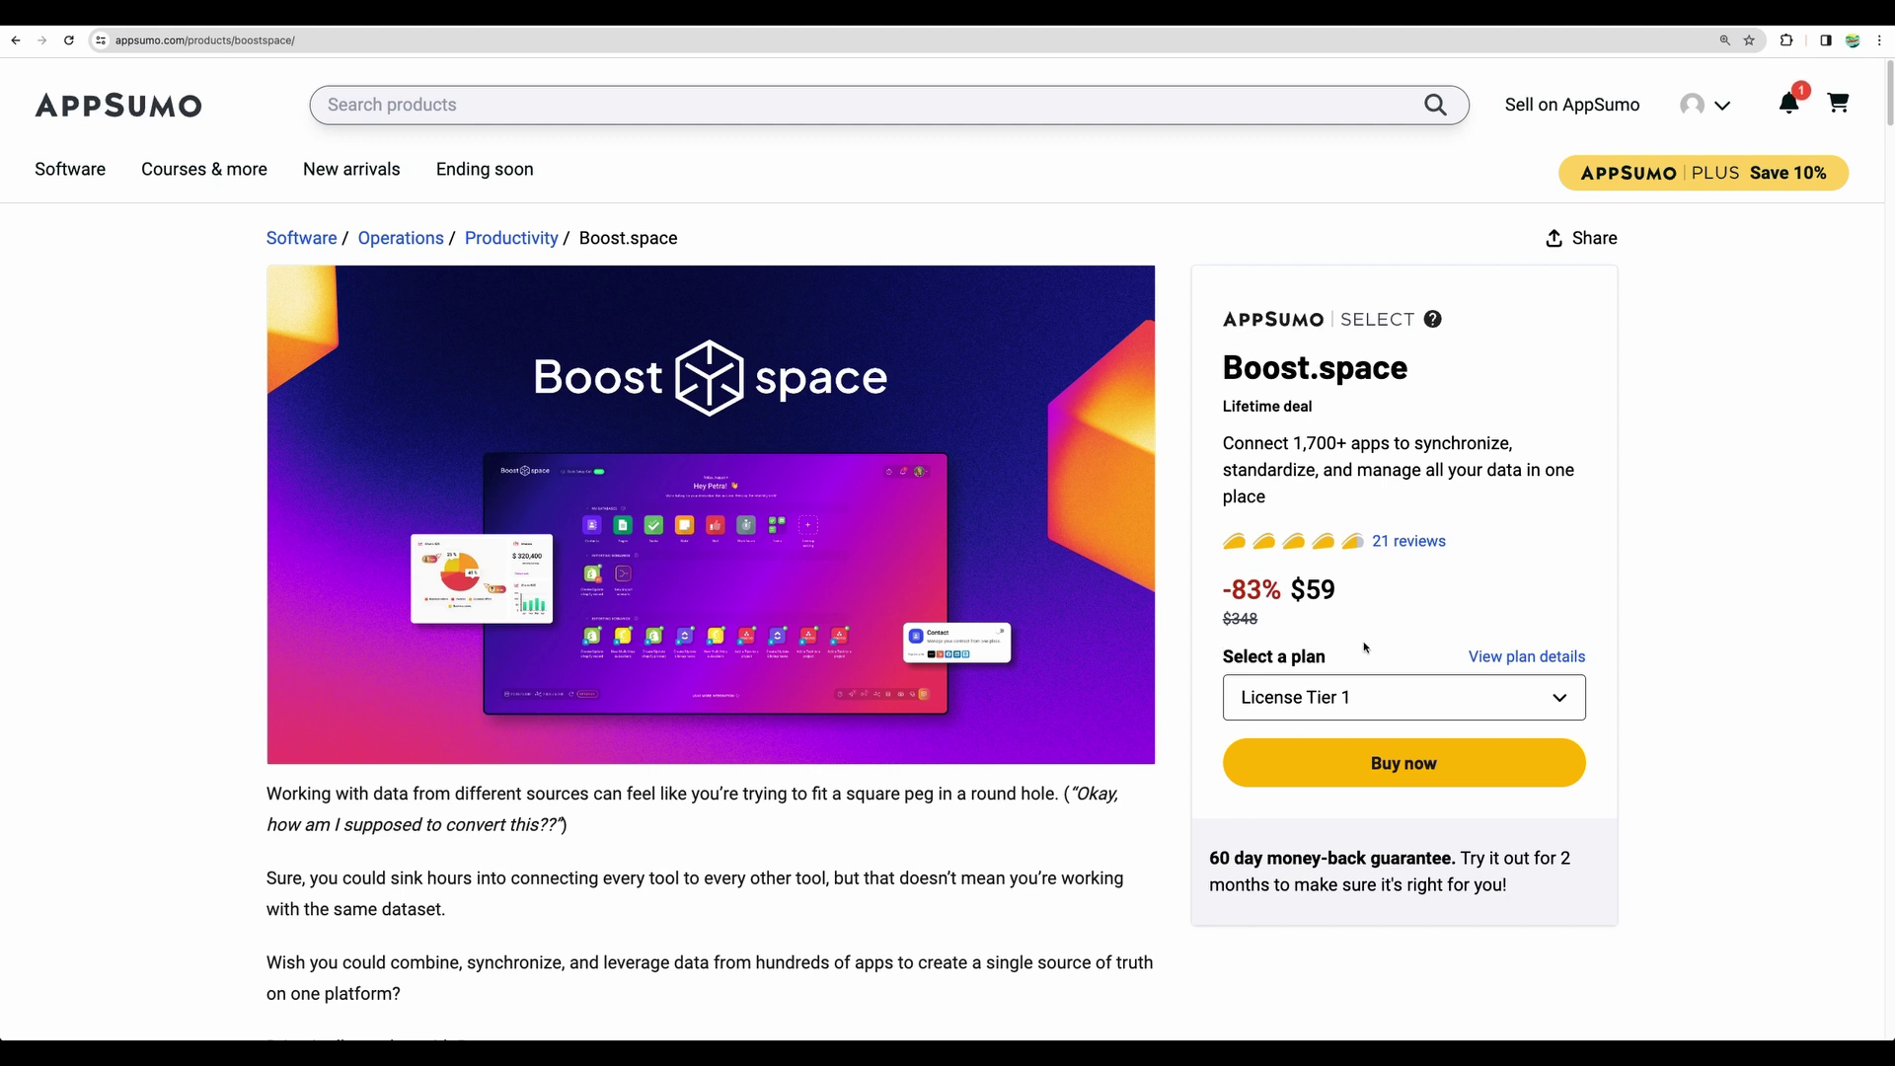
{"action": "scroll", "coordinate": [1043, 873], "scroll_direction": "down", "scroll_amount": 3}
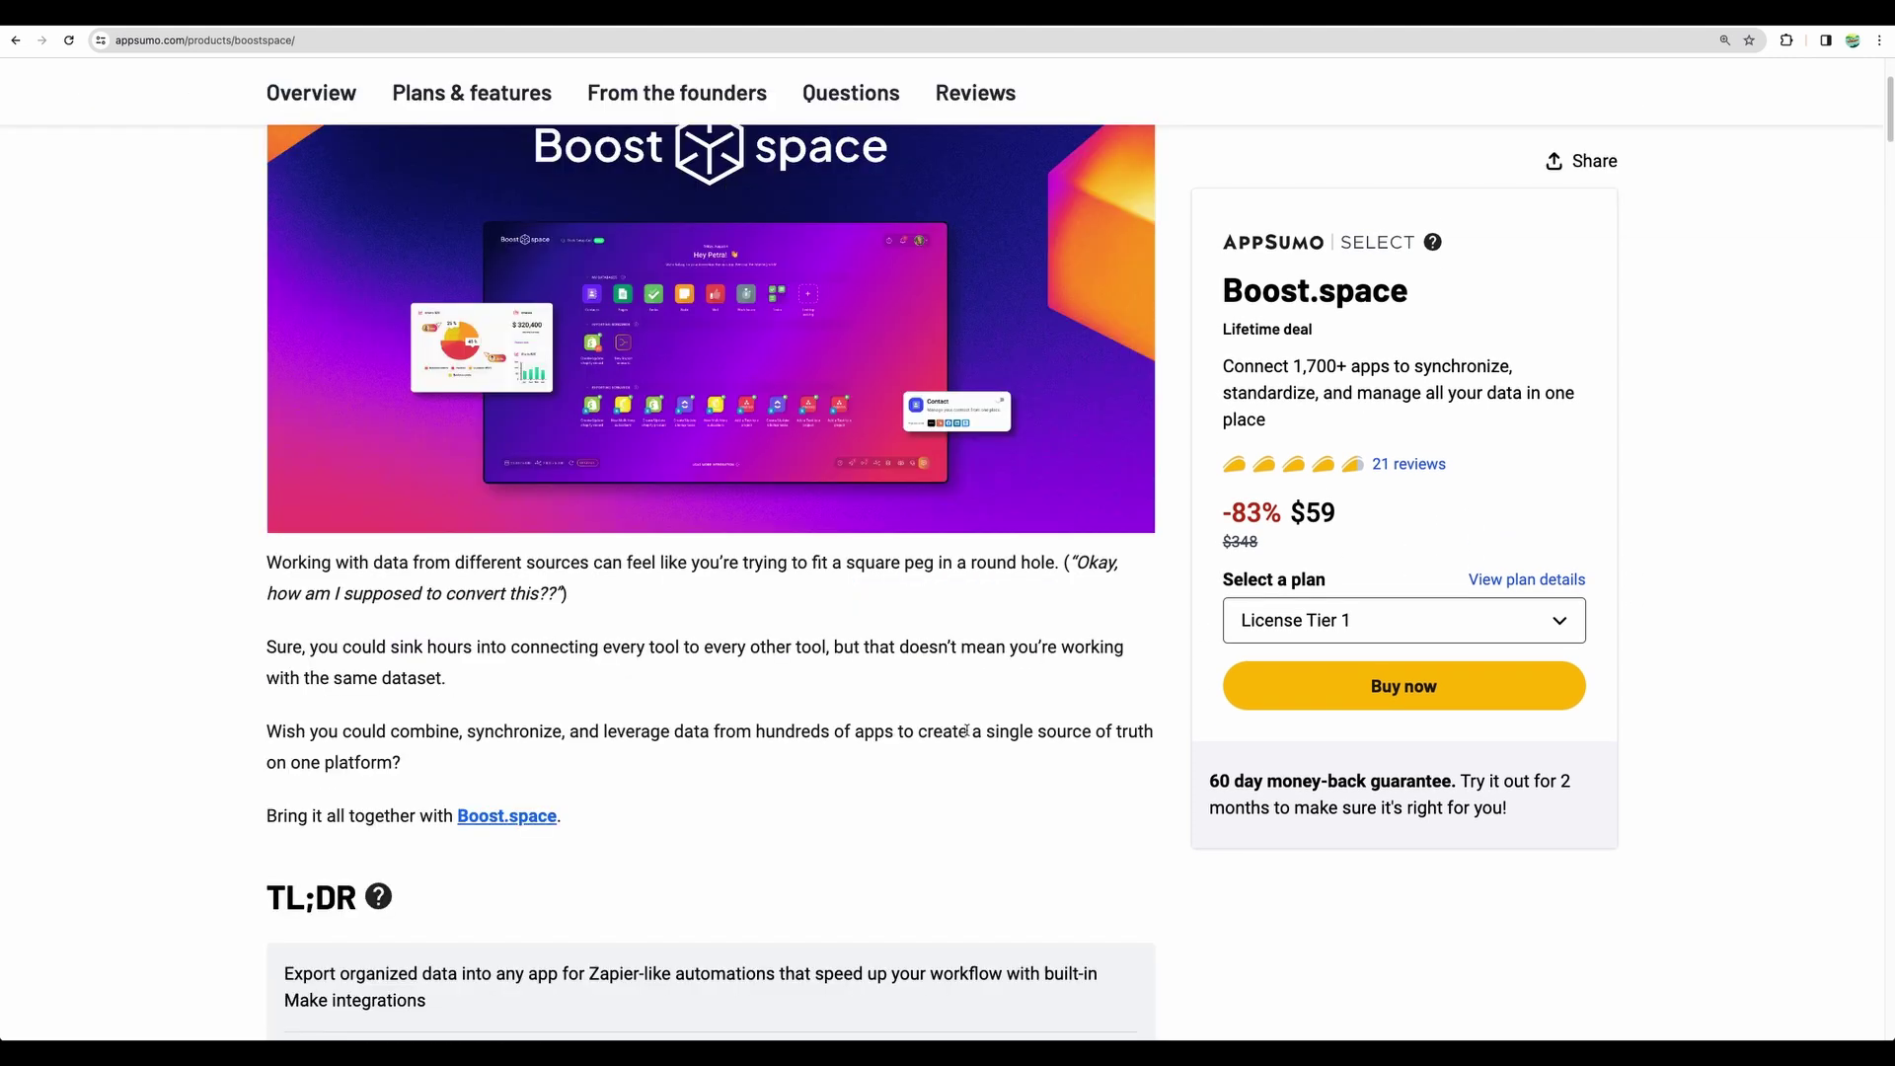
{"action": "scroll", "coordinate": [810, 802], "scroll_direction": "down", "scroll_amount": 2}
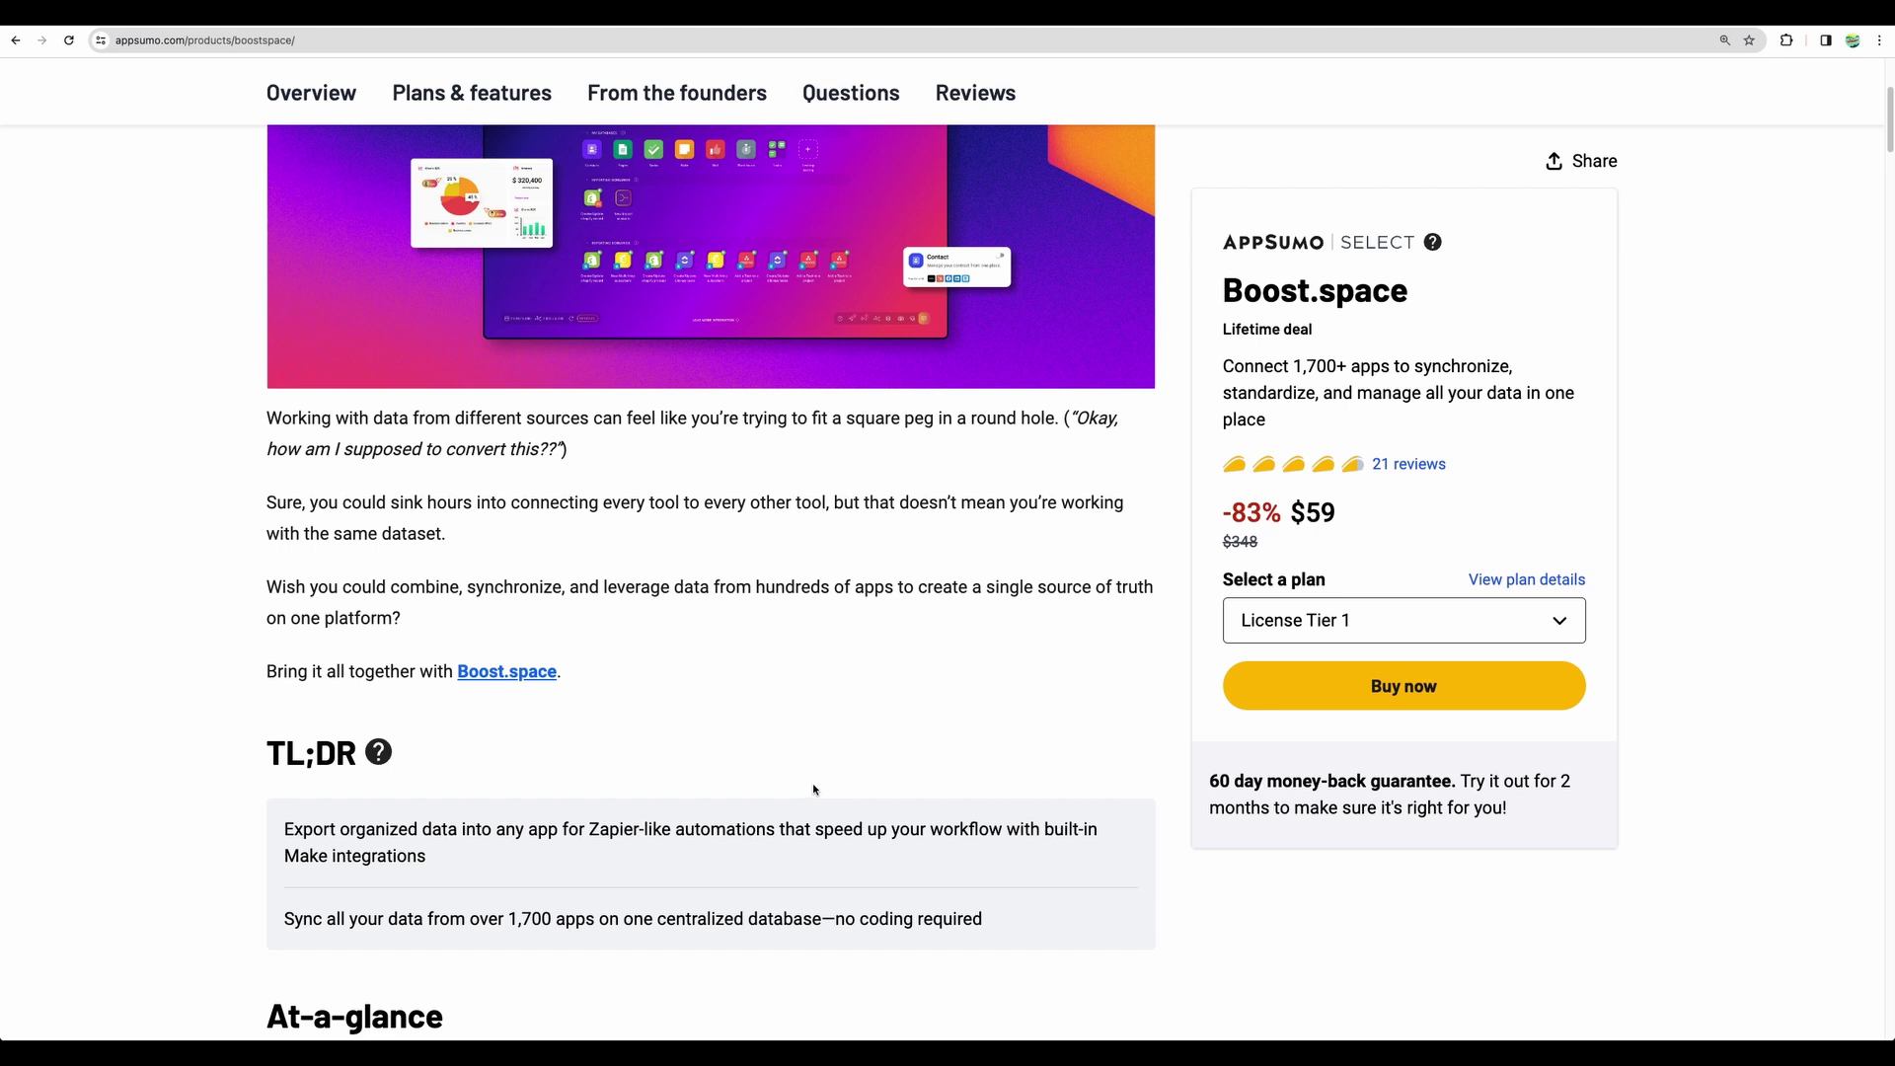
{"action": "scroll", "coordinate": [814, 784], "scroll_direction": "up", "scroll_amount": 4}
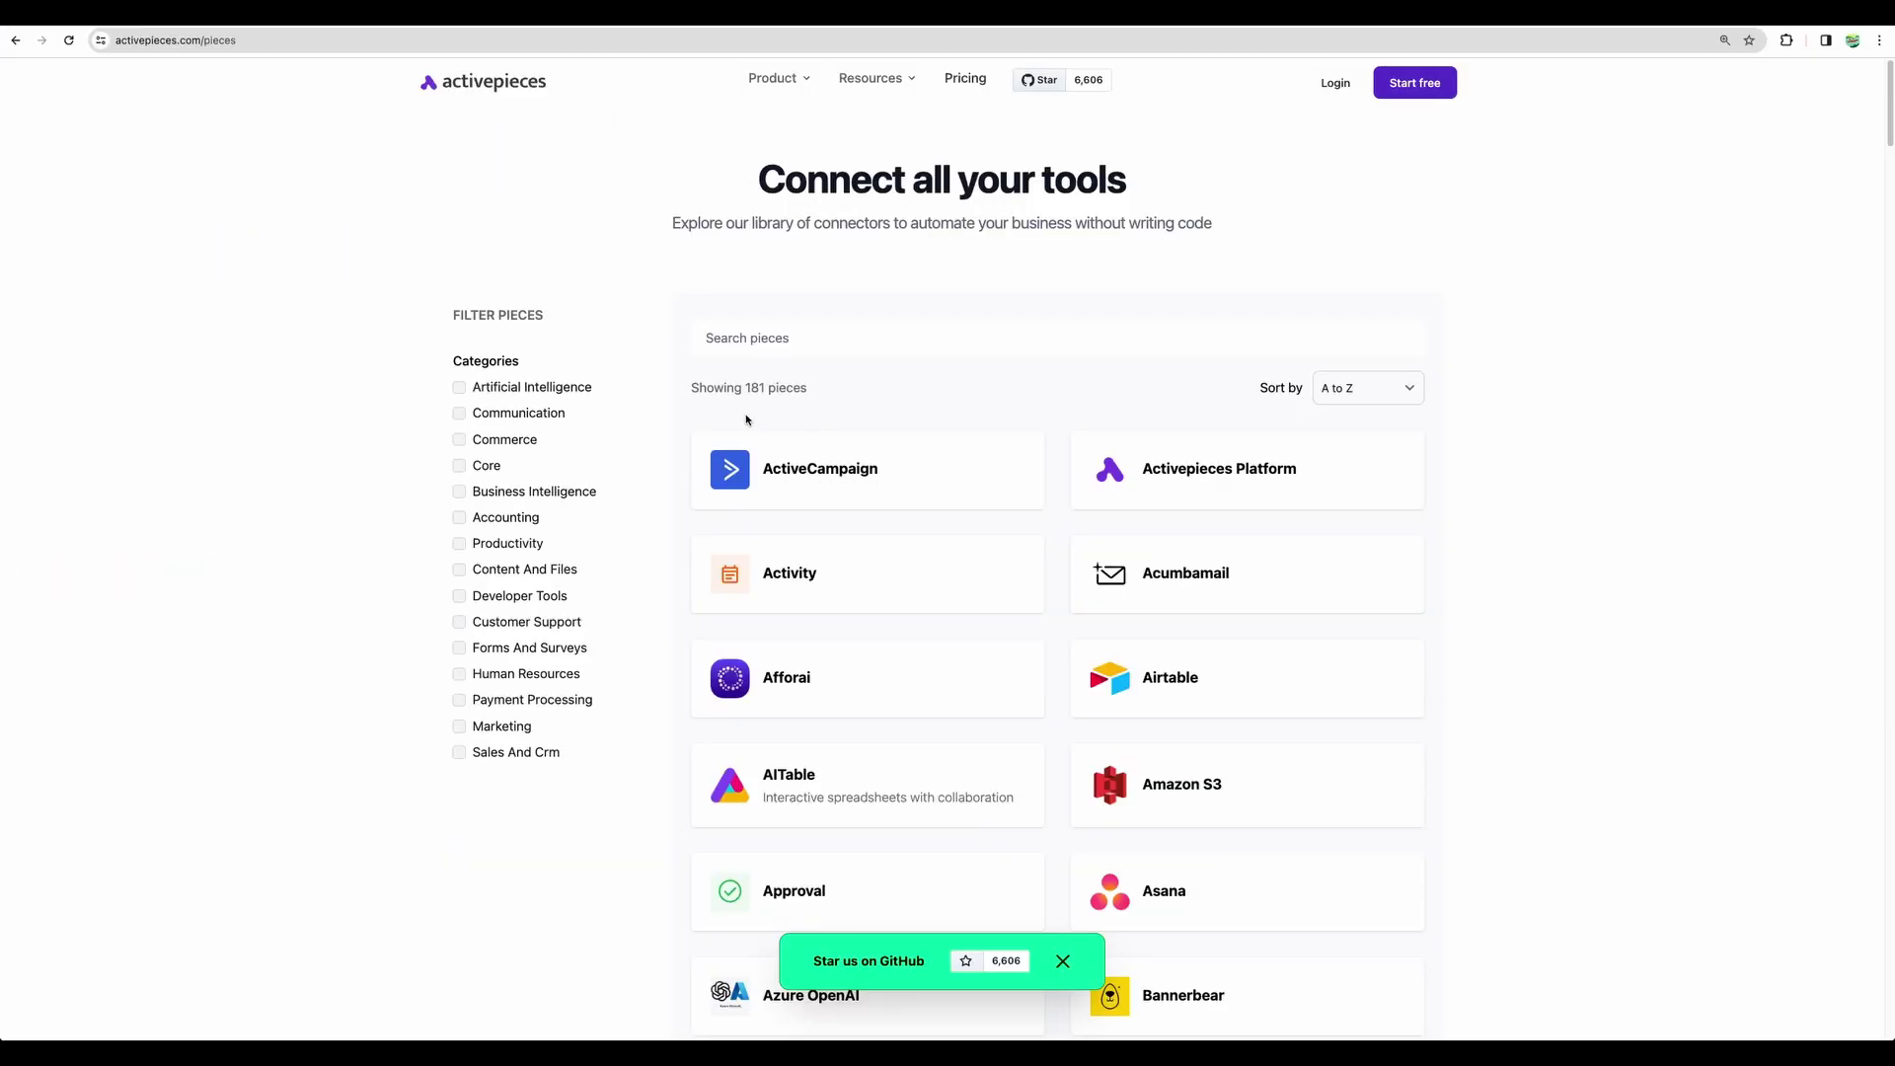
Highlight 'Showing 181 pieces' and then just the 181 count in the connector library.
{"action": "left_click_drag", "start_coordinate": [703, 388], "coordinate": [766, 384]}
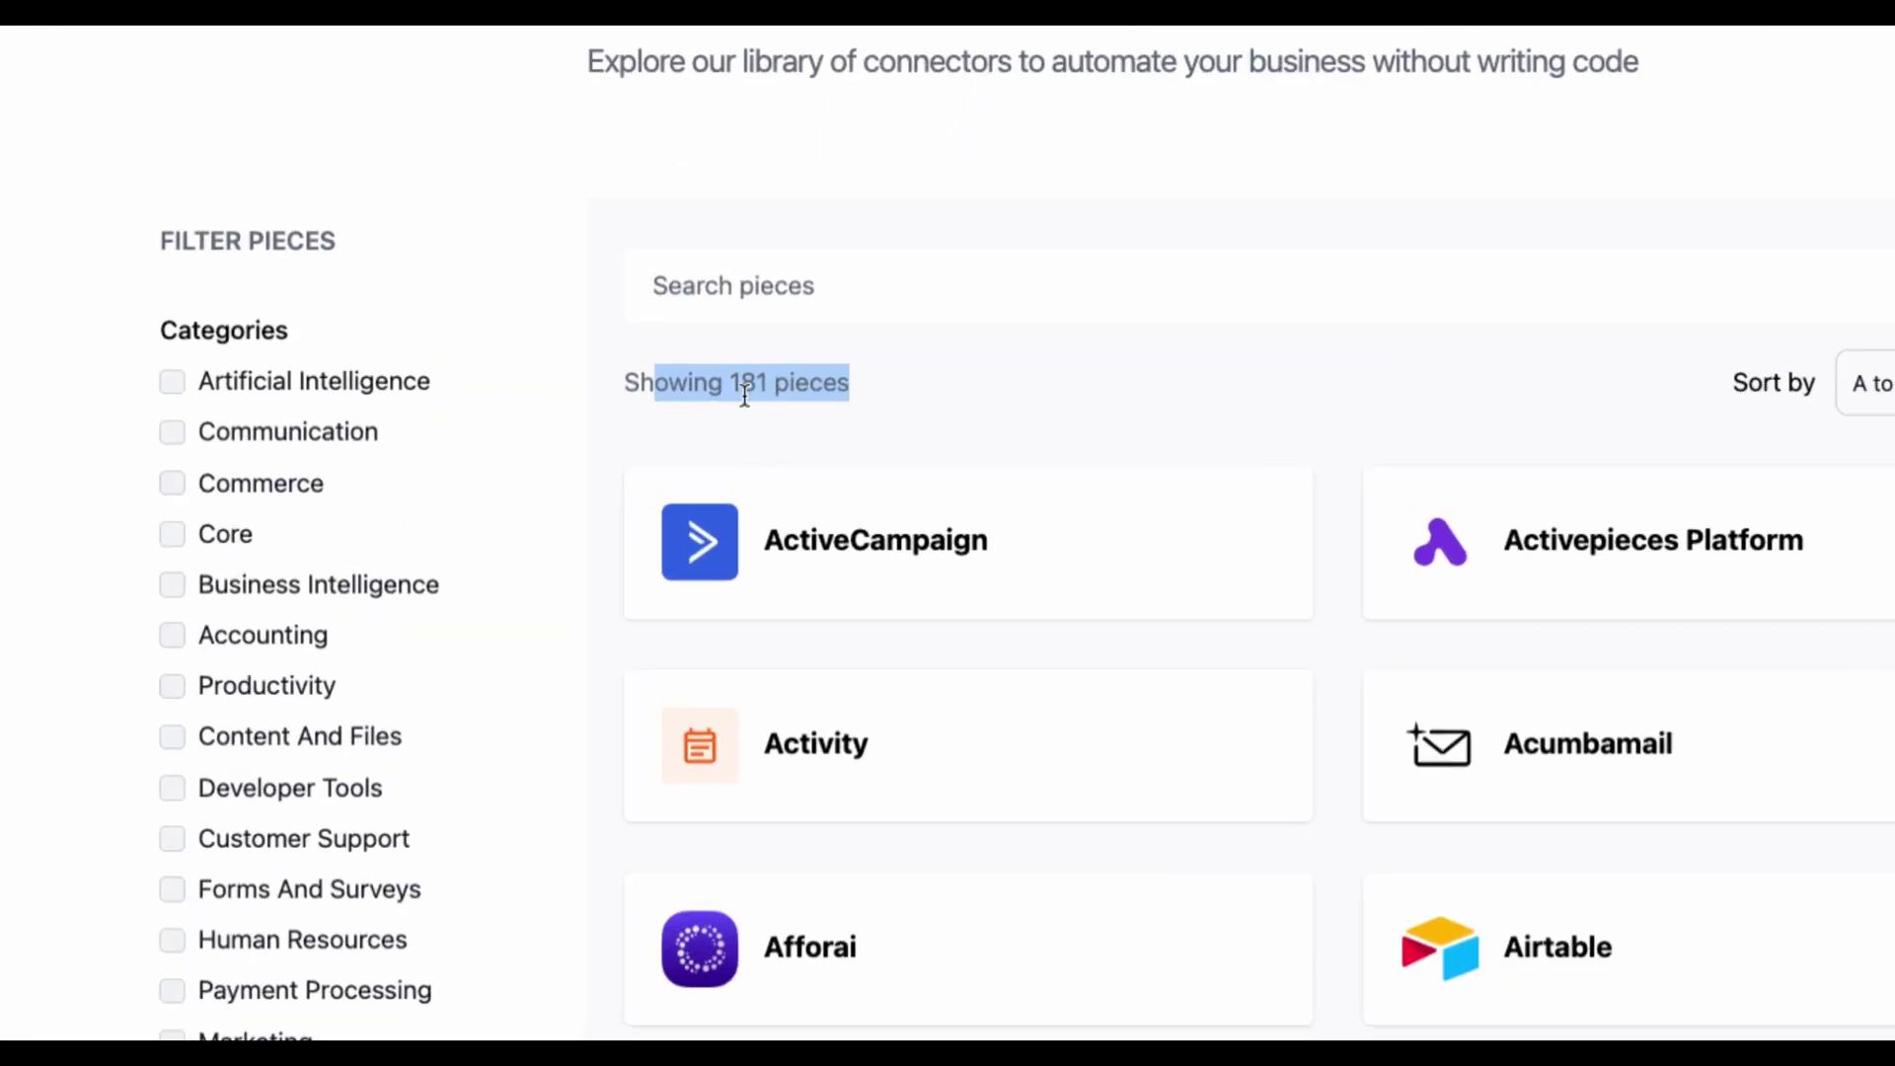
{"action": "left_click", "coordinate": [739, 385]}
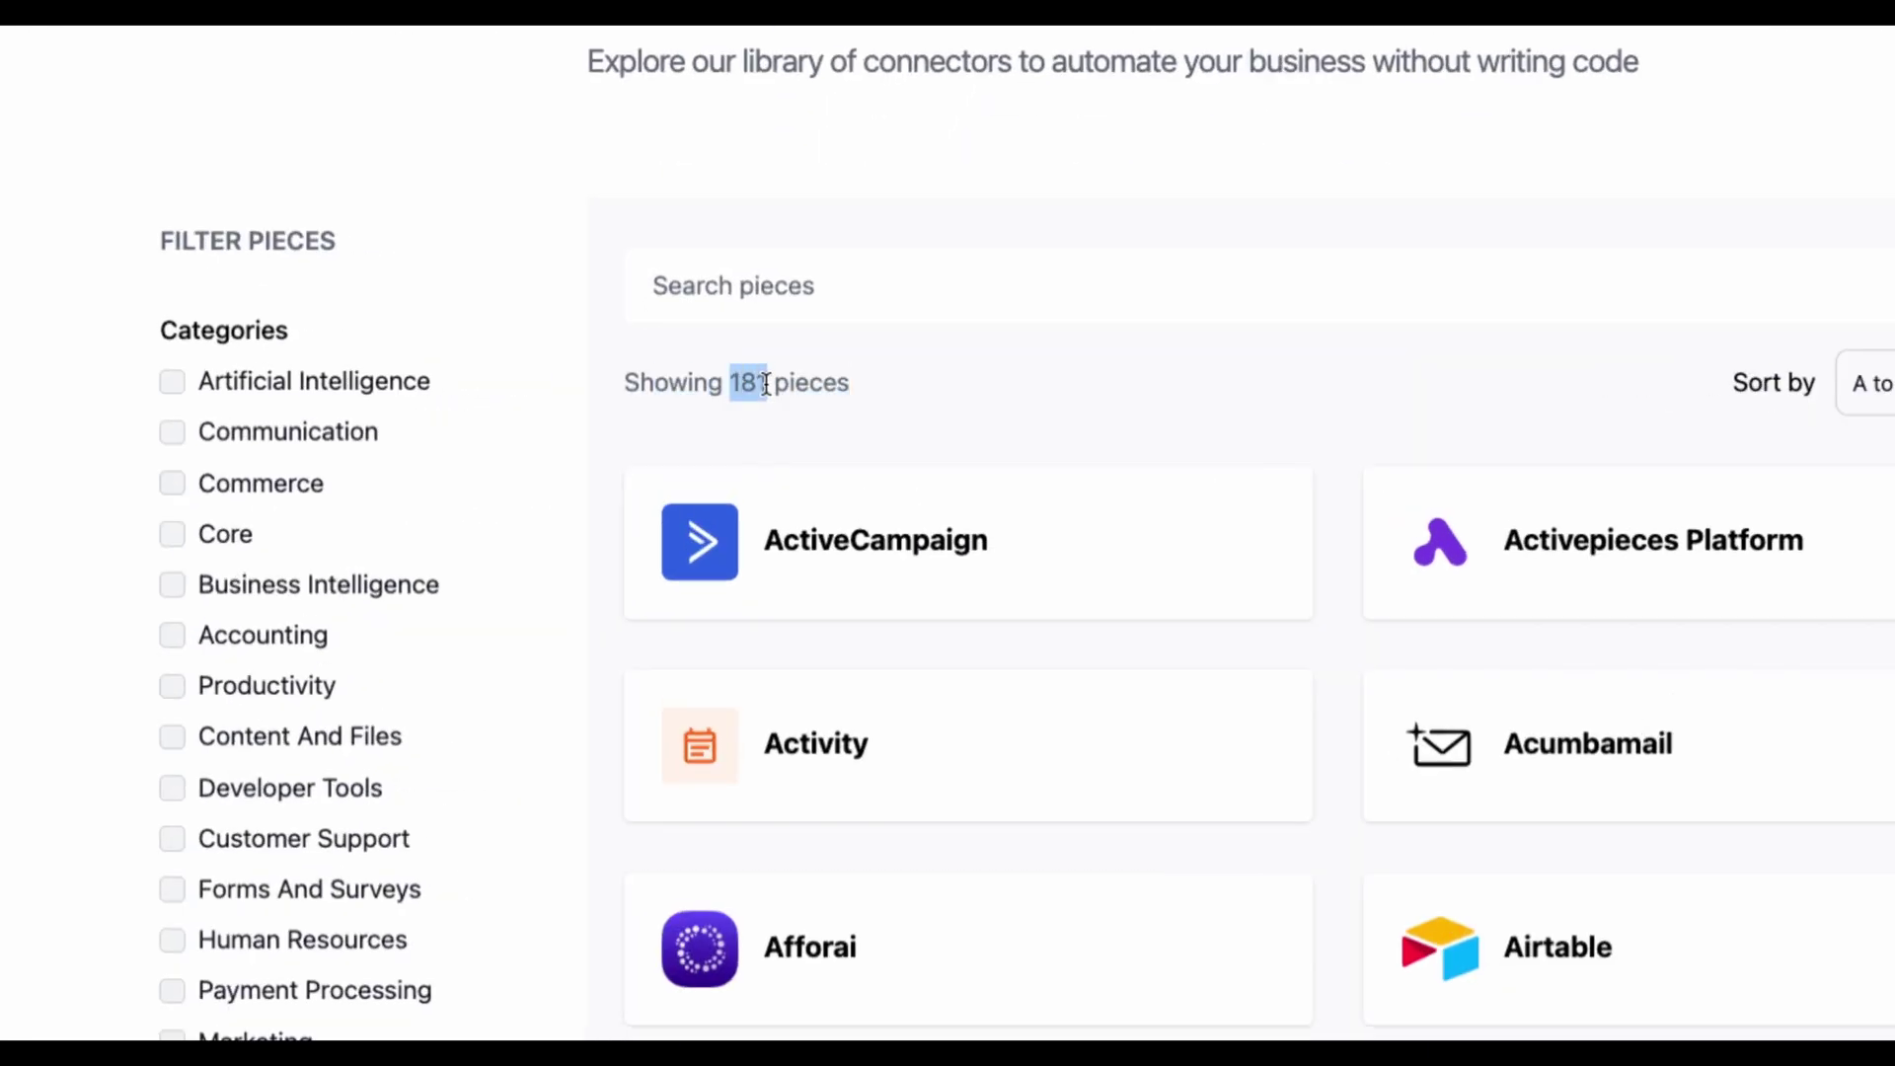